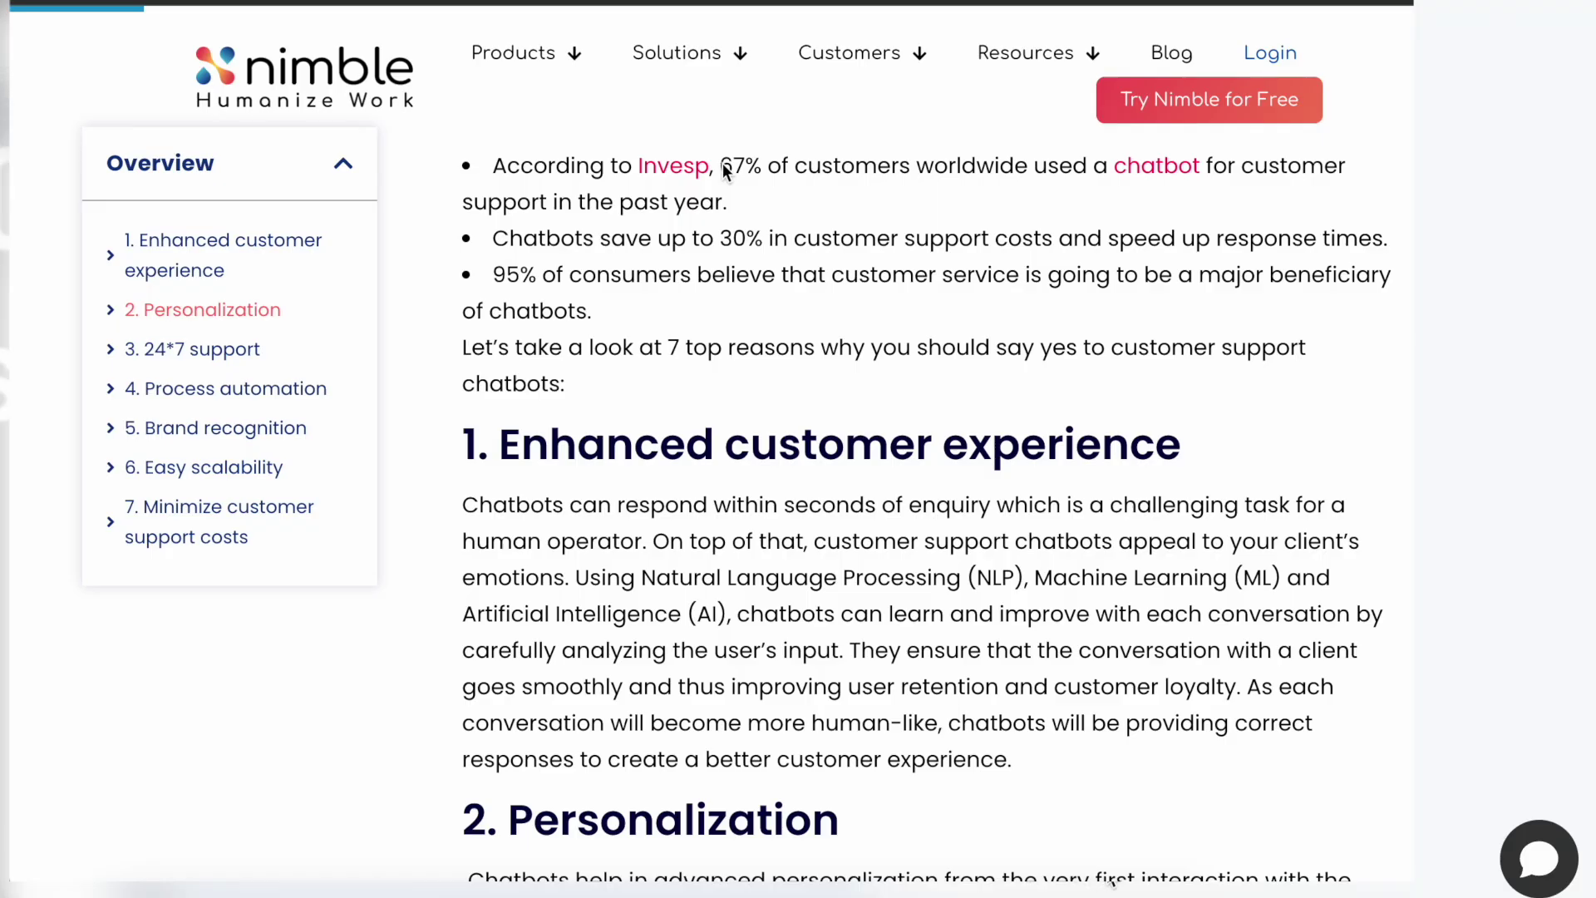
Step: Highlight the 67% chatbot statistic in the Nimble blog and open the site's support chat
drag(722, 166, 878, 197)
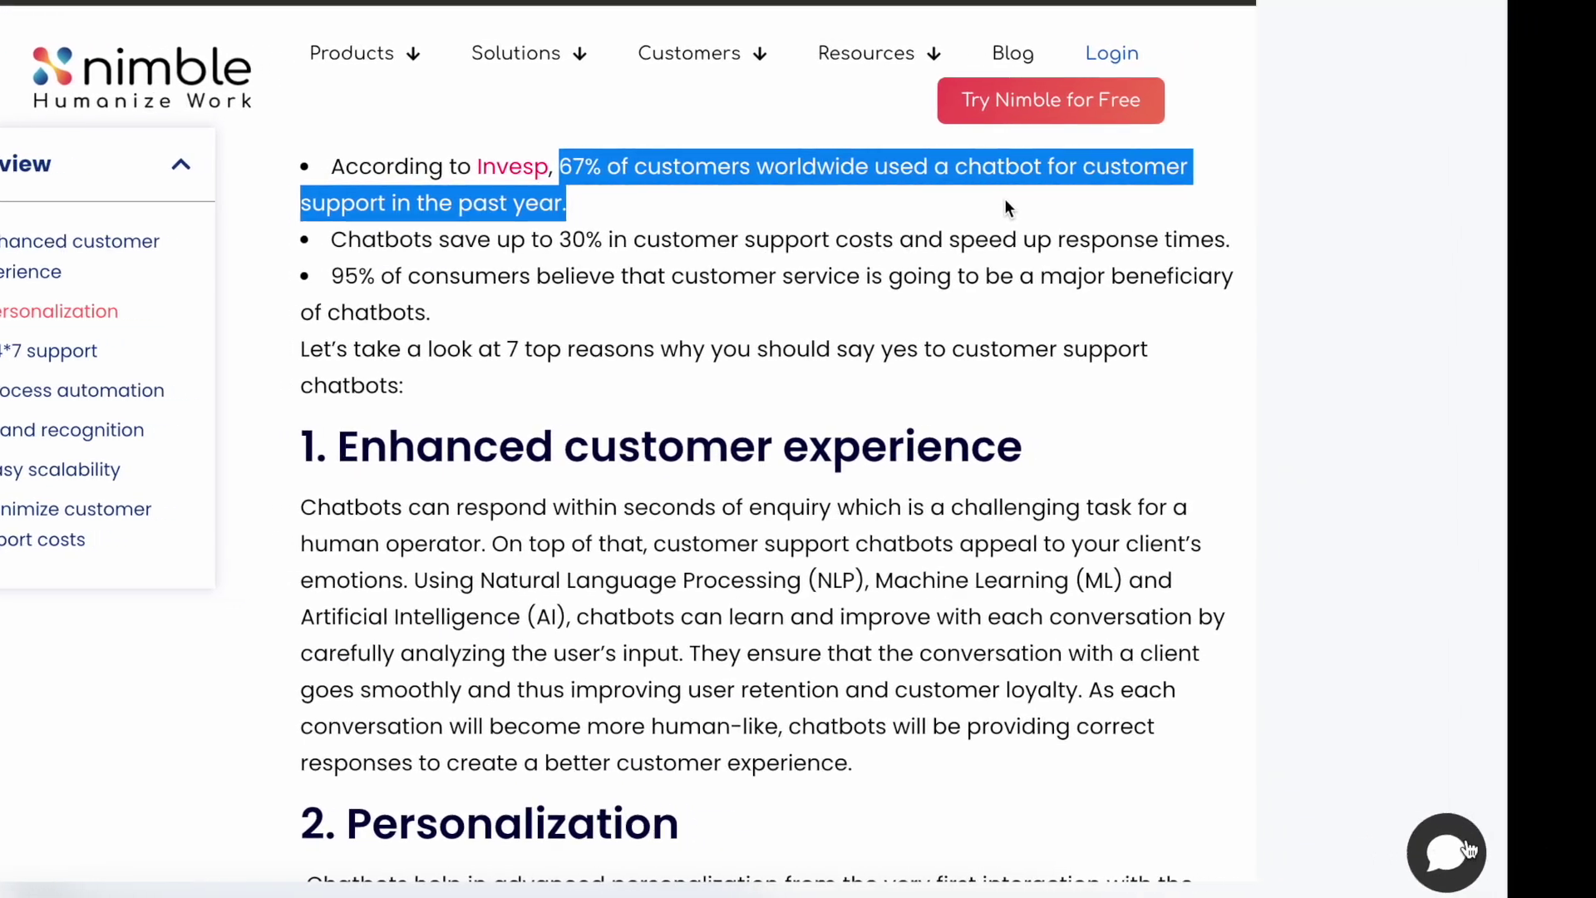
click(1170, 835)
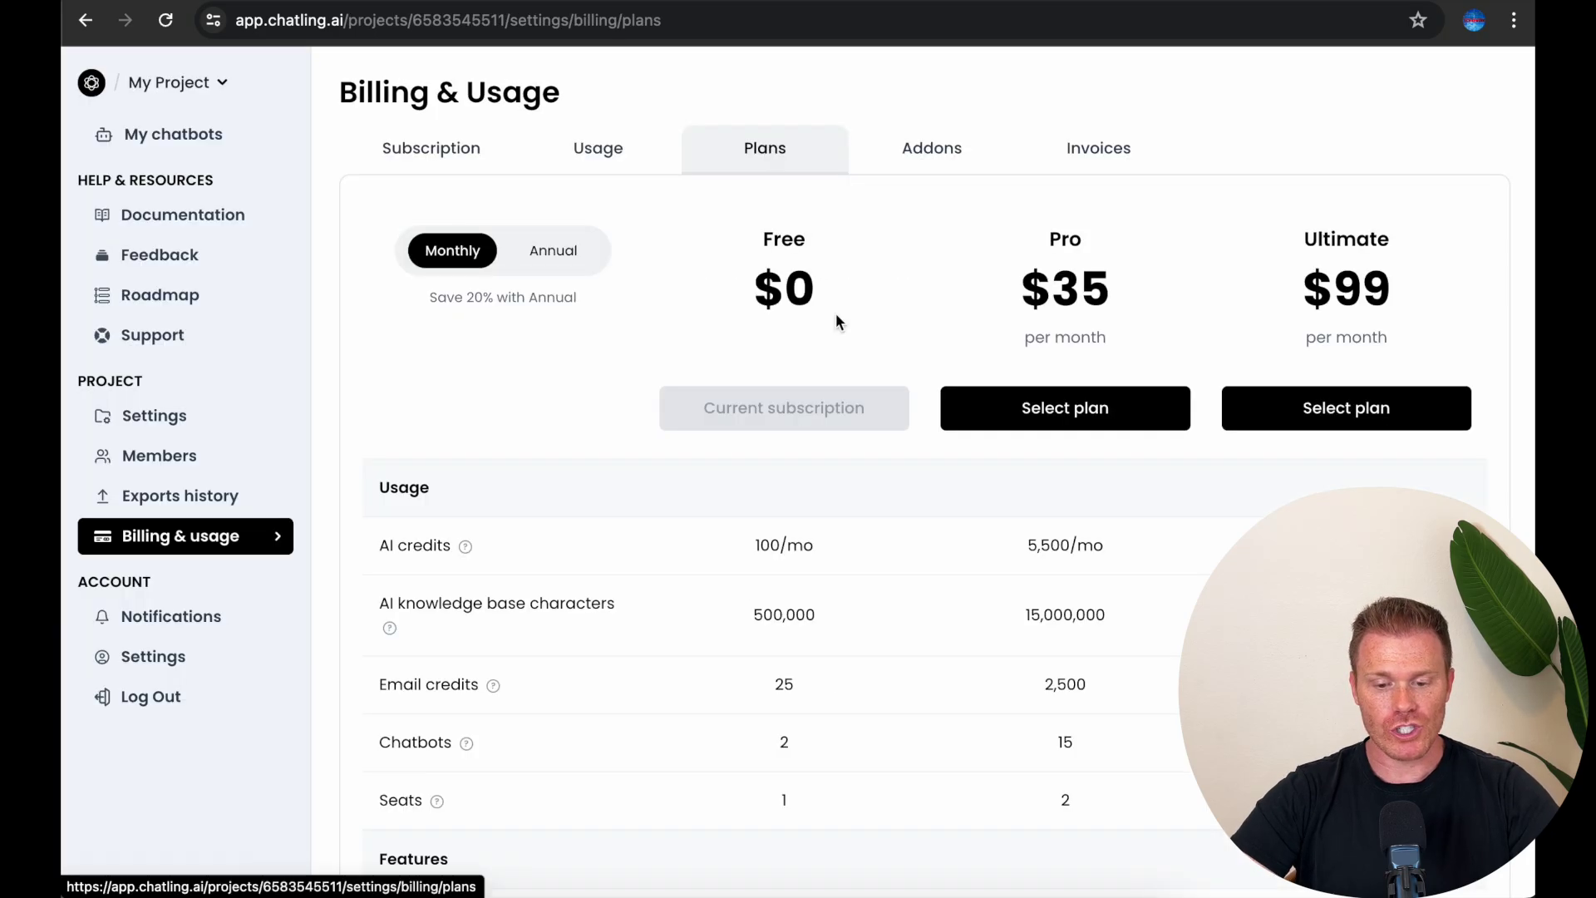
Step: Look over the Free, Pro and Ultimate plans table, then begin creating a new chatbot
scroll(846, 342, down, 2)
scroll(788, 482, down, 20)
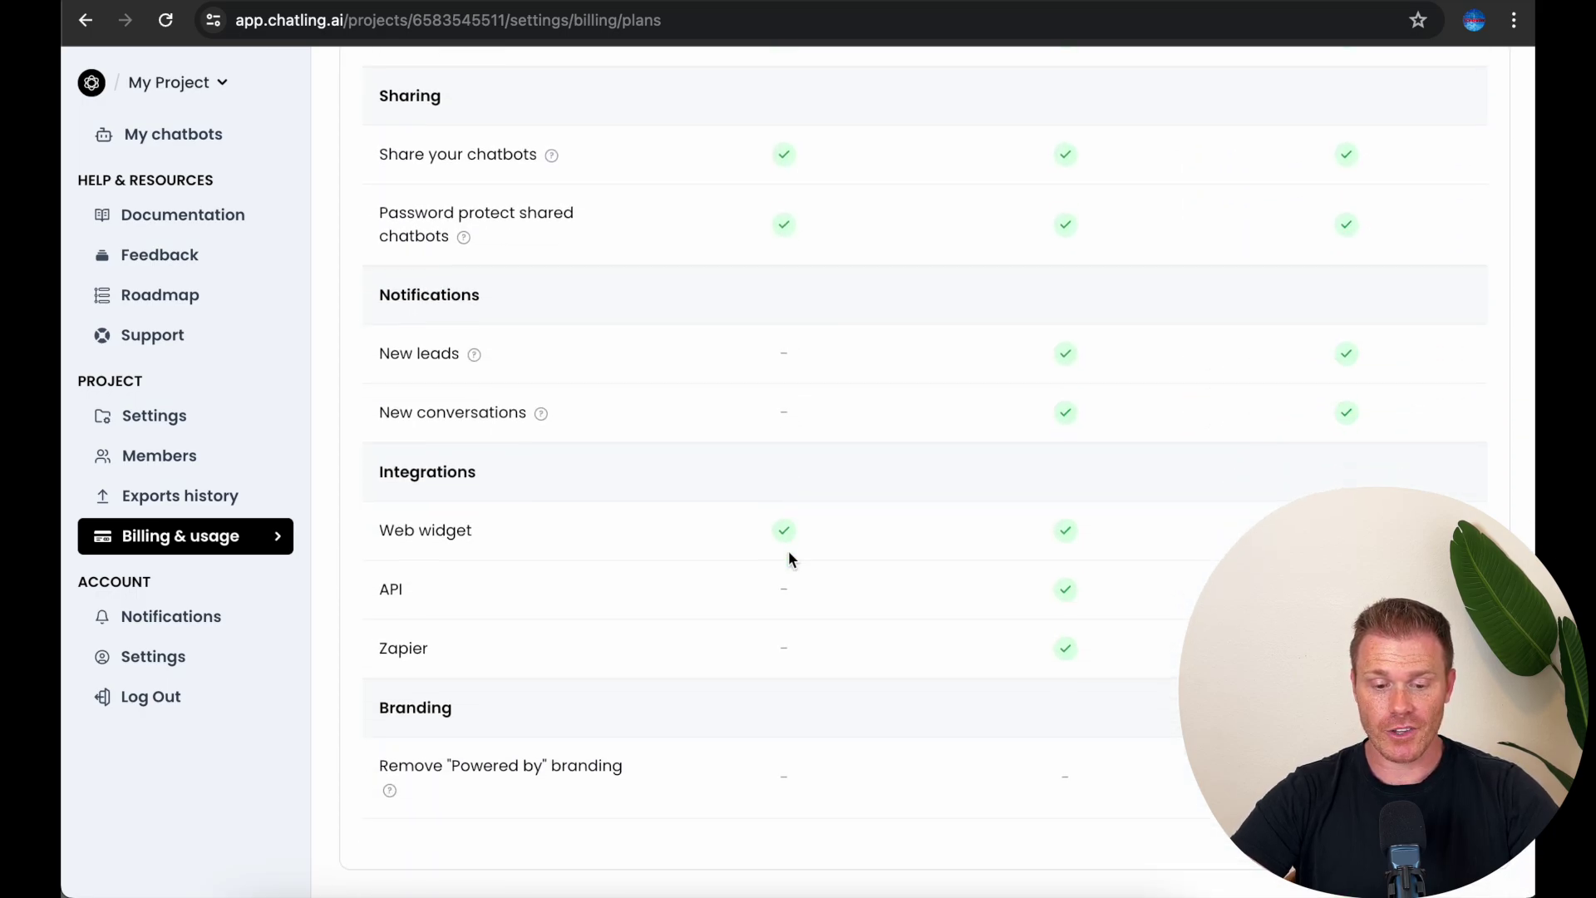
scroll(789, 558, up, 20)
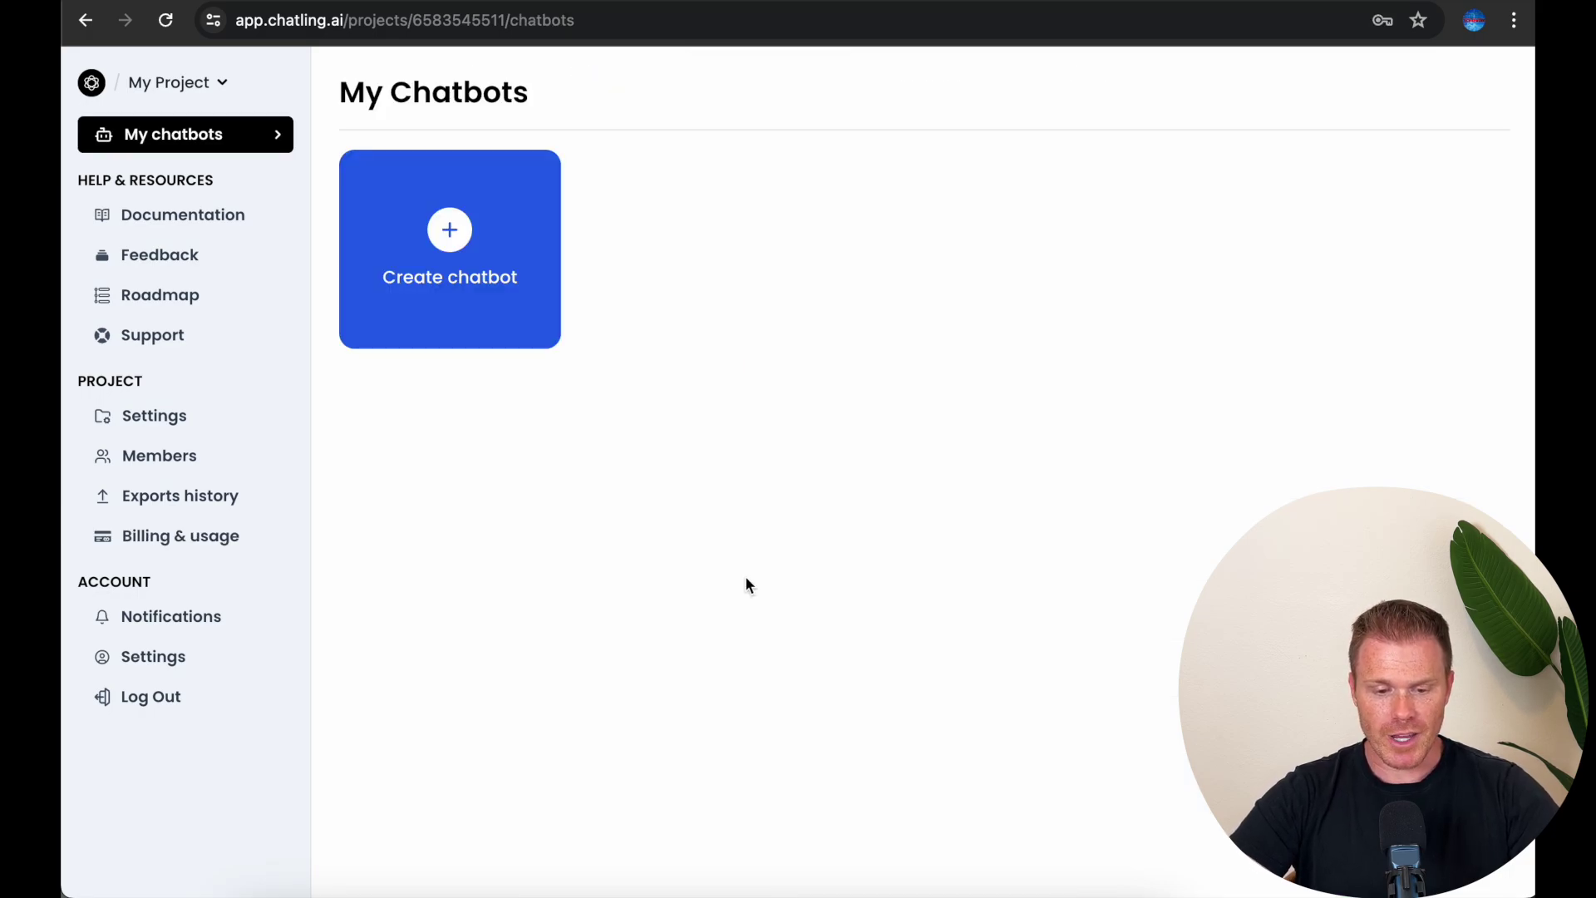
click(445, 278)
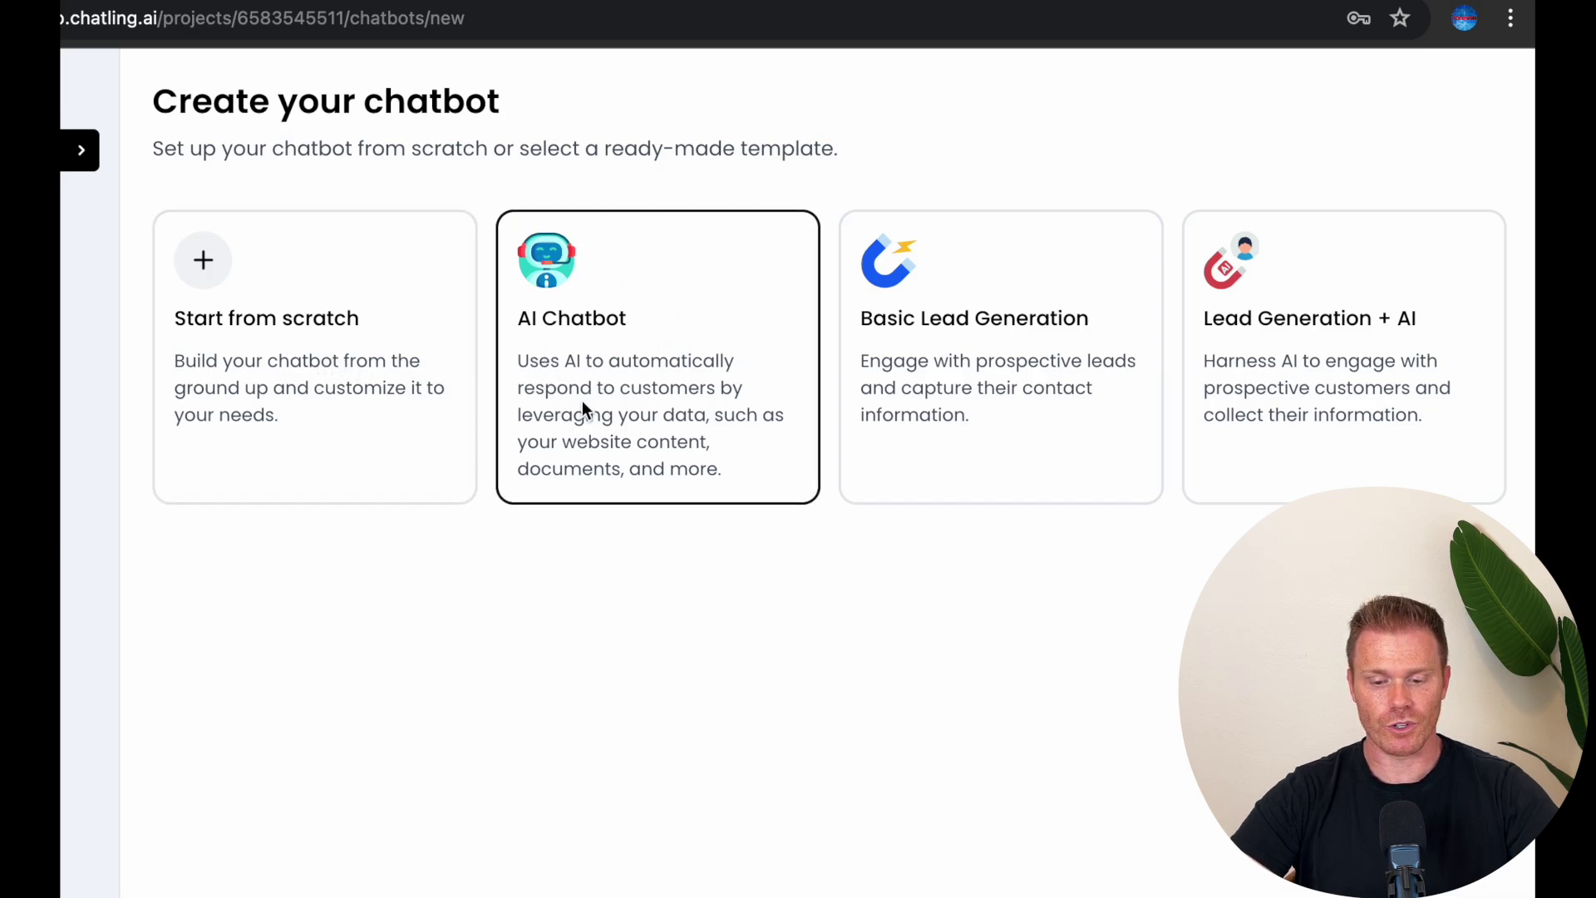
Step: Create a chatbot from the AI Chatbot template named 'Tech at Work helper'
click(609, 457)
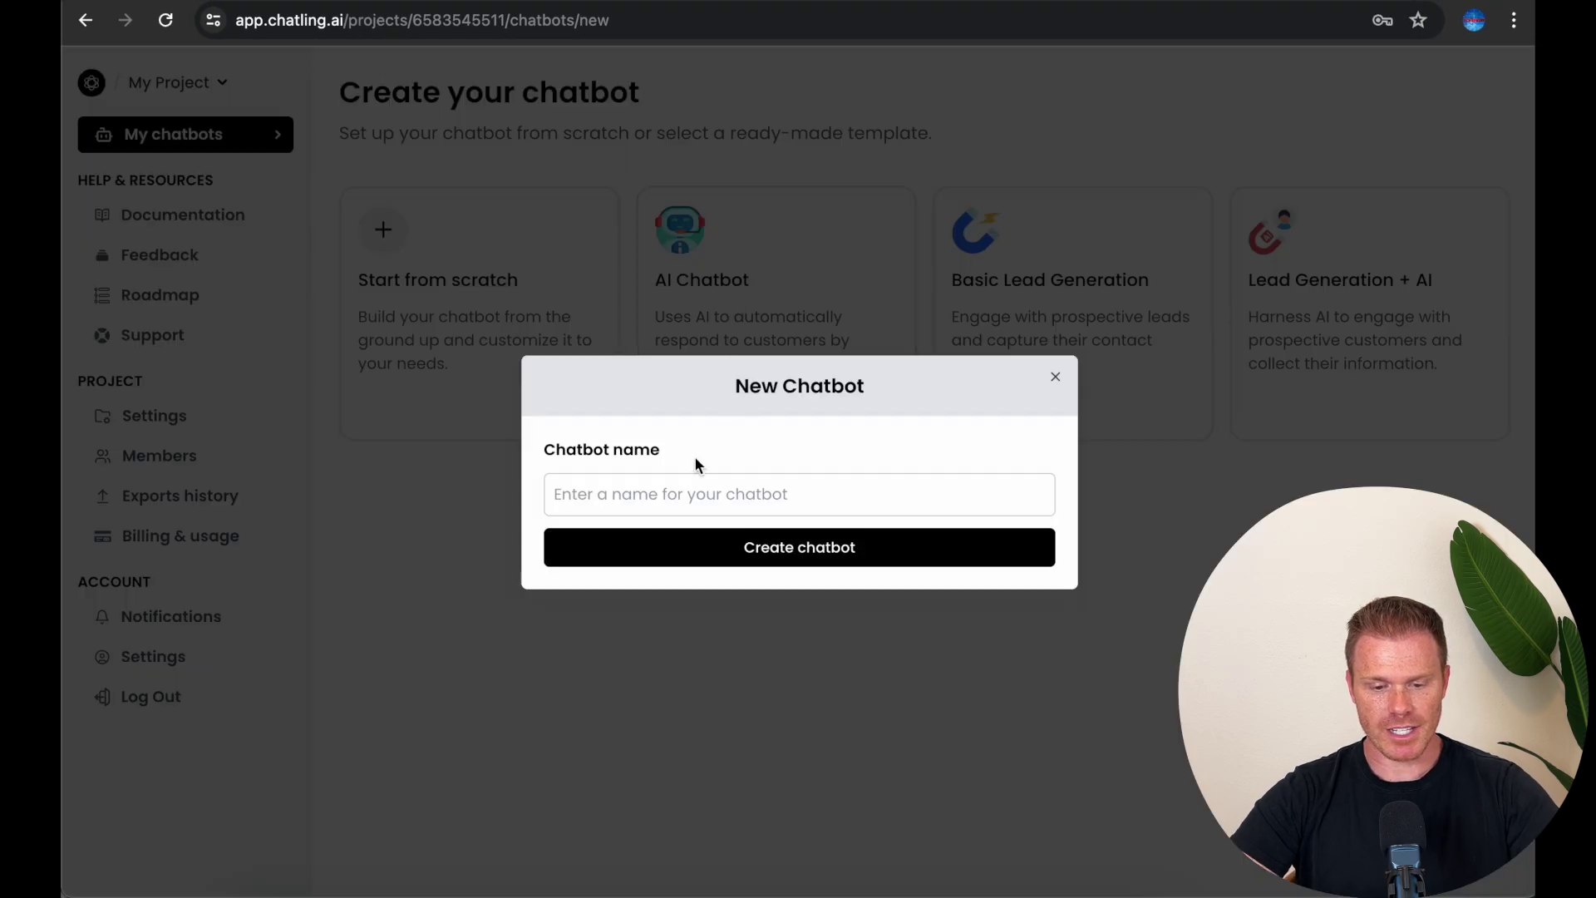
click(683, 499)
text(Tech a)
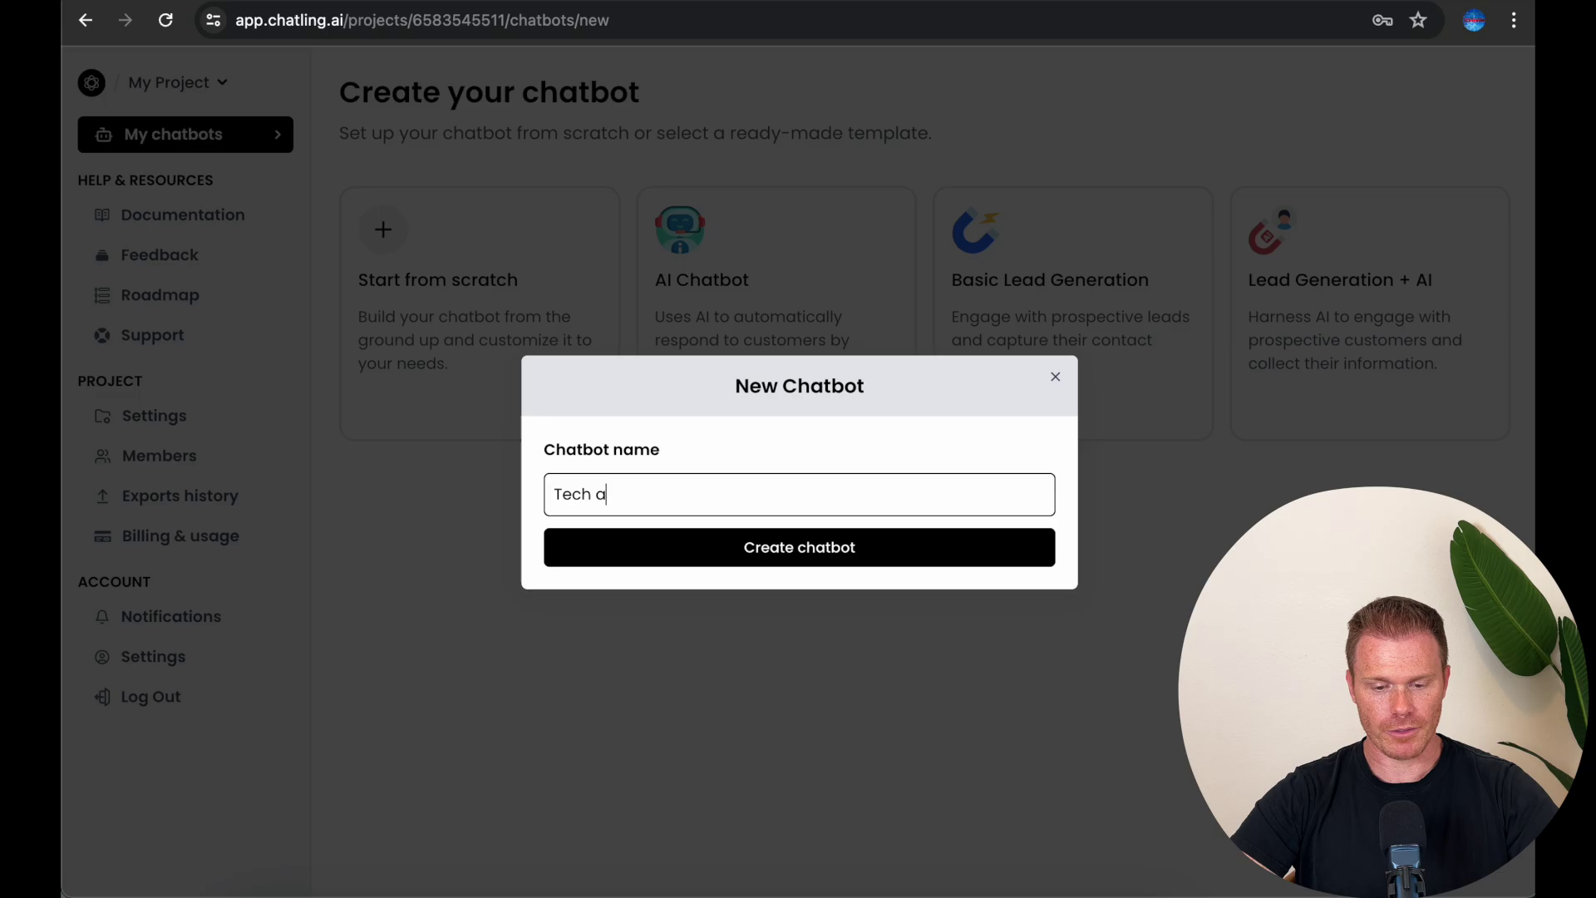
text(t Work helper)
click(774, 547)
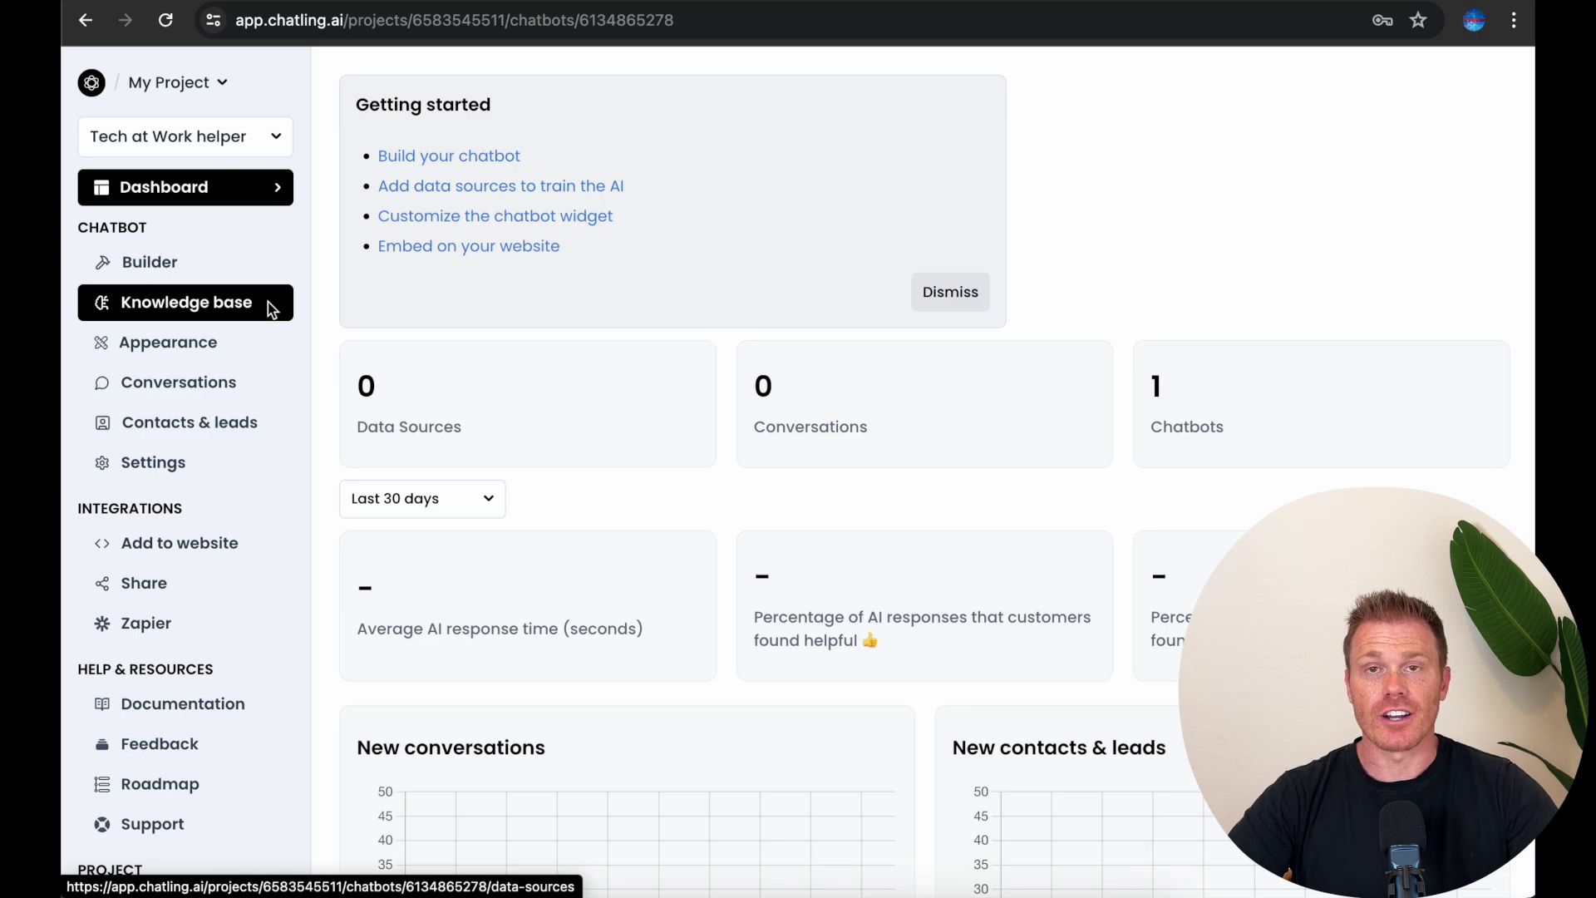
Step: Add a new Website data source in the Knowledge base, ready for the URL
click(269, 306)
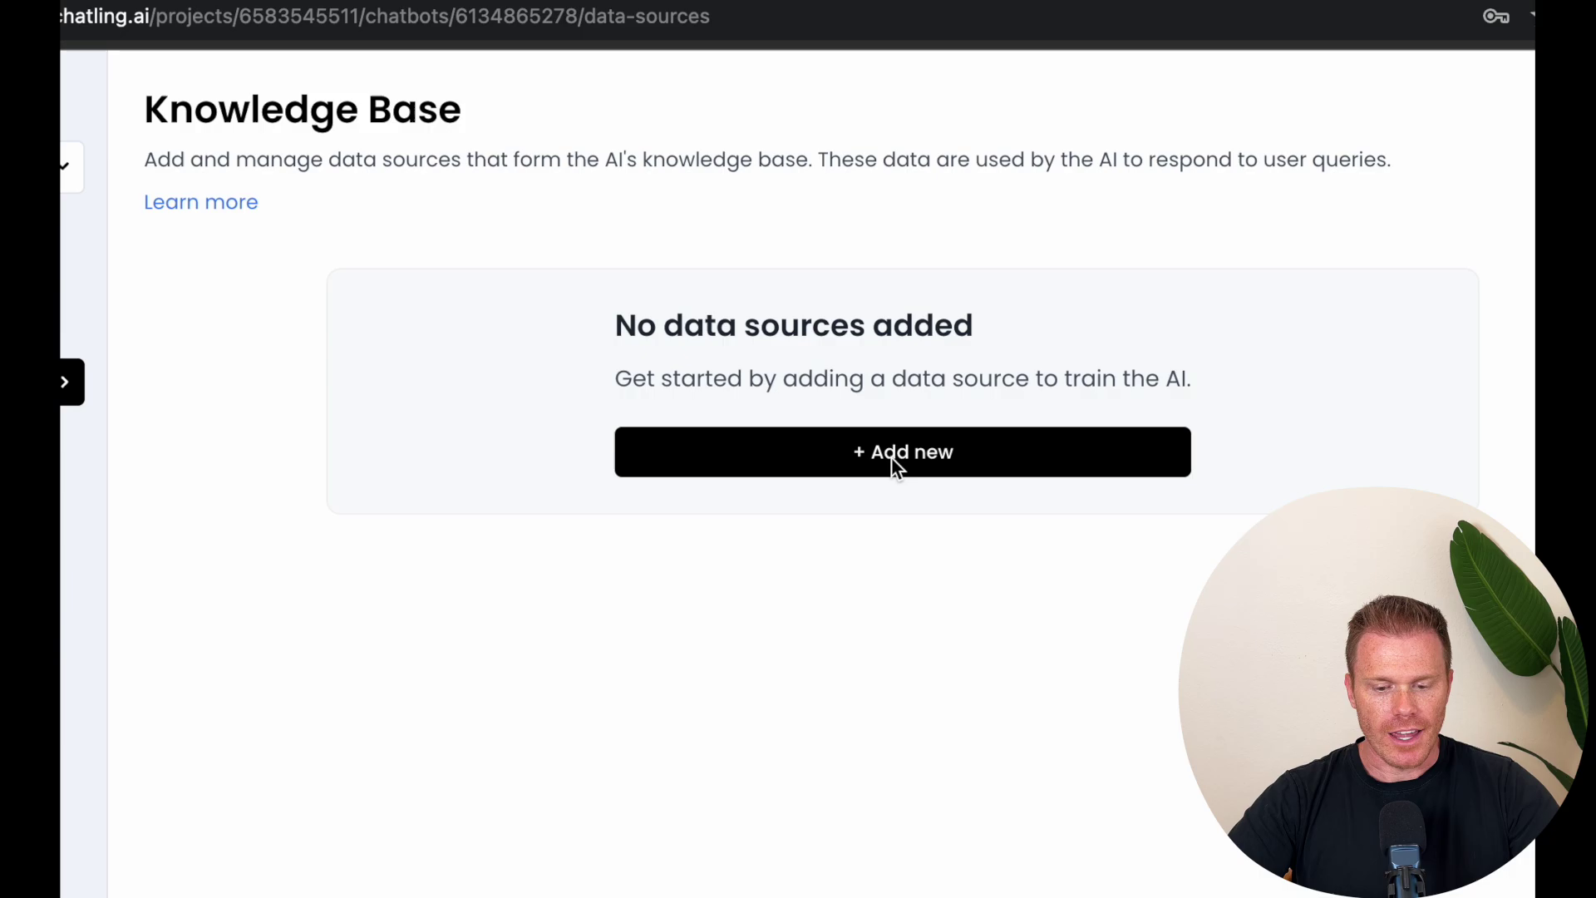
click(895, 464)
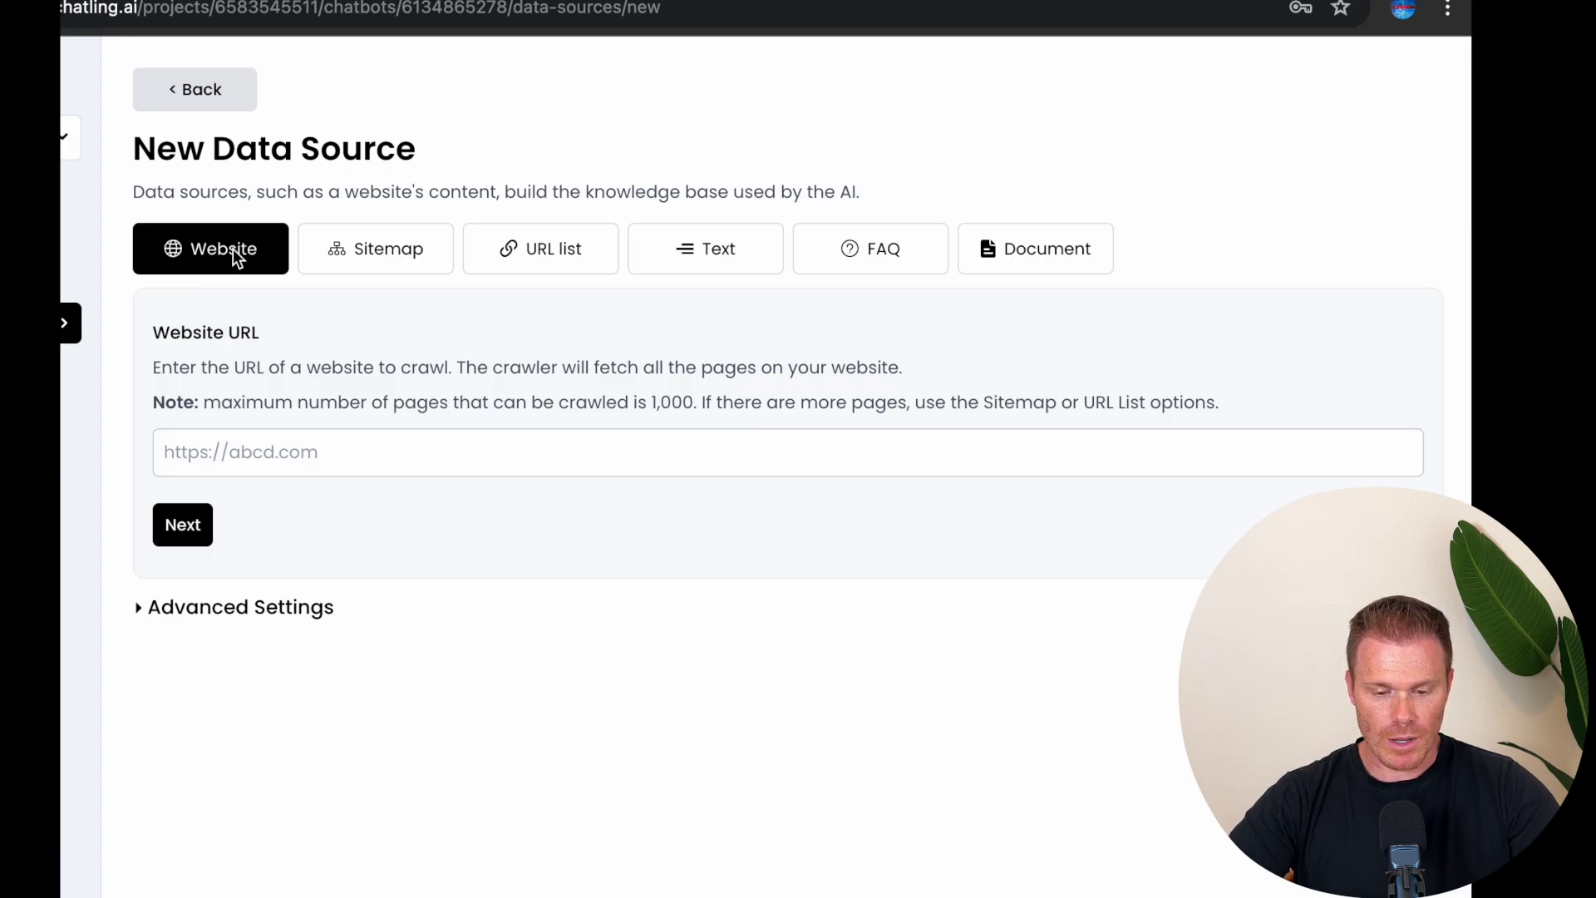
click(138, 614)
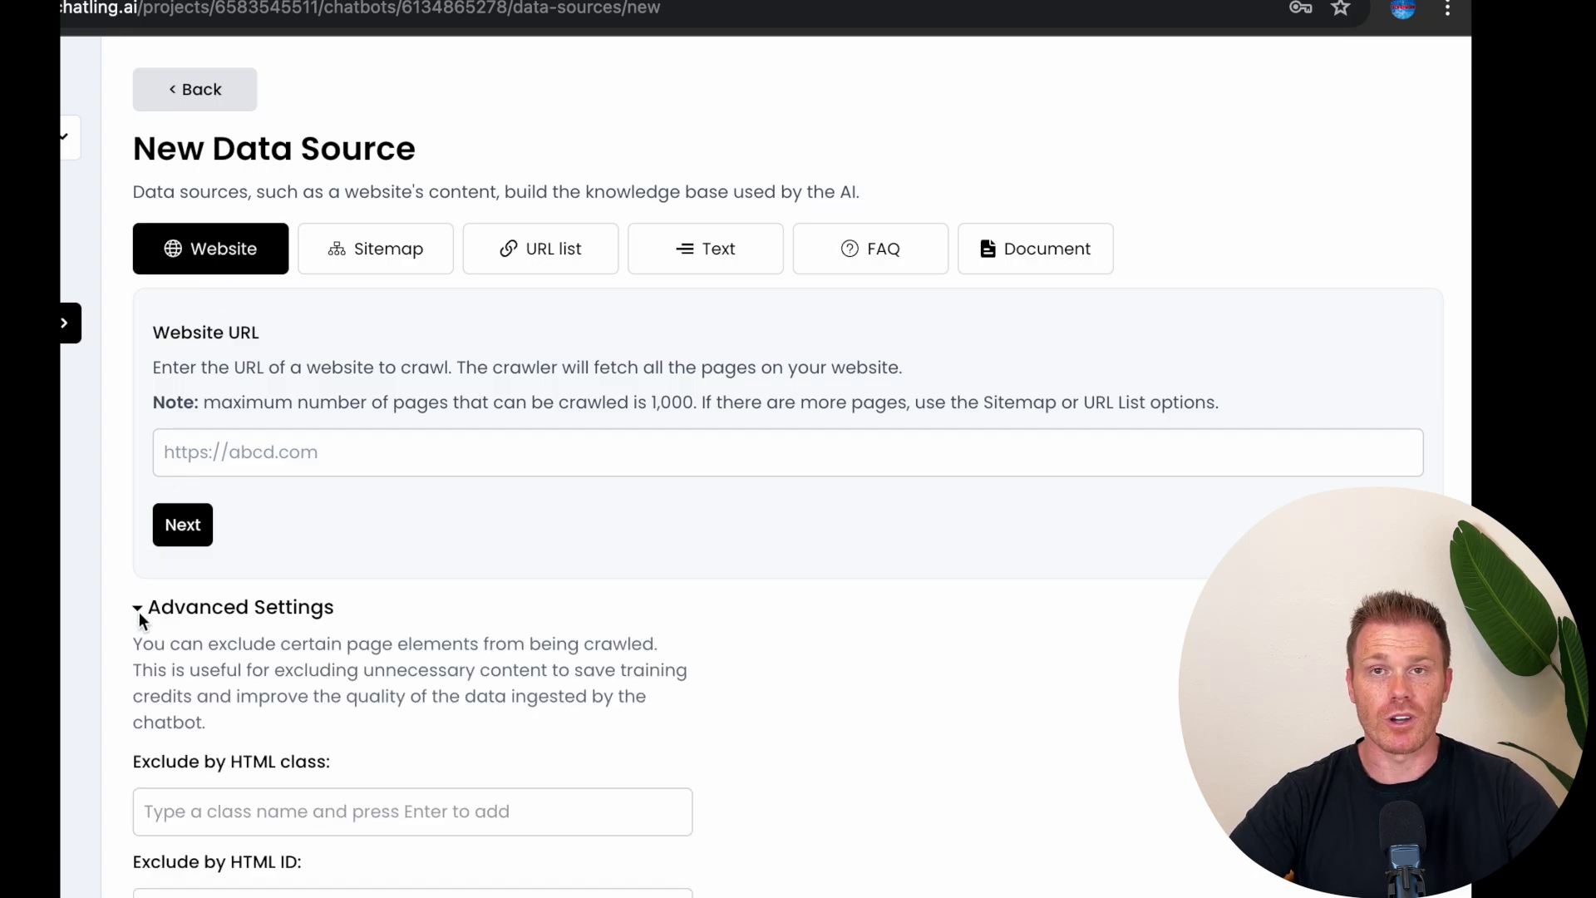
click(139, 615)
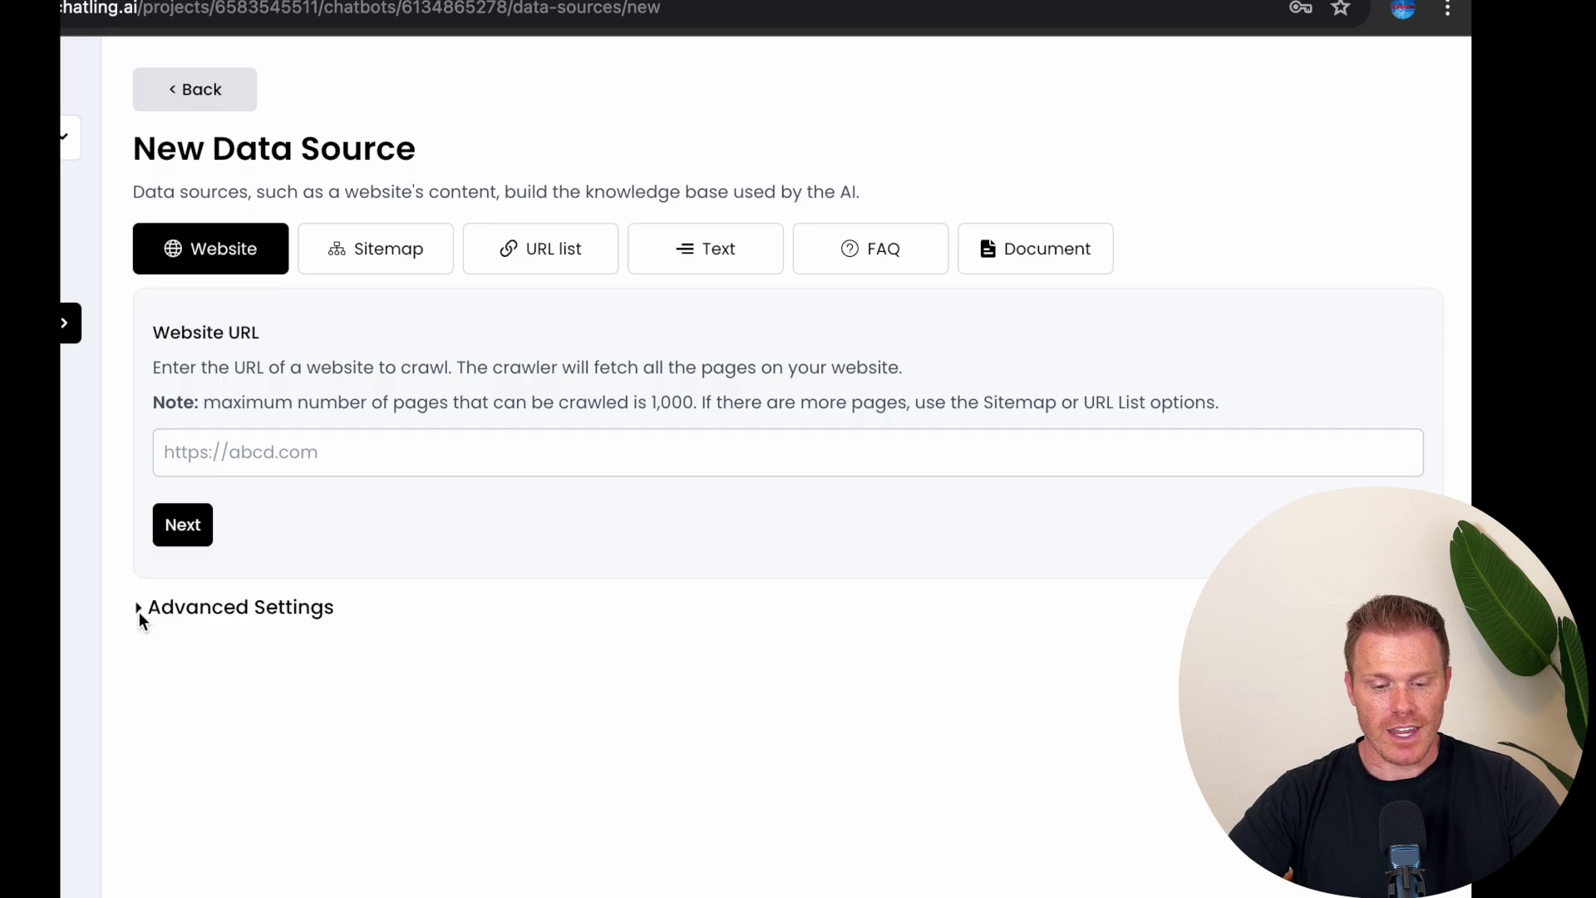
click(301, 450)
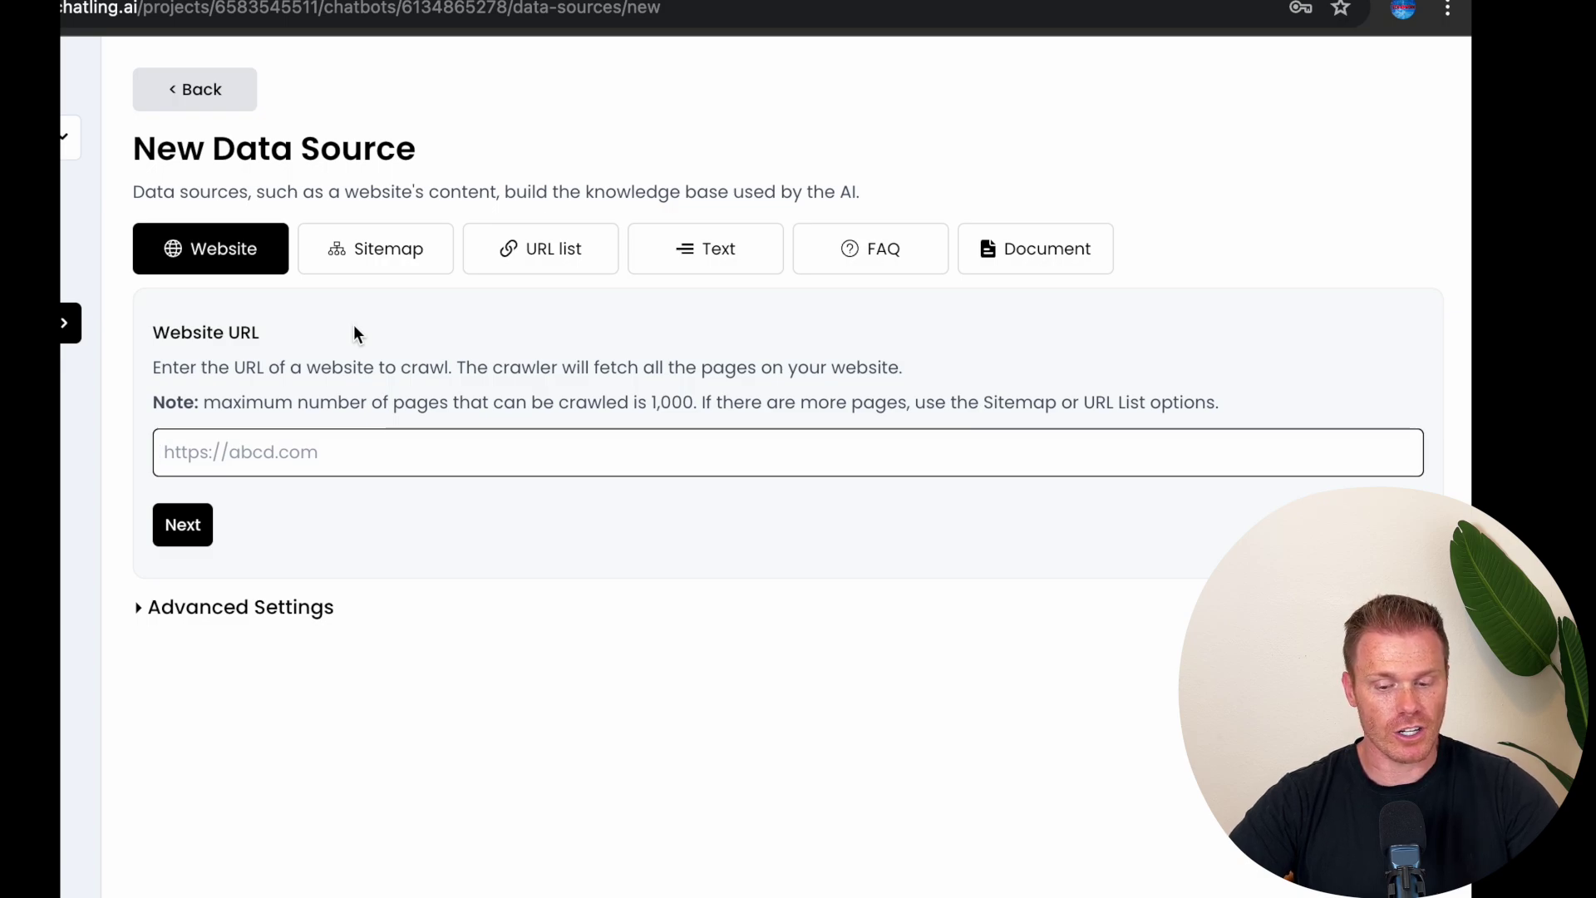
Step: Preview the Sitemap, URL list, FAQ and Document source types, then settle on Text
click(359, 250)
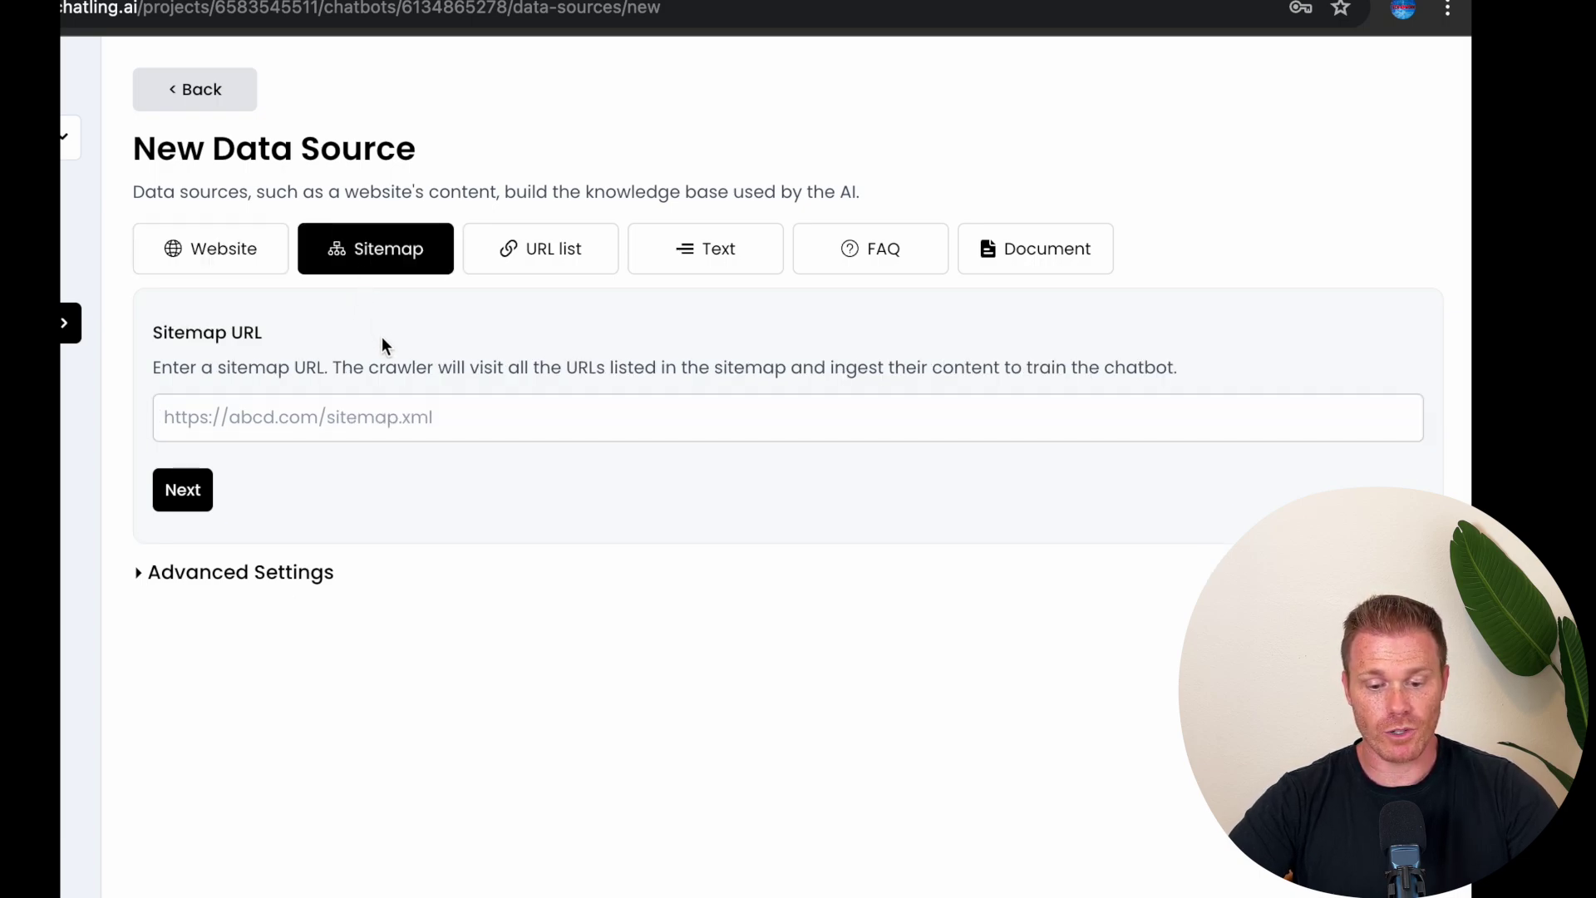
click(509, 250)
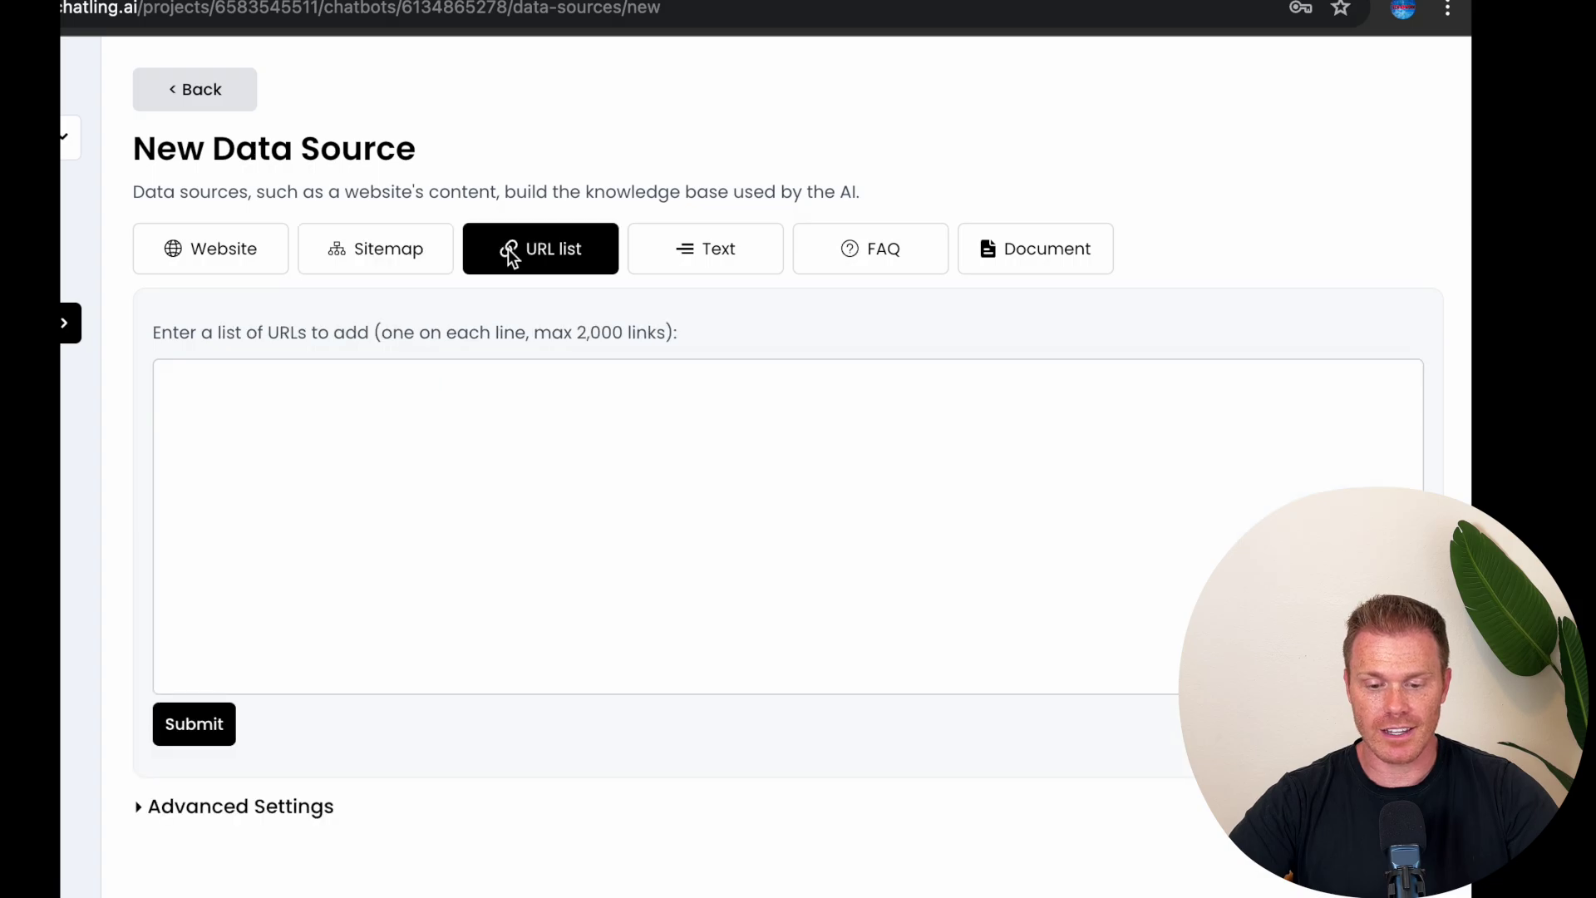
click(375, 413)
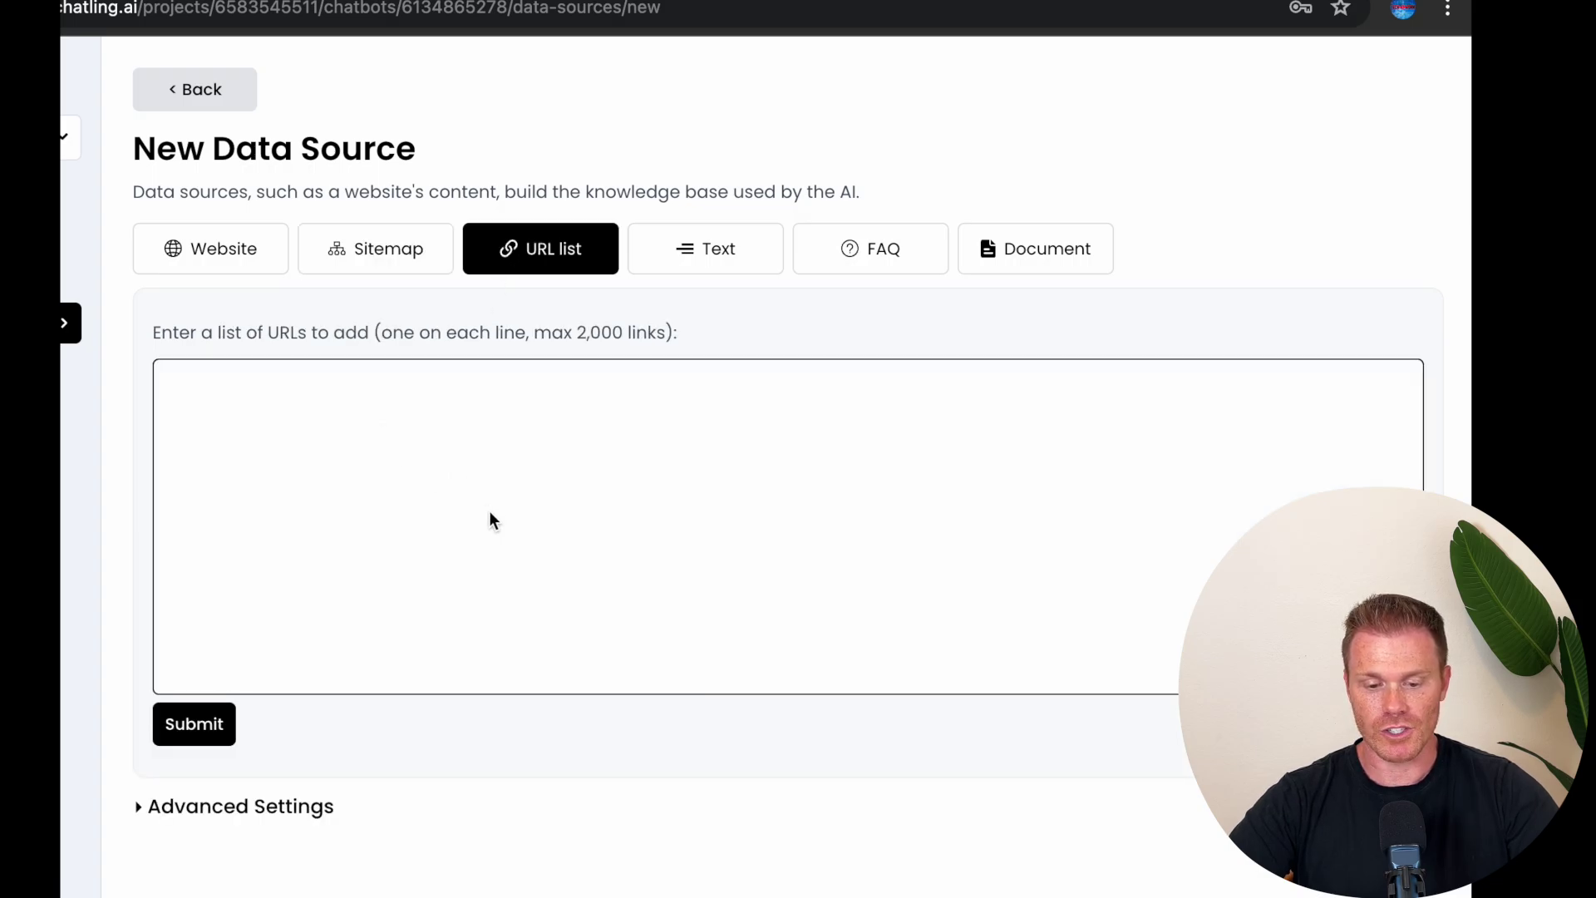
click(705, 252)
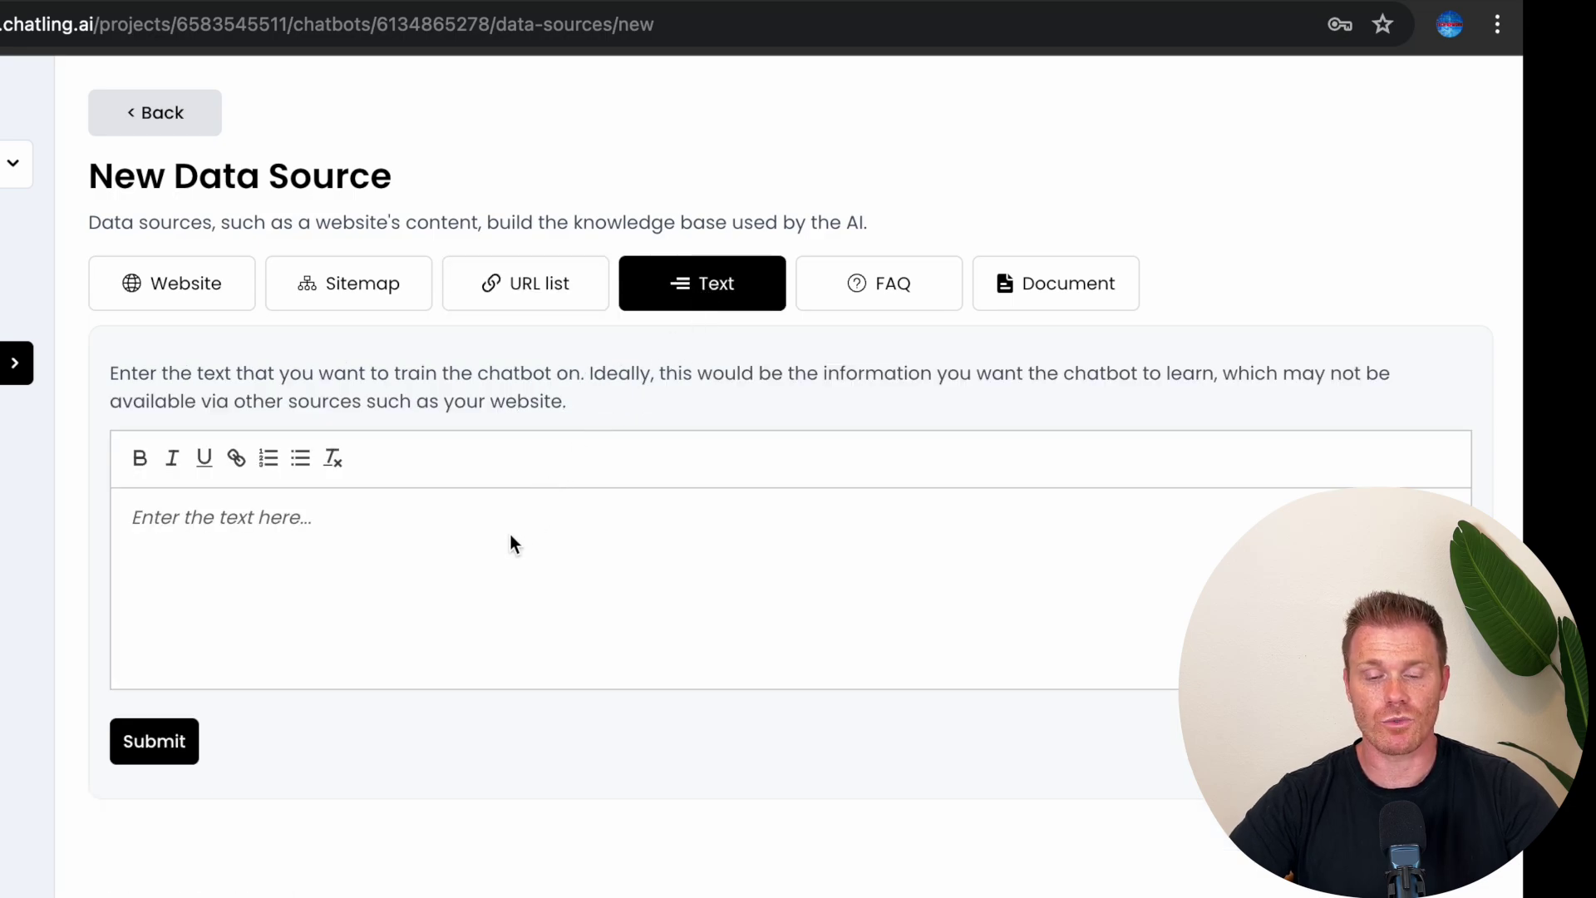
click(893, 285)
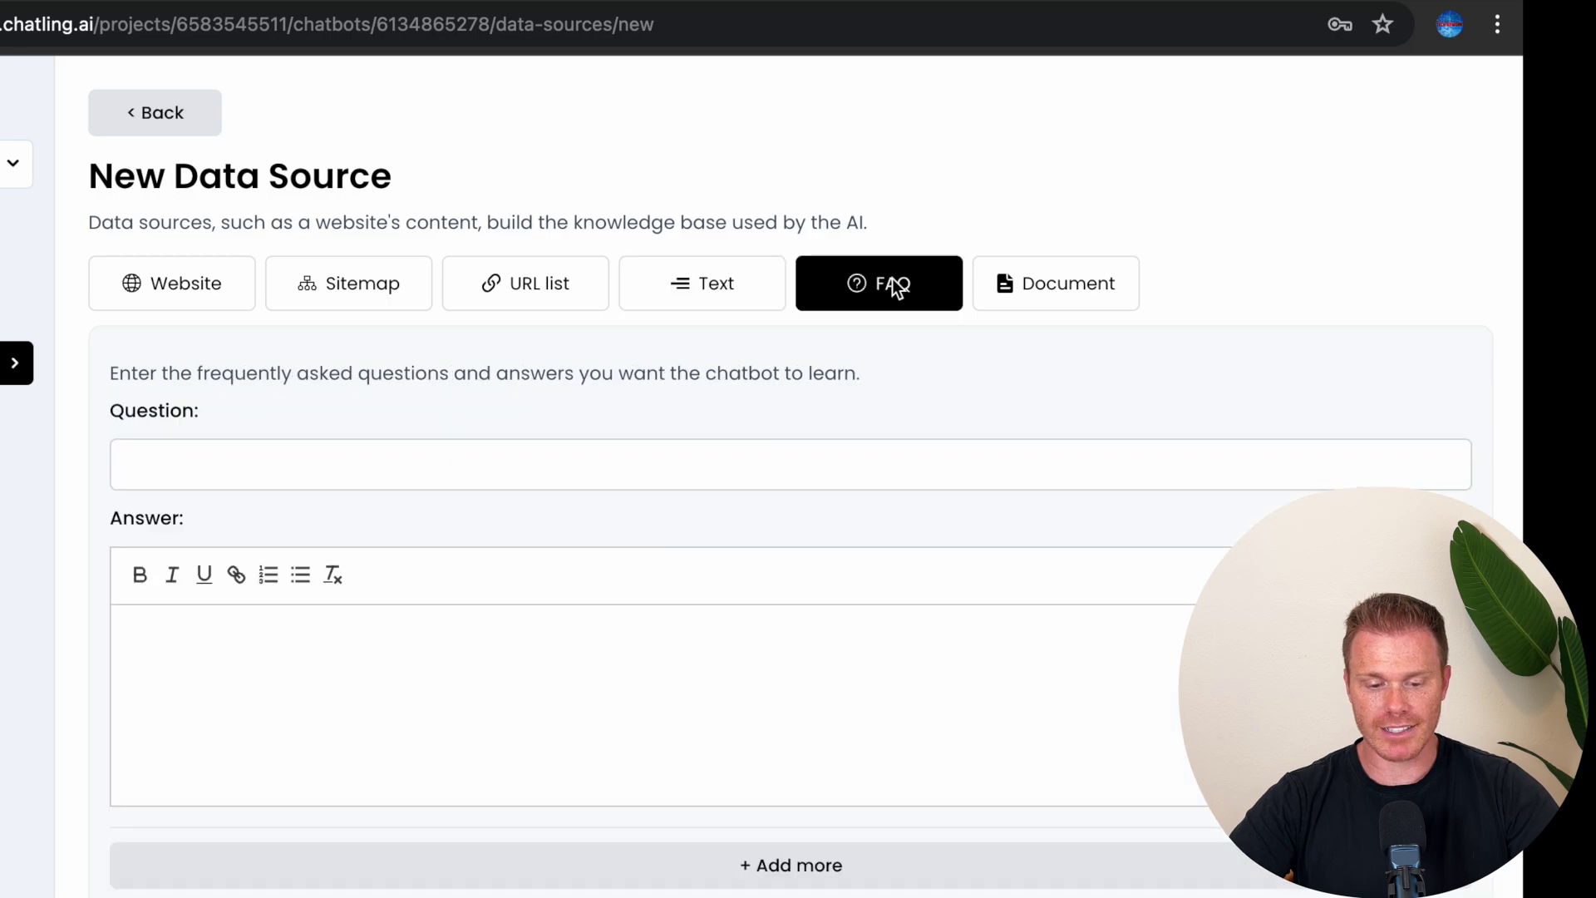
click(276, 482)
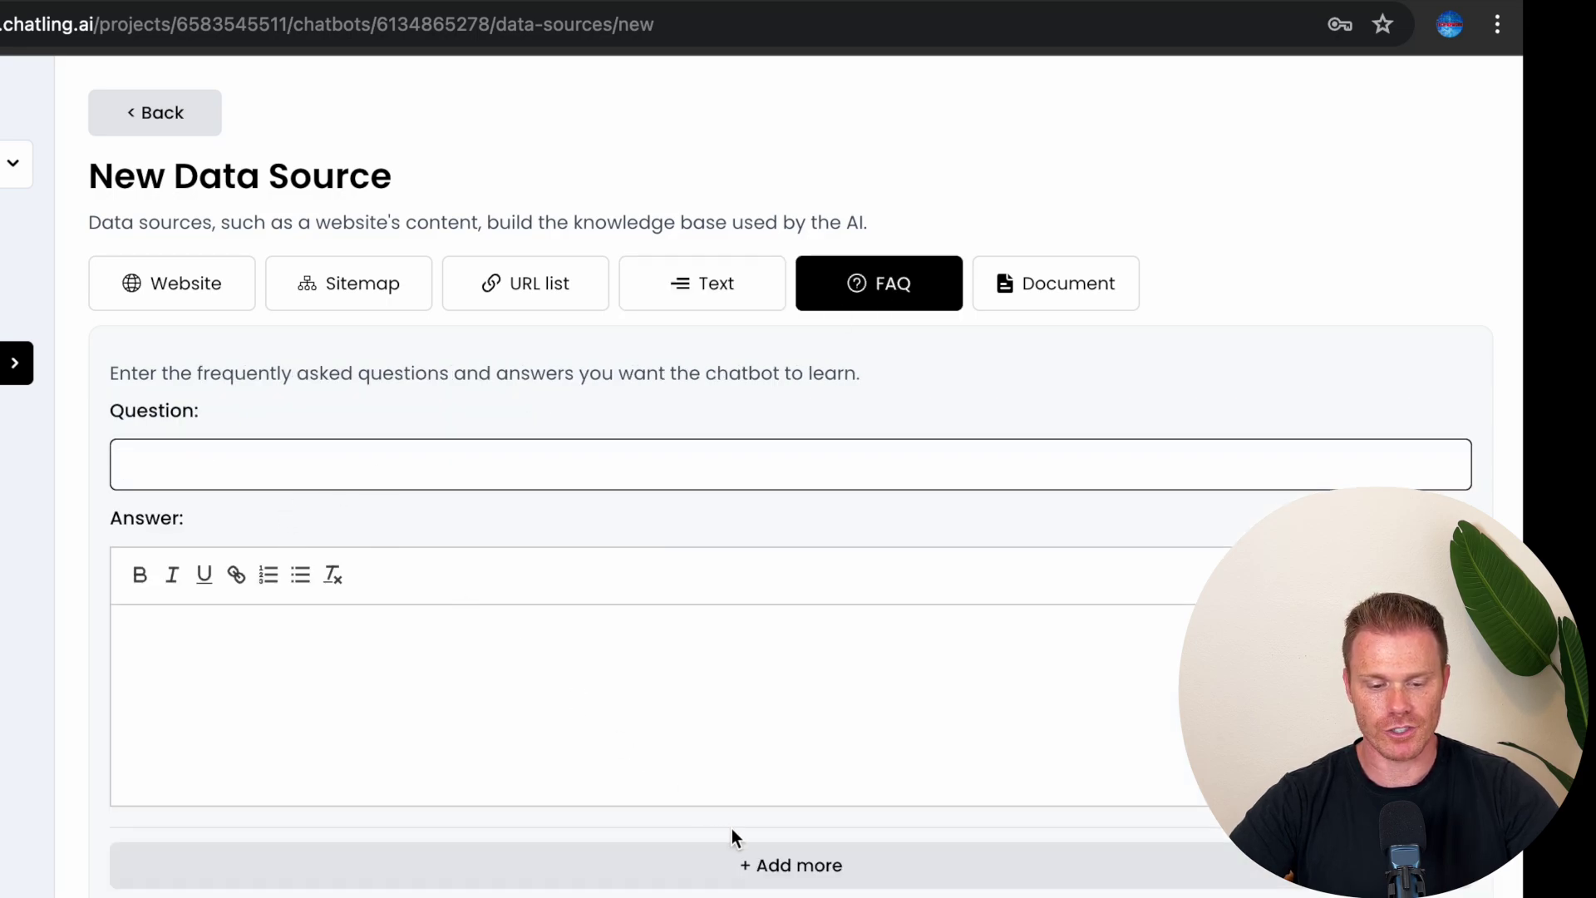
click(736, 851)
scroll(735, 851, down, 5)
scroll(736, 851, up, 5)
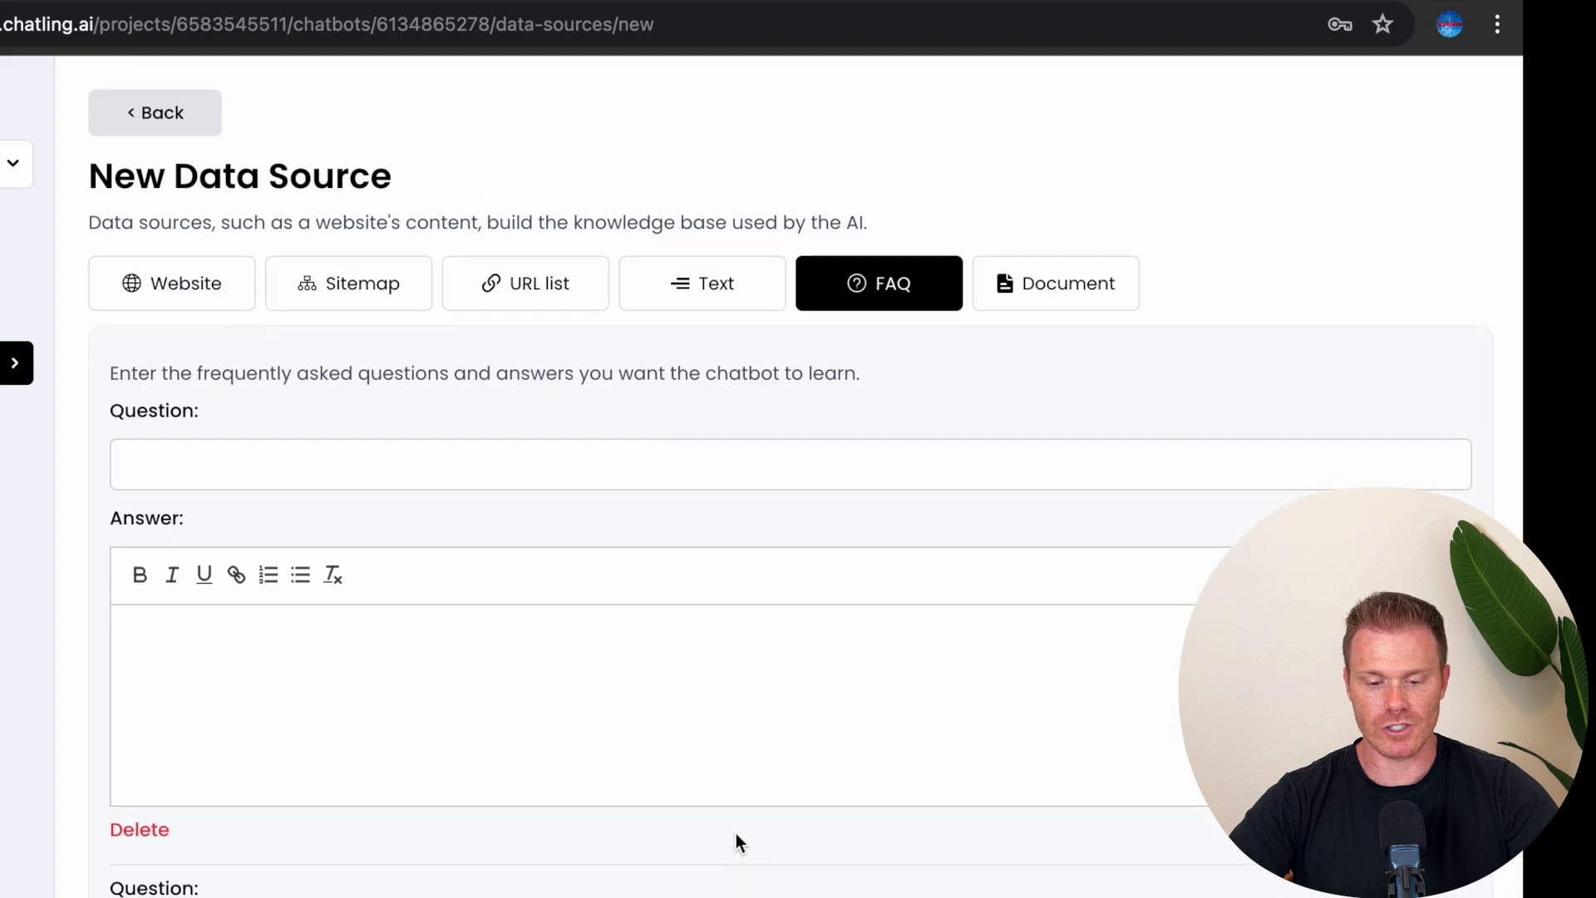
click(1044, 283)
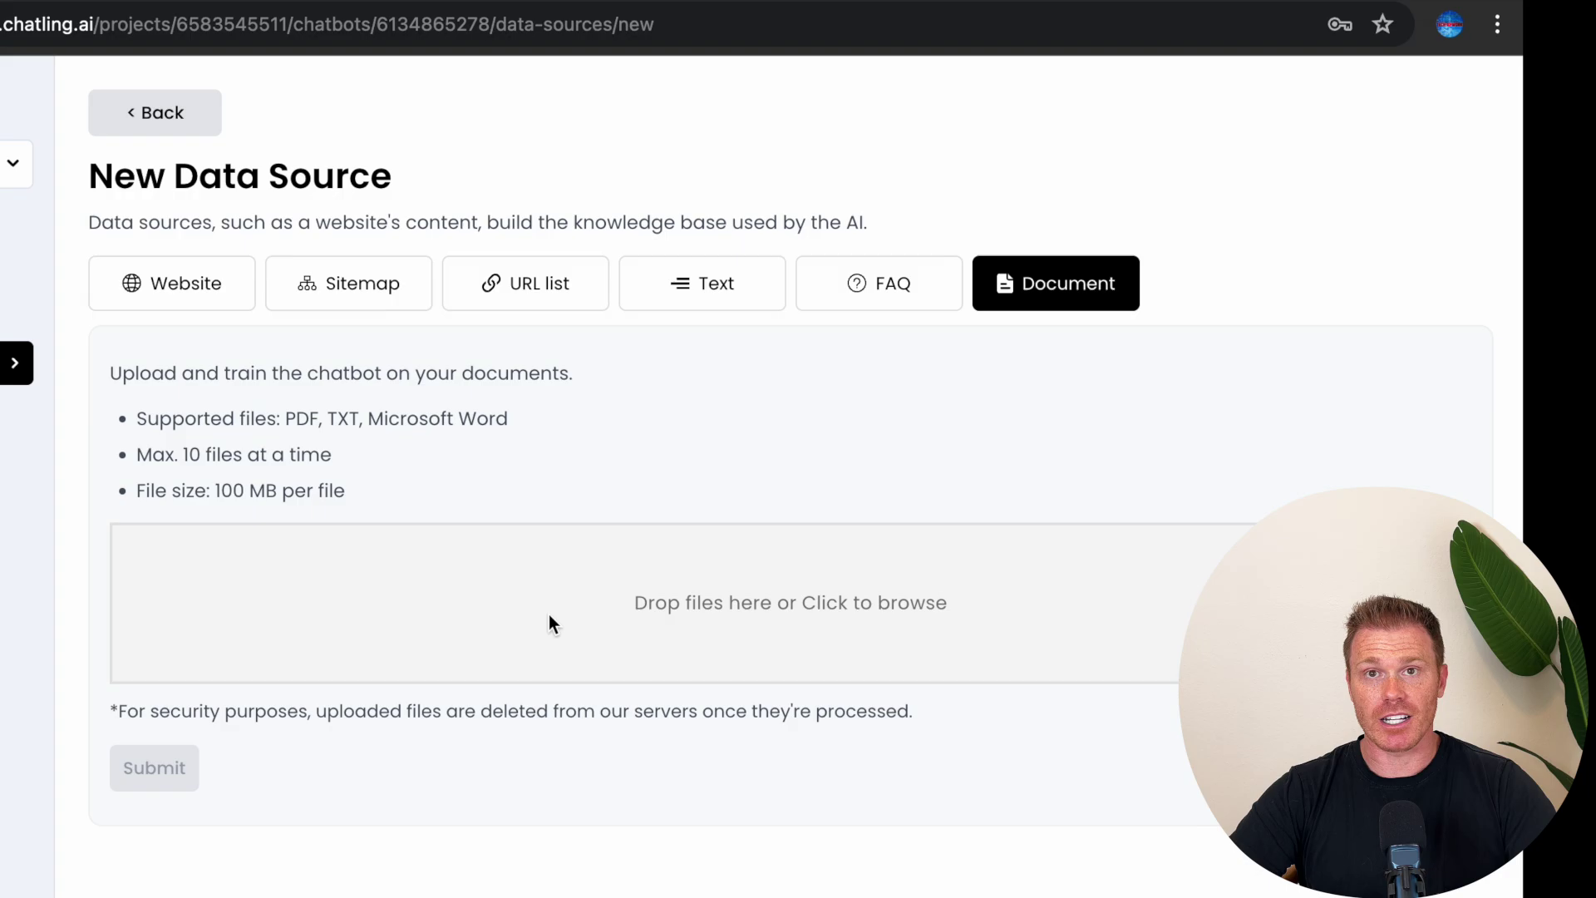
click(740, 293)
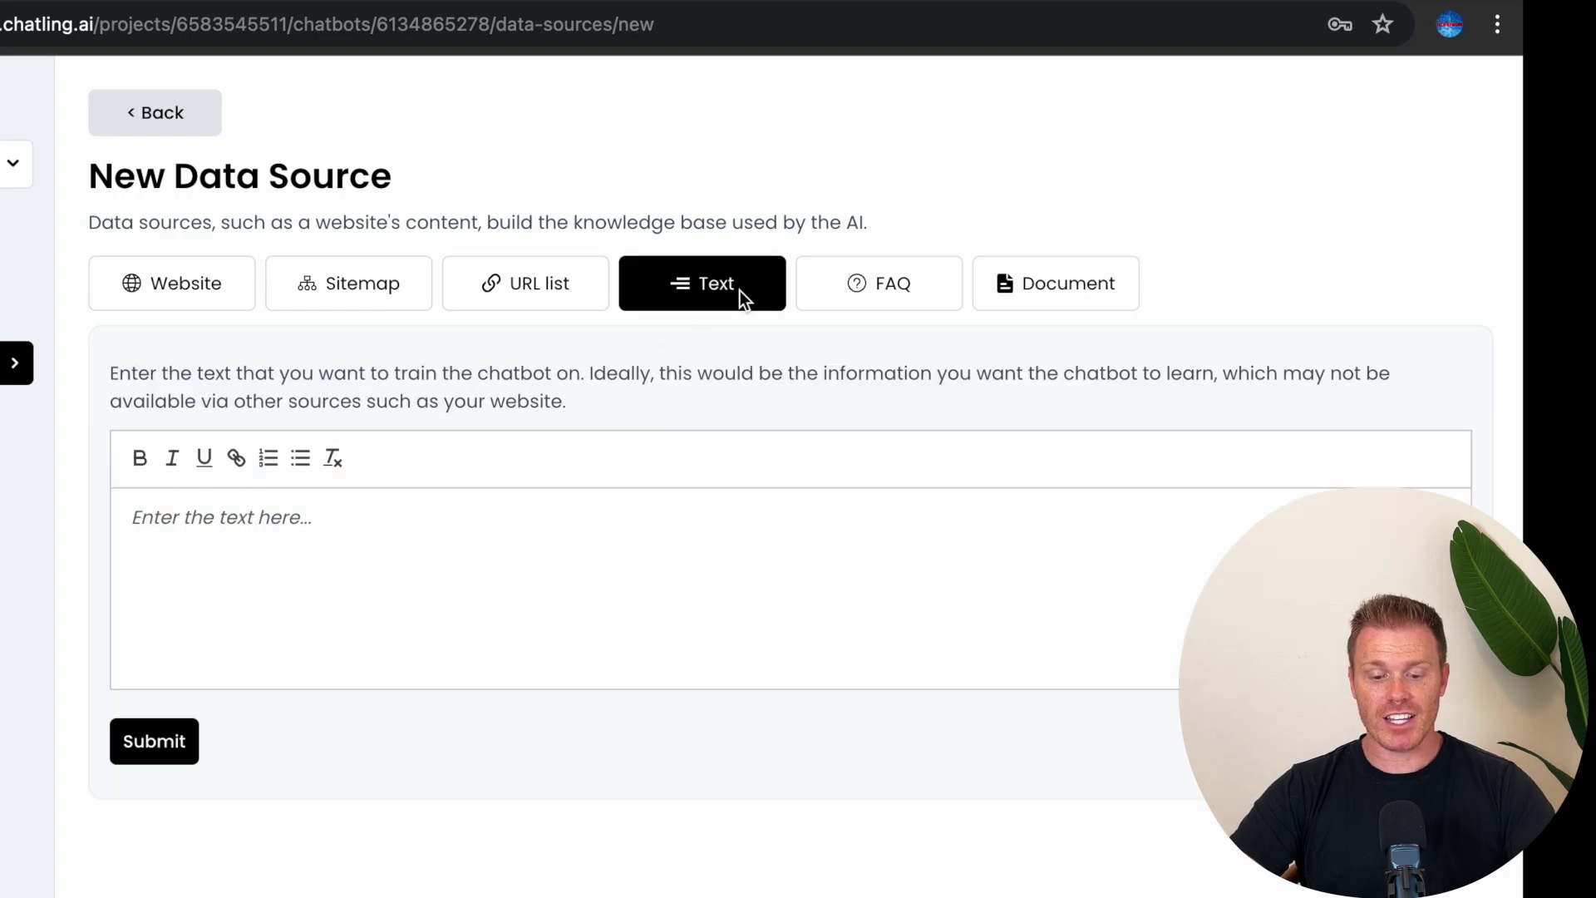
Step: Paste the country club profile text and check the club name, opening hours and address
click(308, 536)
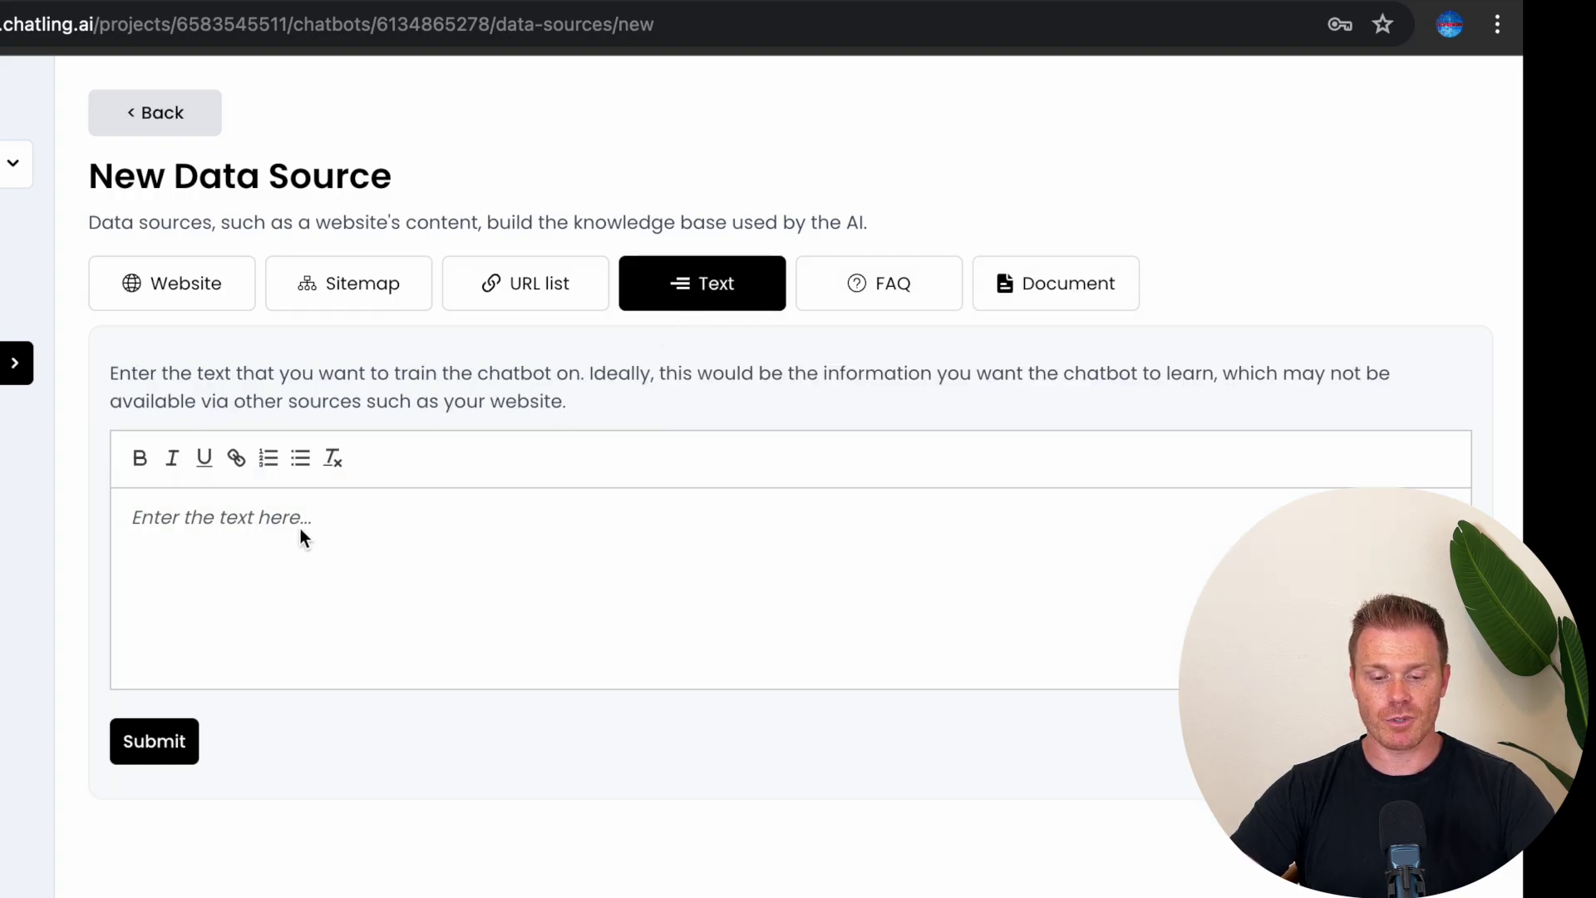
key(super+v)
scroll(301, 527, up, 10)
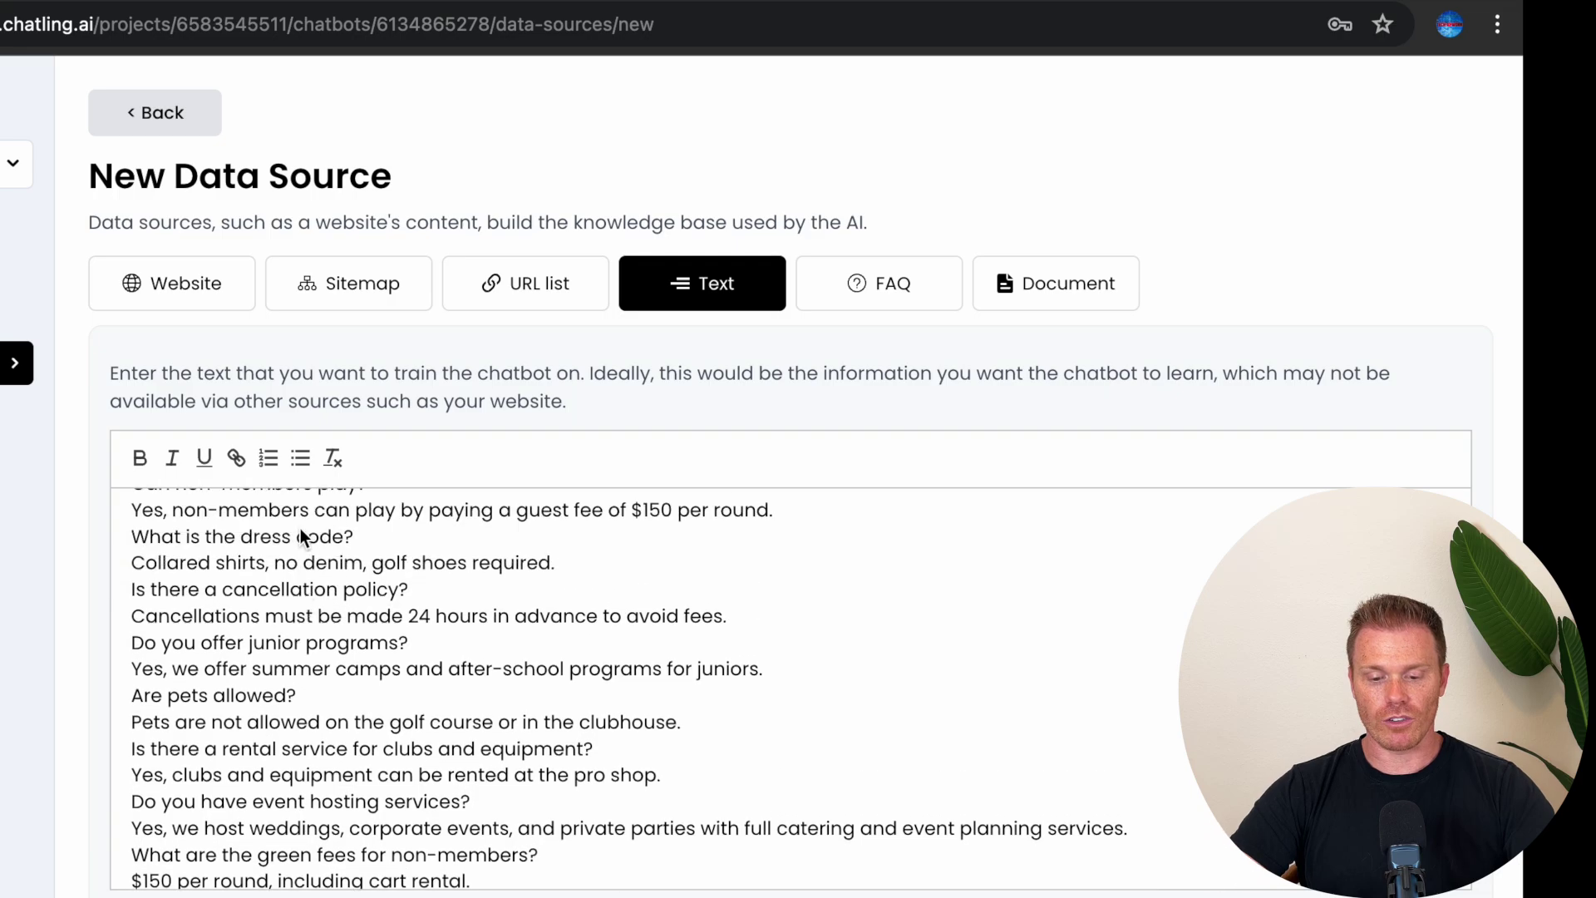
drag(287, 514, 509, 515)
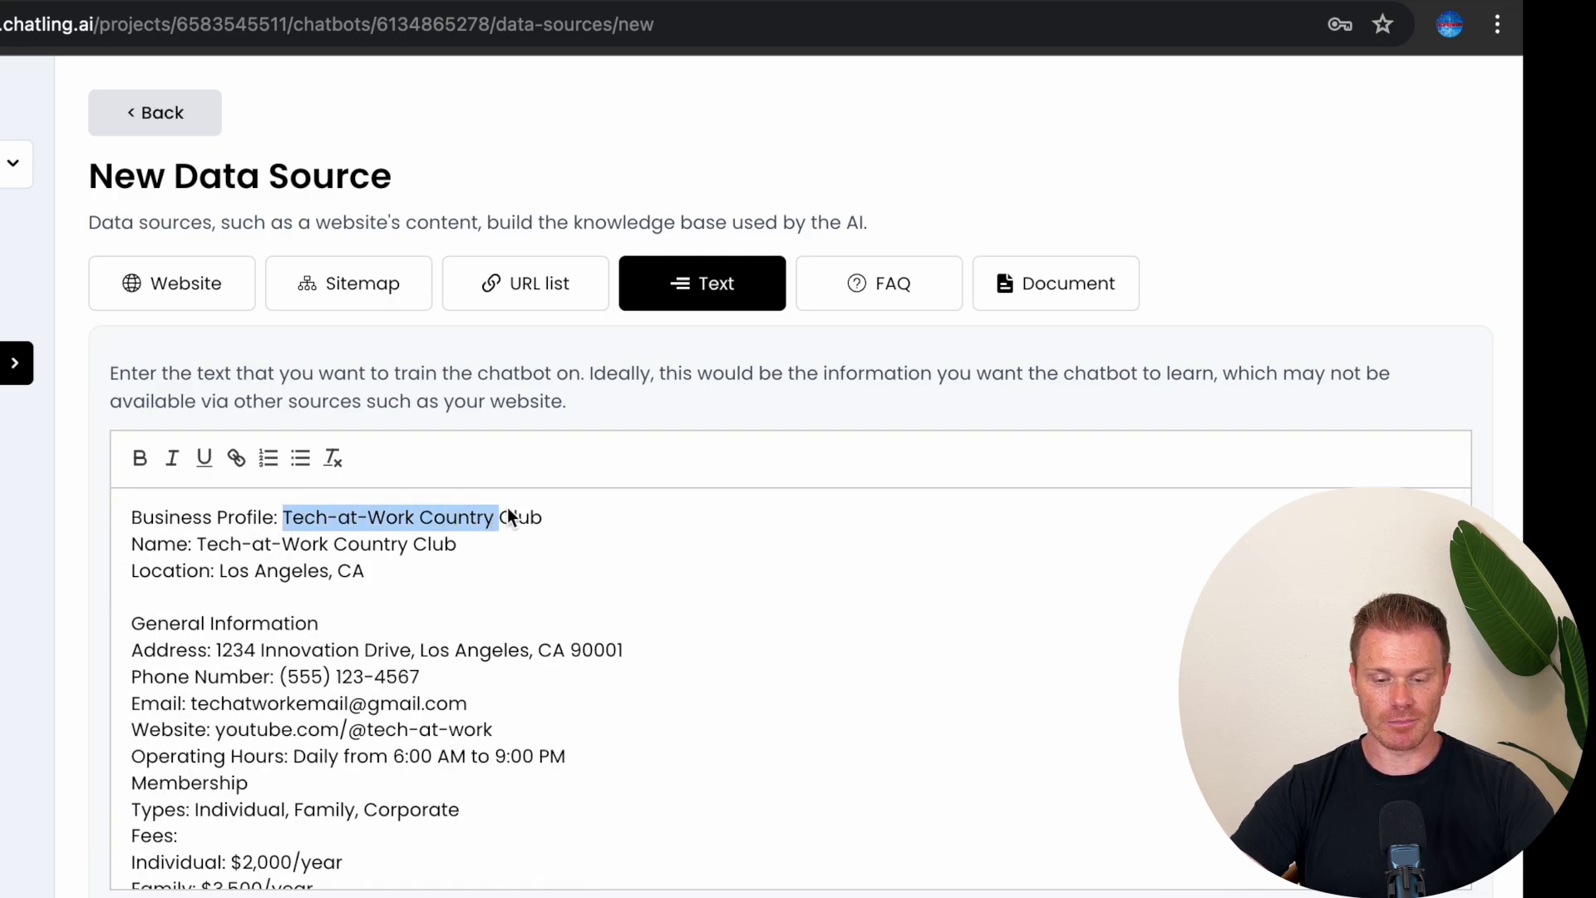
drag(358, 756, 484, 760)
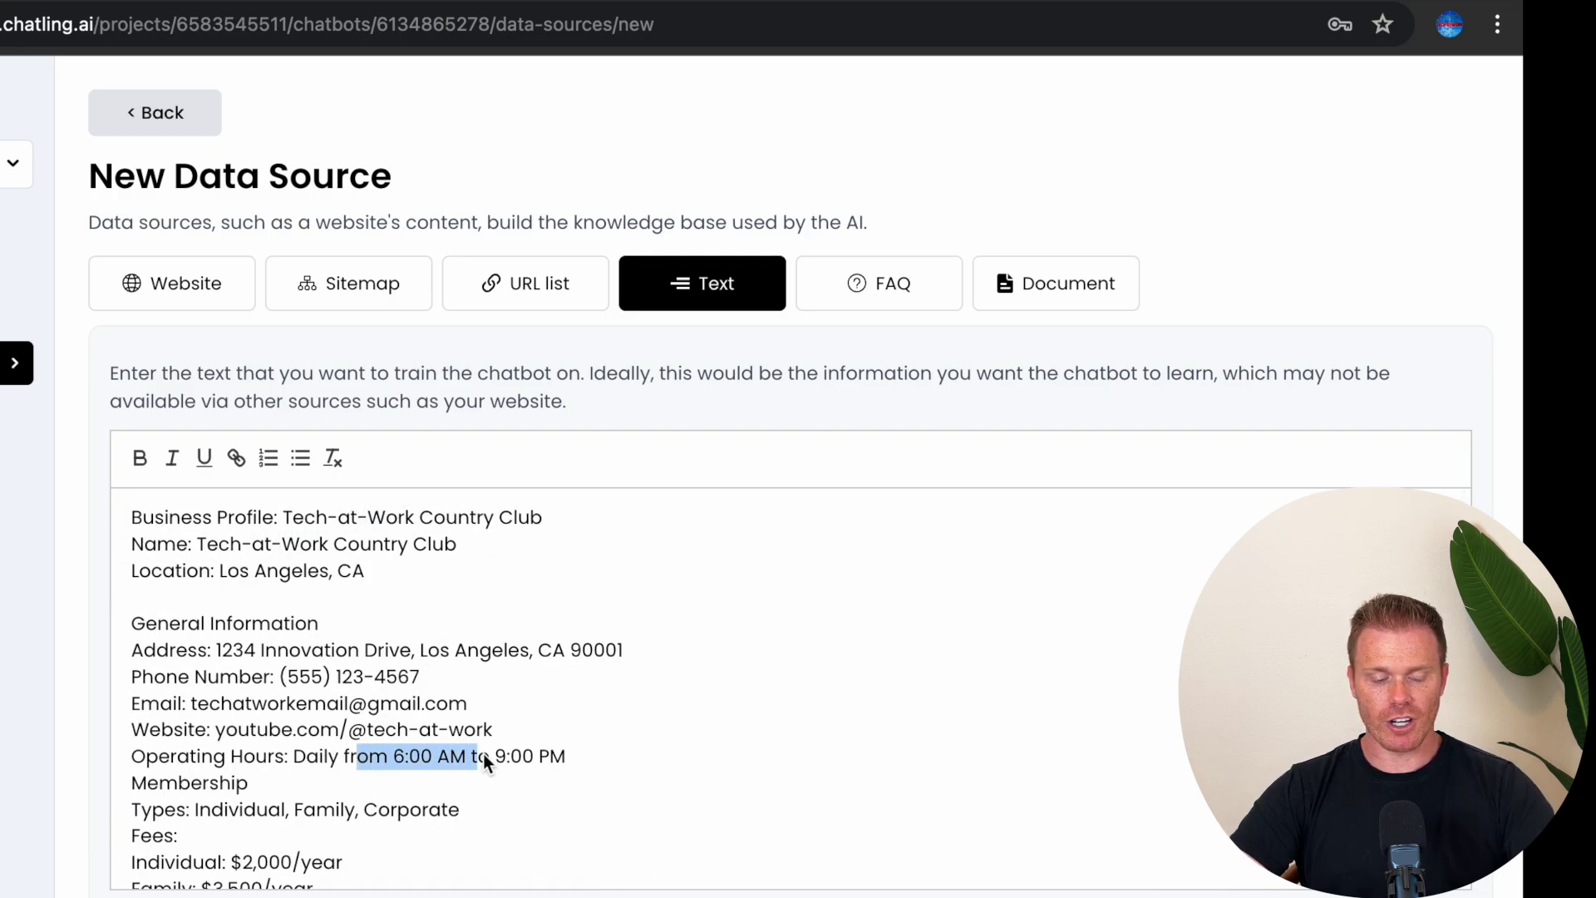
drag(223, 650, 707, 672)
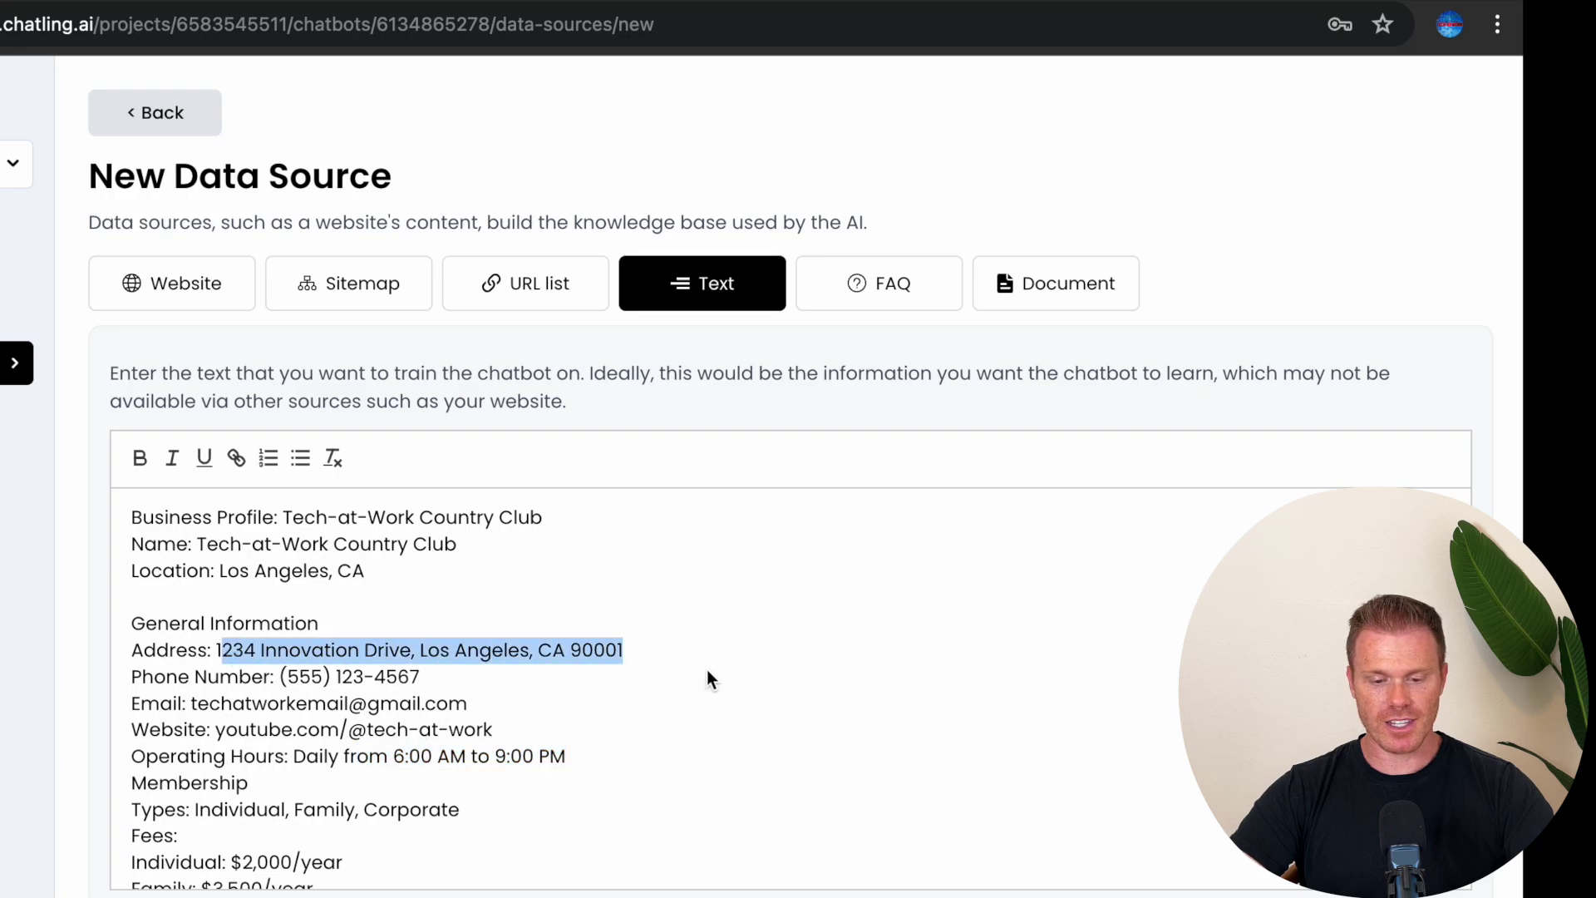
scroll(665, 697, down, 3)
click(351, 686)
scroll(354, 682, down, 4)
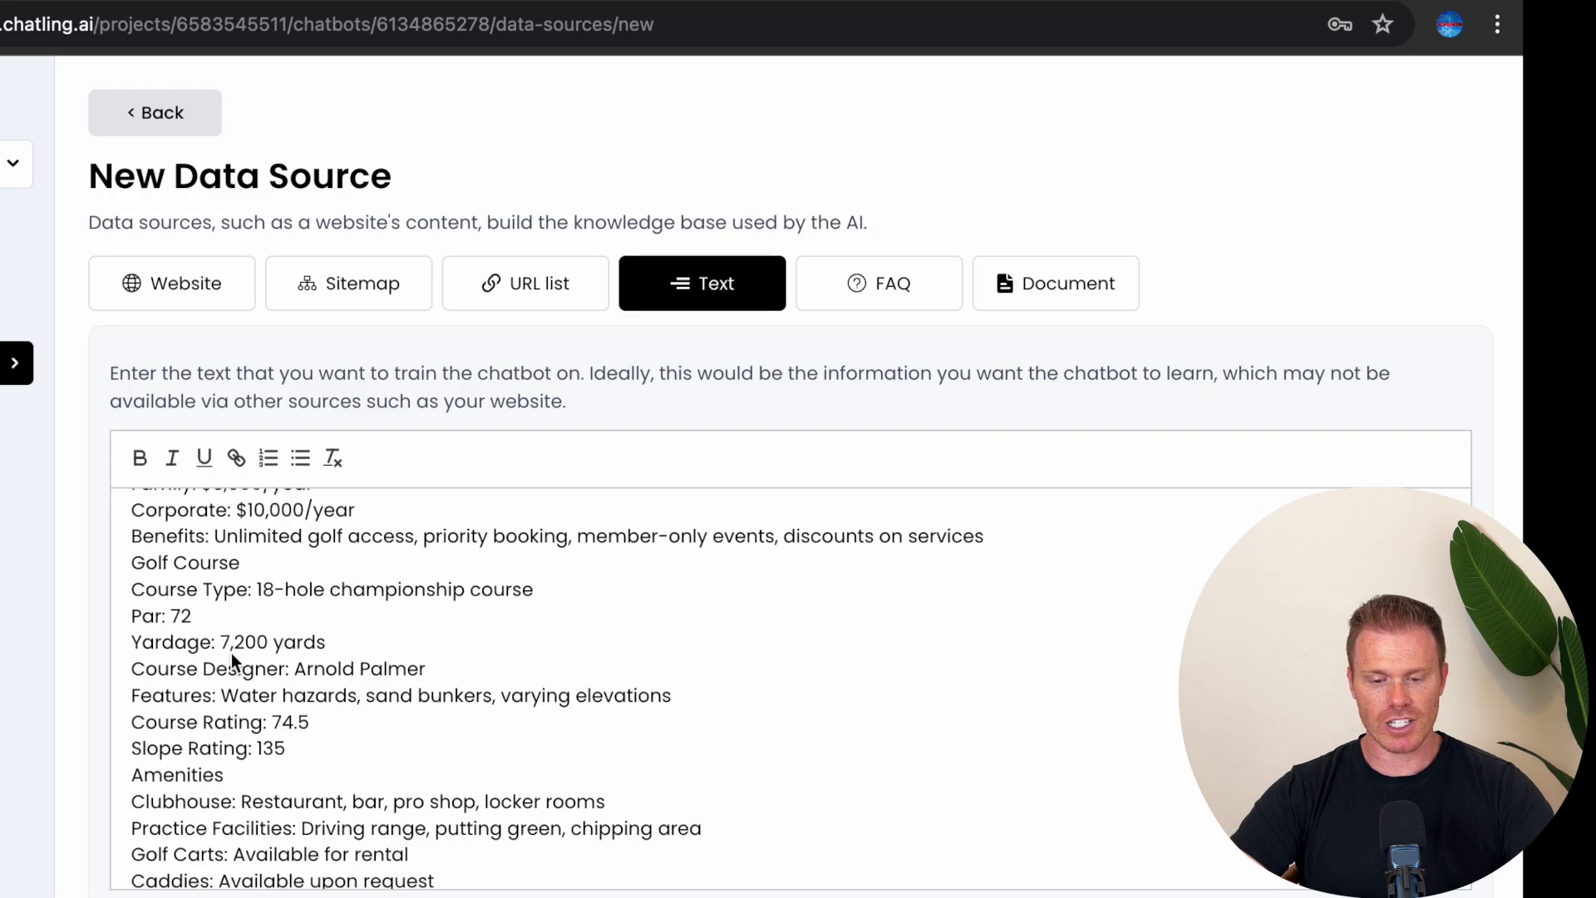
drag(216, 644, 491, 645)
drag(250, 749, 345, 748)
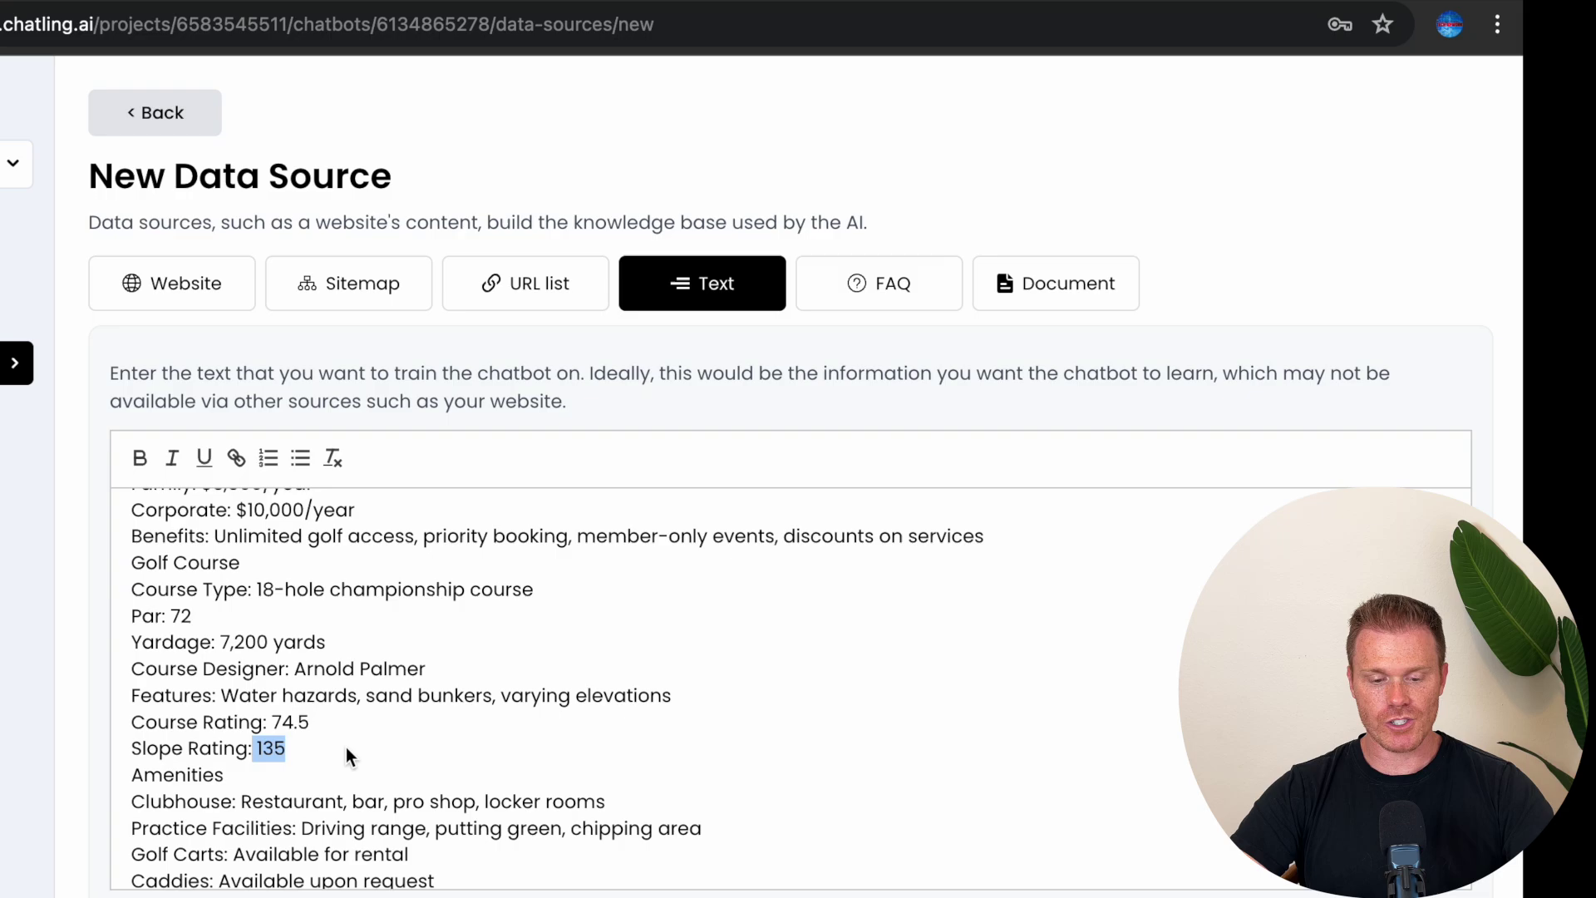
click(346, 748)
Step: Review the rest of the profile, submit it as a text source, and return to the Knowledge Base
scroll(346, 748, down, 9)
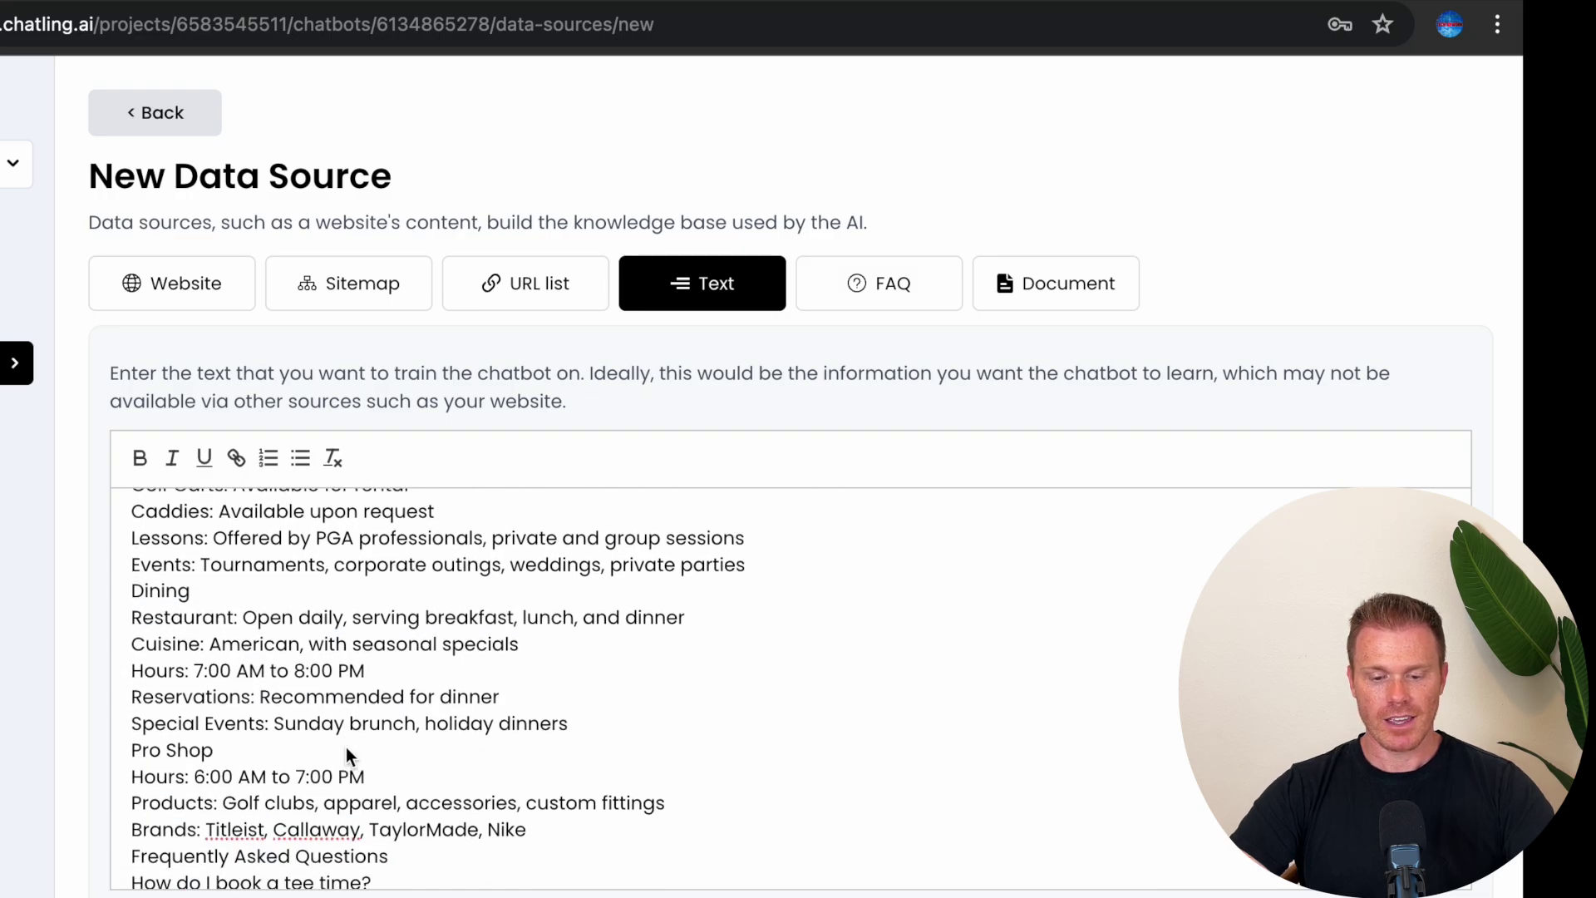
scroll(346, 747, down, 8)
scroll(346, 746, down, 6)
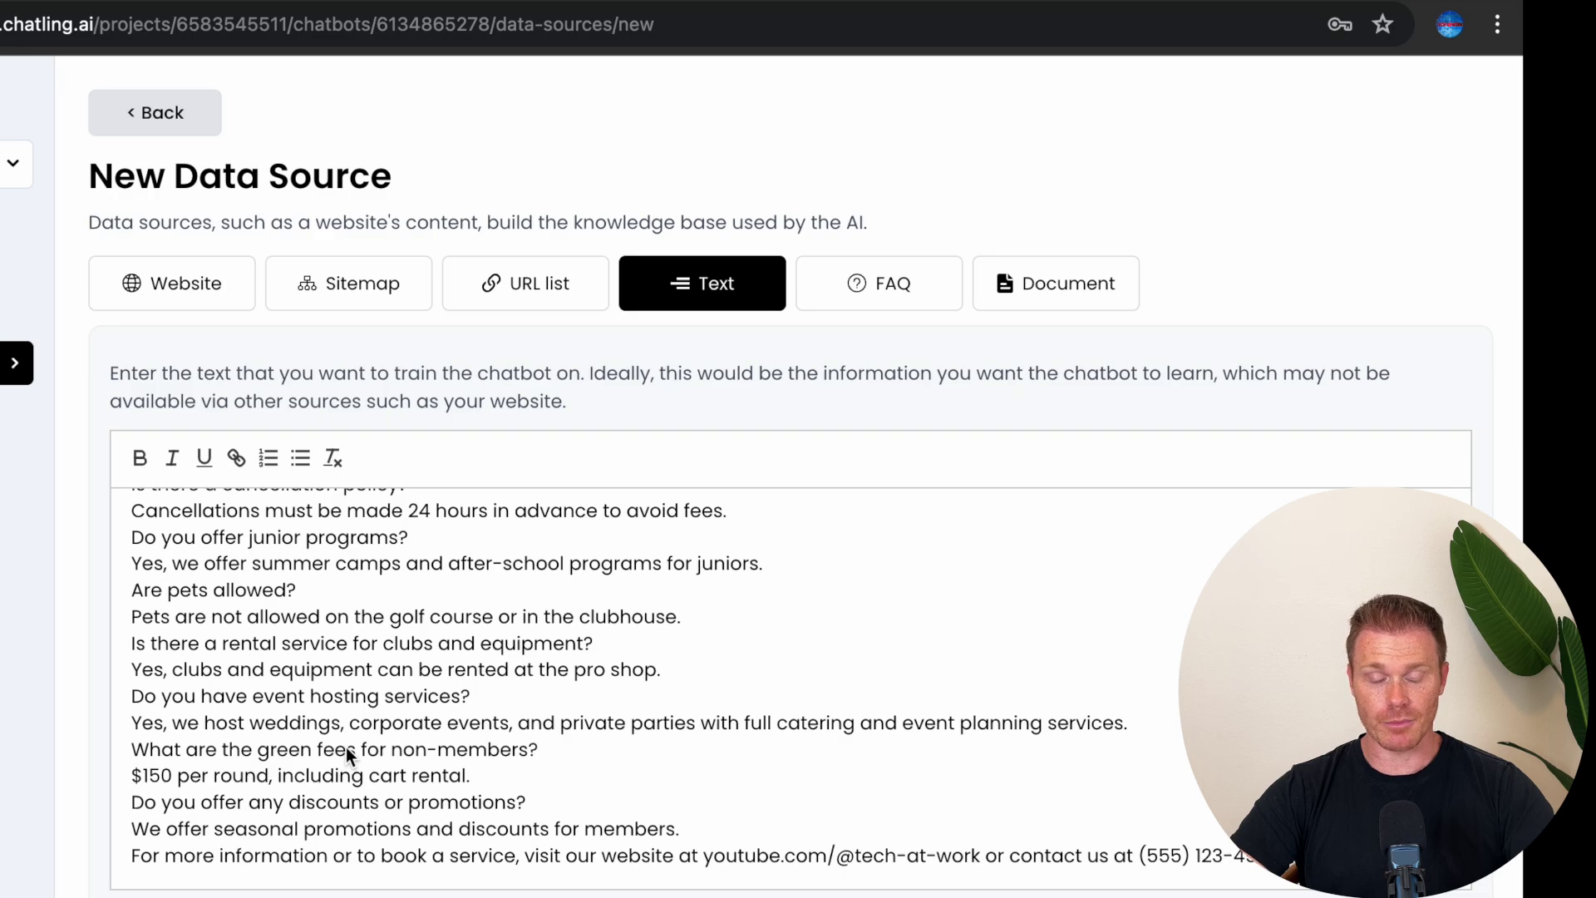
scroll(346, 747, up, 9)
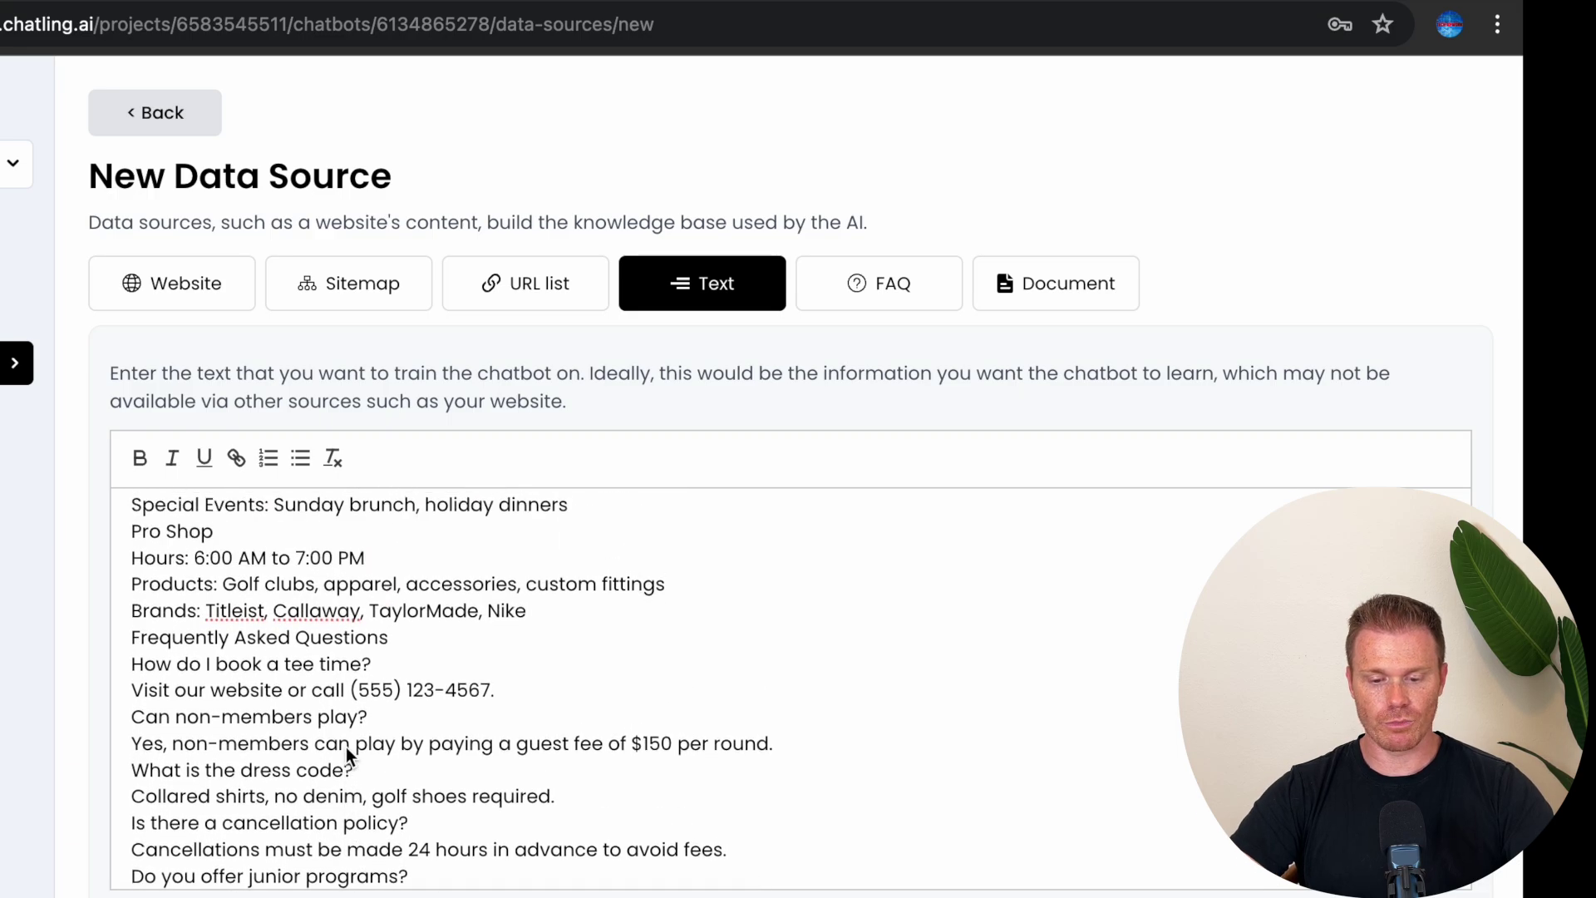
drag(143, 614, 645, 609)
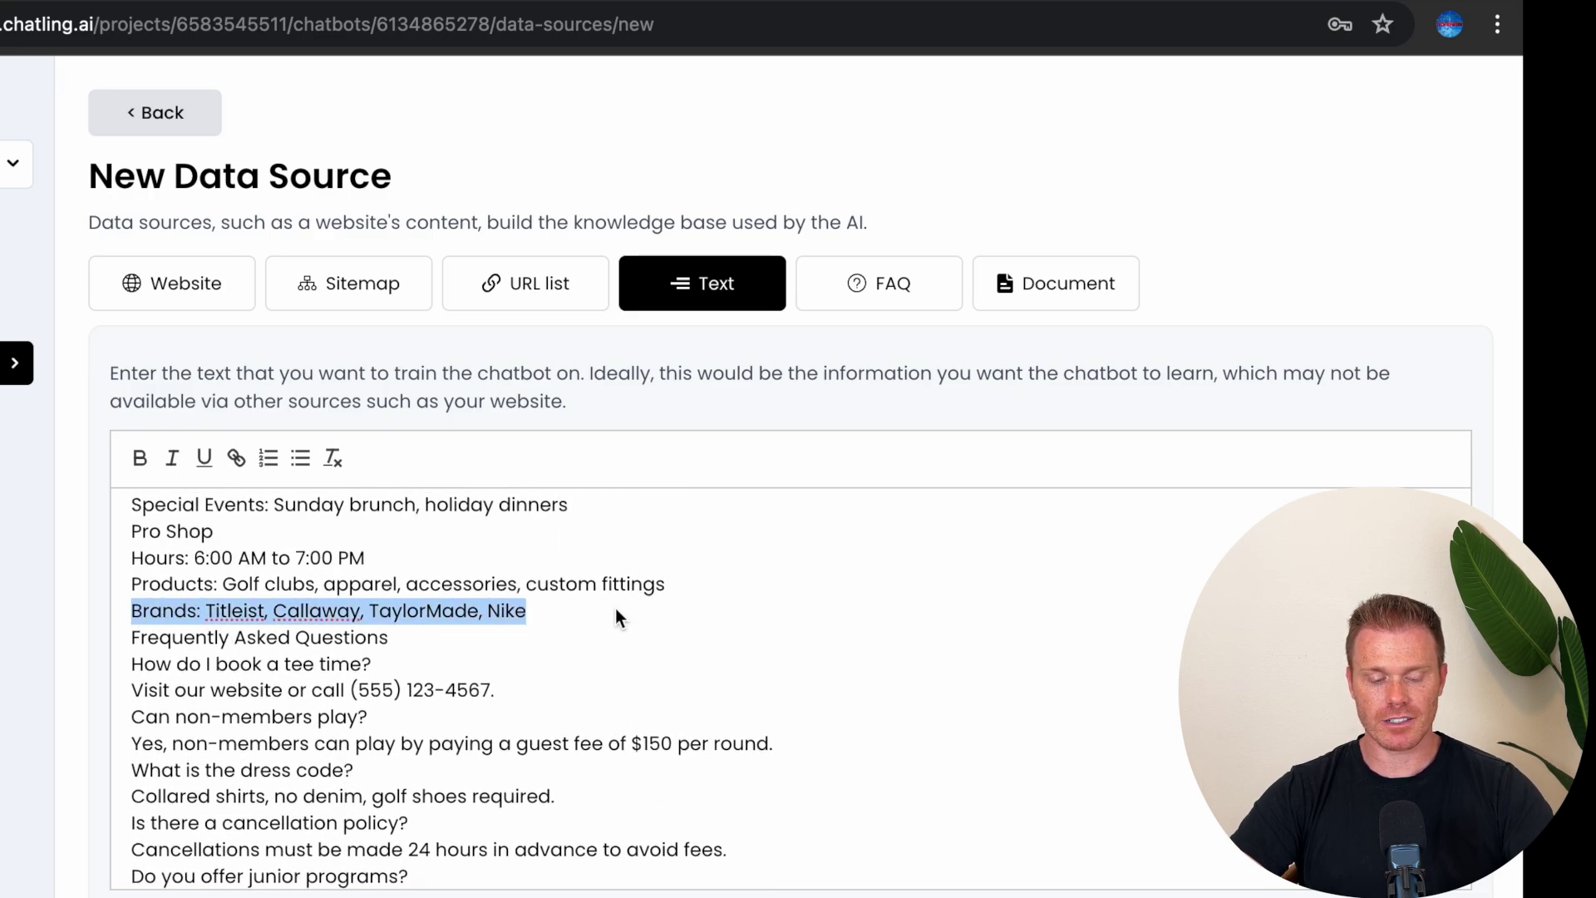
click(615, 615)
scroll(600, 615, down, 2)
scroll(760, 509, down, 5)
click(391, 784)
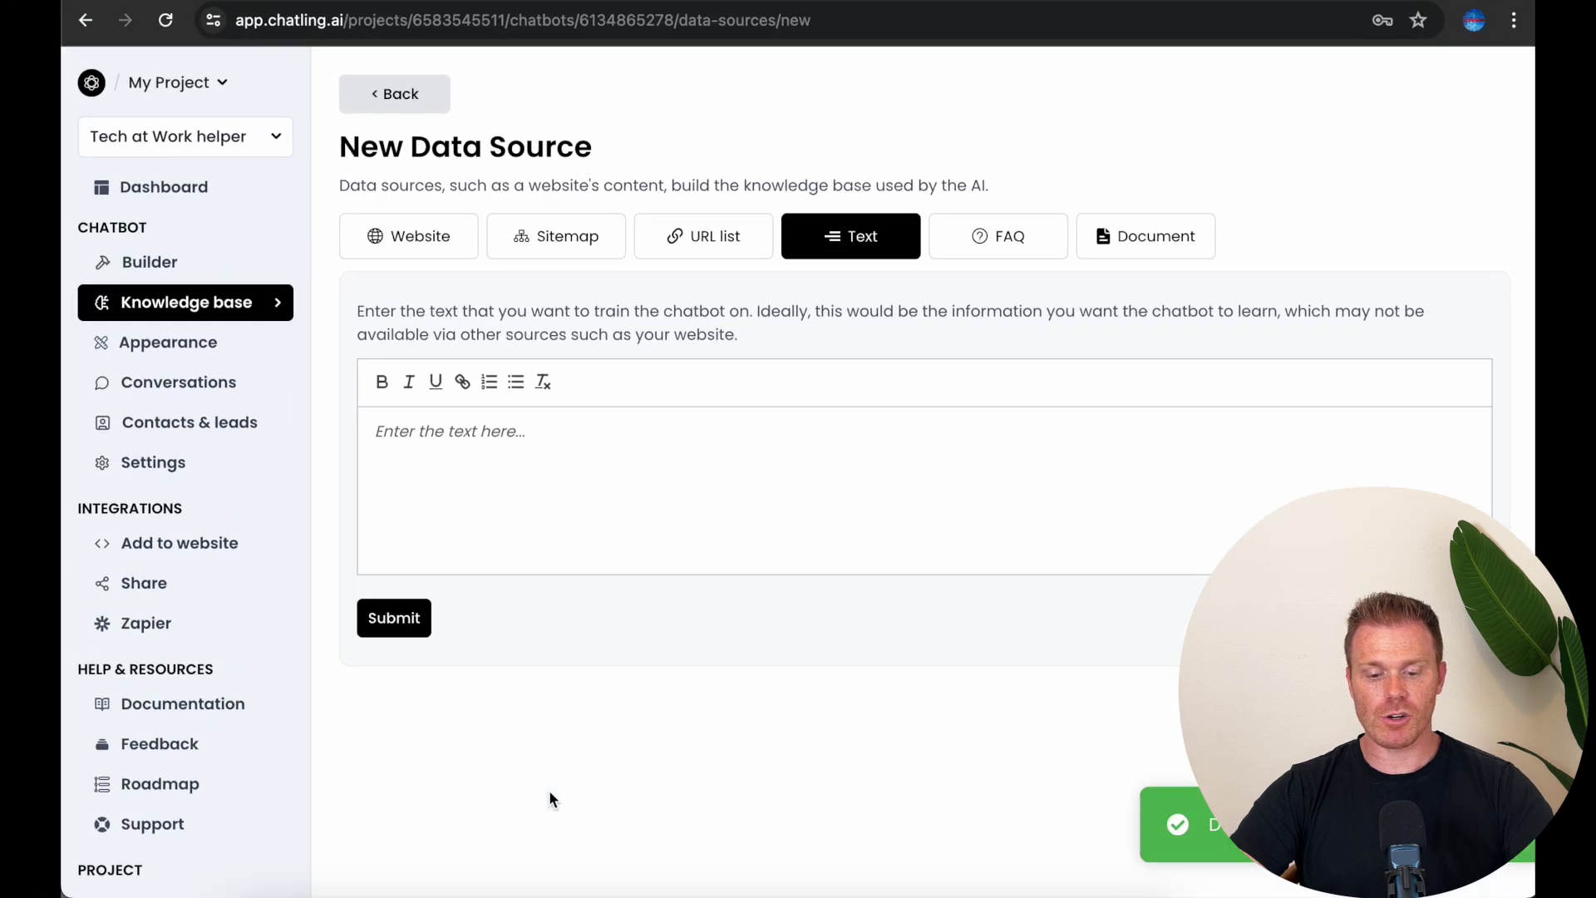
click(420, 108)
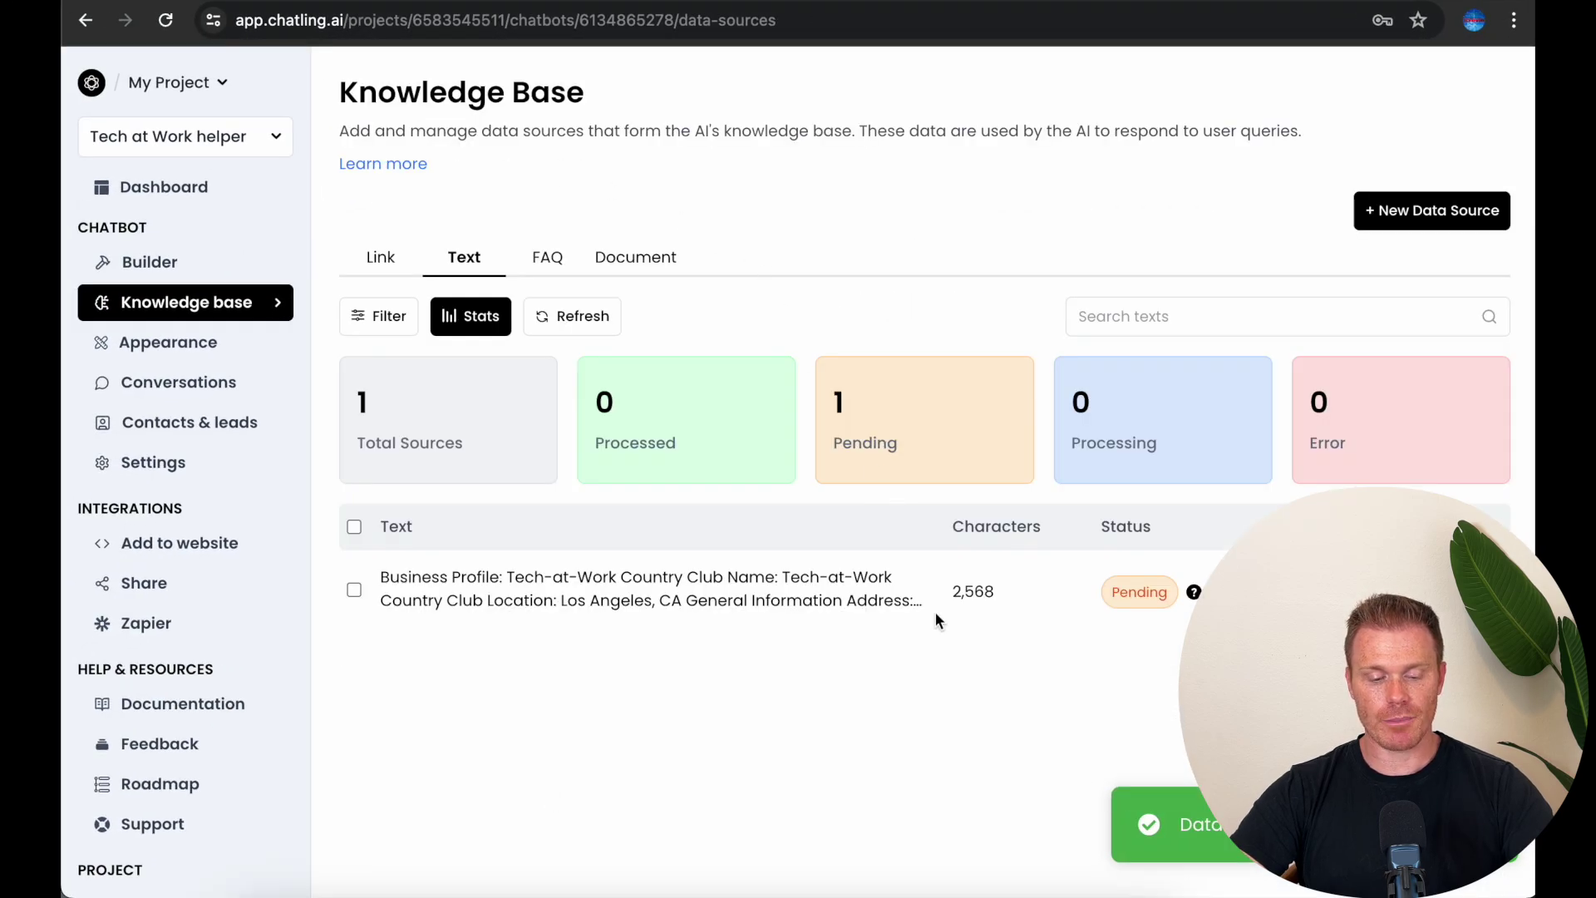
Step: Reload the Knowledge Base so the country club text source shows Processed
key(super+r)
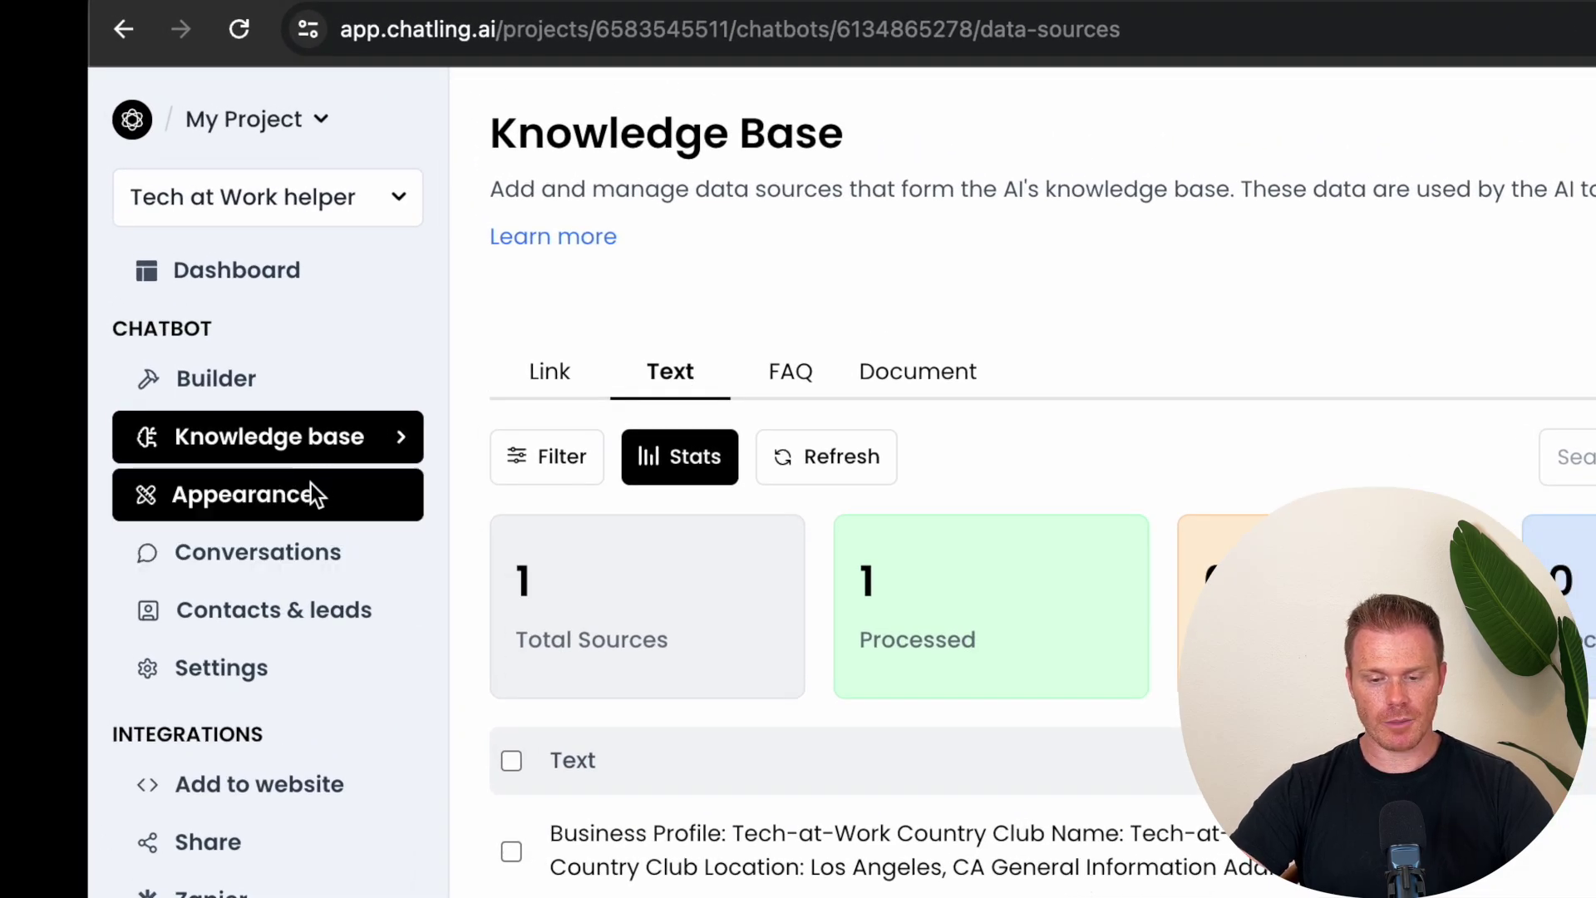
Step: Set the chat widget's primary colour to navy
click(344, 497)
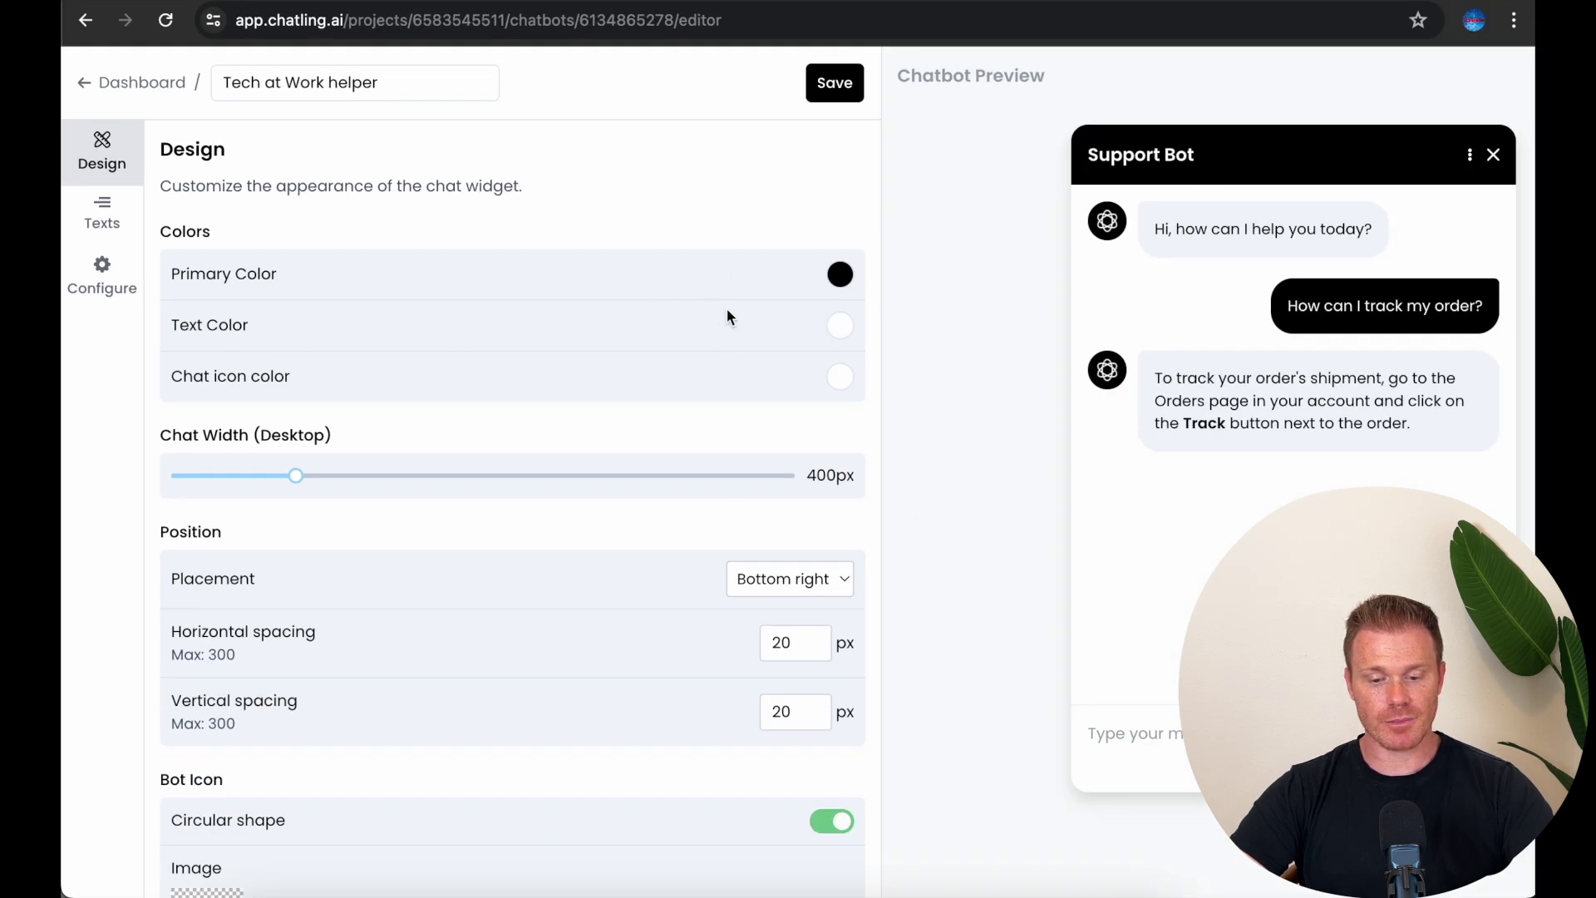
click(839, 274)
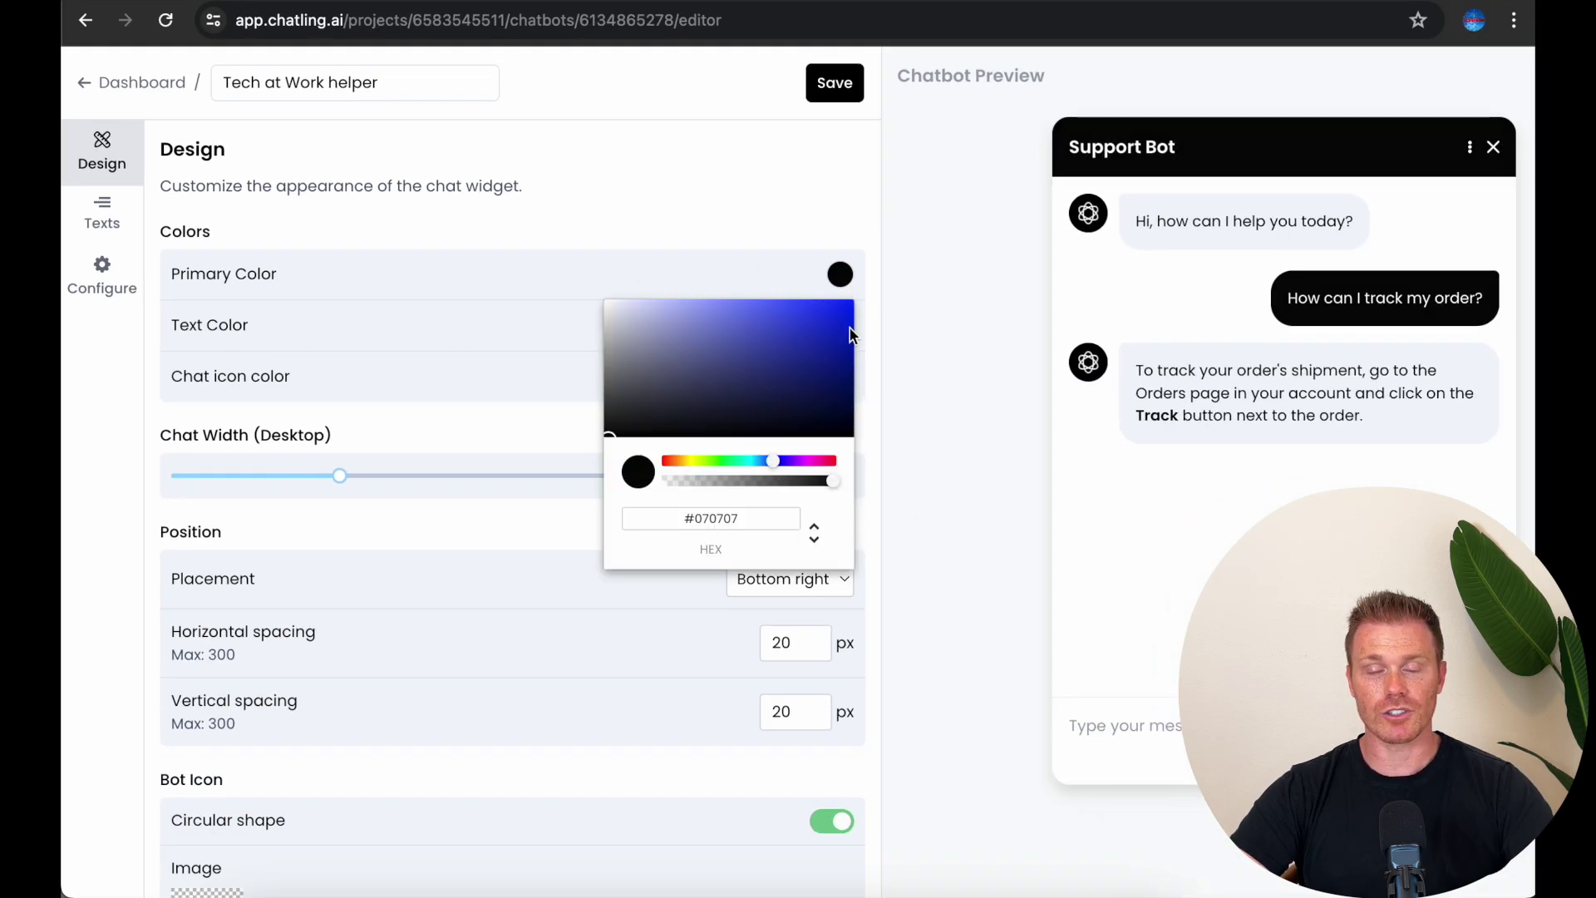
drag(849, 335, 848, 368)
click(839, 275)
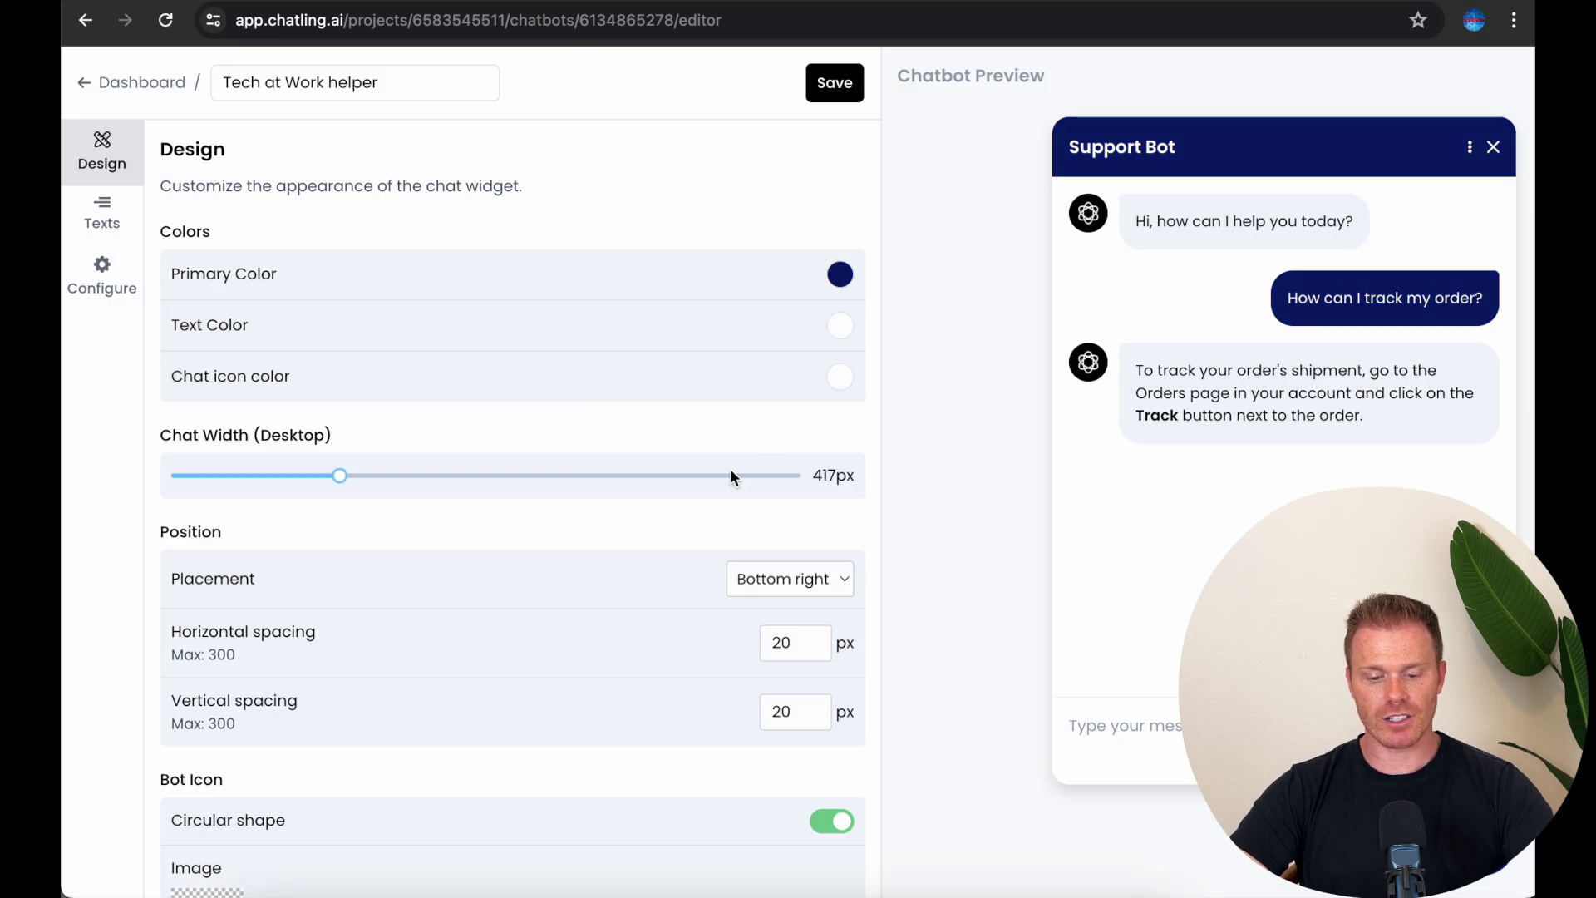
Step: Set desktop chat width to 404px, shrink the chat icon, and save the design
drag(340, 476, 310, 480)
scroll(570, 542, down, 5)
click(296, 551)
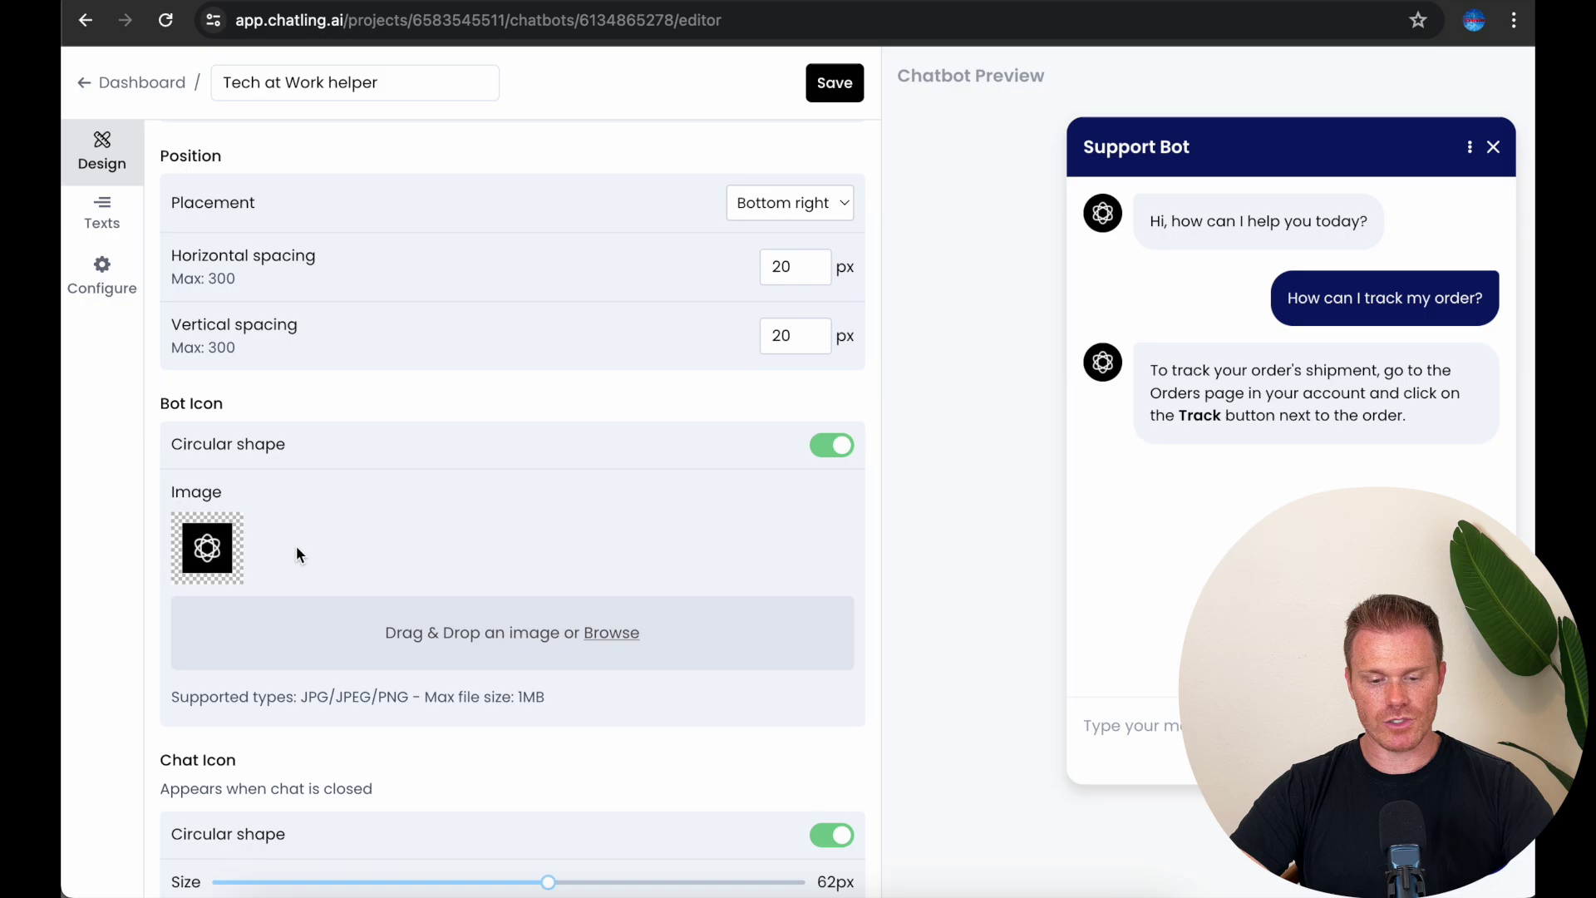
scroll(631, 506, down, 3)
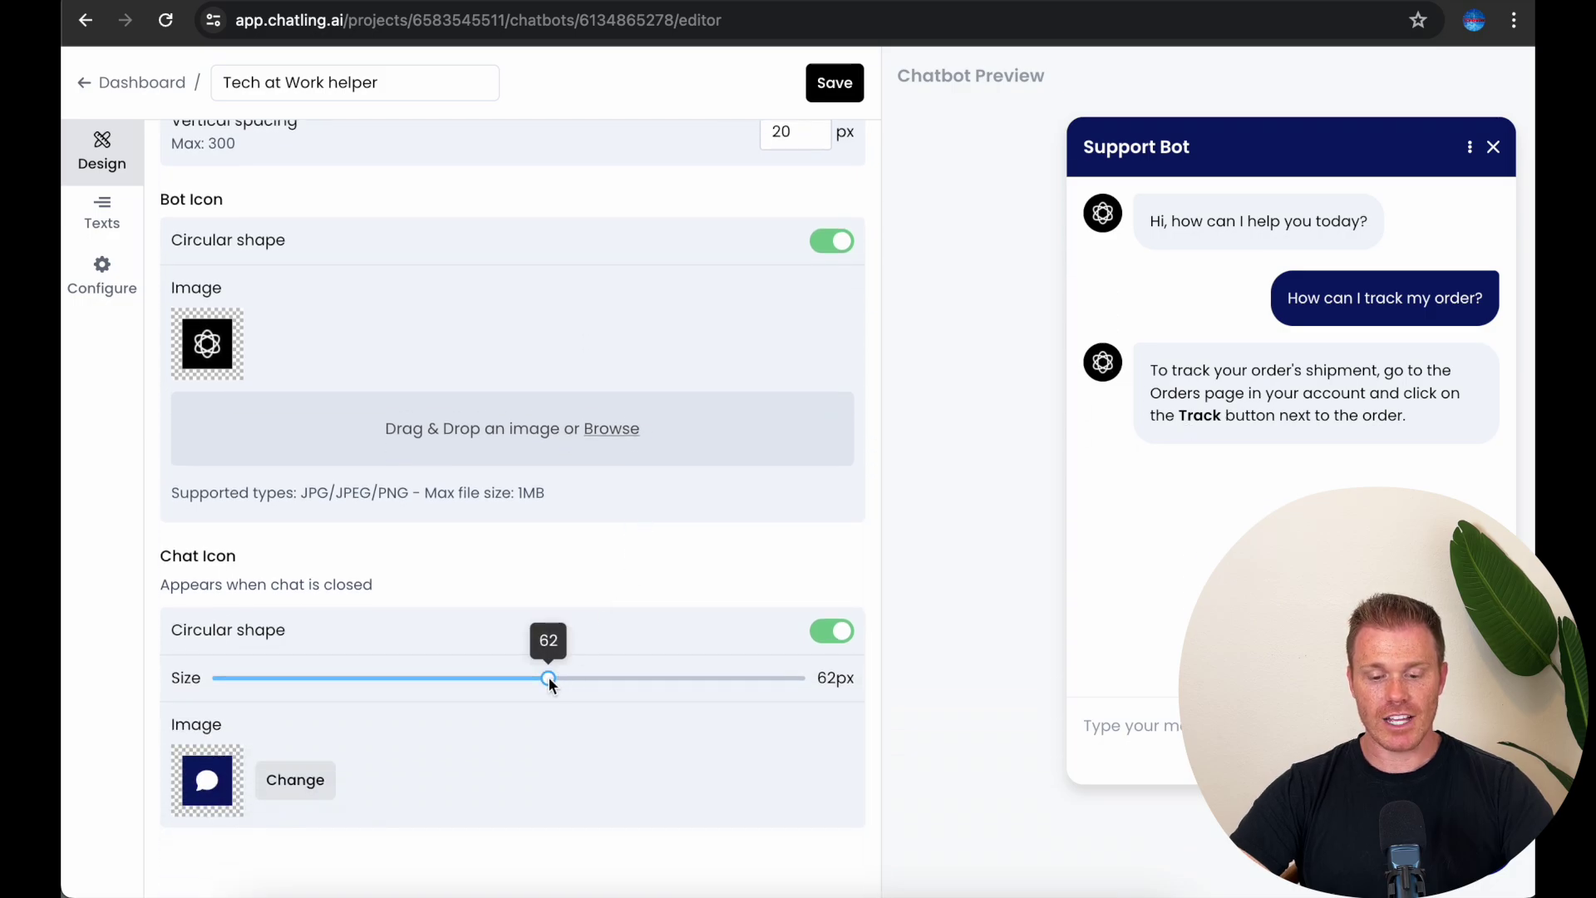
drag(547, 677, 203, 677)
scroll(800, 522, up, 10)
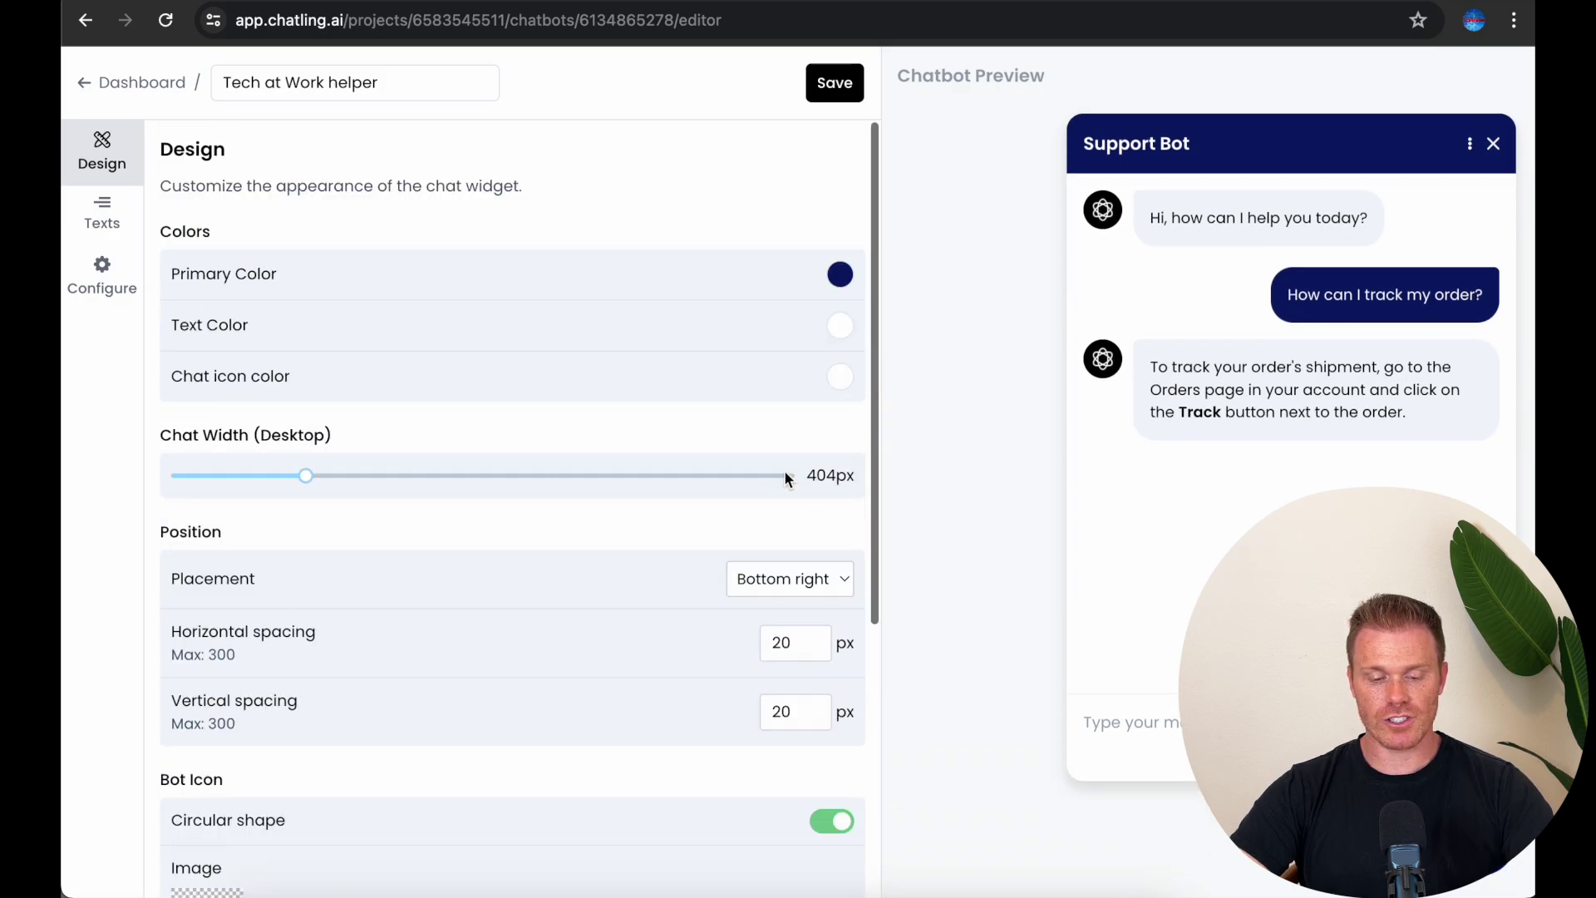
click(832, 85)
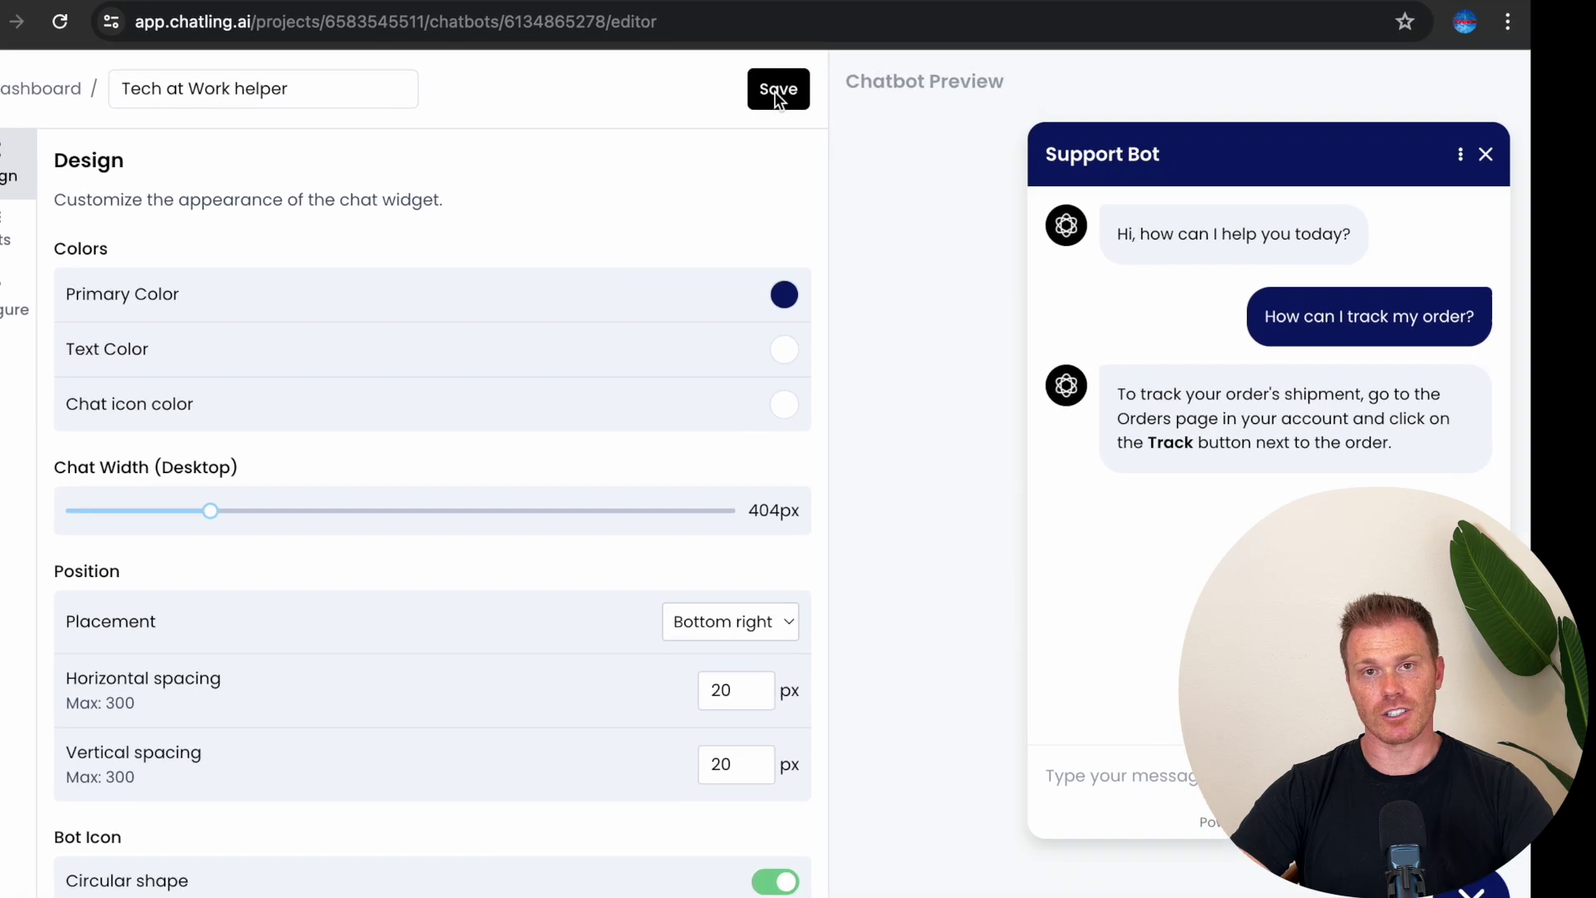
click(777, 92)
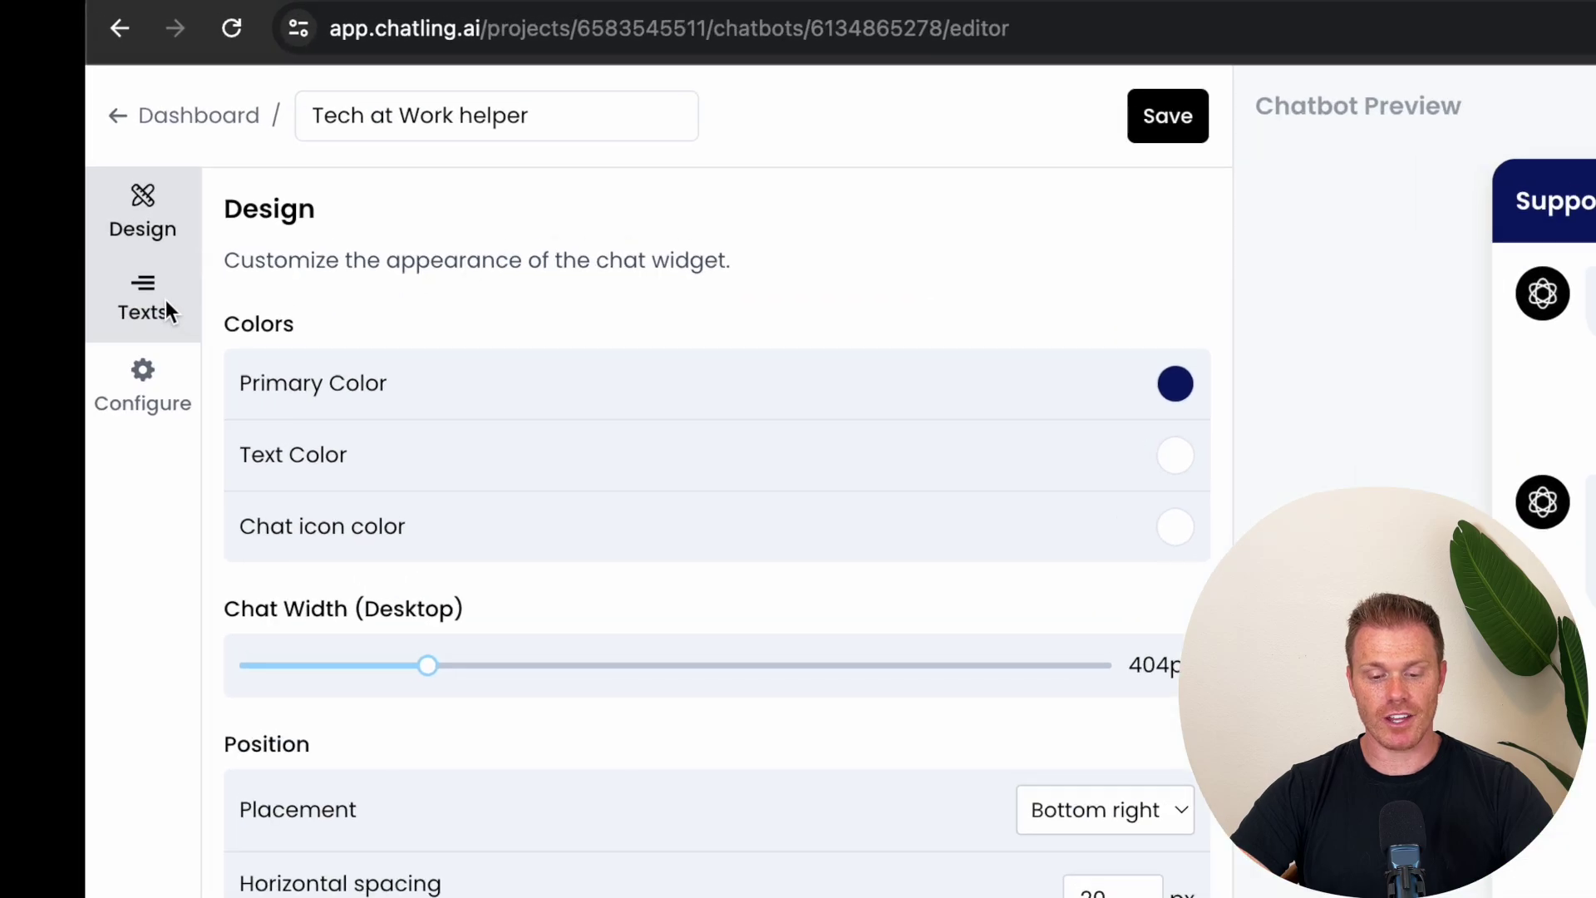
Step: Enable a desktop hovering message 'Can I help you?' with a 2-second delay
click(148, 301)
triple_click(306, 407)
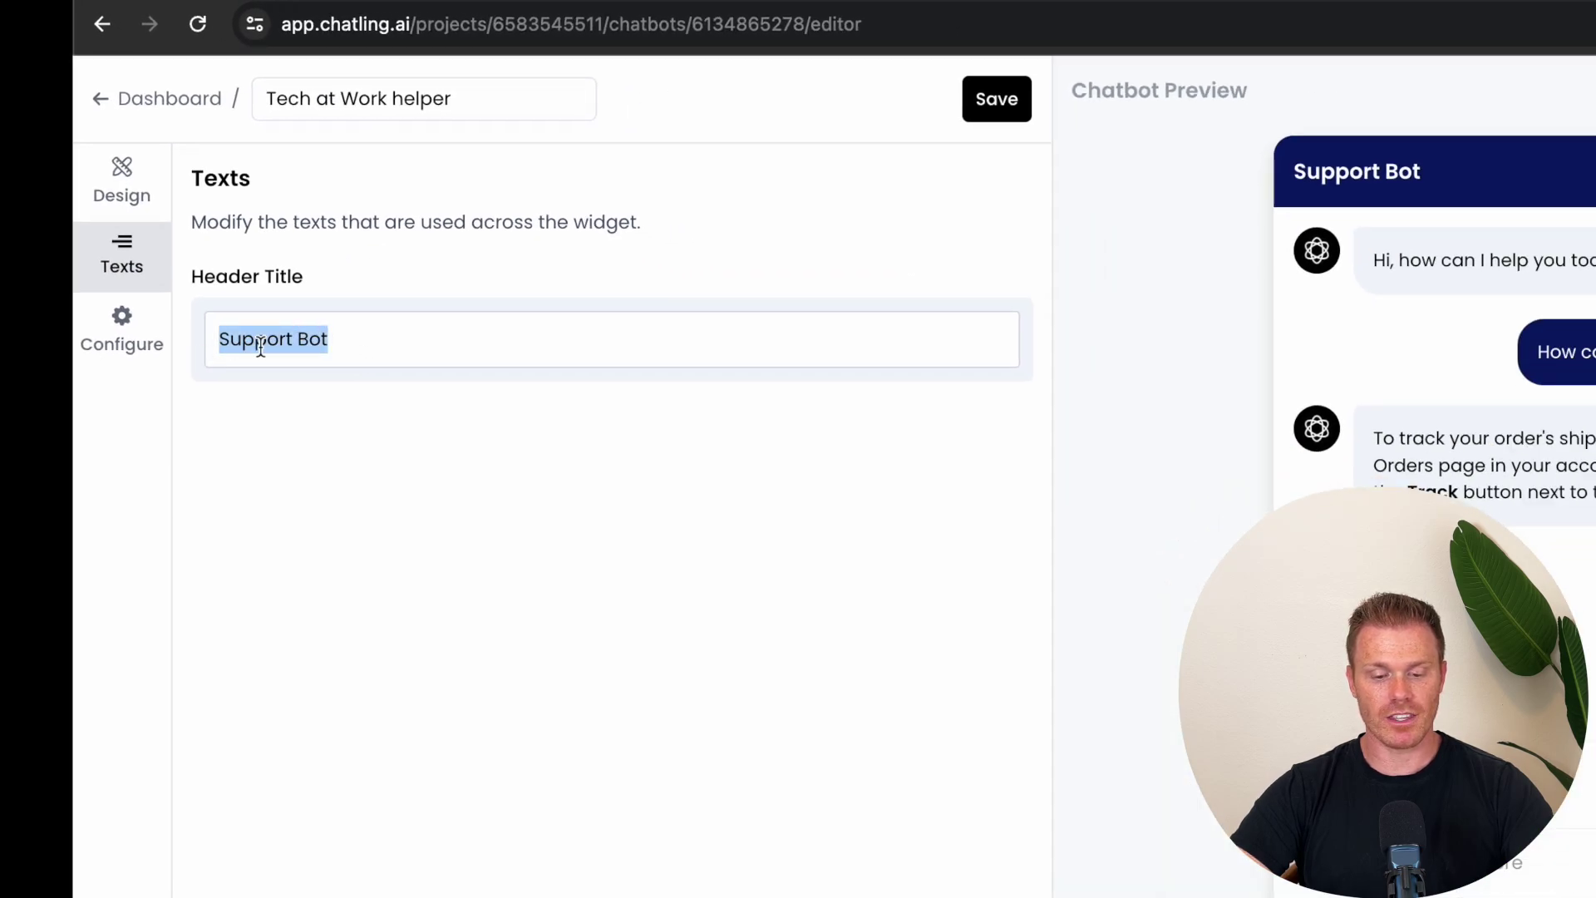
click(371, 348)
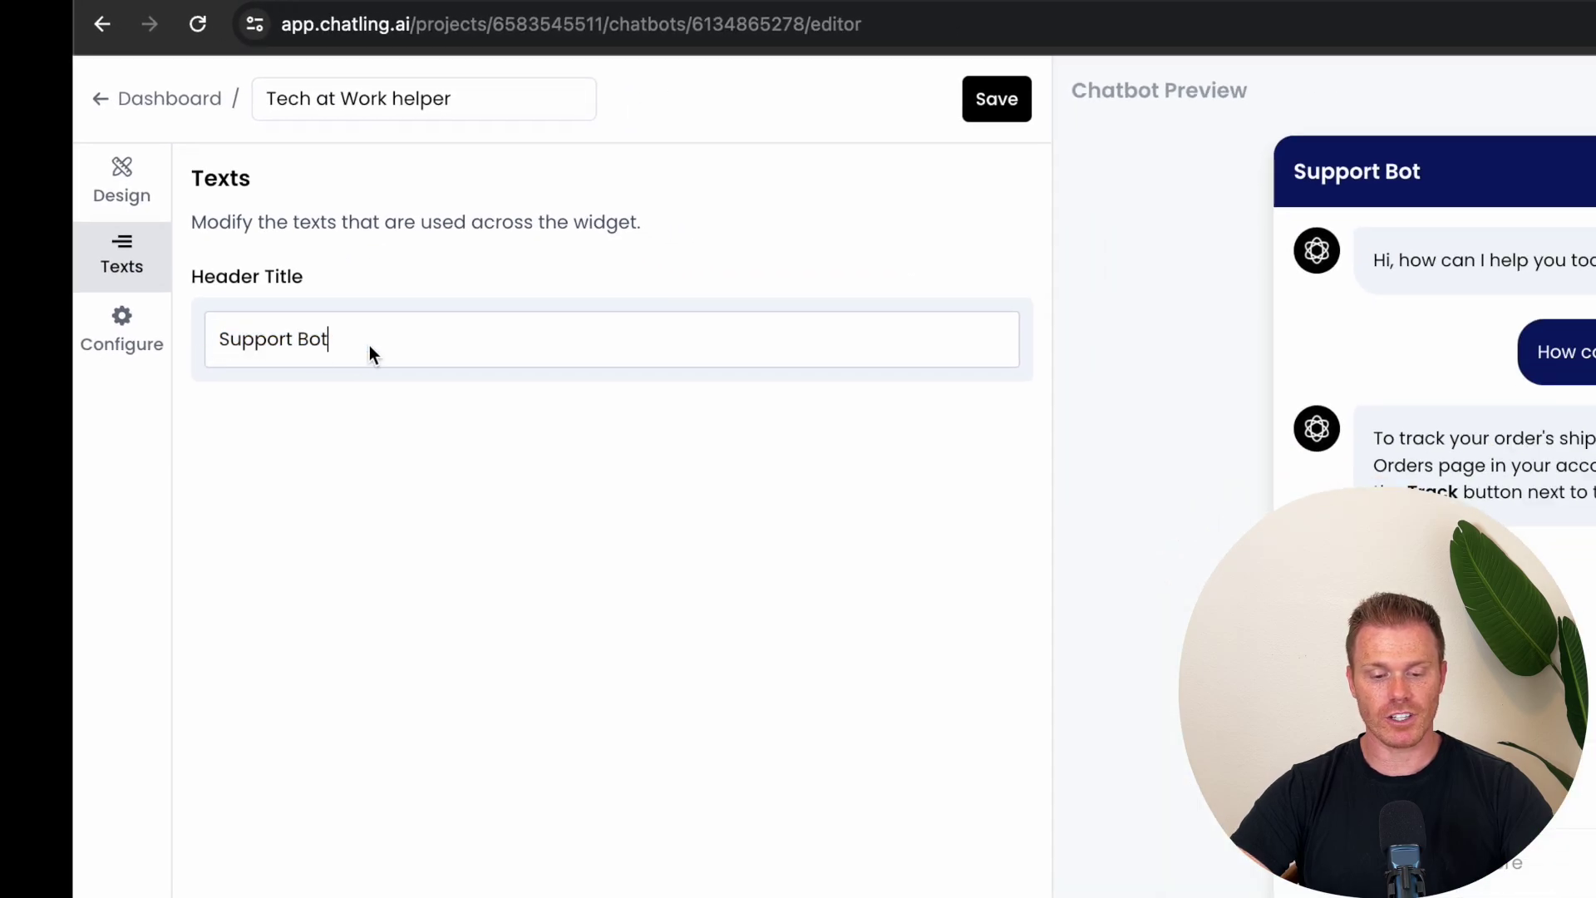
click(125, 335)
scroll(735, 454, down, 4)
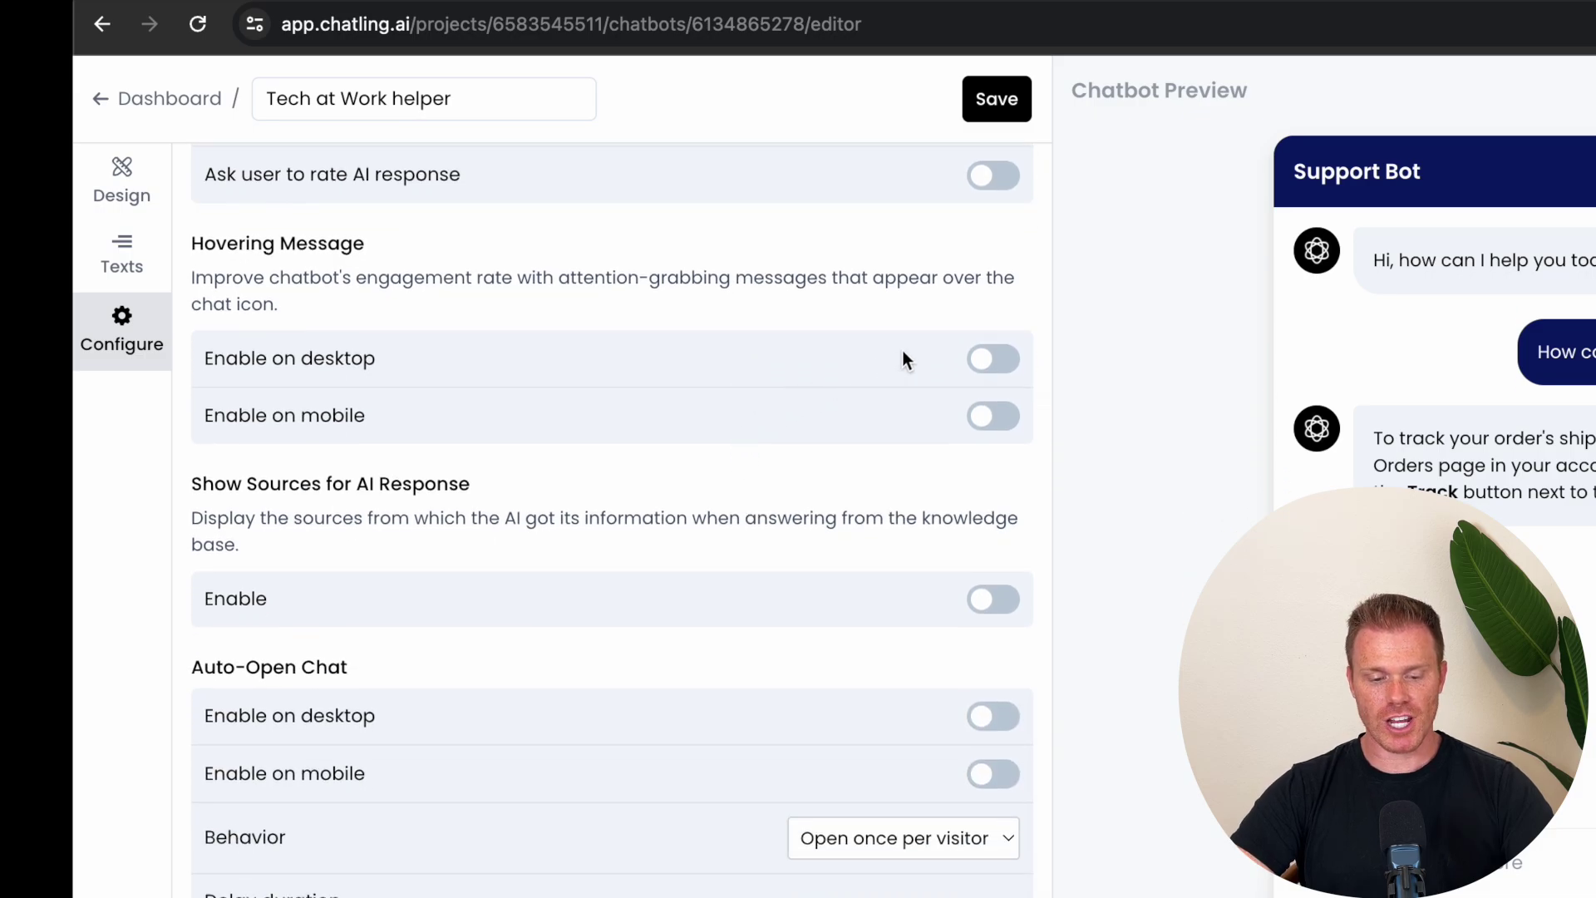
click(990, 359)
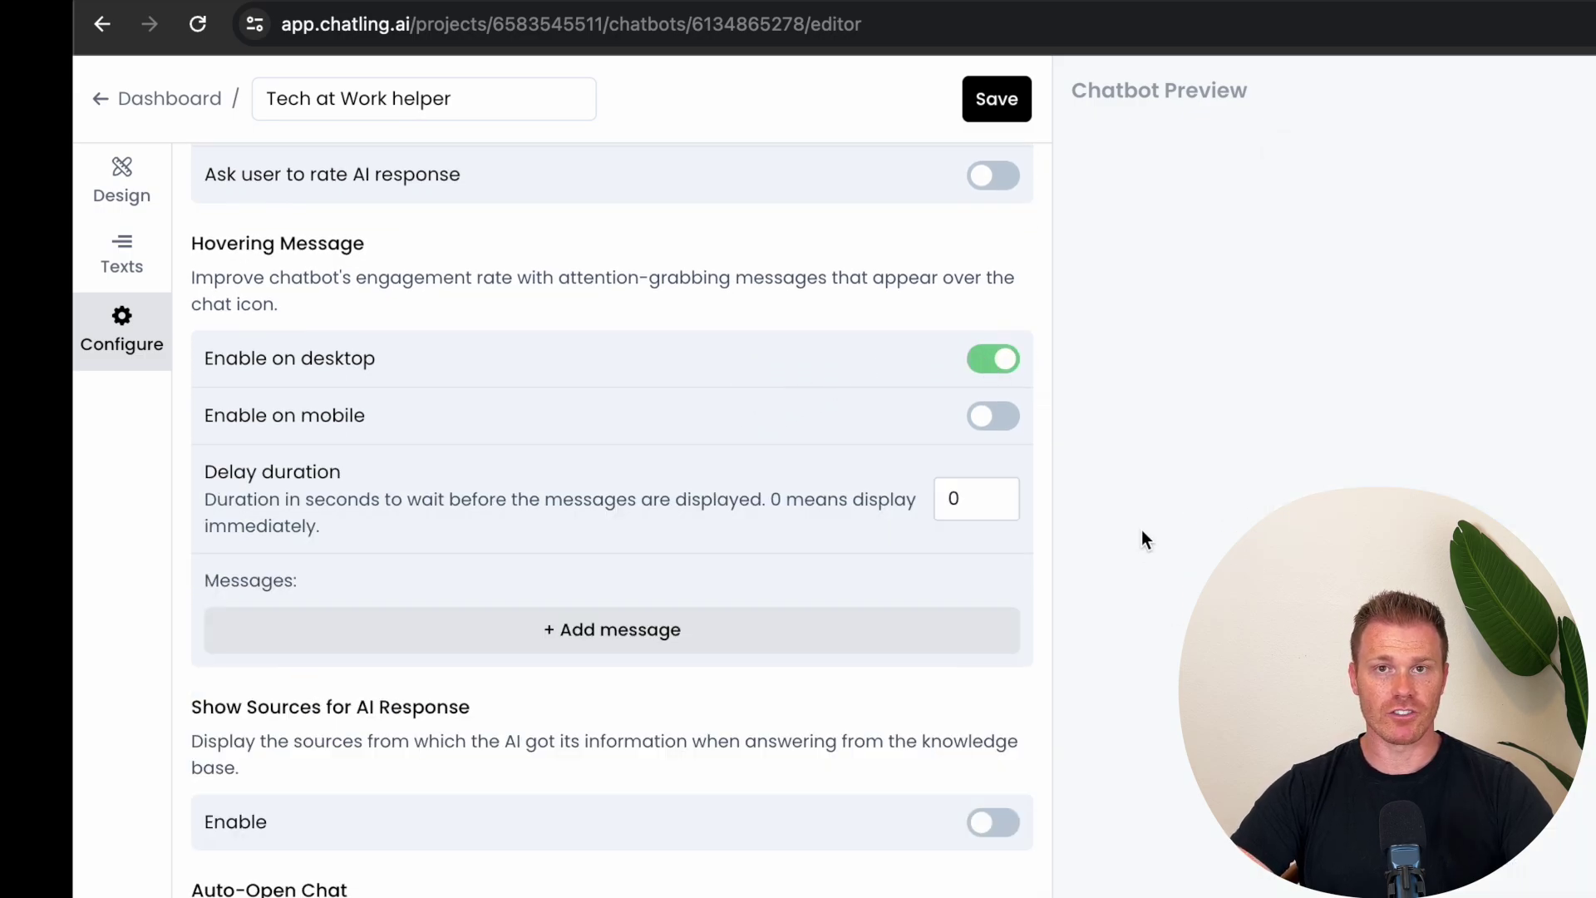
drag(969, 499, 925, 502)
click(515, 630)
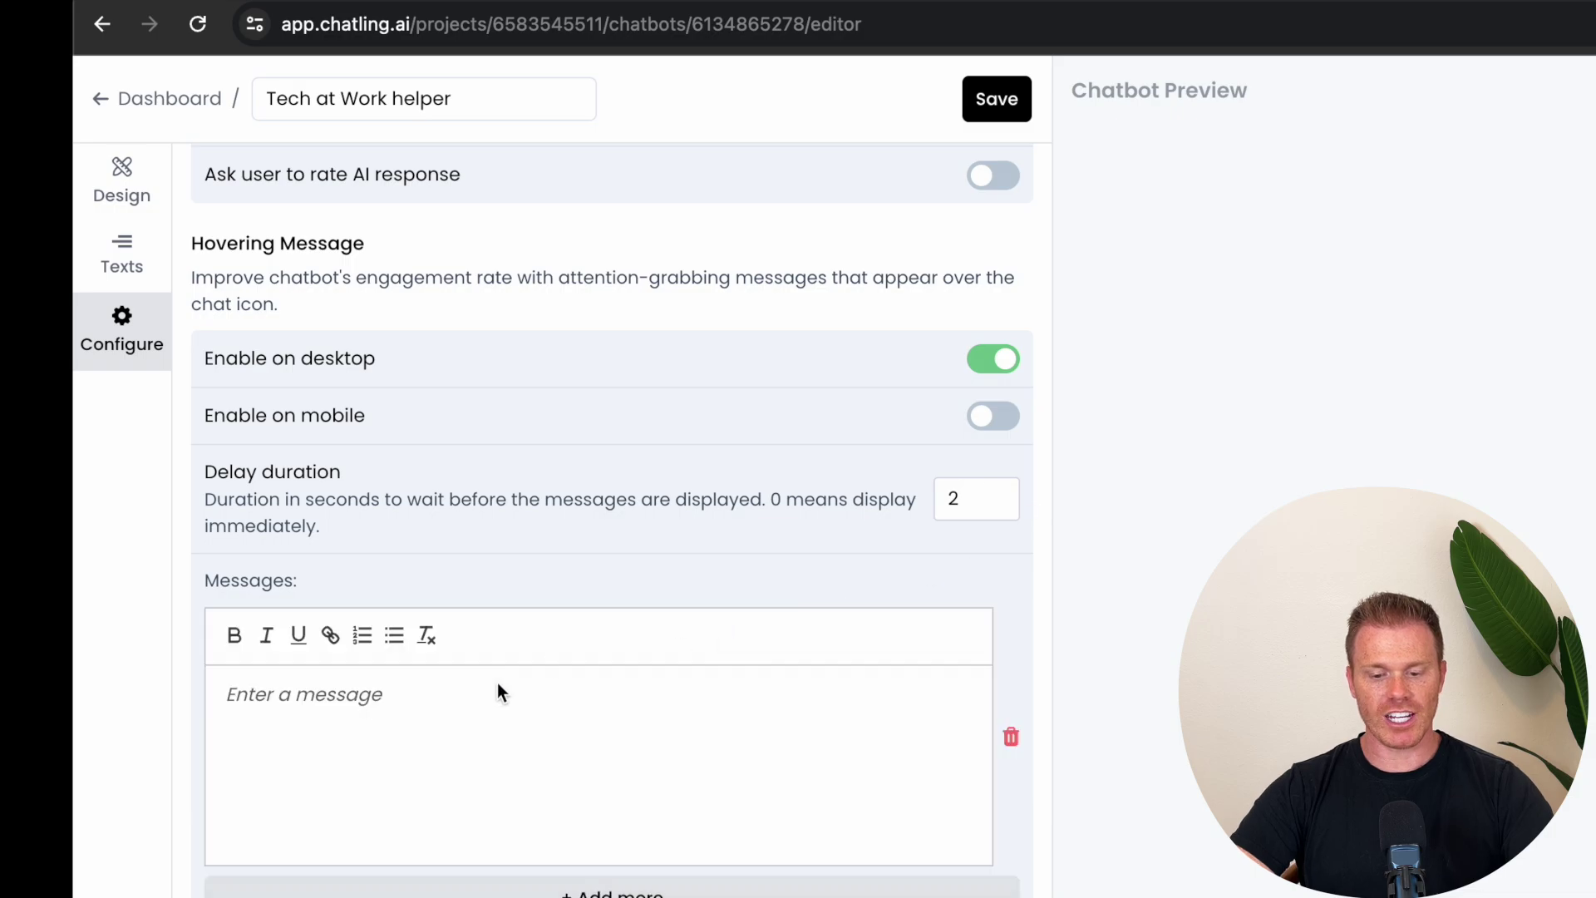
text(Can I help you)
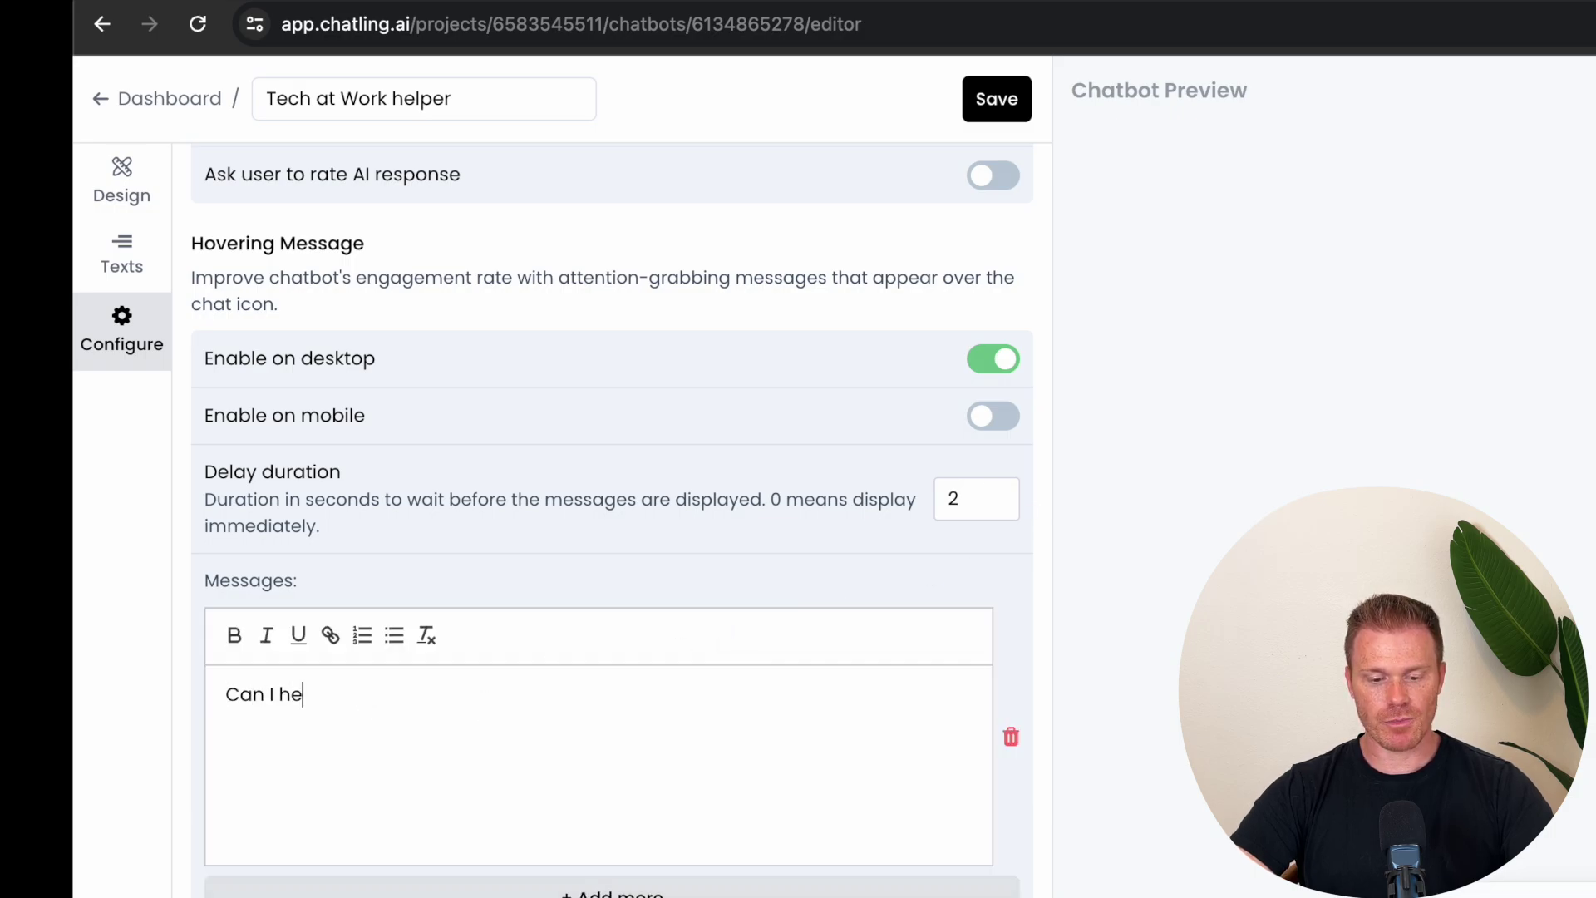
text(?)
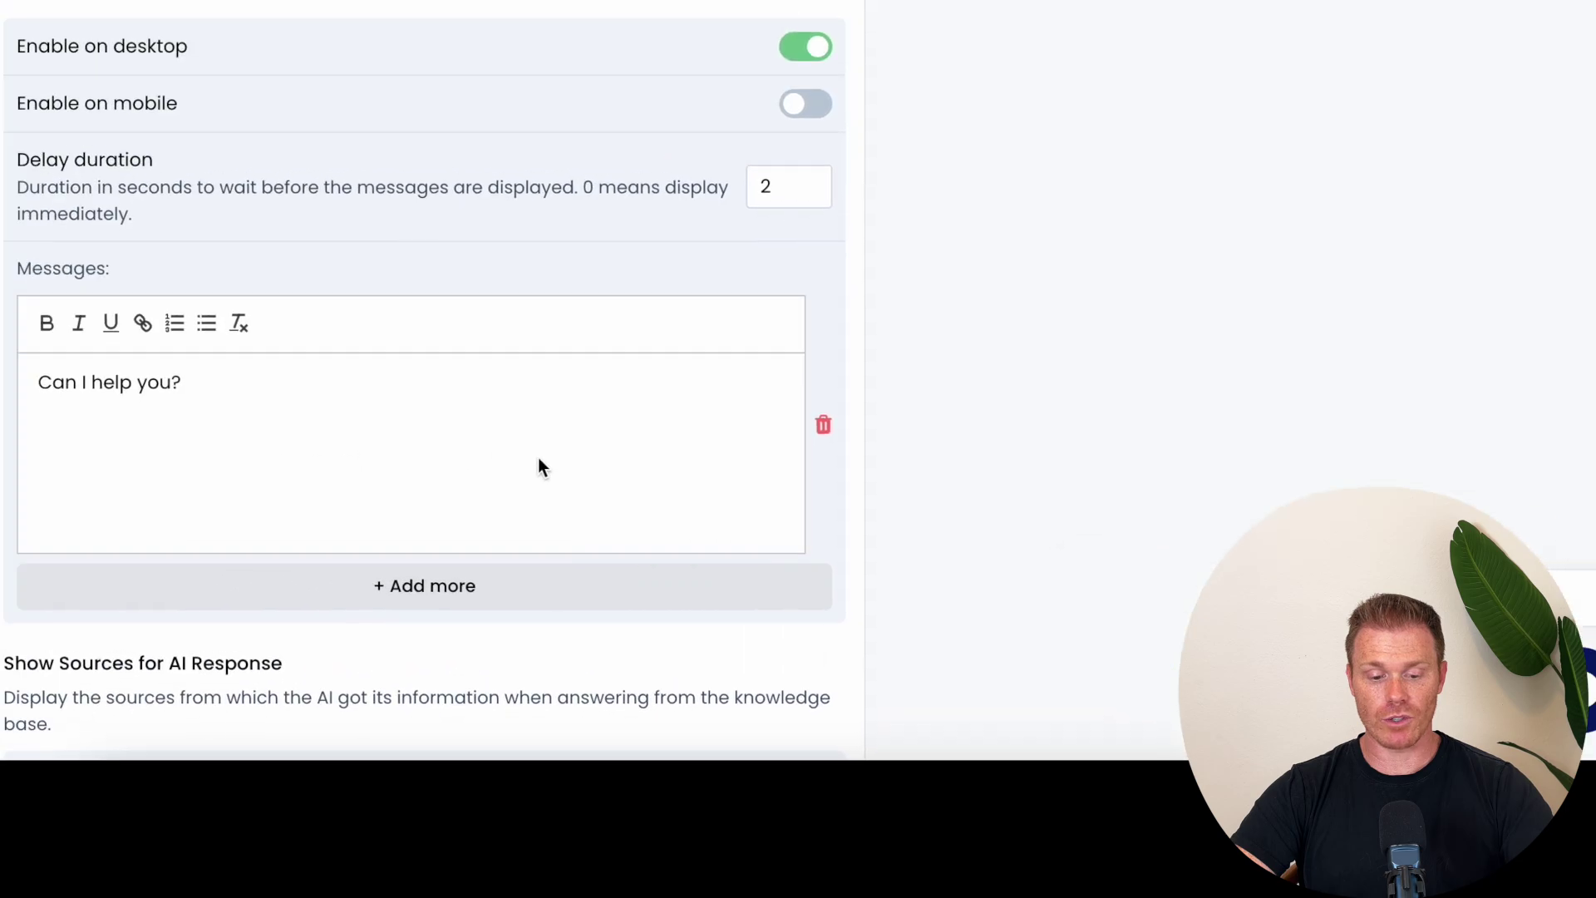
Step: Set the auto-open delay to 2, keeping open once per visitor, and save
scroll(539, 465, down, 5)
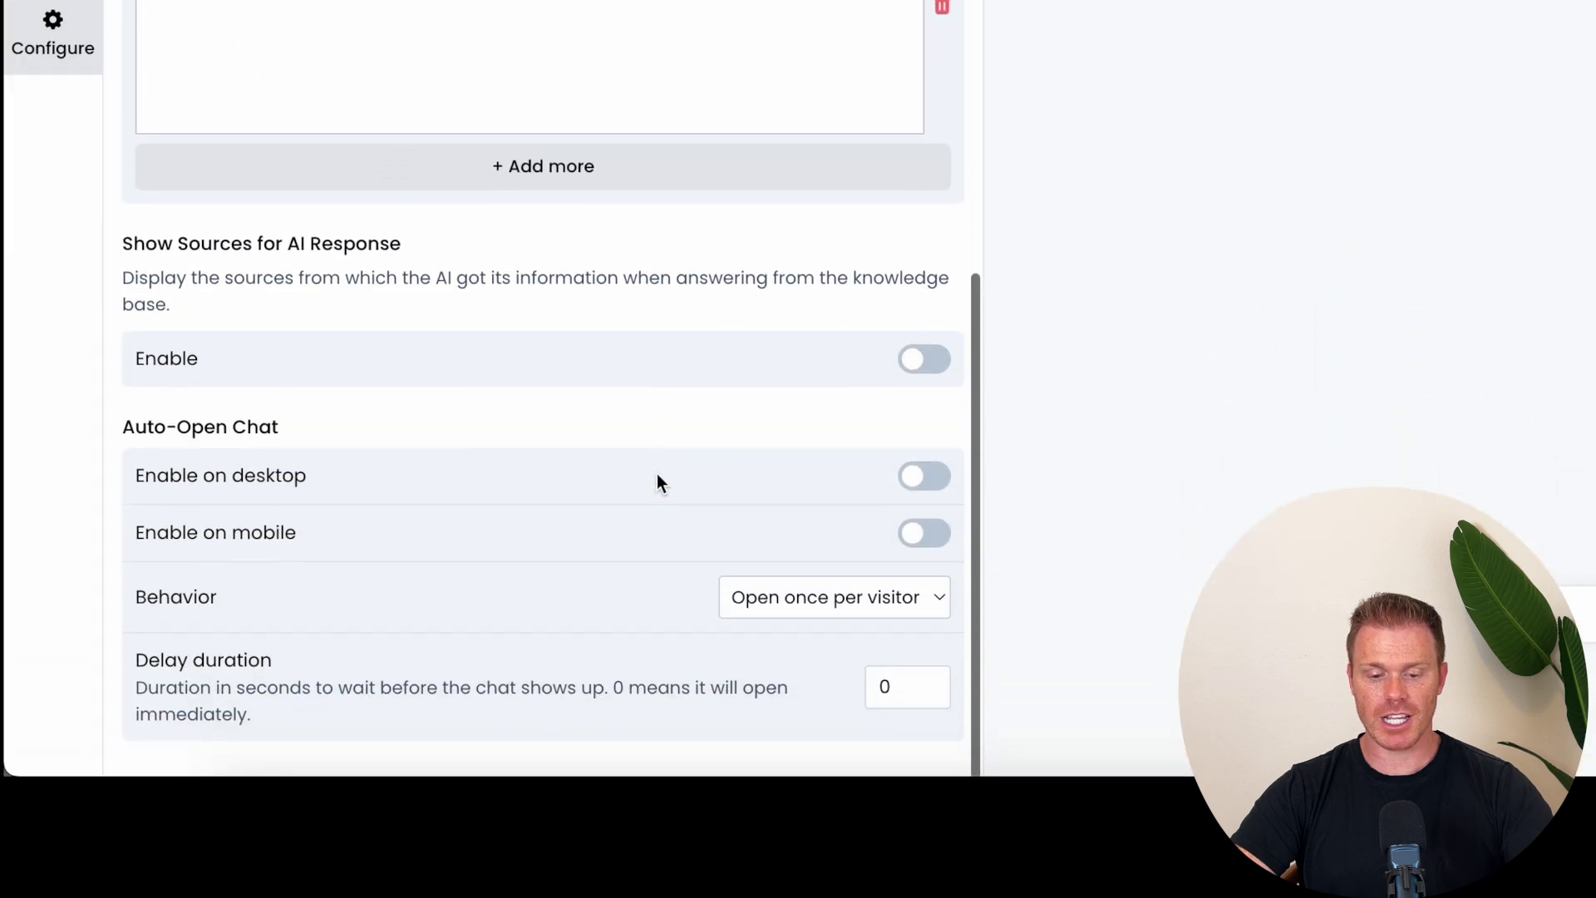
click(892, 634)
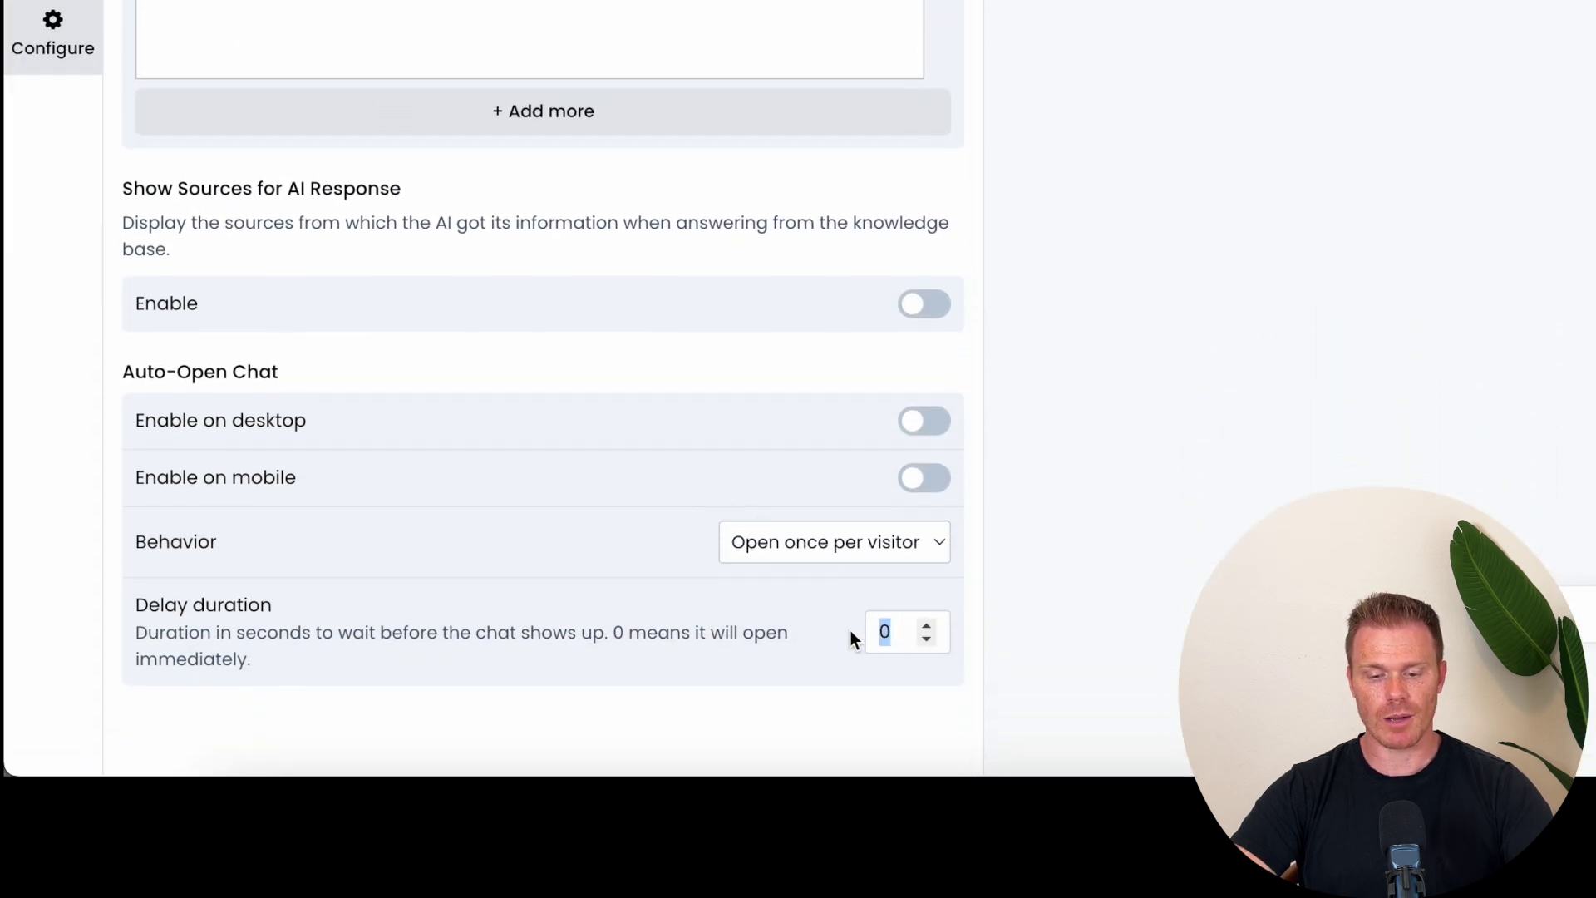
text(2)
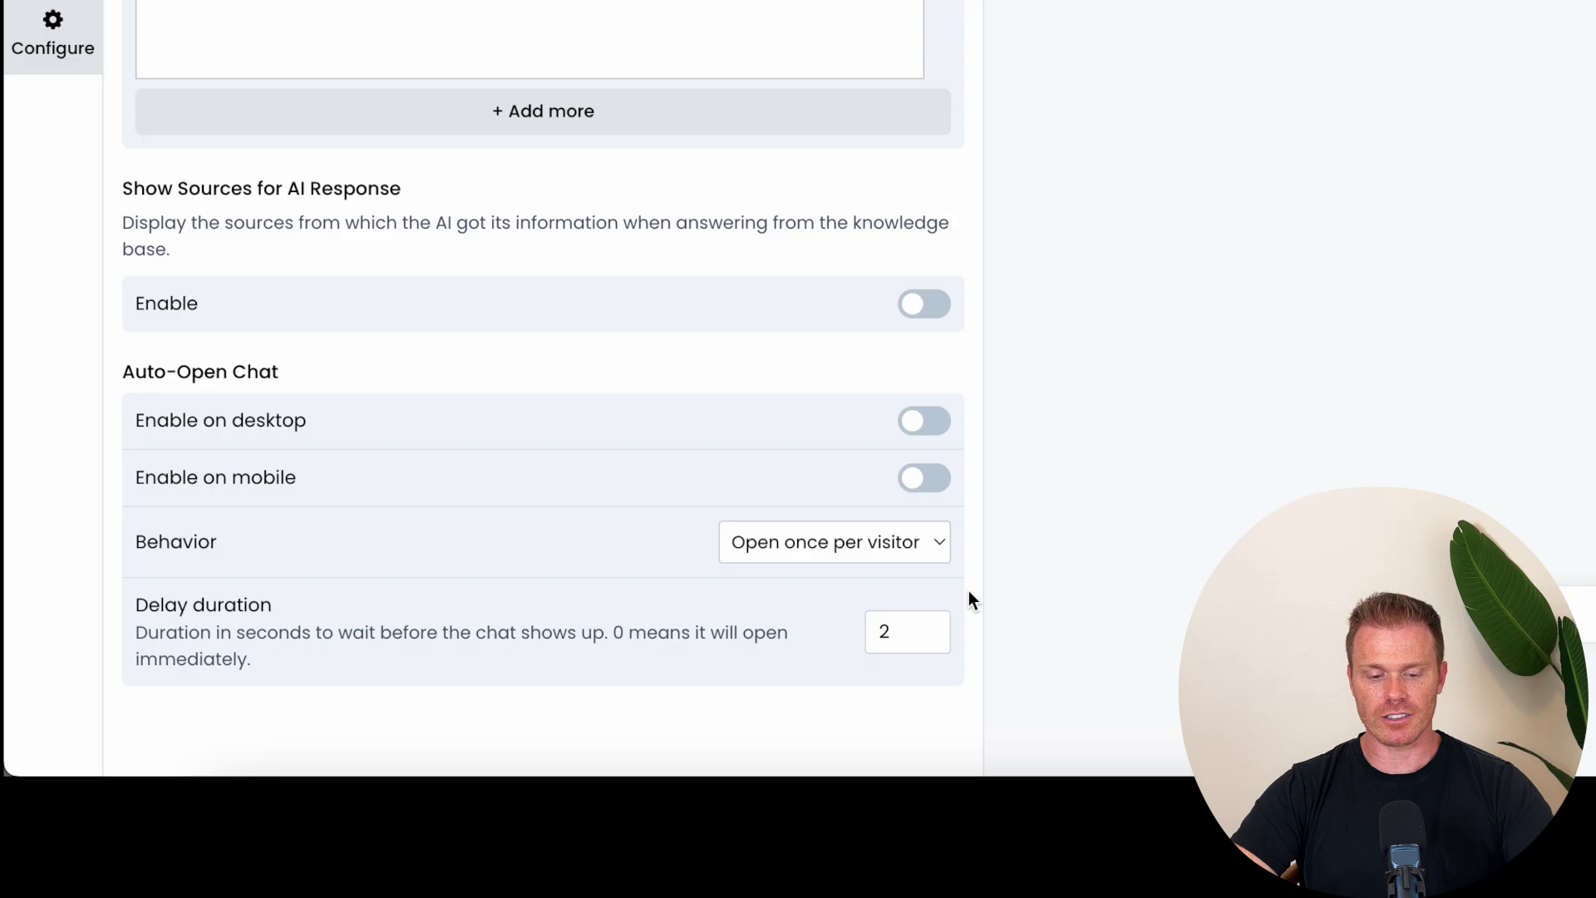
click(929, 552)
click(926, 545)
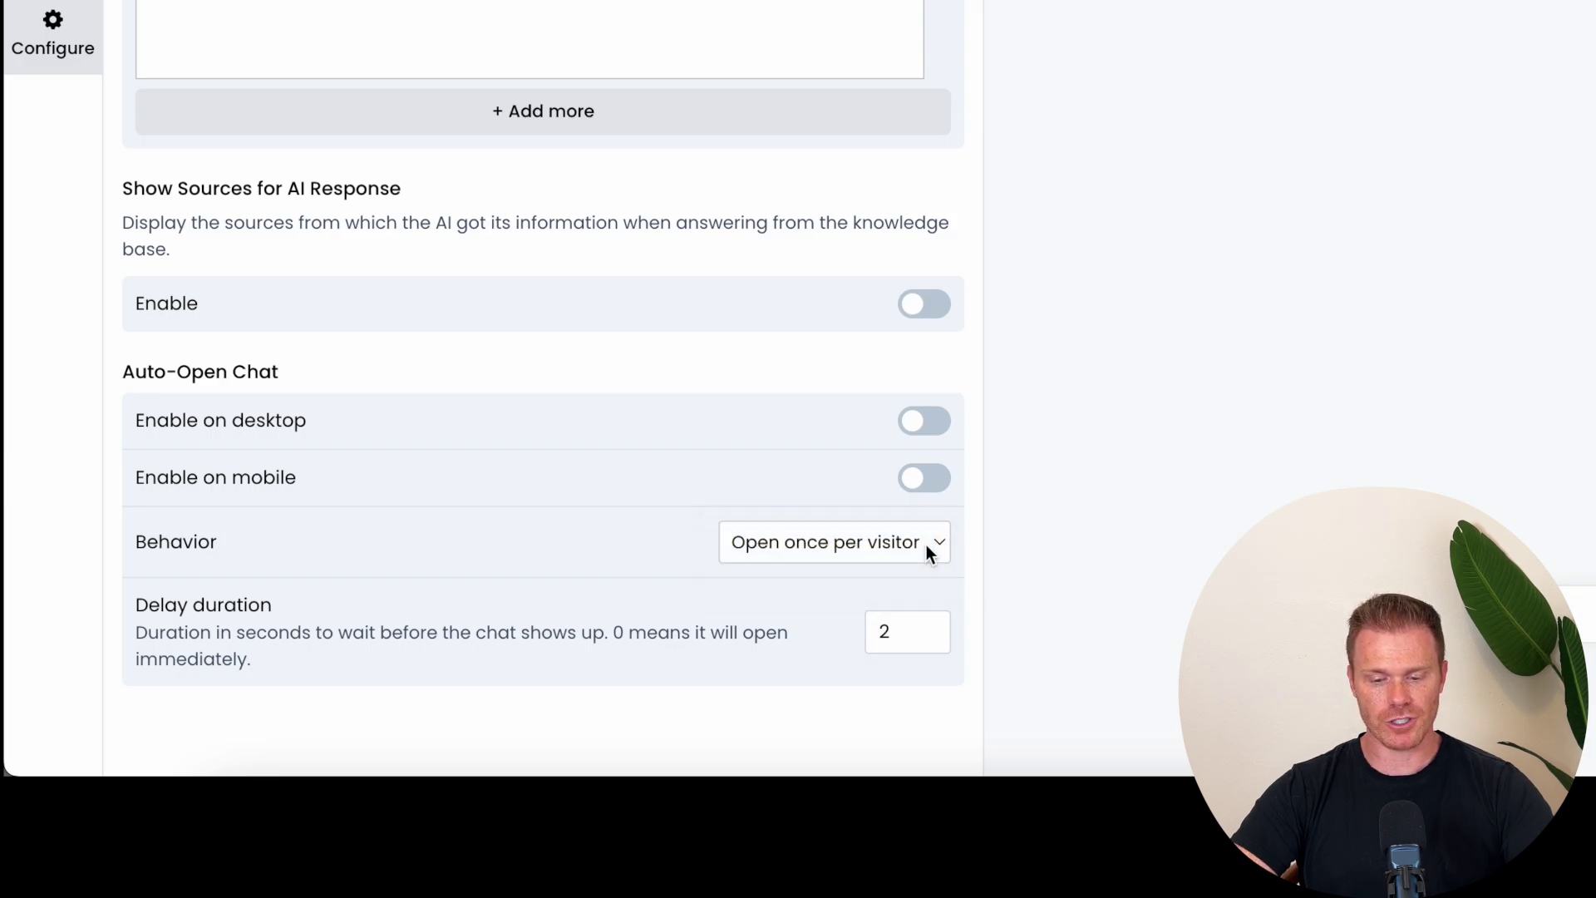
scroll(926, 546, up, 10)
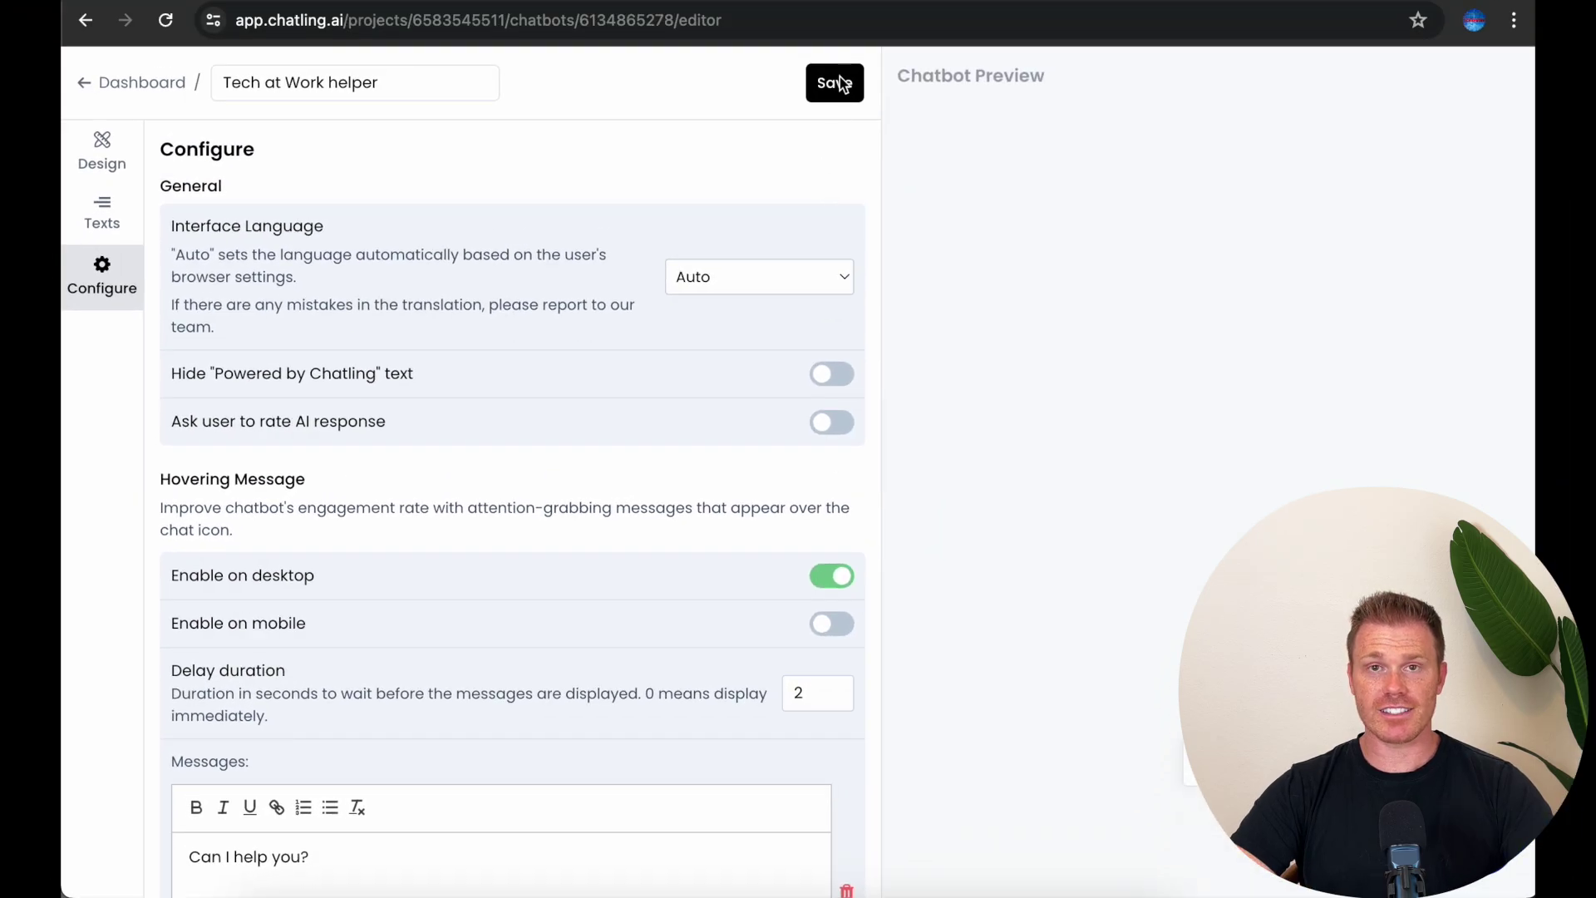
click(839, 83)
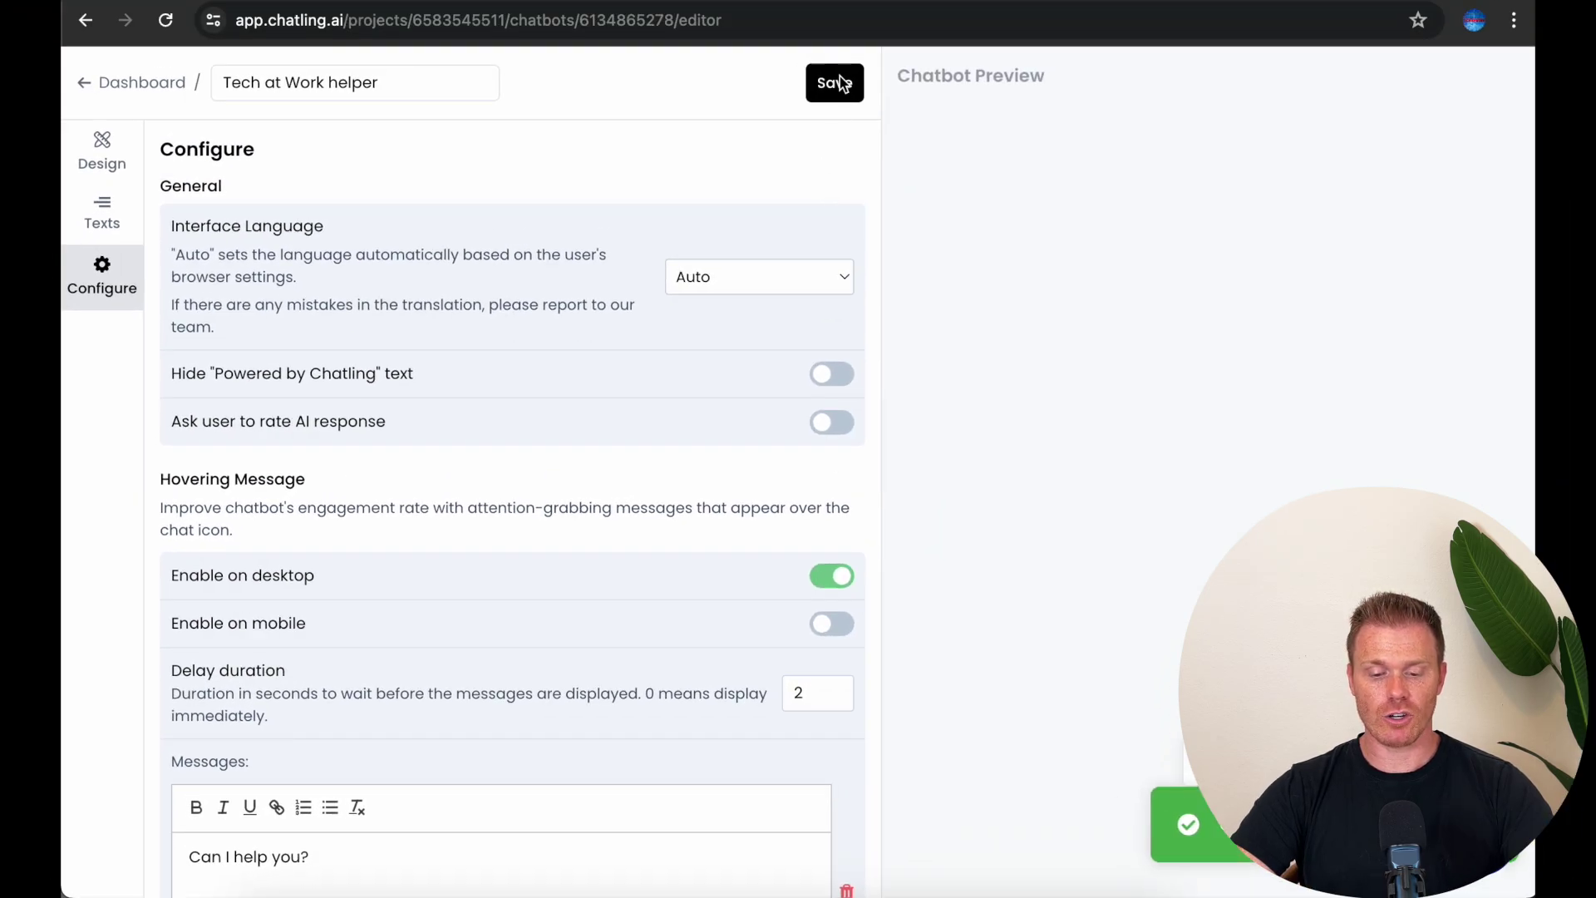
Step: Go from the dashboard to the Builder to view the Start, Welcome and AI answer flow
click(141, 82)
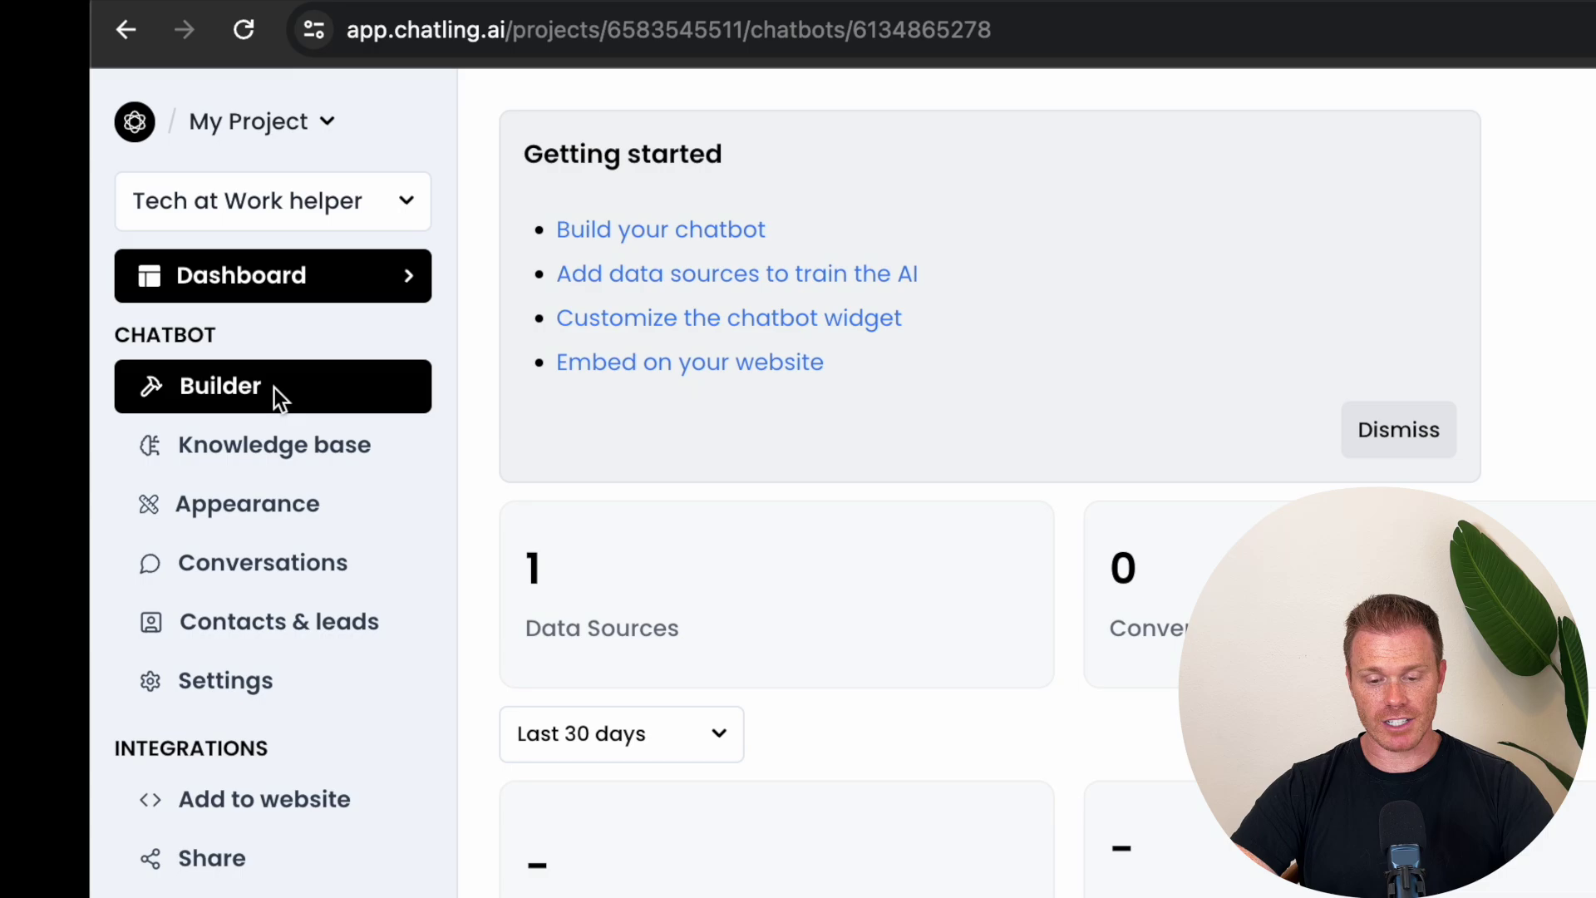
click(275, 387)
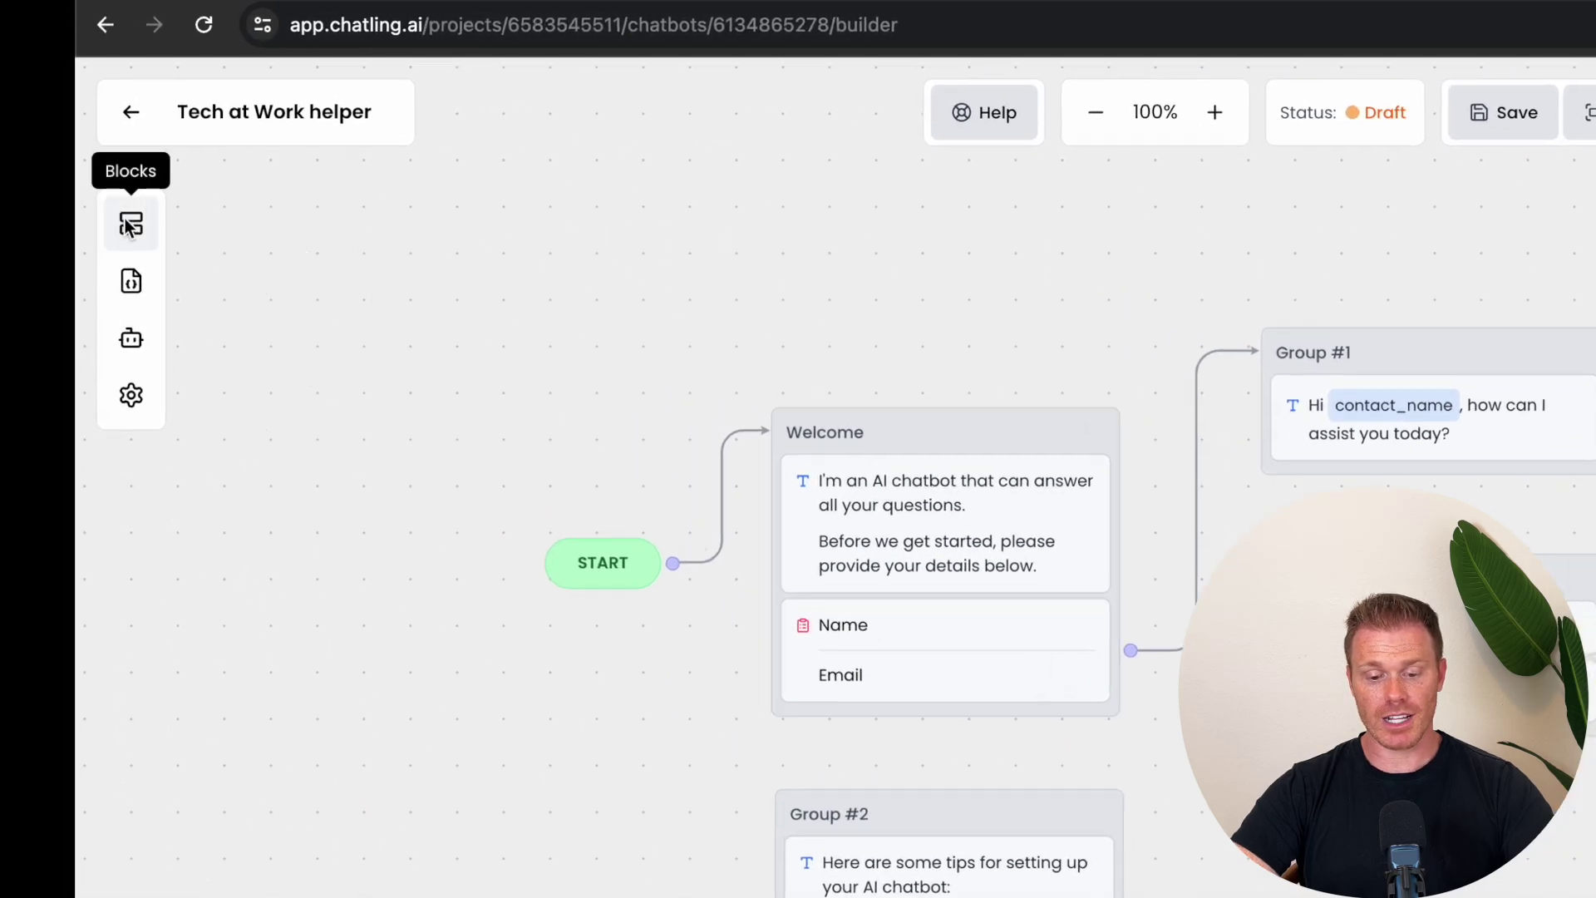
Step: Browse the block list, test-drag a Text message block onto the canvas, then close the list
click(129, 225)
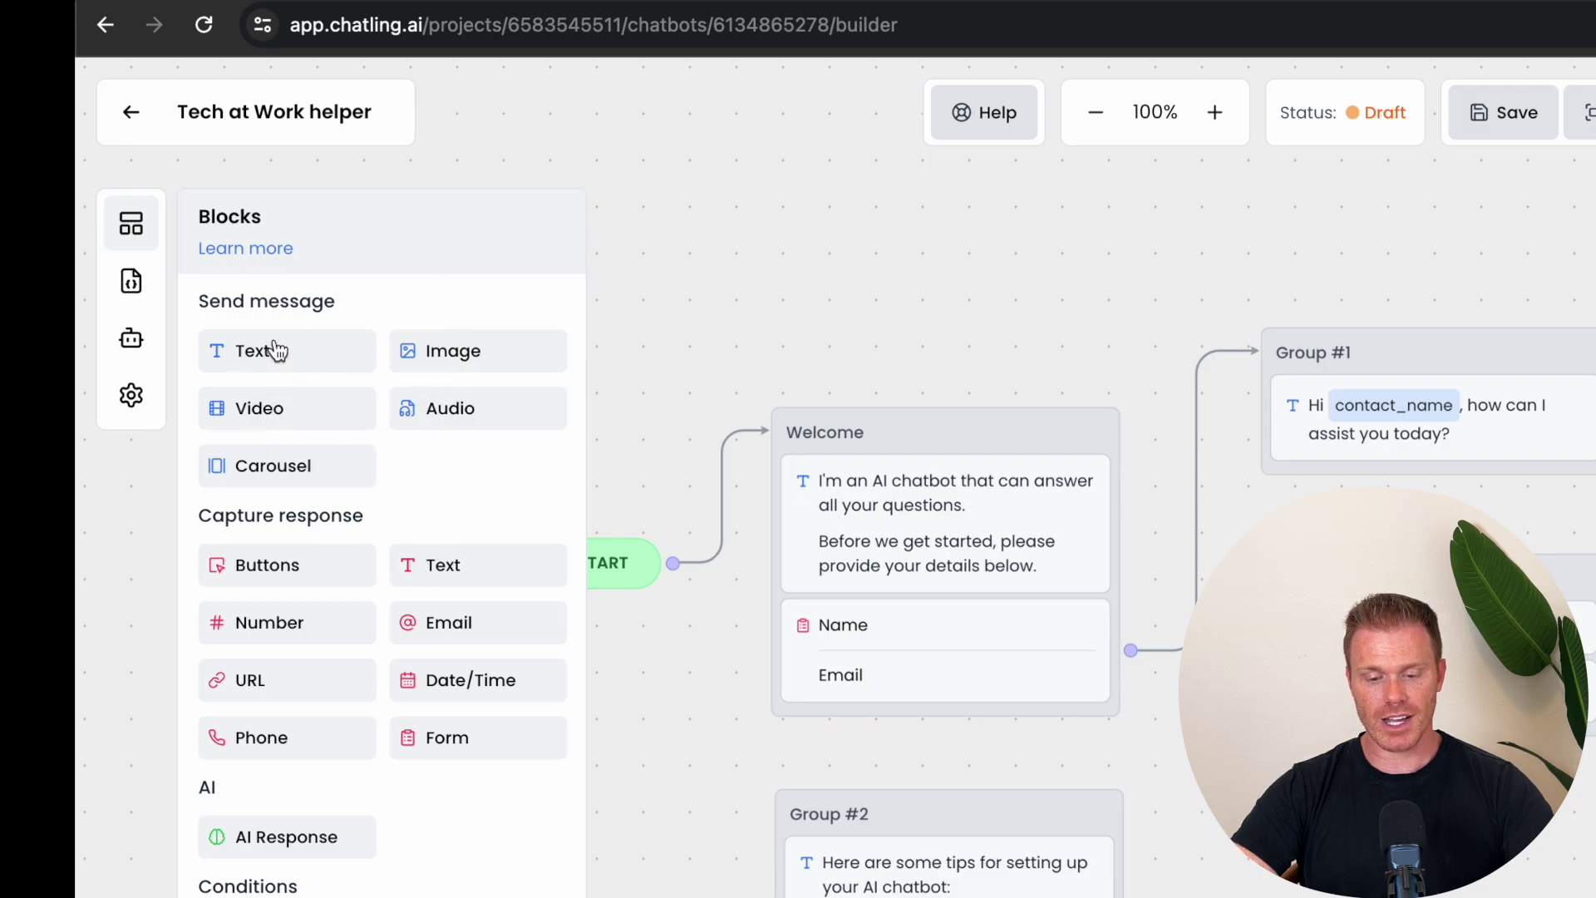
drag(300, 358, 302, 349)
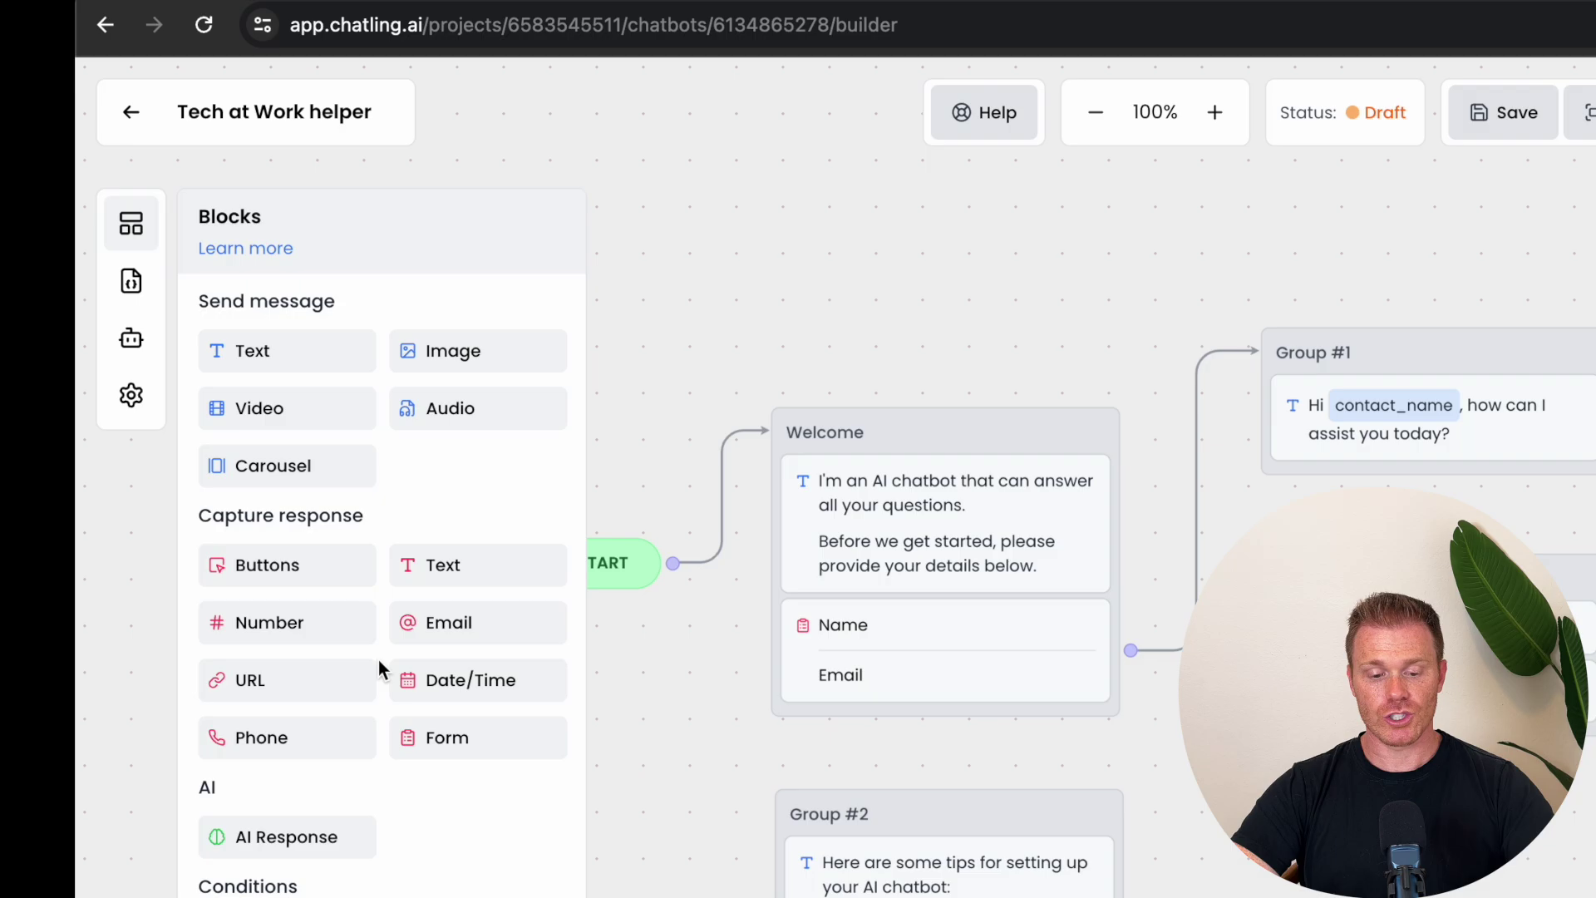
click(783, 255)
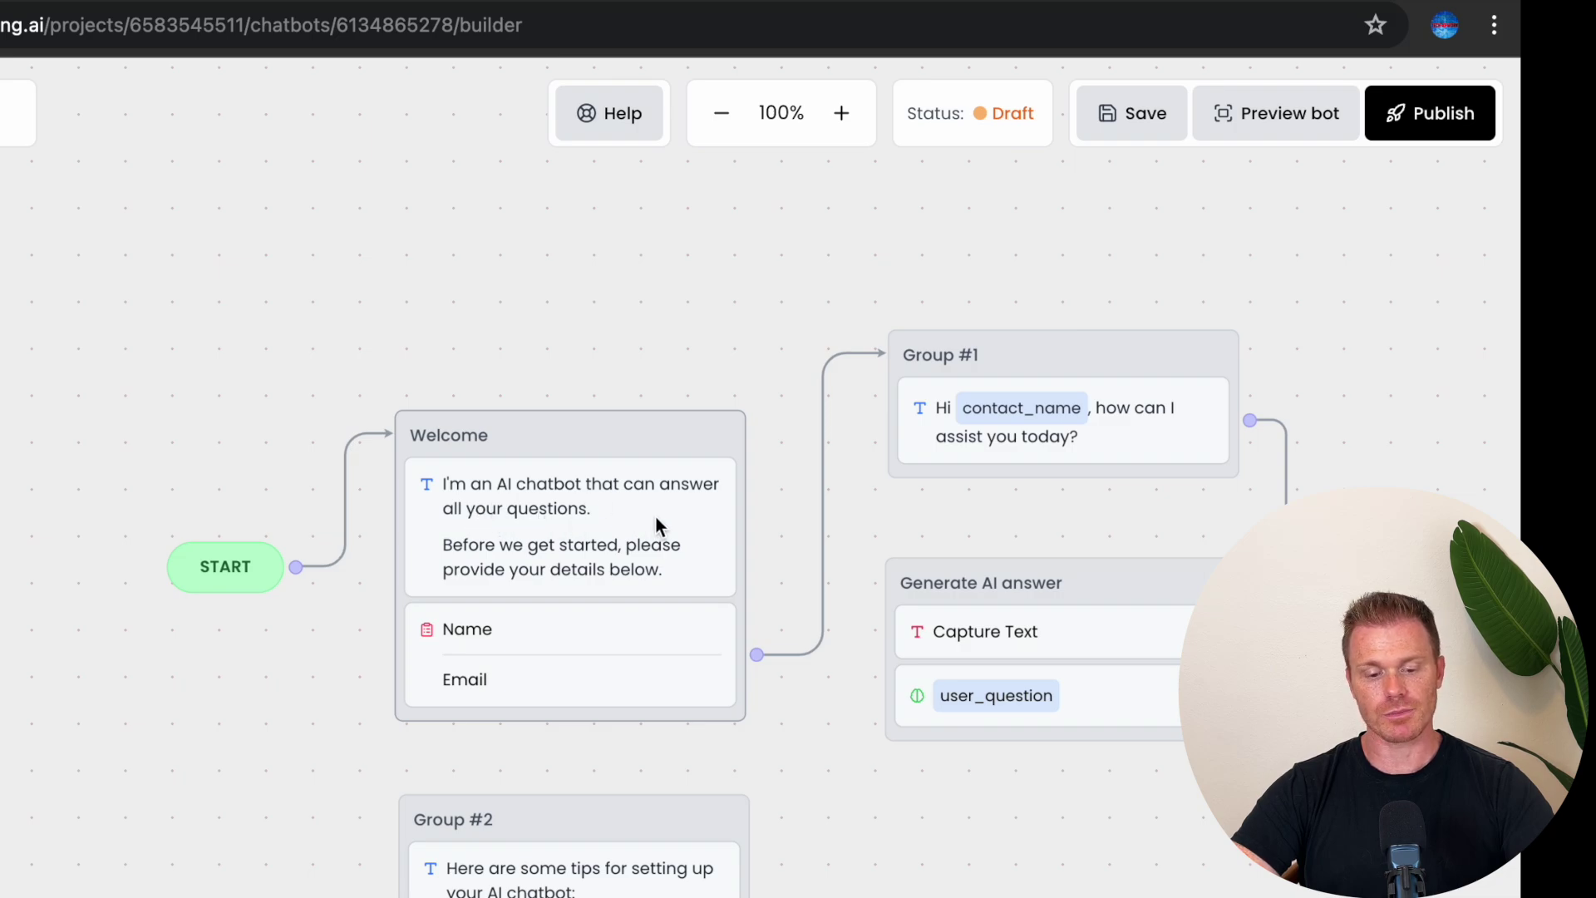
Step: Open the Welcome block's intro message in the Text (Send Message) editor, caret after the first sentence
click(669, 565)
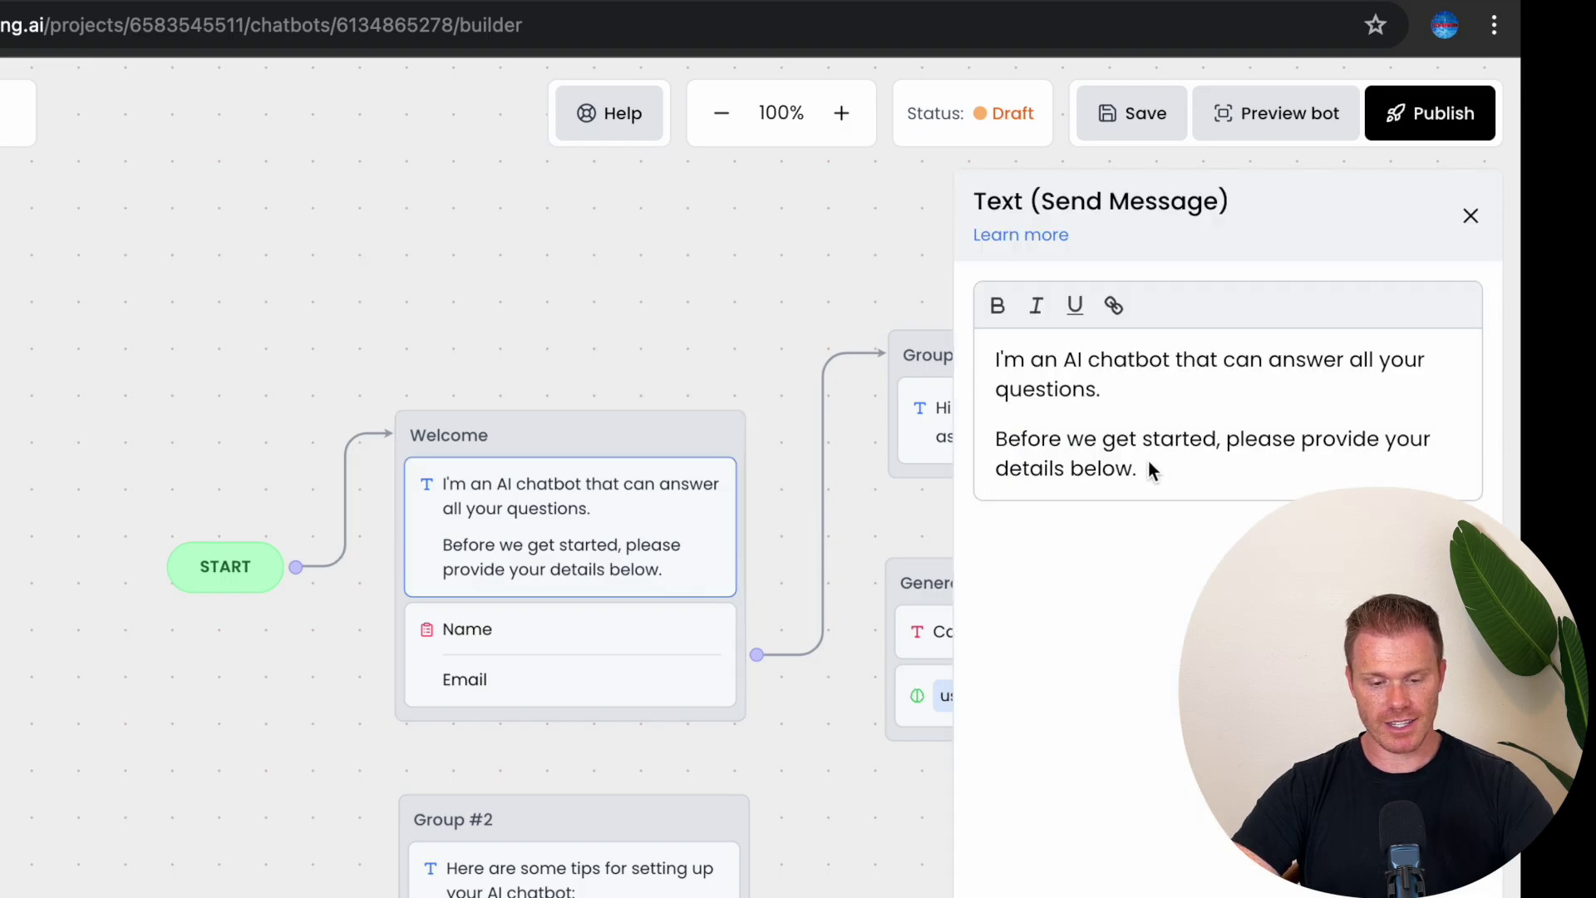
click(1128, 390)
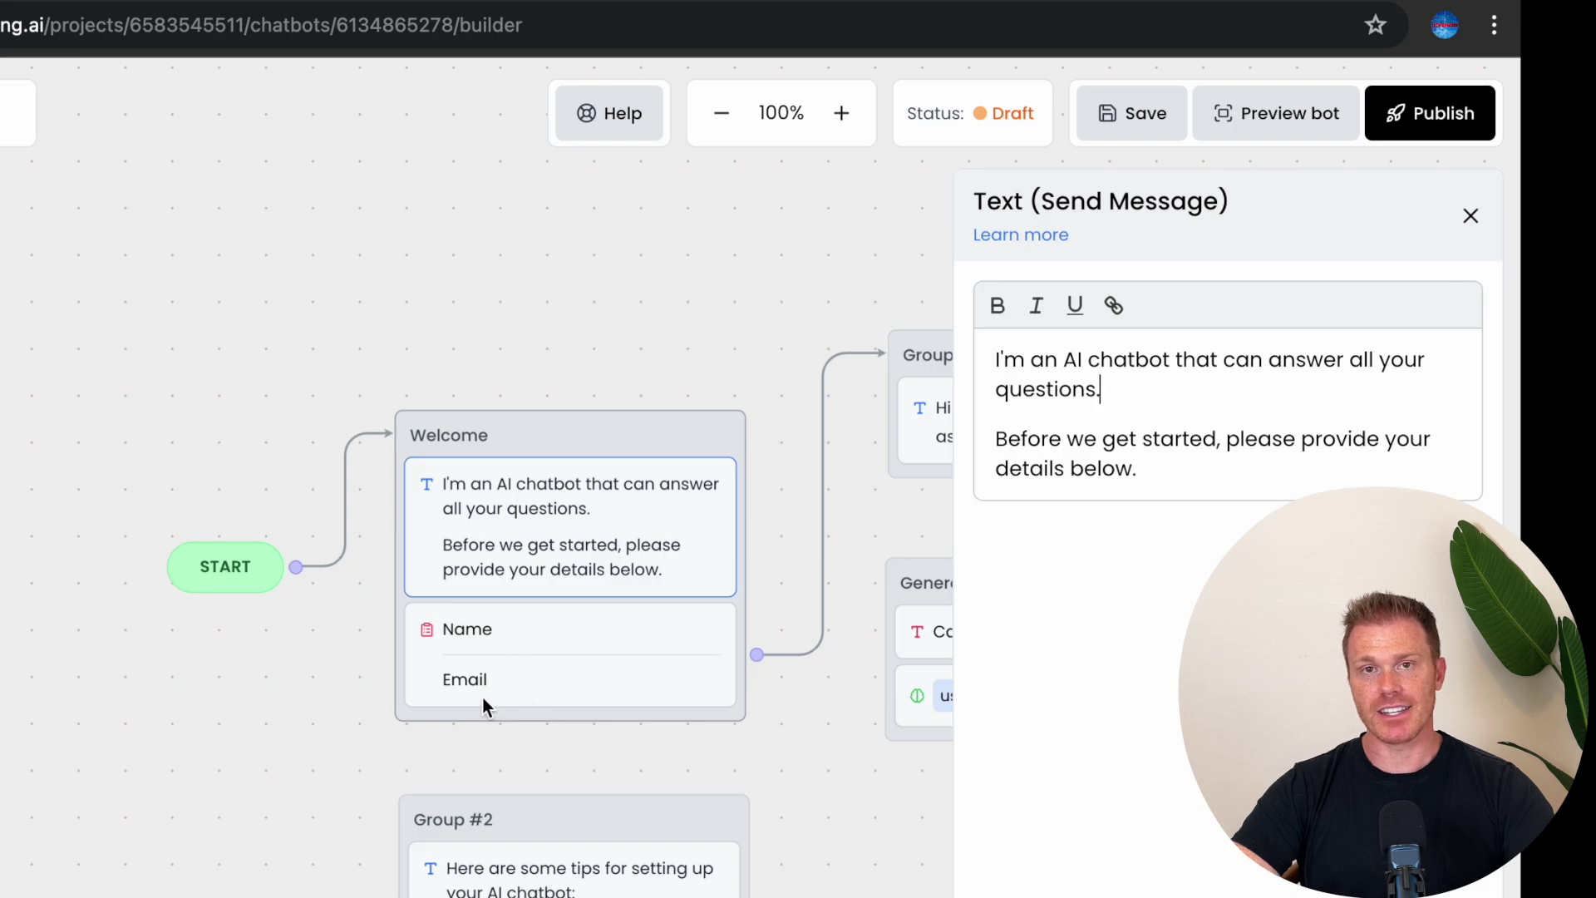
Step: Check the Name field's label, leave it Required, and keep its answer type as Text
click(510, 626)
click(877, 303)
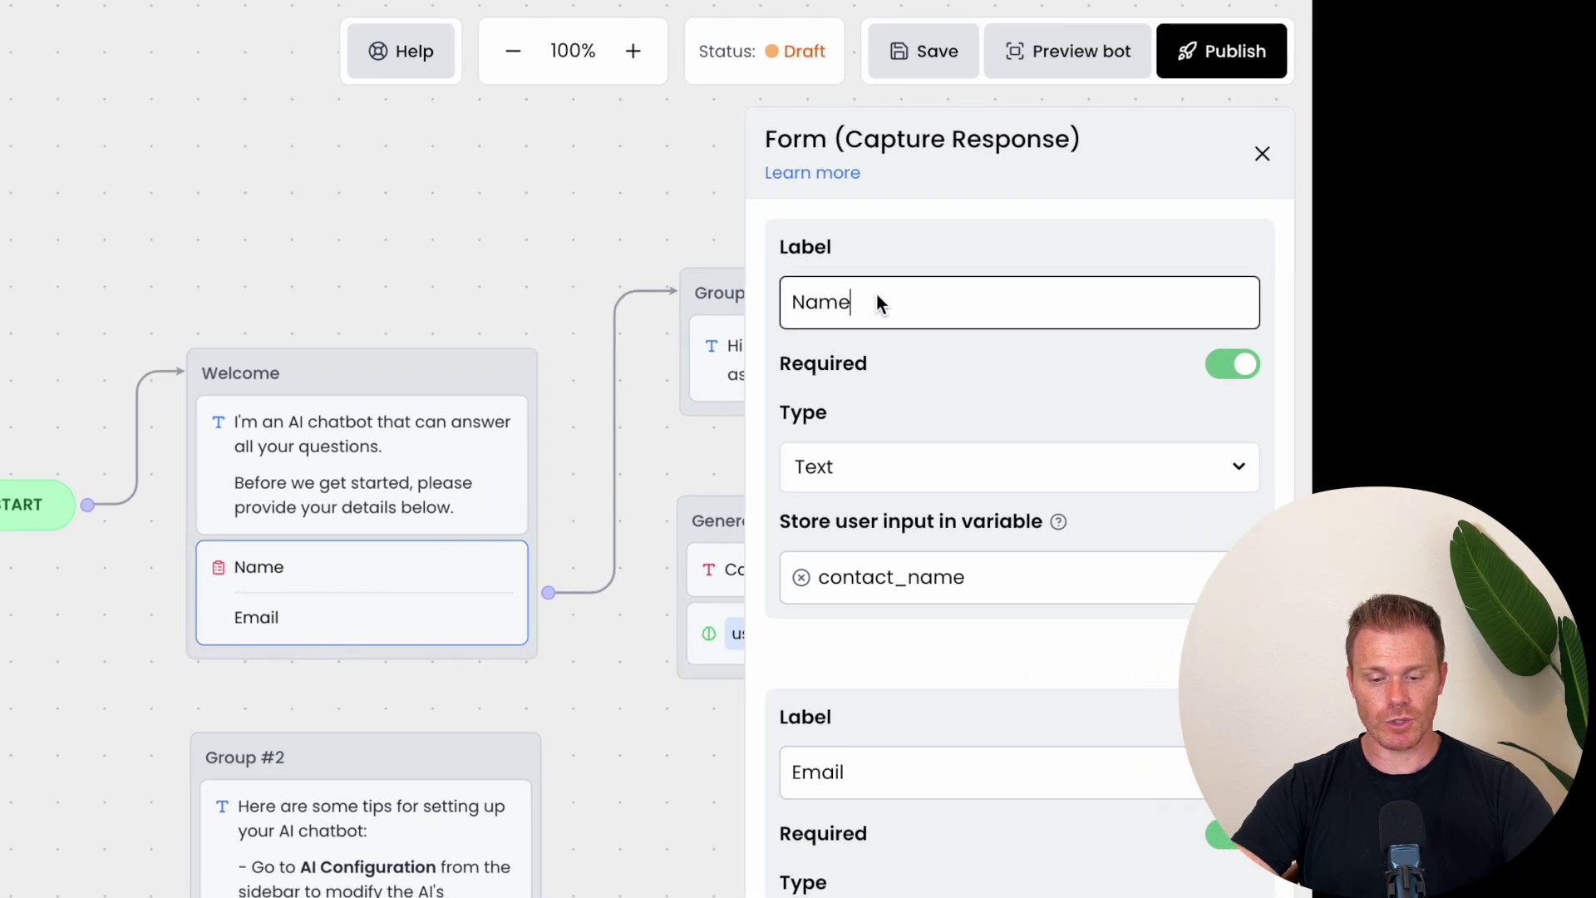
click(1219, 364)
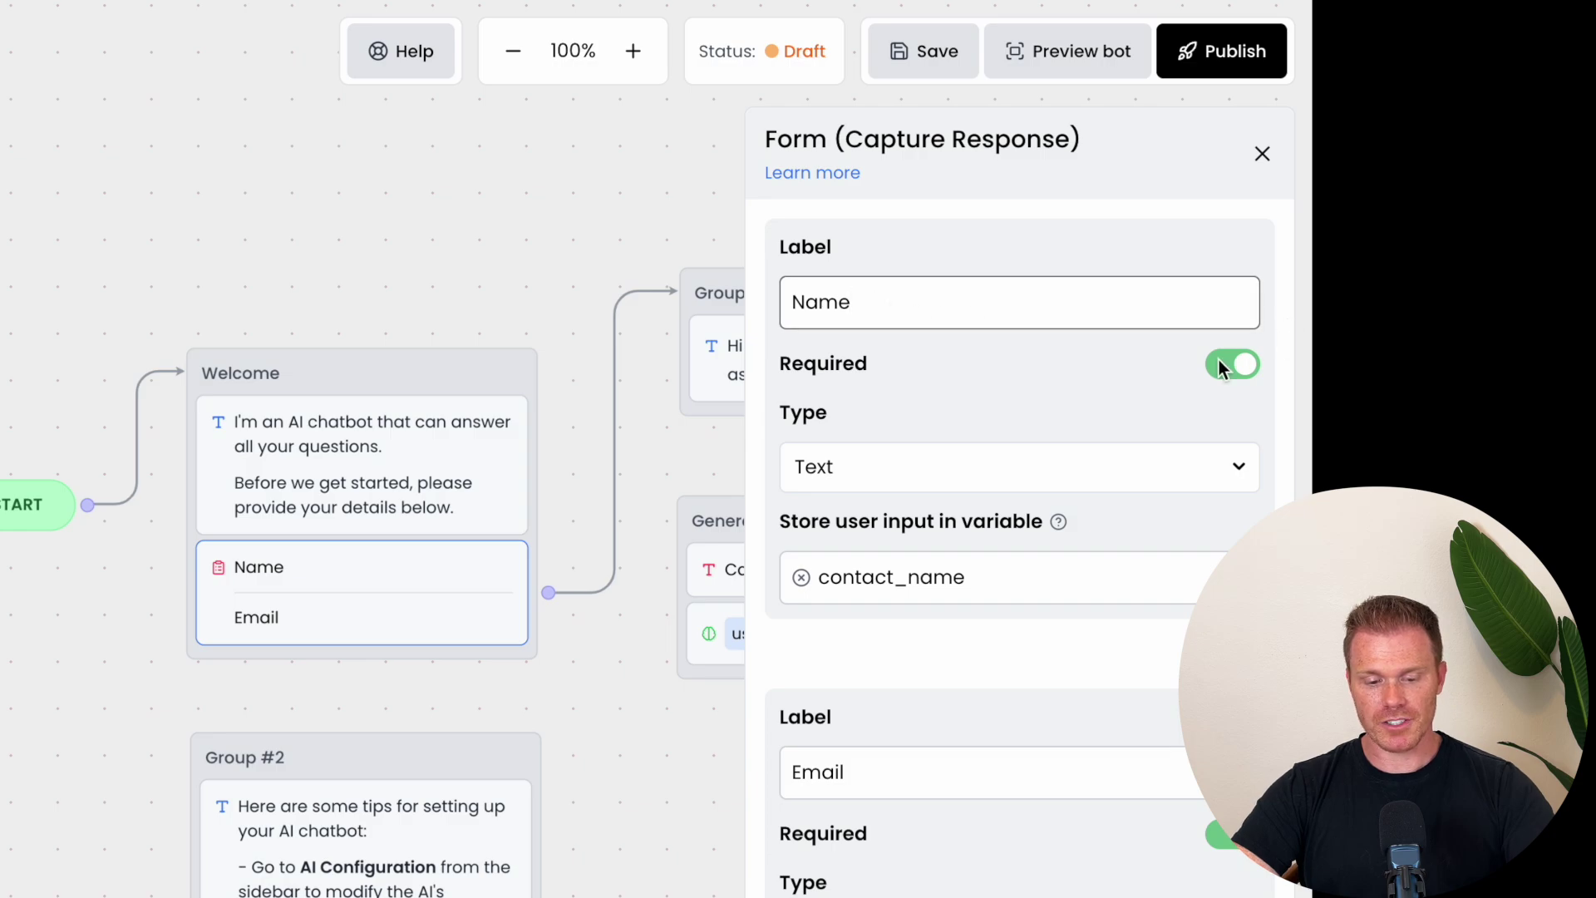
click(1218, 364)
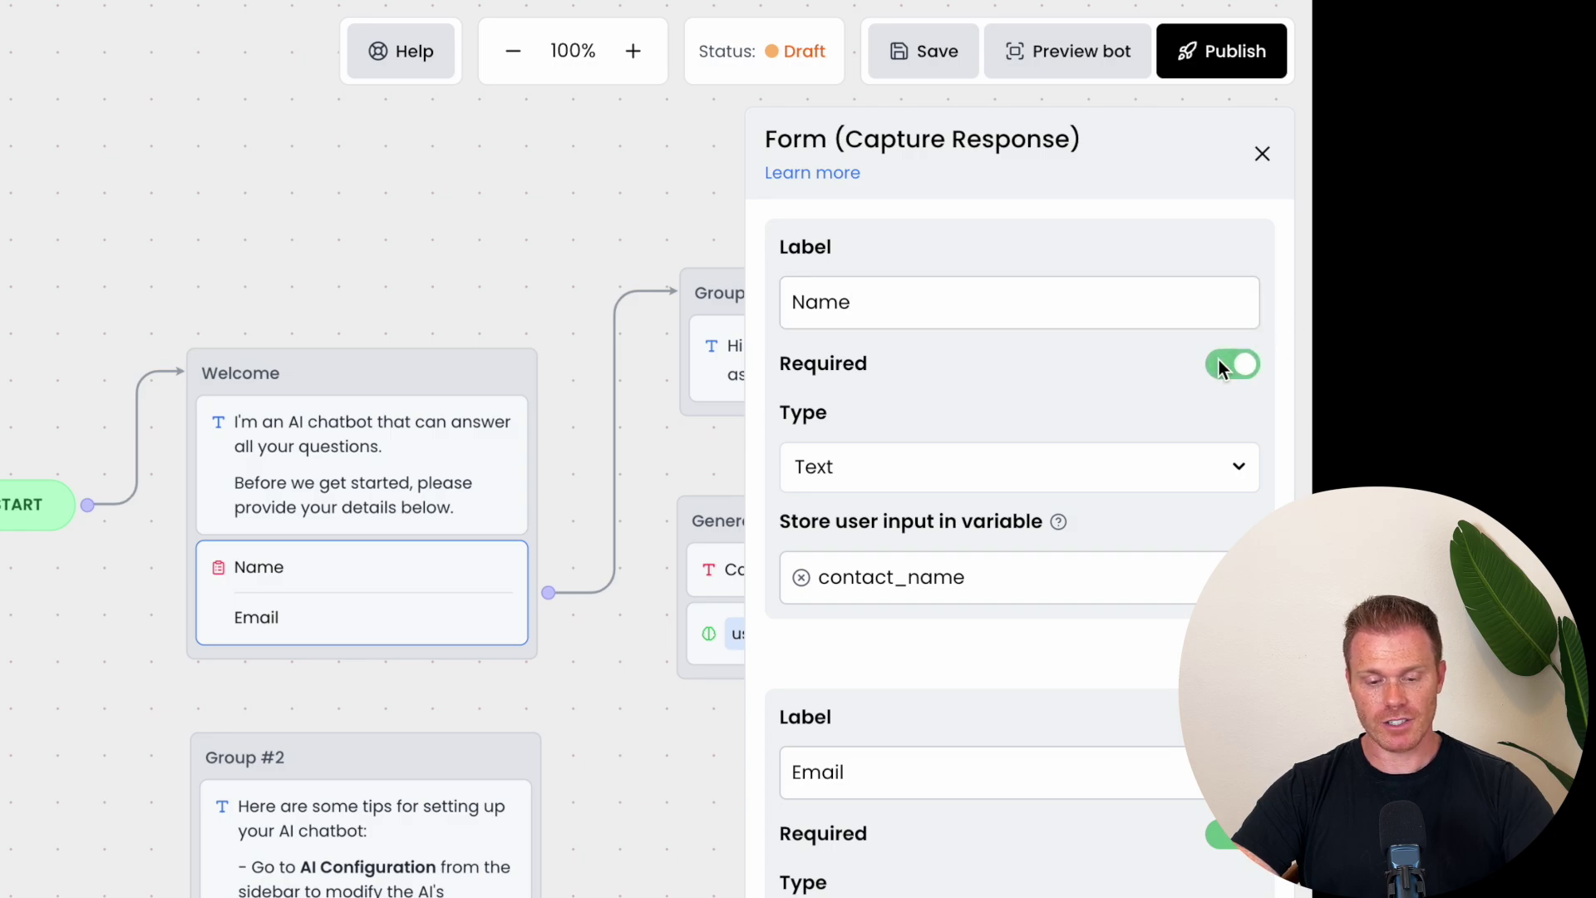
click(1044, 480)
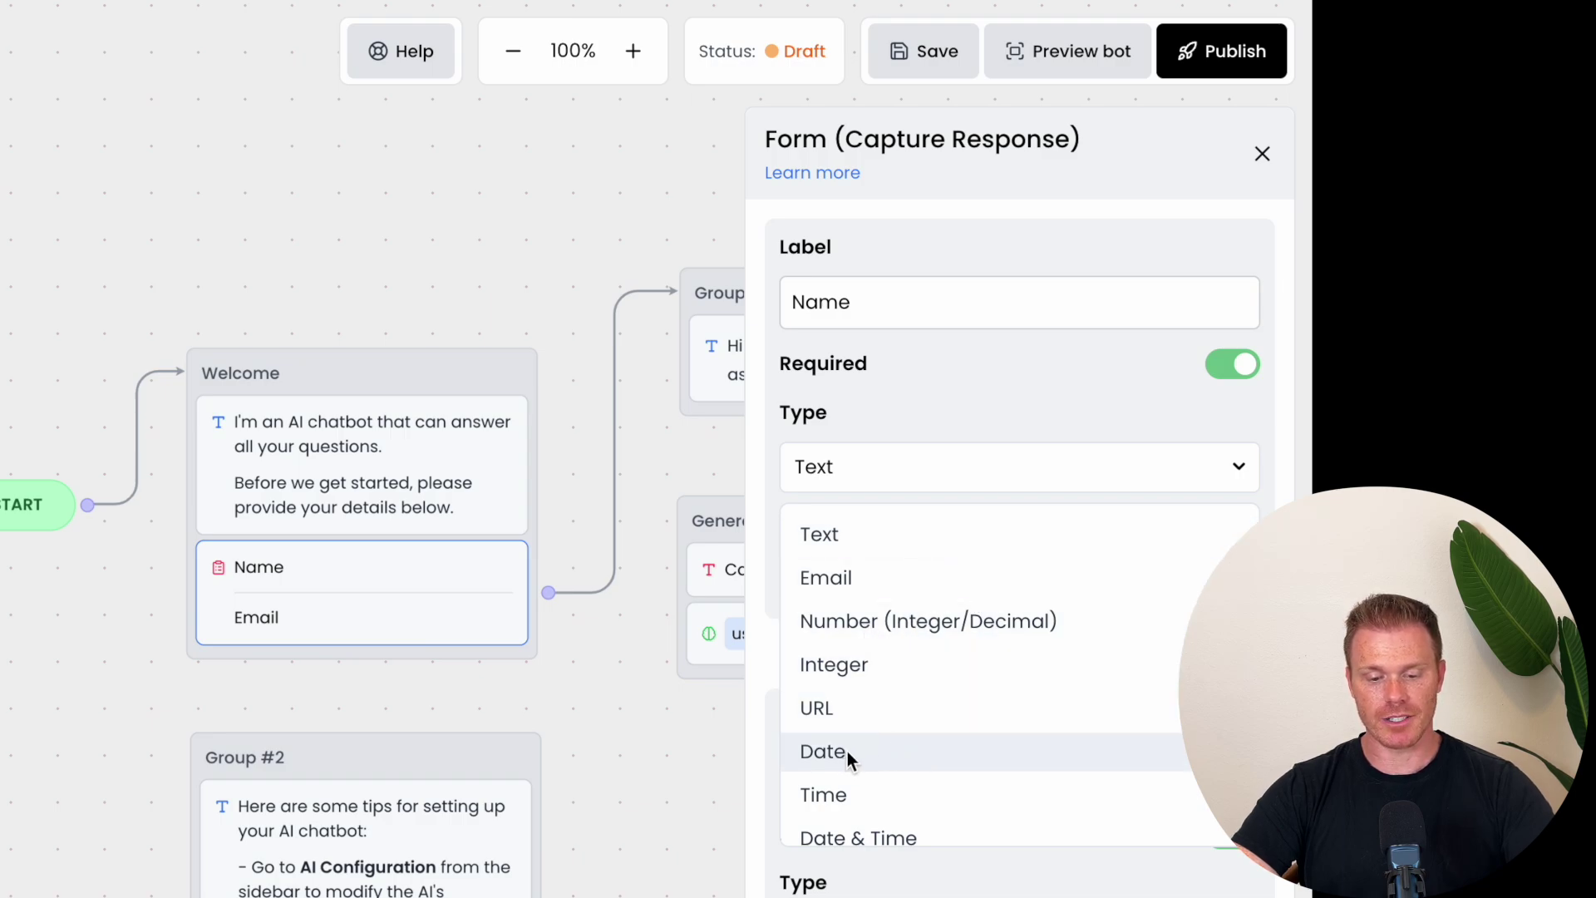
click(1239, 468)
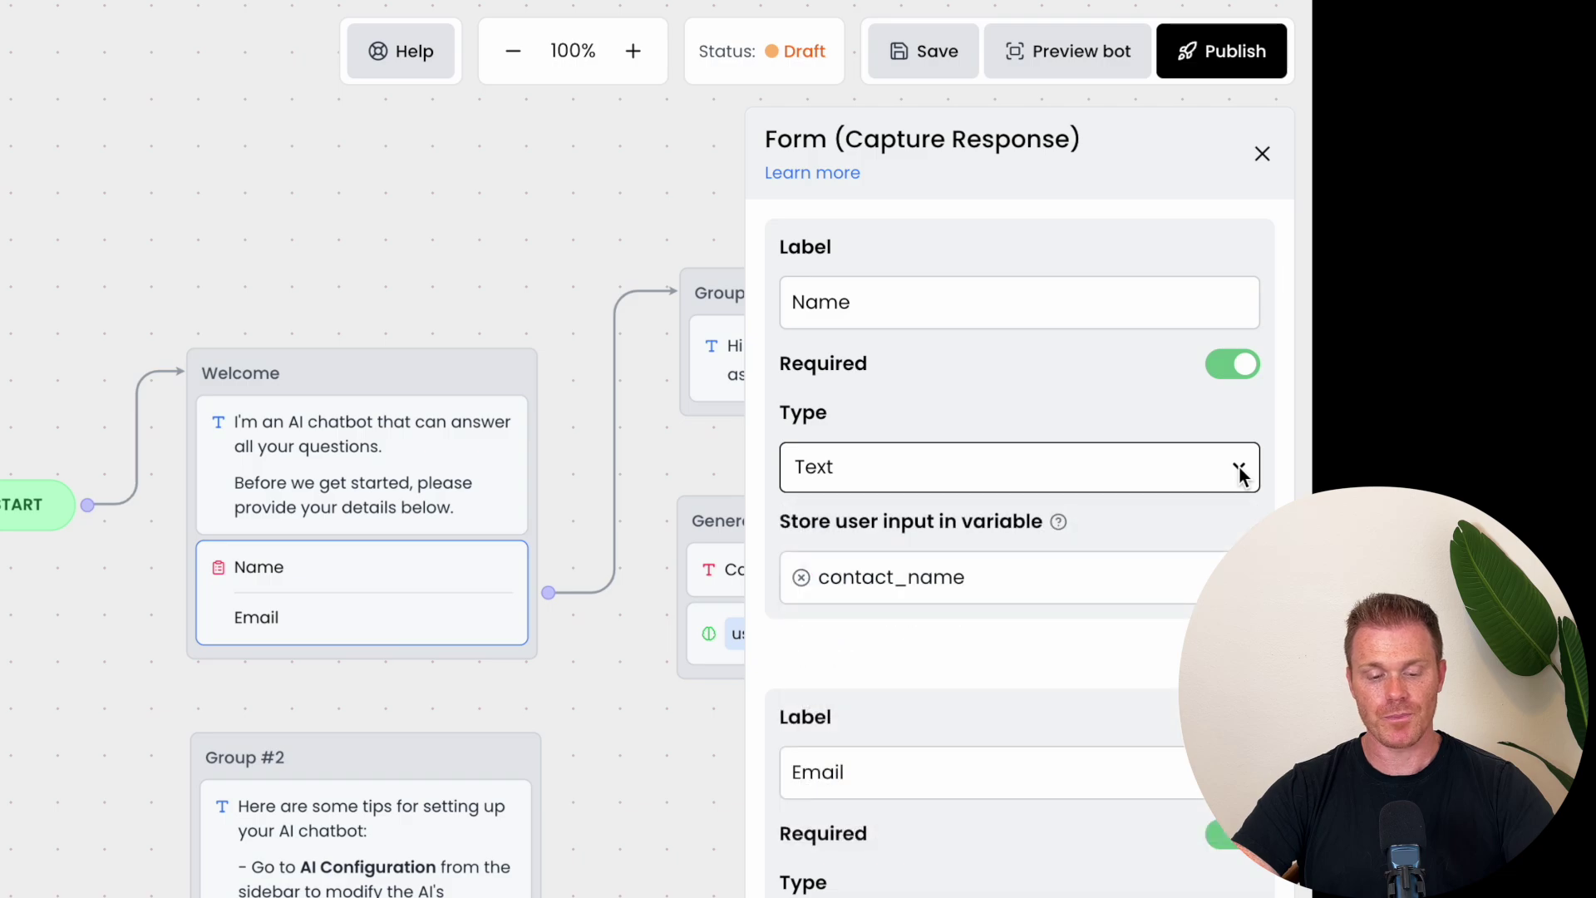
Step: Pan to Group #1, check the Email field stored in contact_email, and close the form settings
scroll(1238, 465, down, 1)
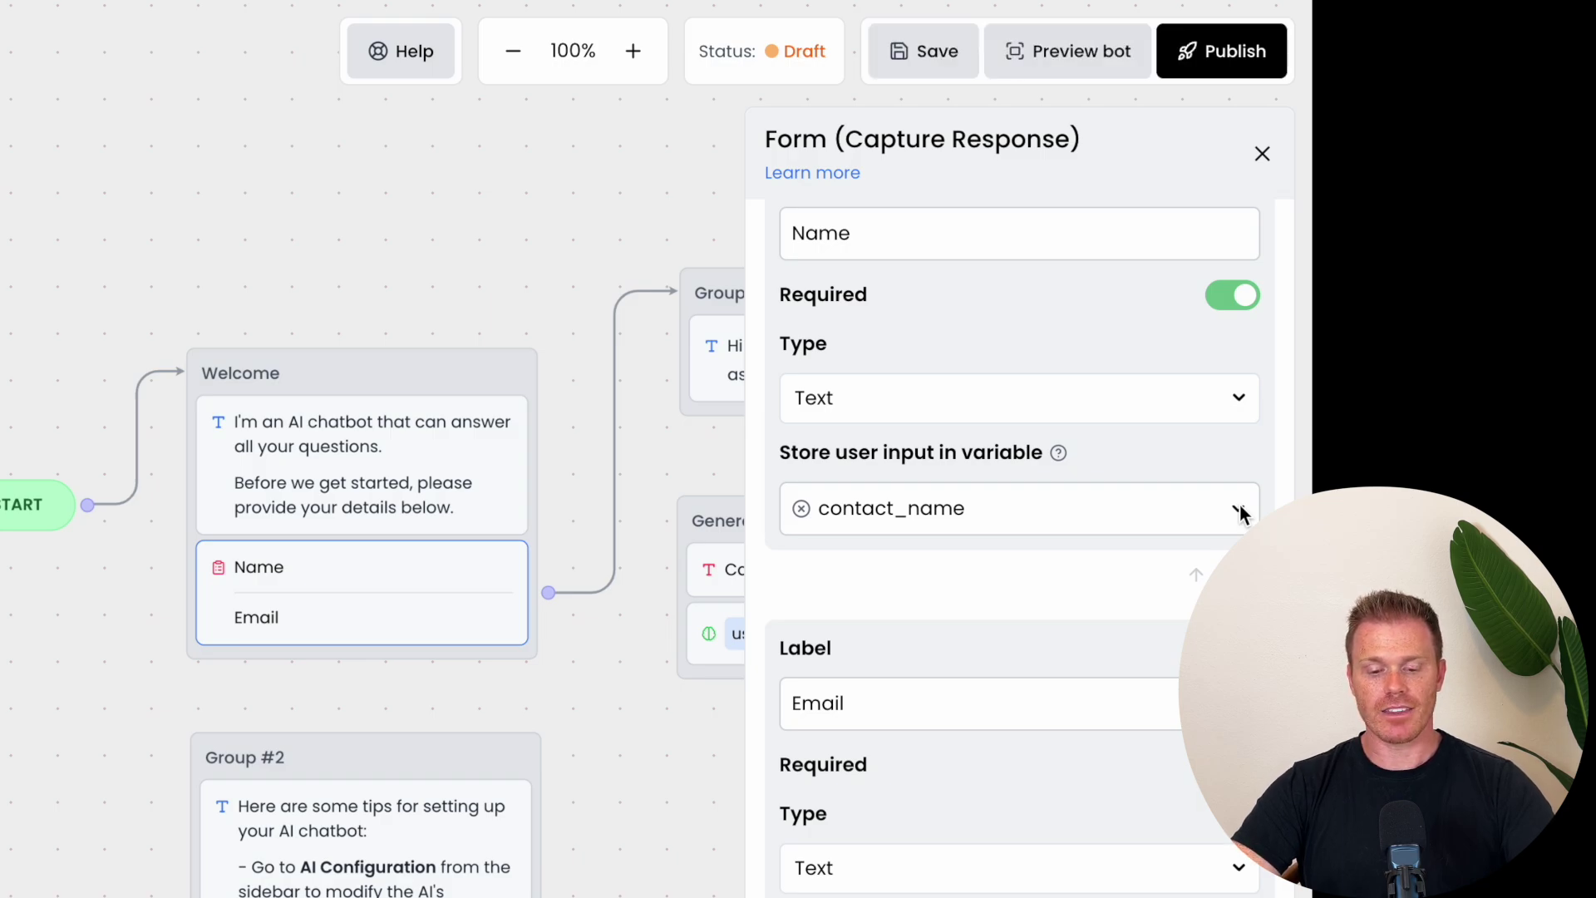
scroll(1236, 509, down, 1)
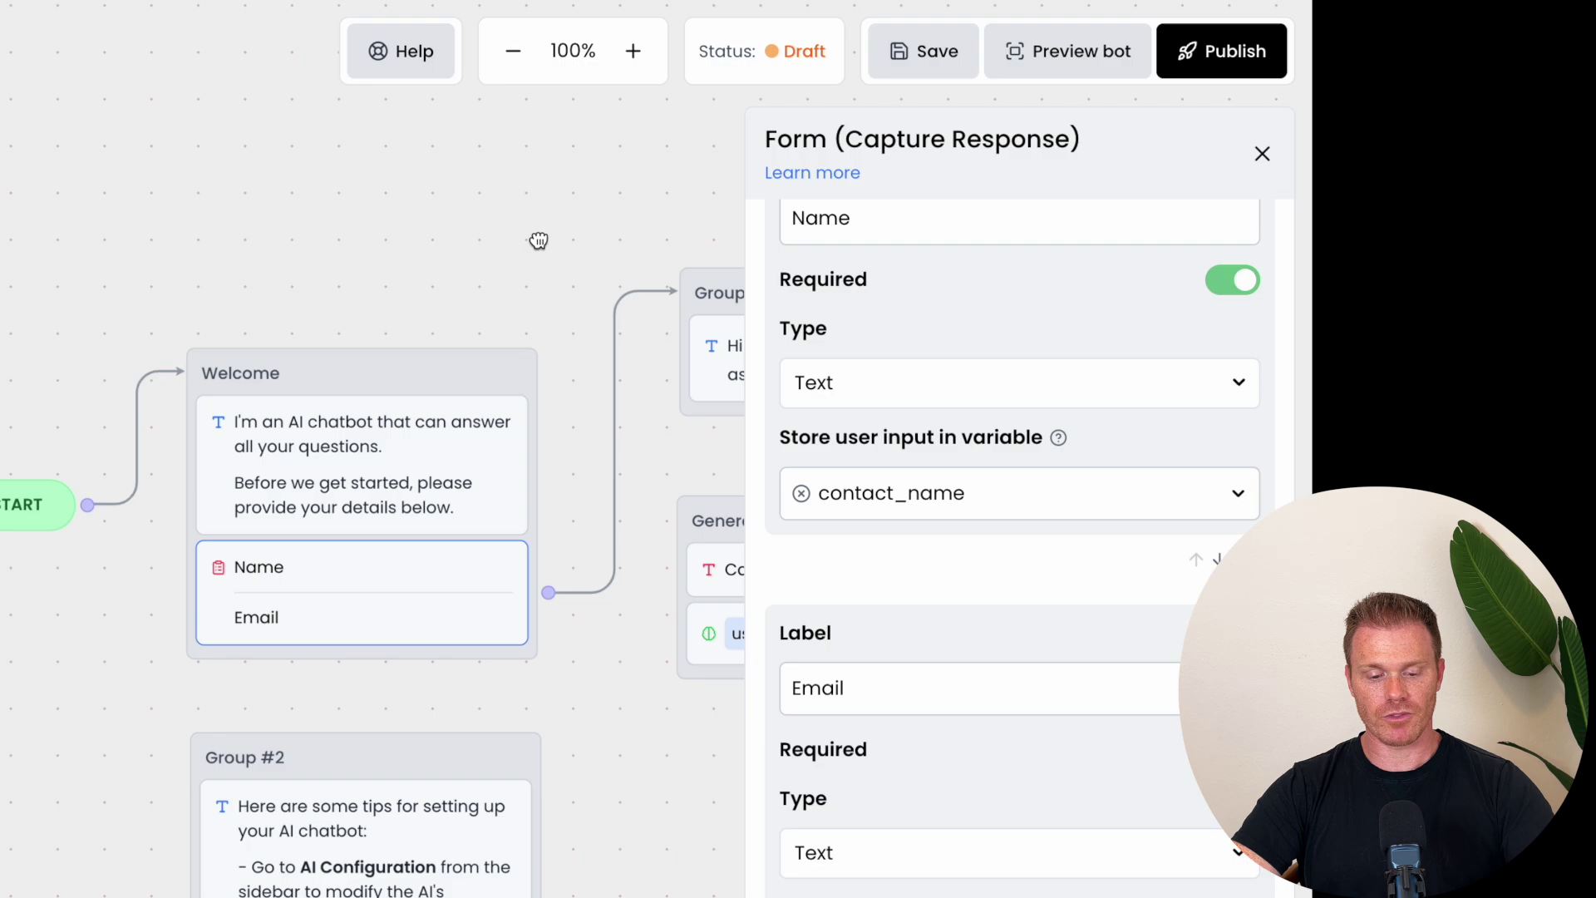
drag(594, 271, 188, 238)
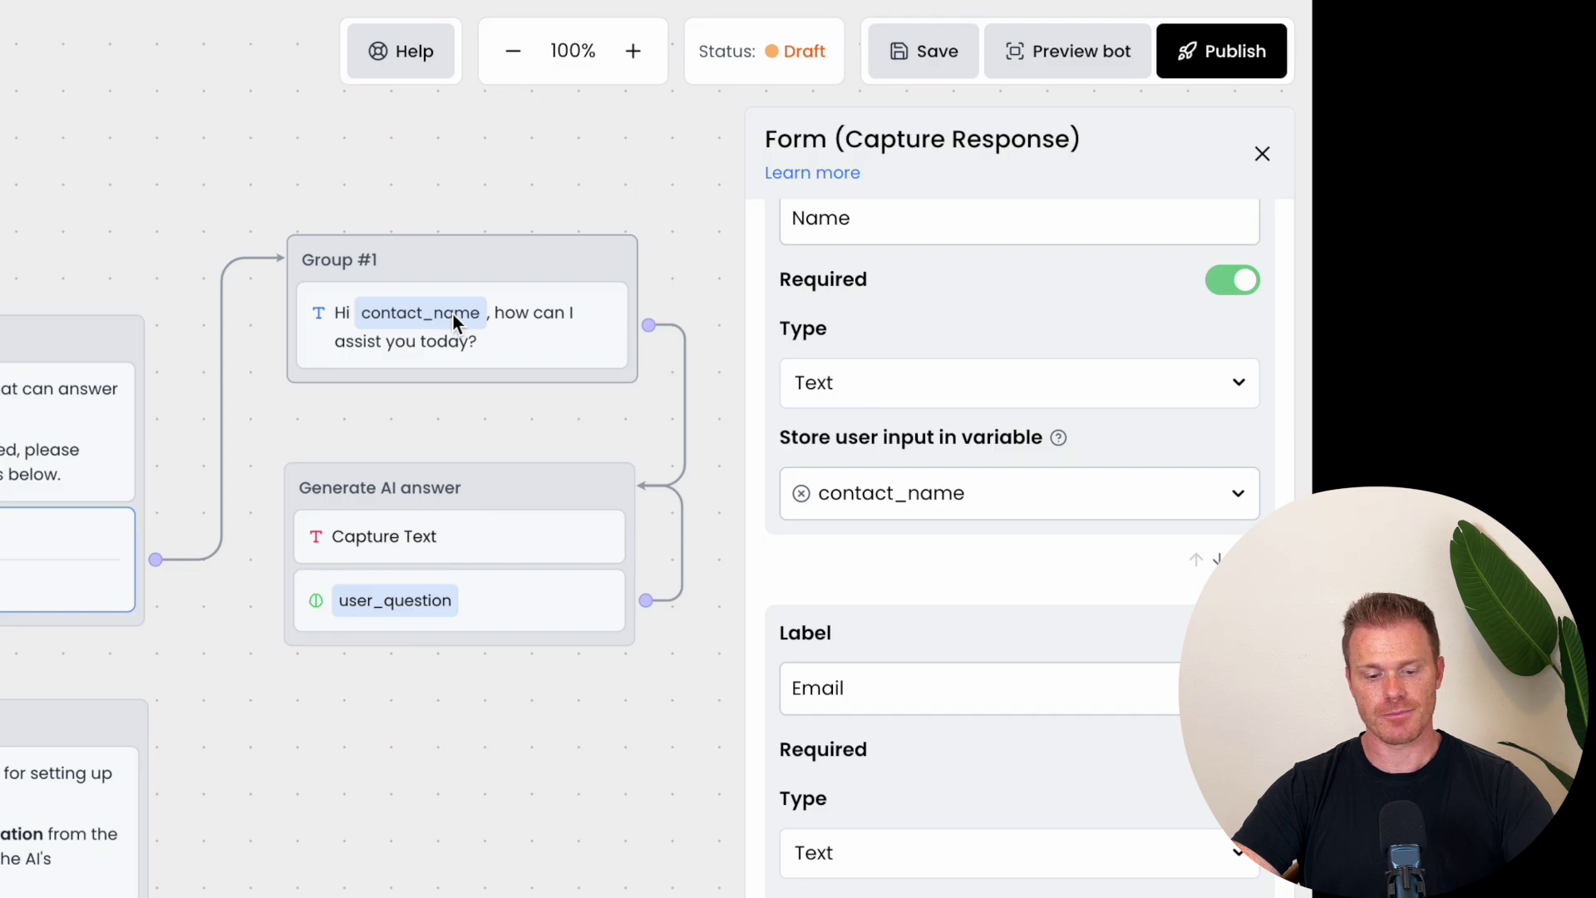
scroll(989, 565, down, 2)
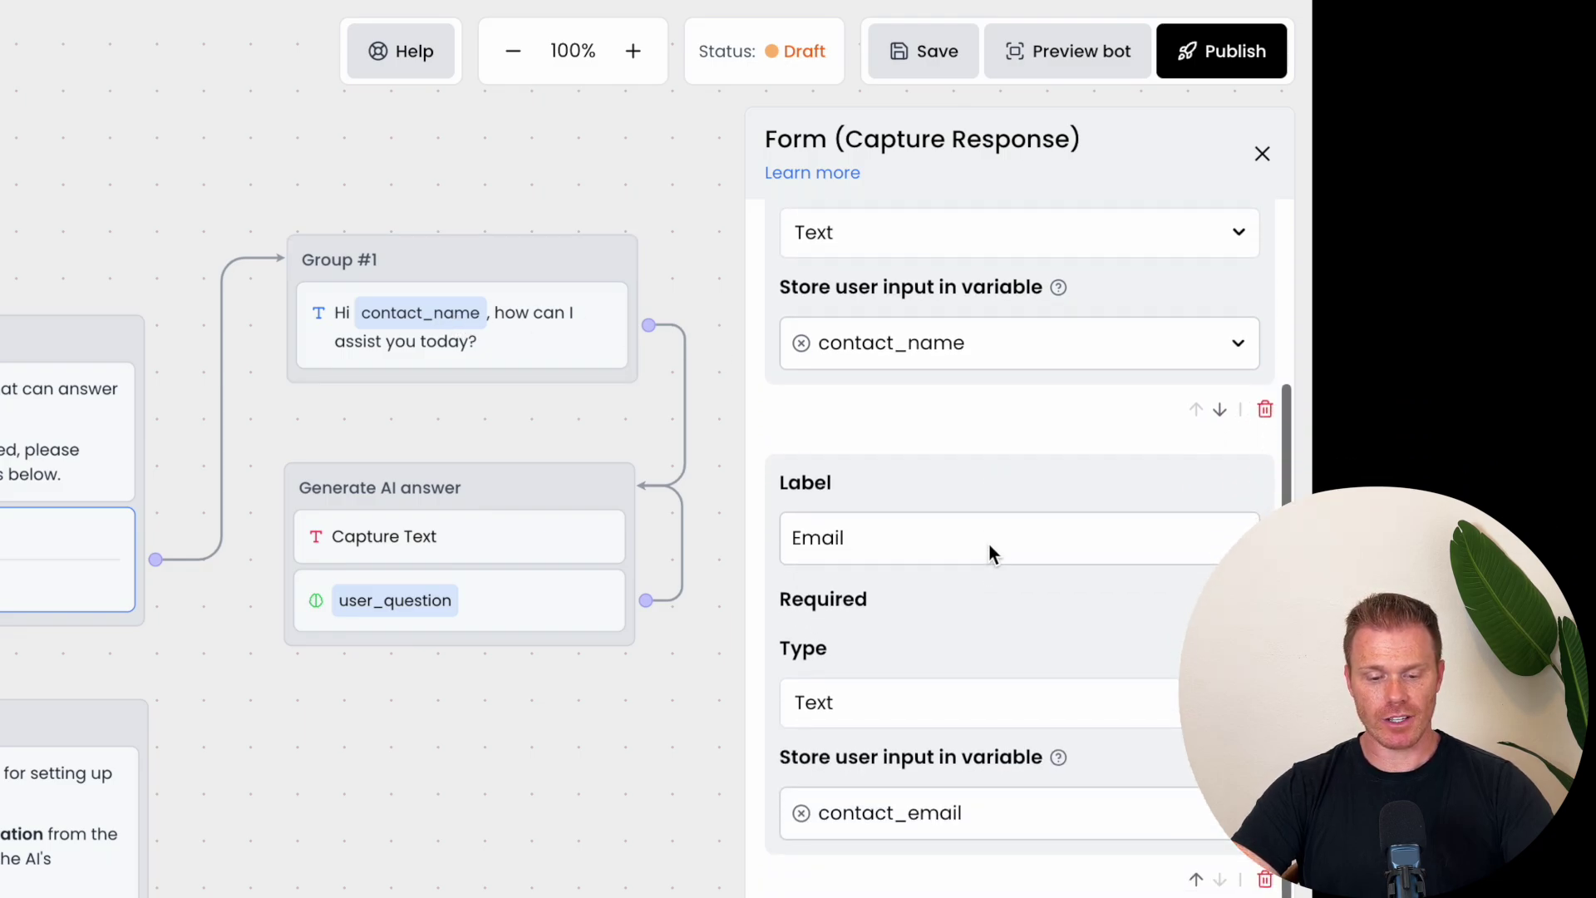
click(989, 549)
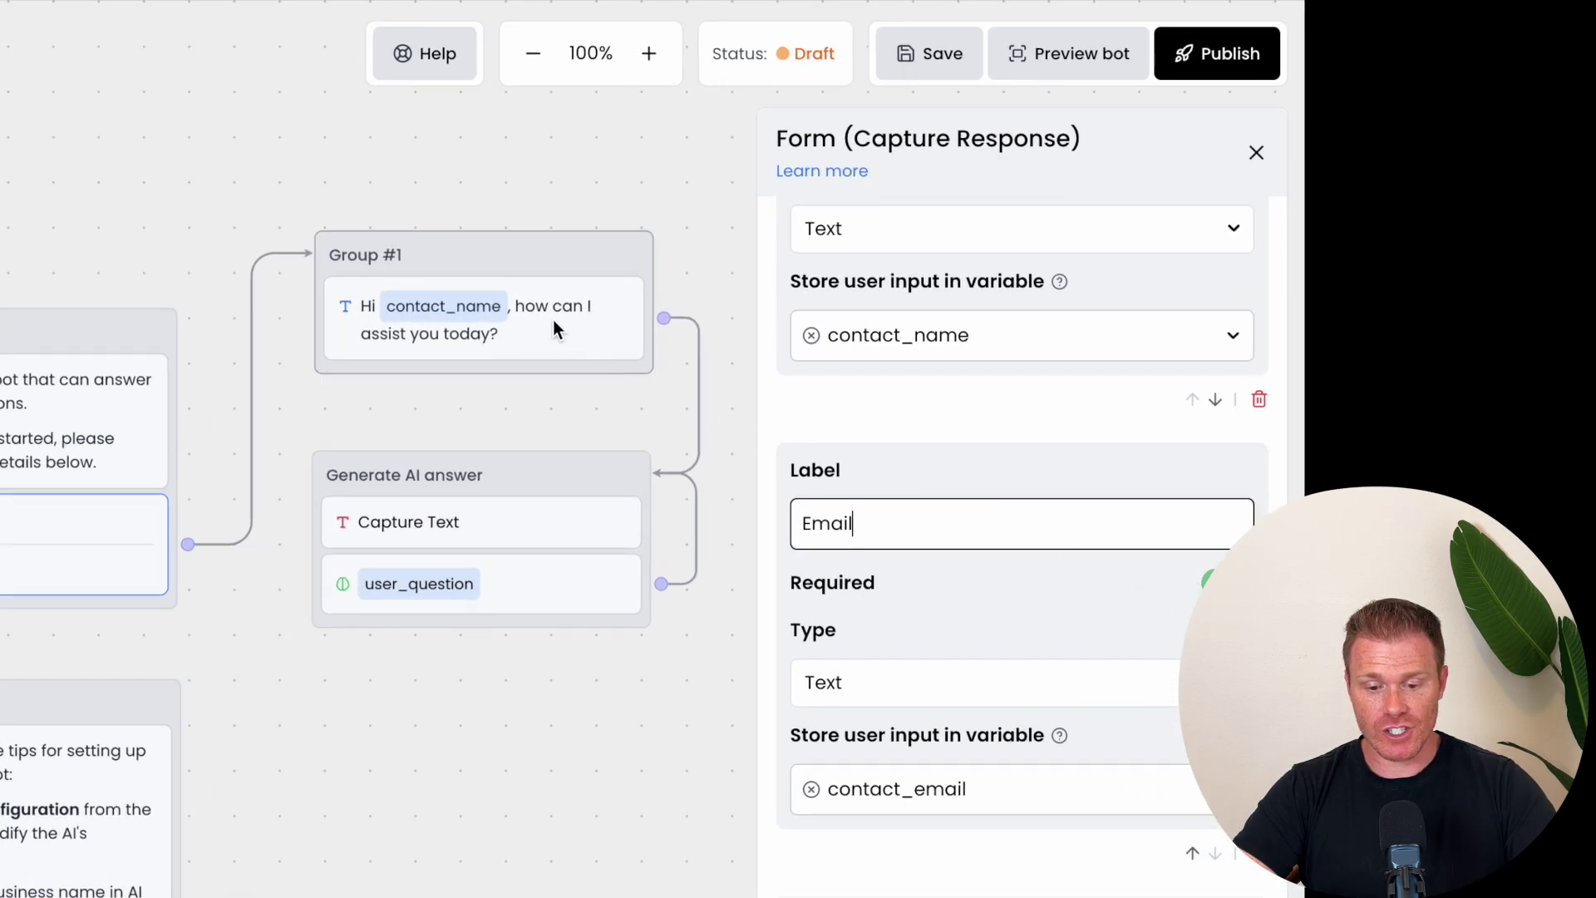
click(1258, 157)
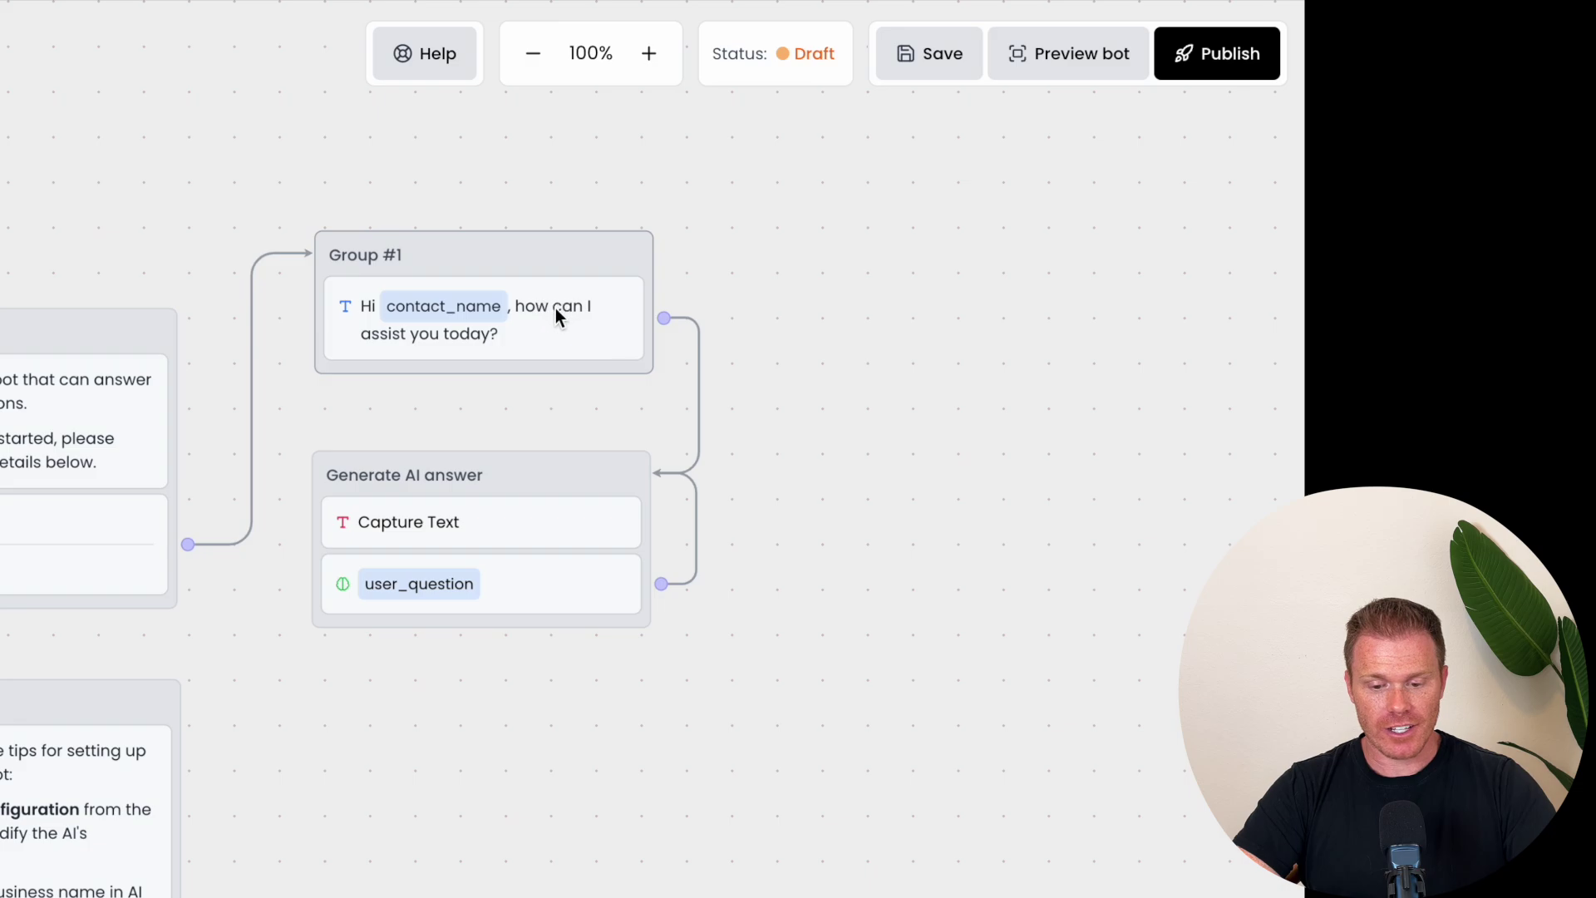
click(533, 333)
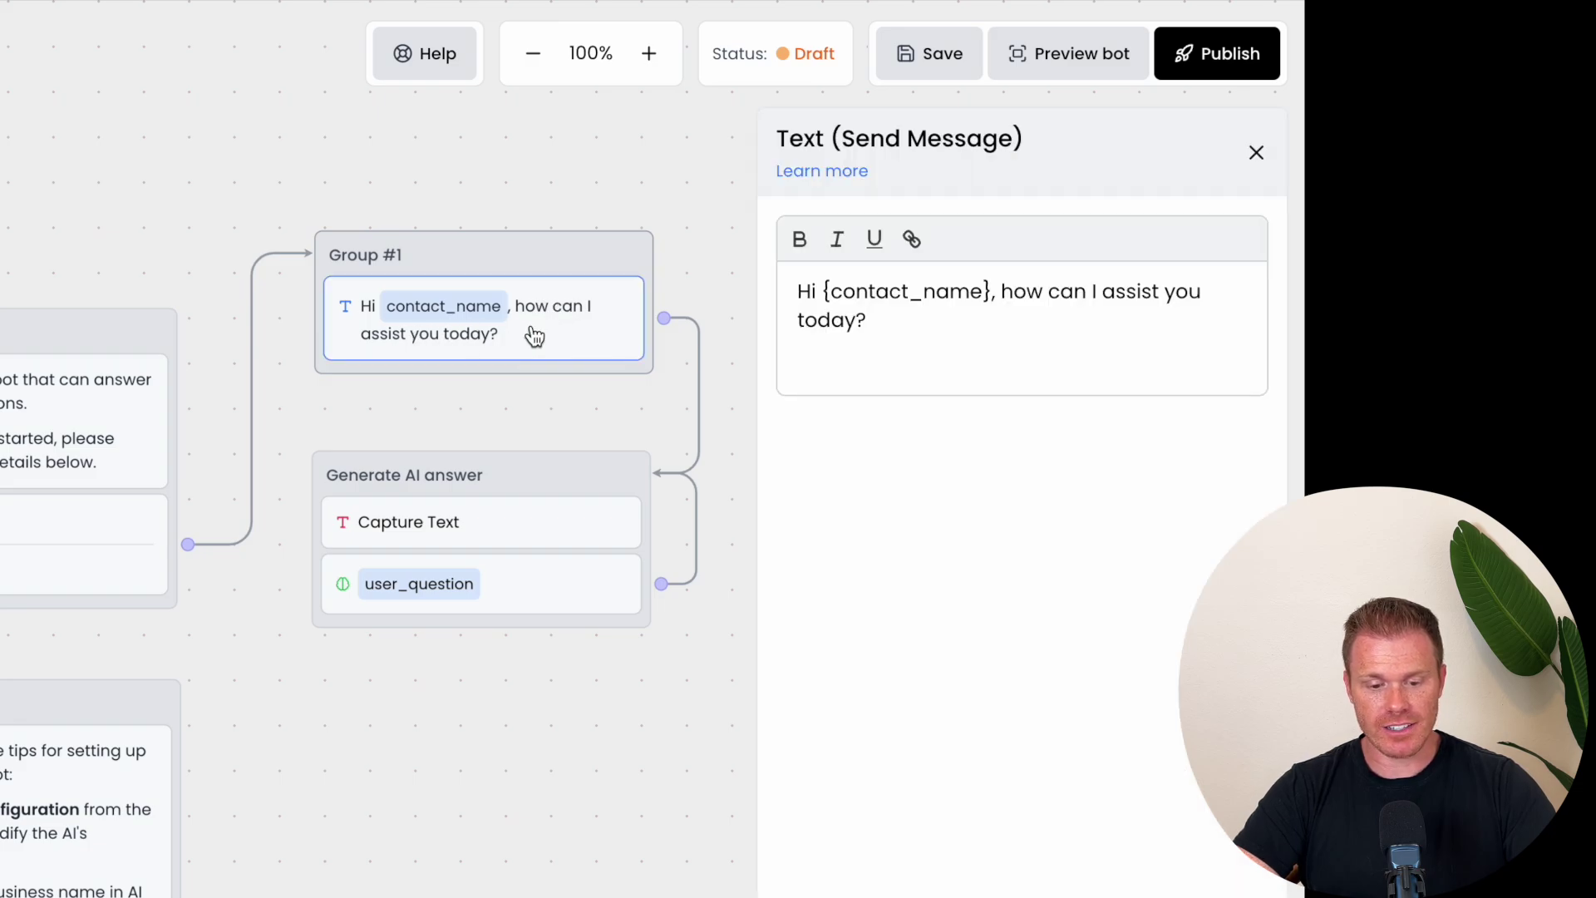
click(855, 292)
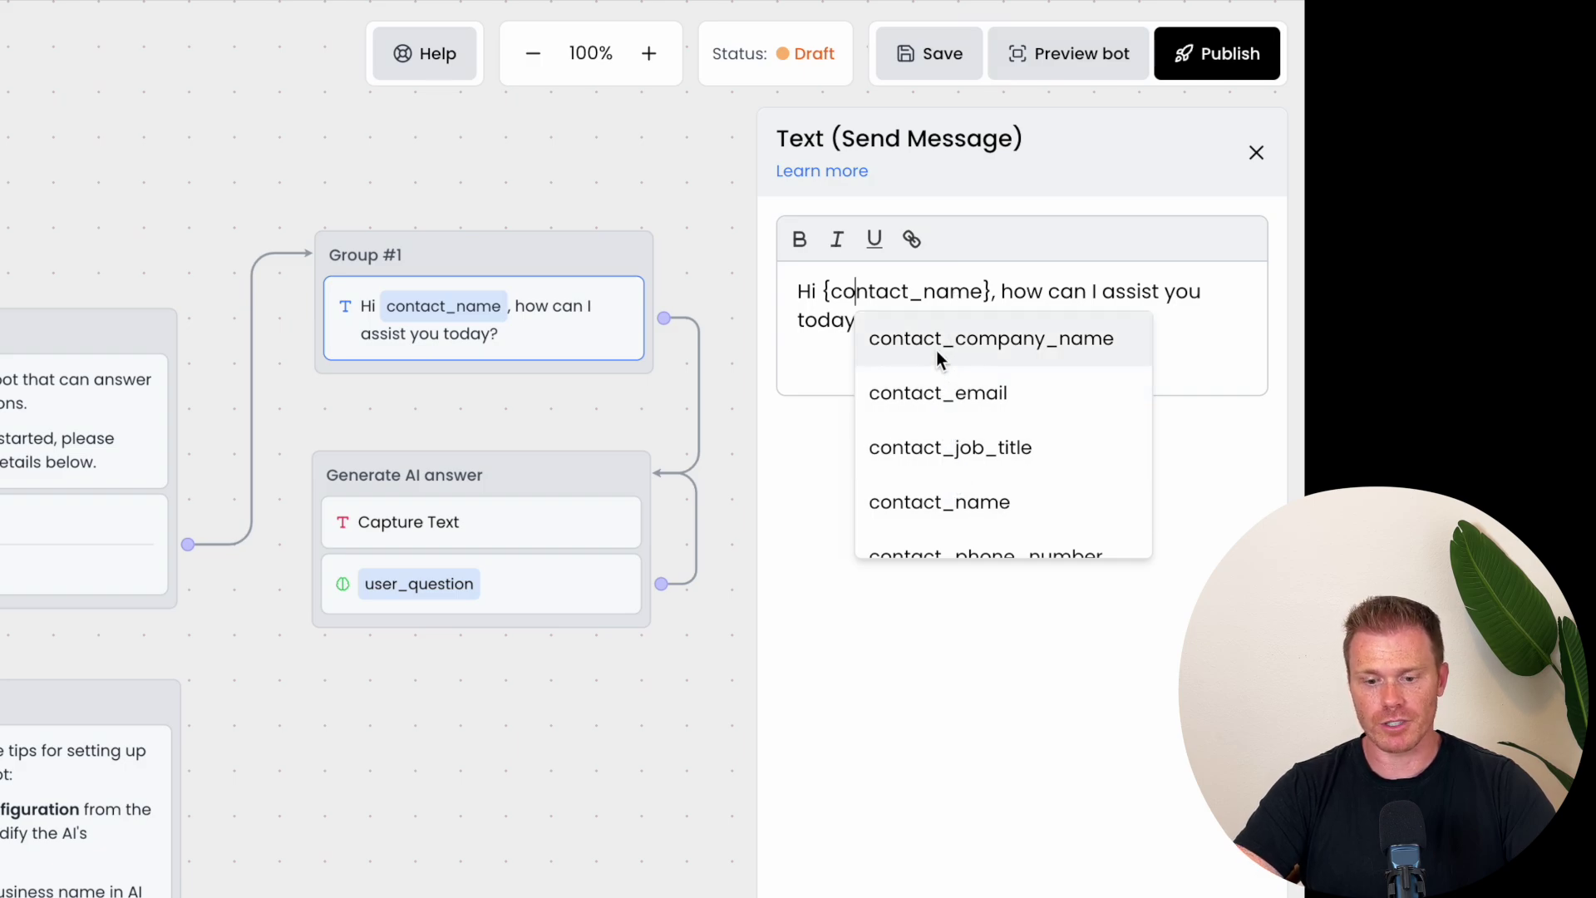
scroll(939, 427, down, 3)
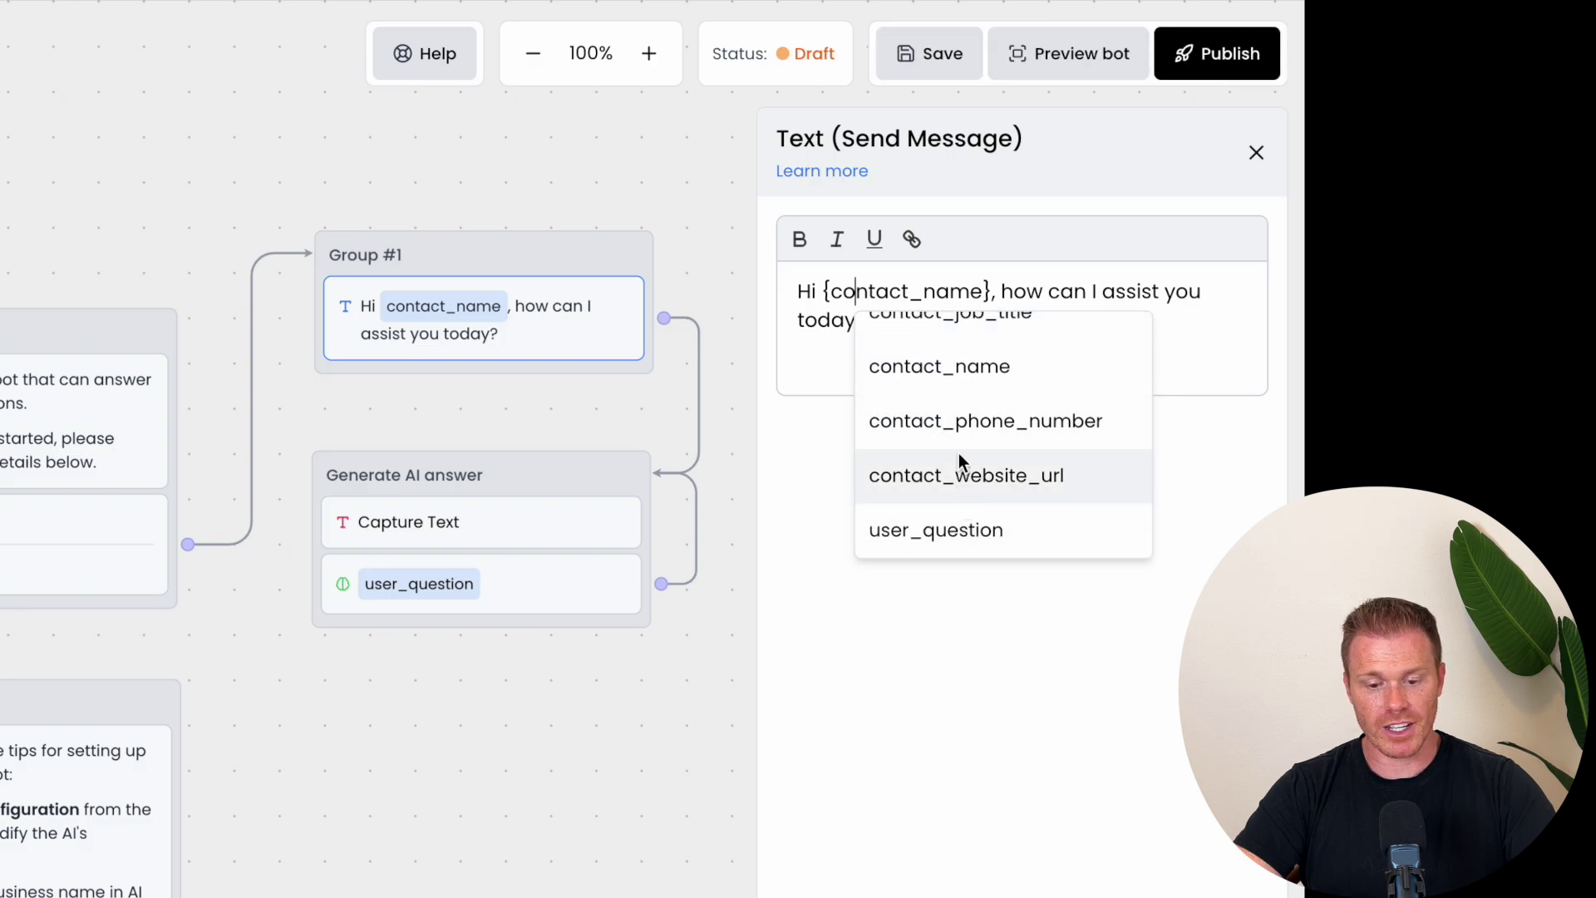
scroll(960, 452, up, 2)
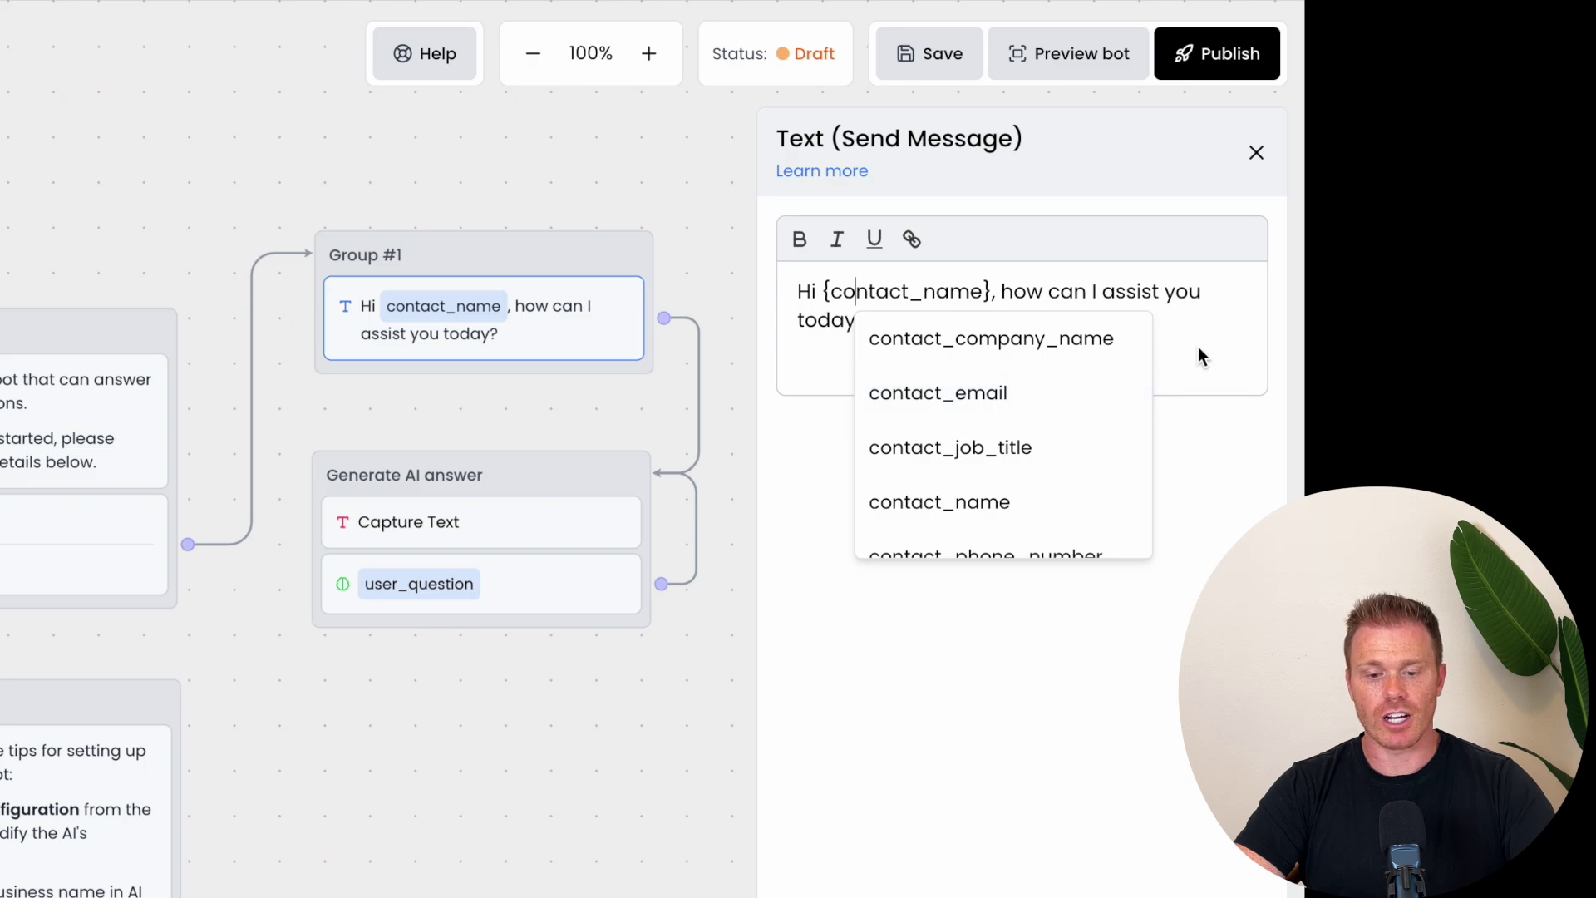
click(1201, 509)
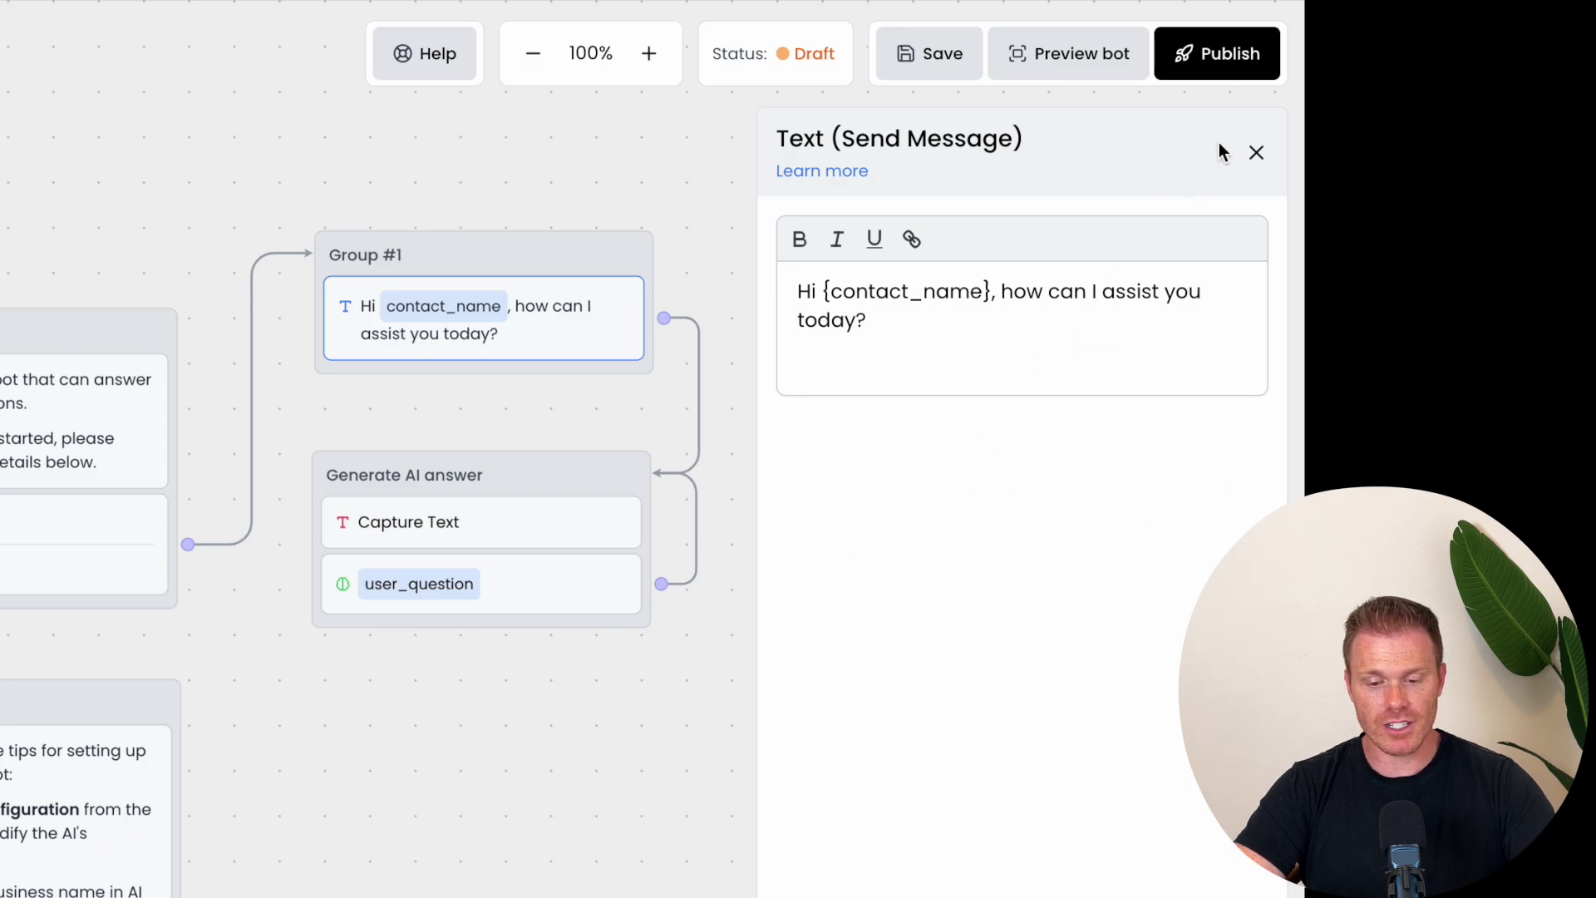
click(1256, 152)
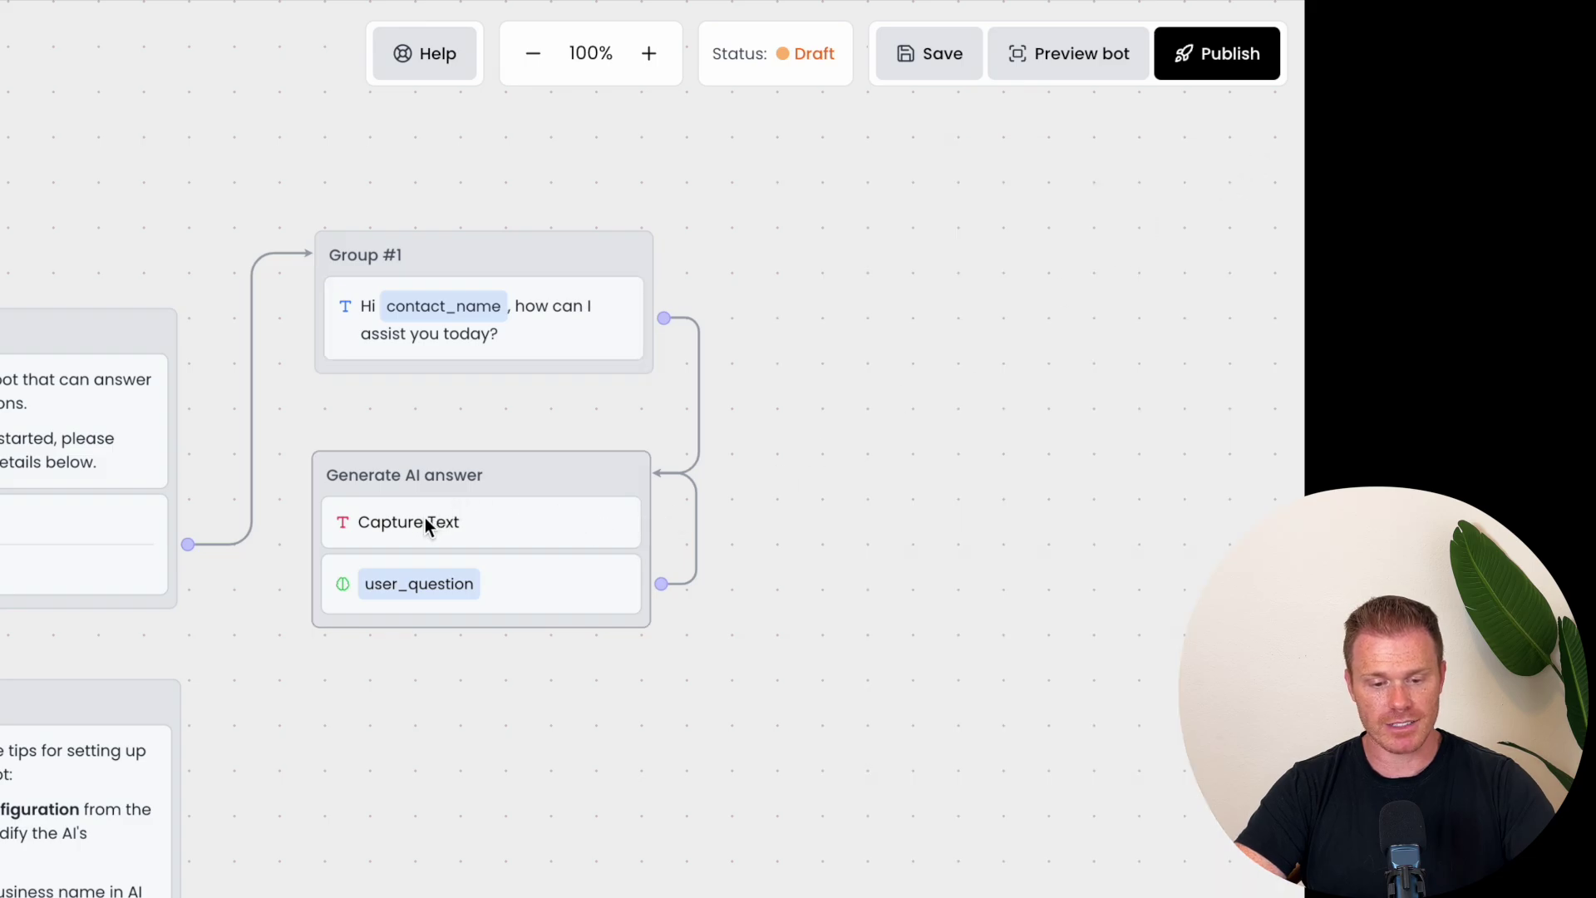
Step: Confirm the Capture Text step stores replies in user_question, stays Required, and allows 1–1000 characters
click(492, 527)
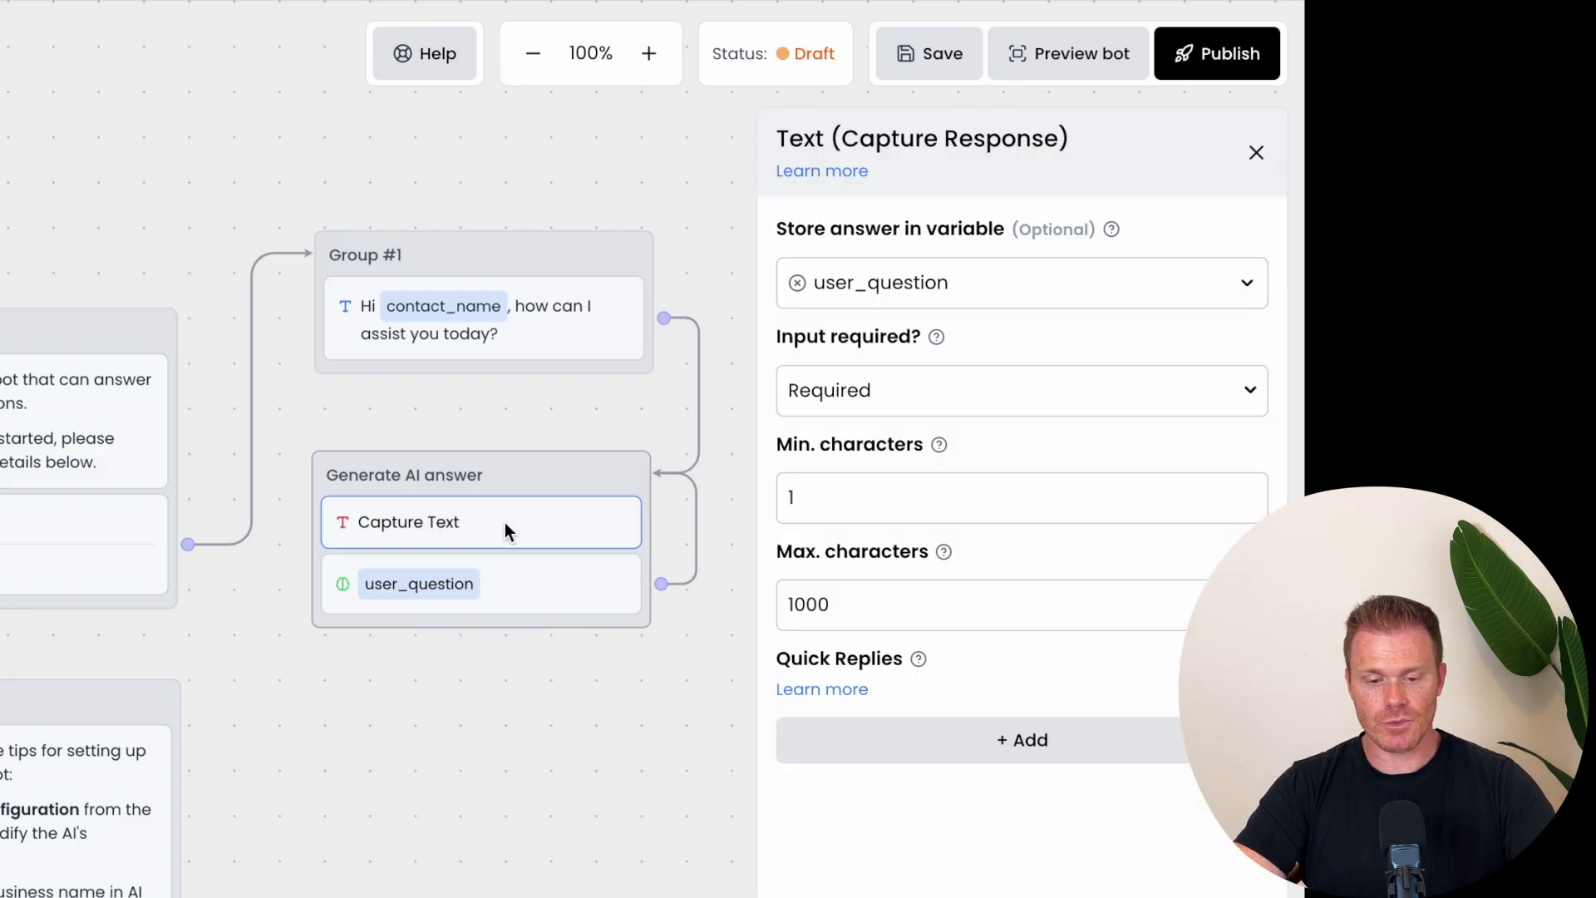
click(1094, 278)
click(1094, 278)
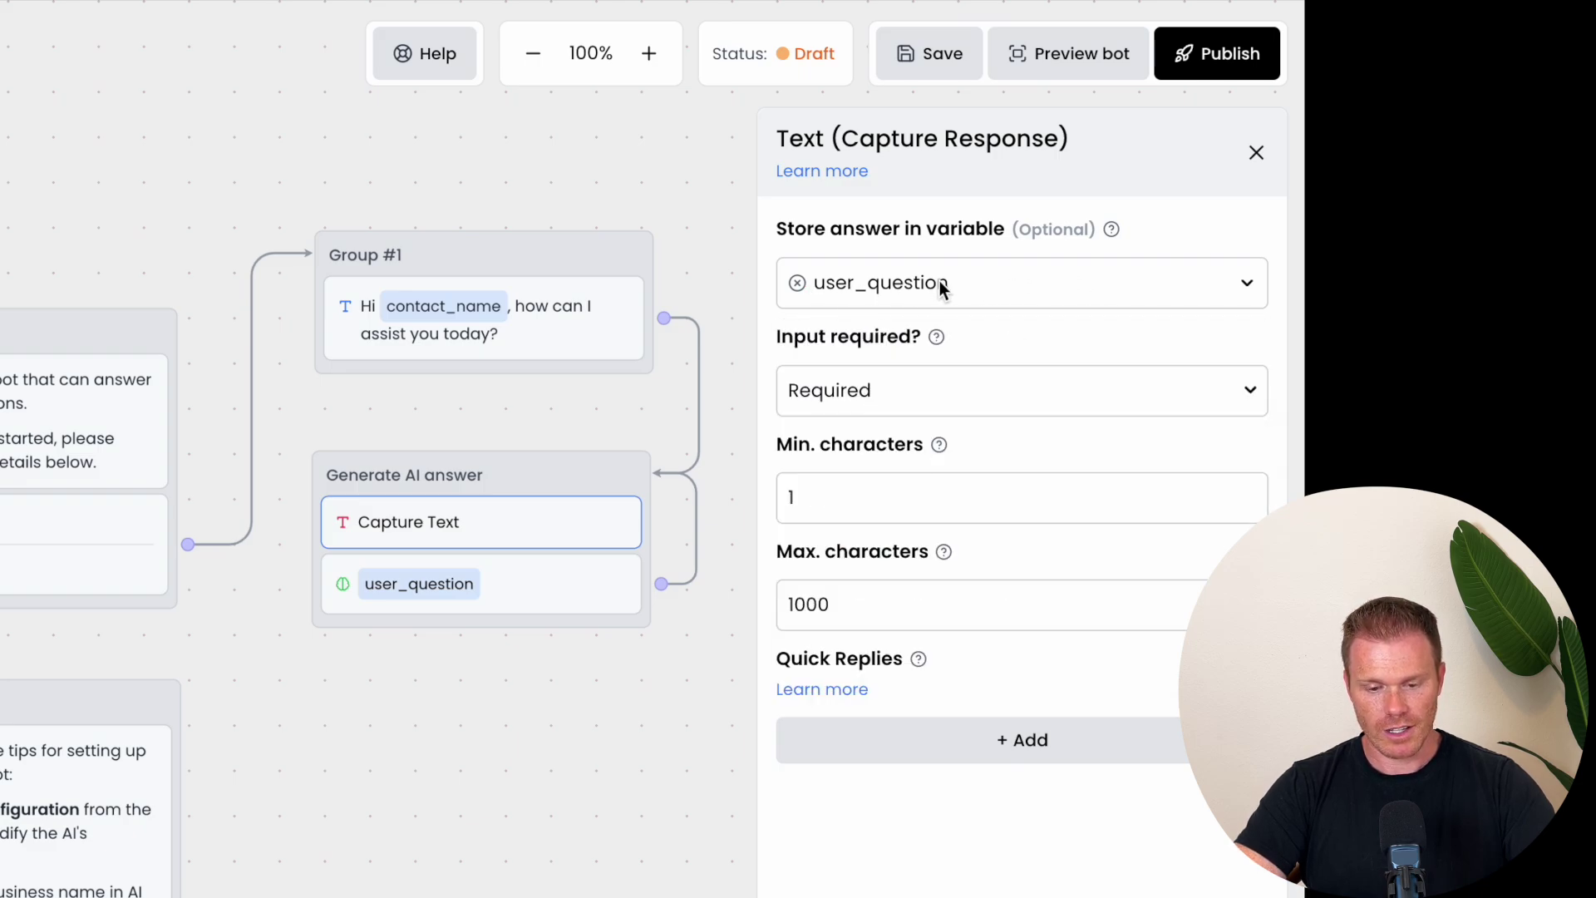
click(970, 396)
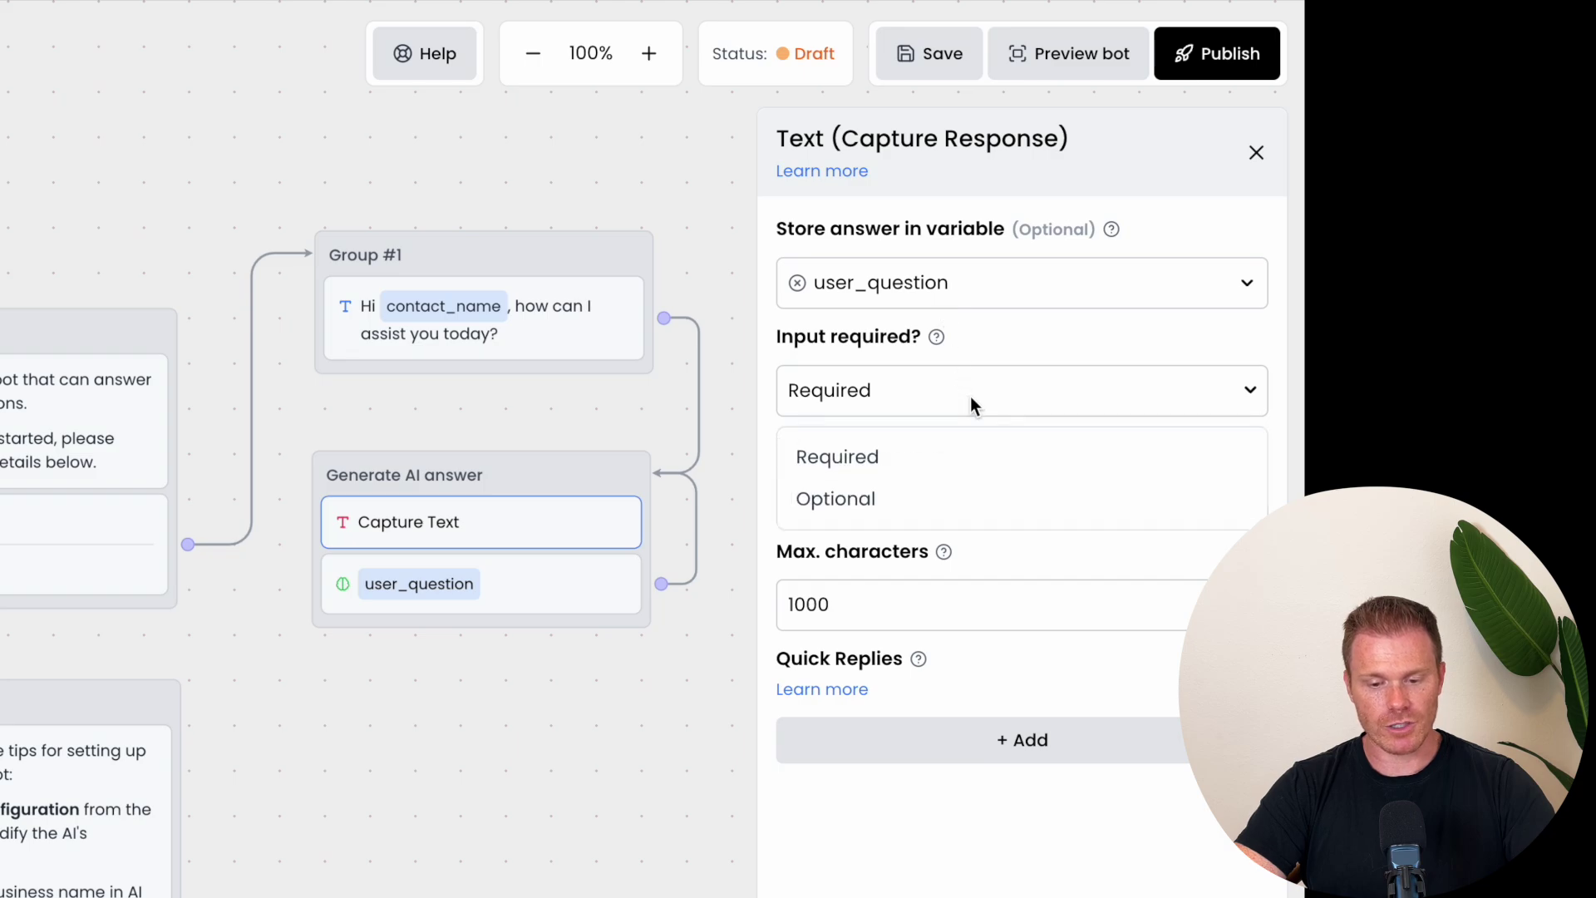
click(975, 380)
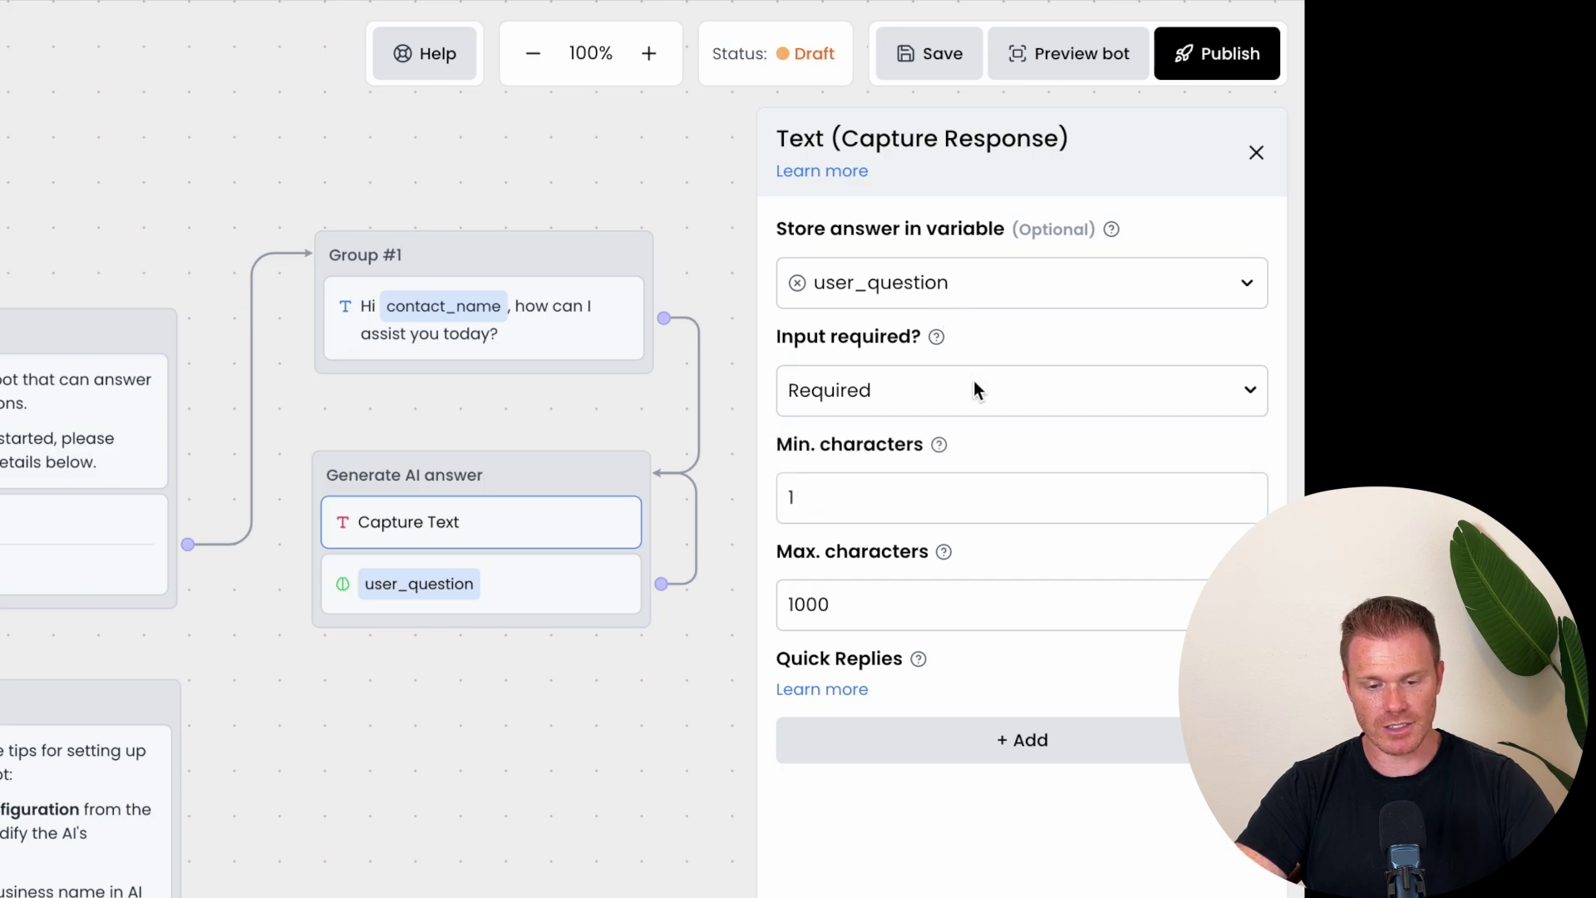
click(833, 498)
click(854, 602)
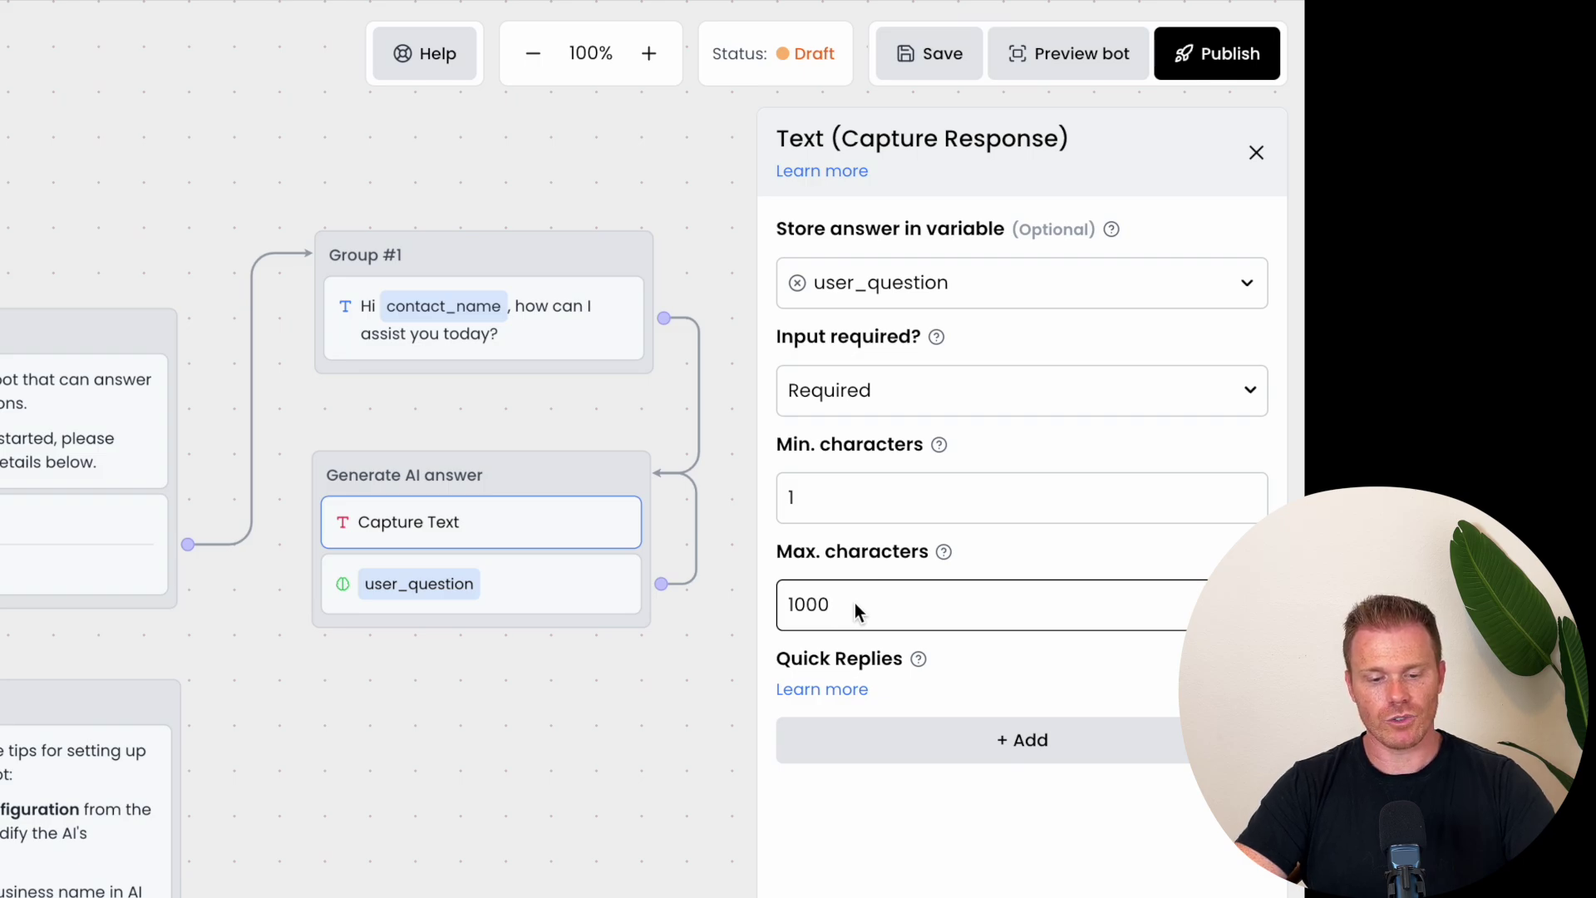
Step: Set the AI Response source to Knowledge Base for {user_question} and review the response variable options
click(522, 580)
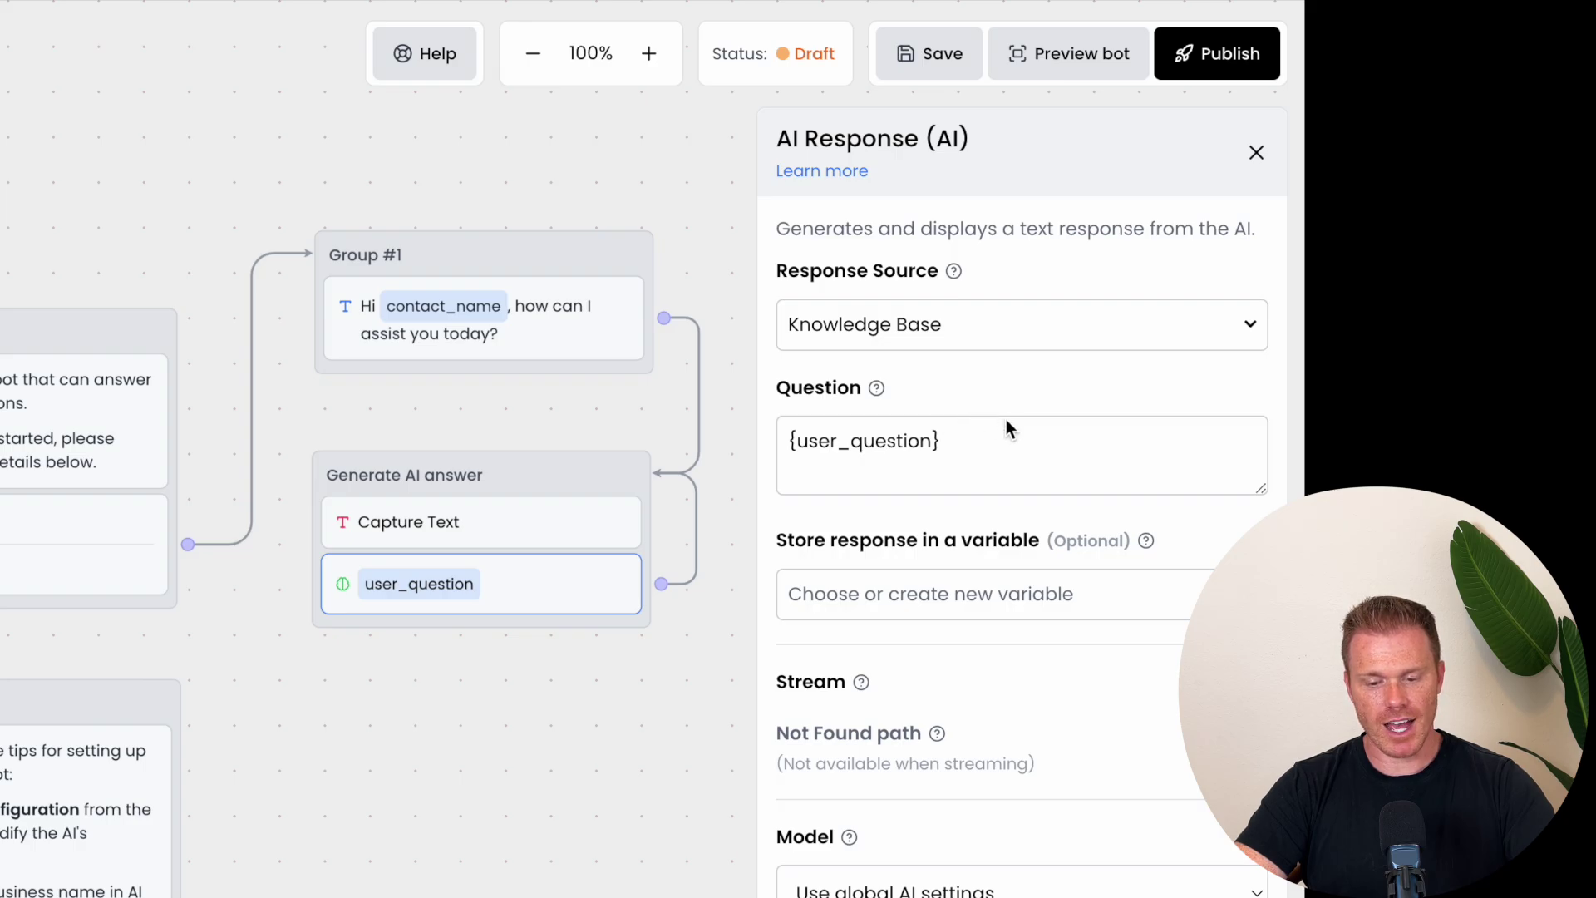
scroll(1006, 421, down, 3)
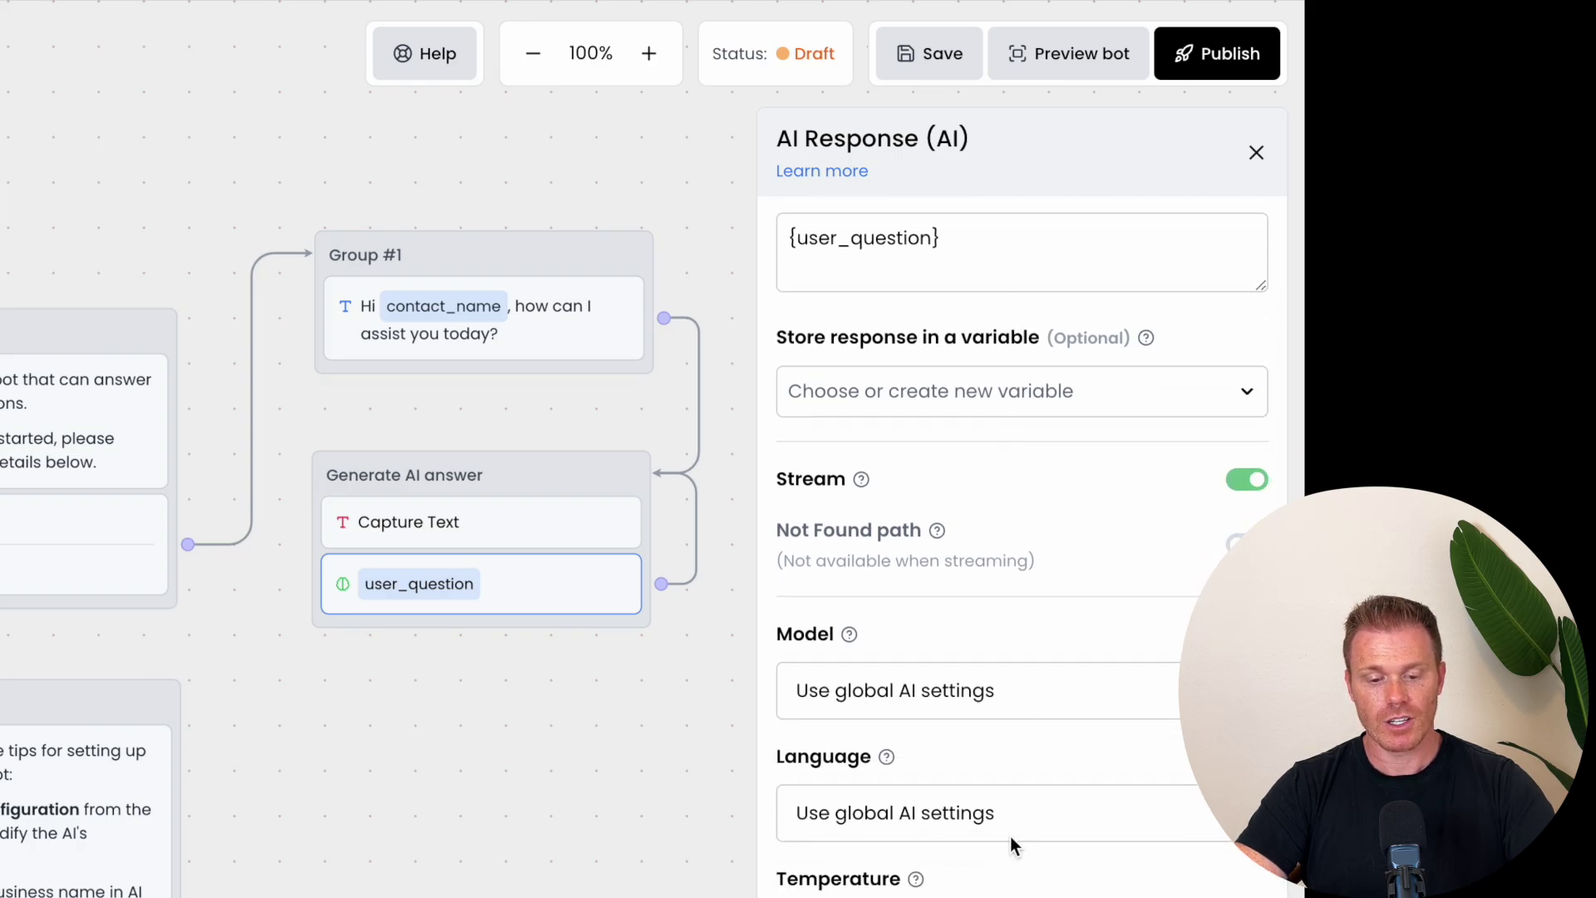
scroll(971, 733, up, 3)
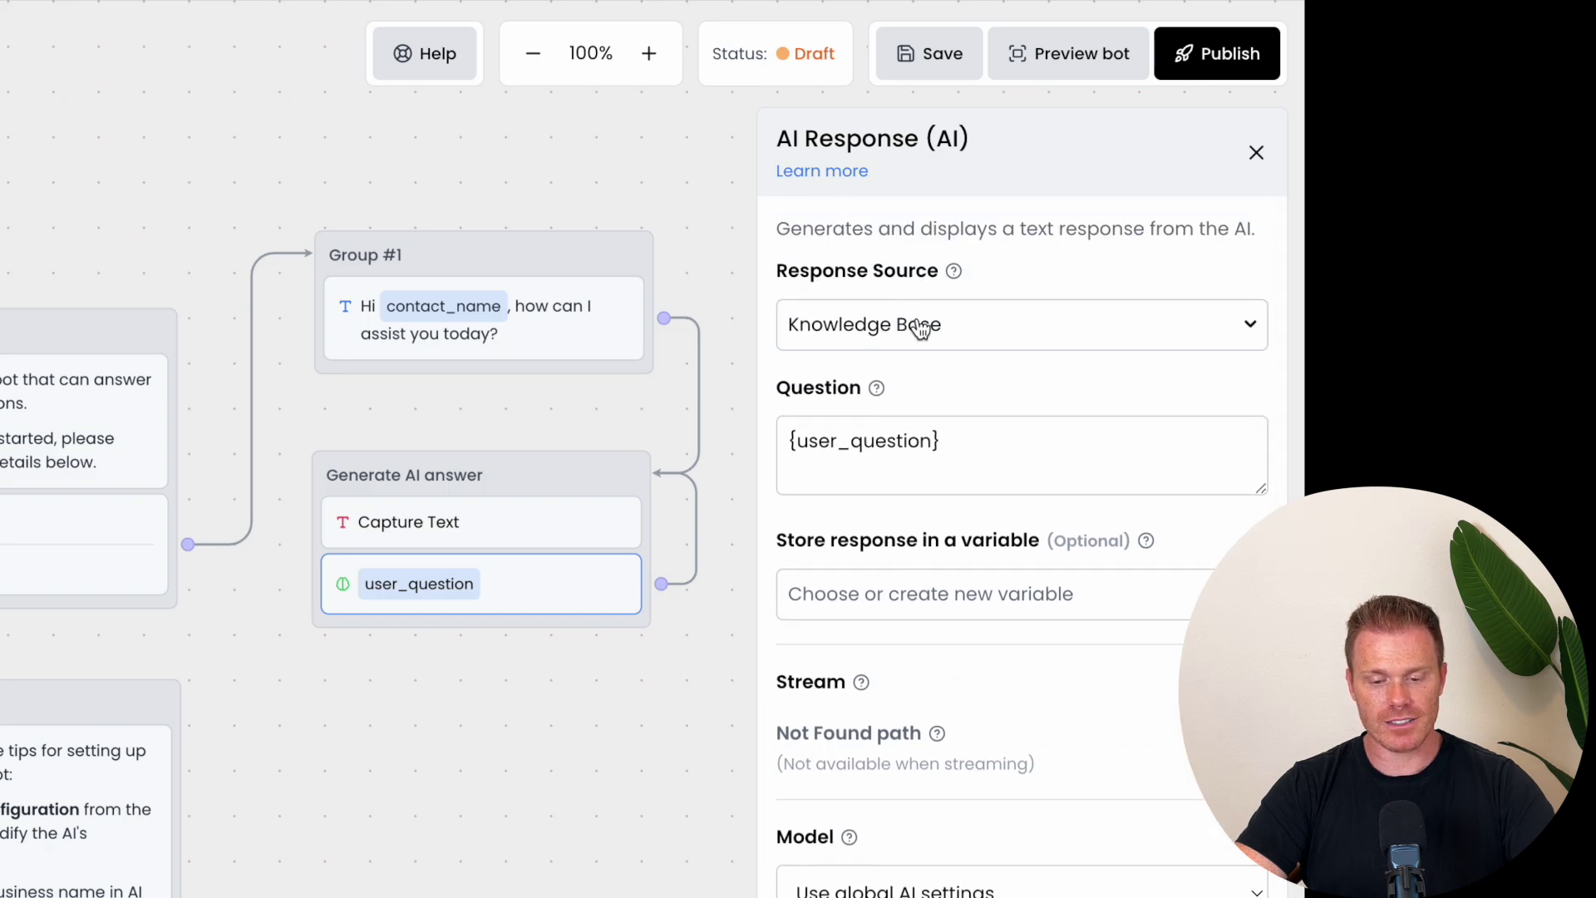
click(1251, 330)
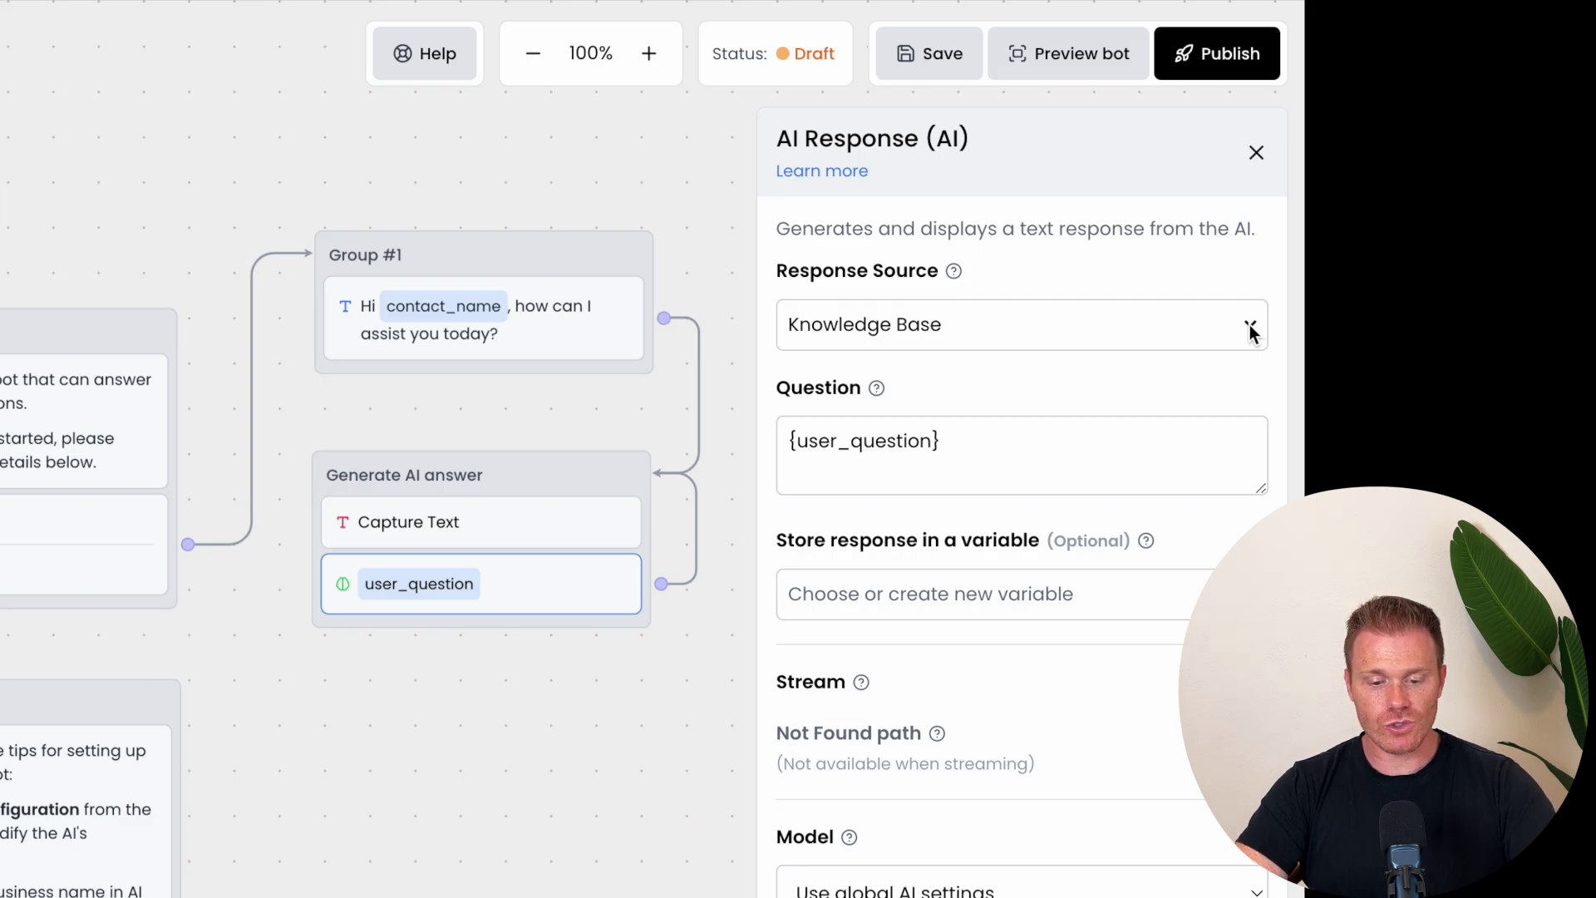
click(1250, 327)
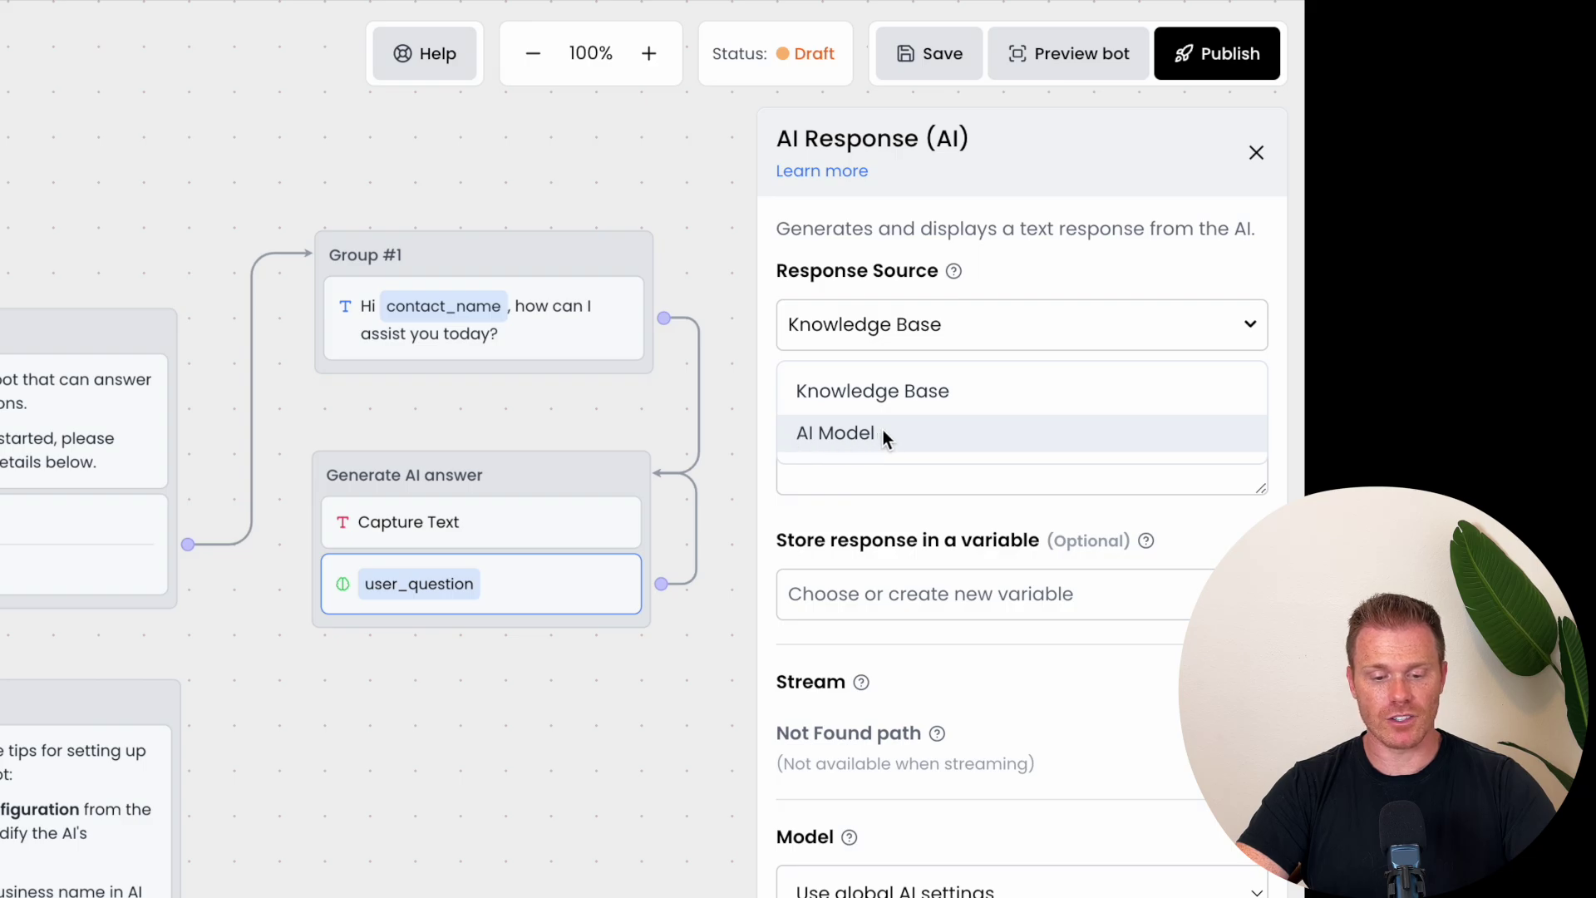
click(913, 387)
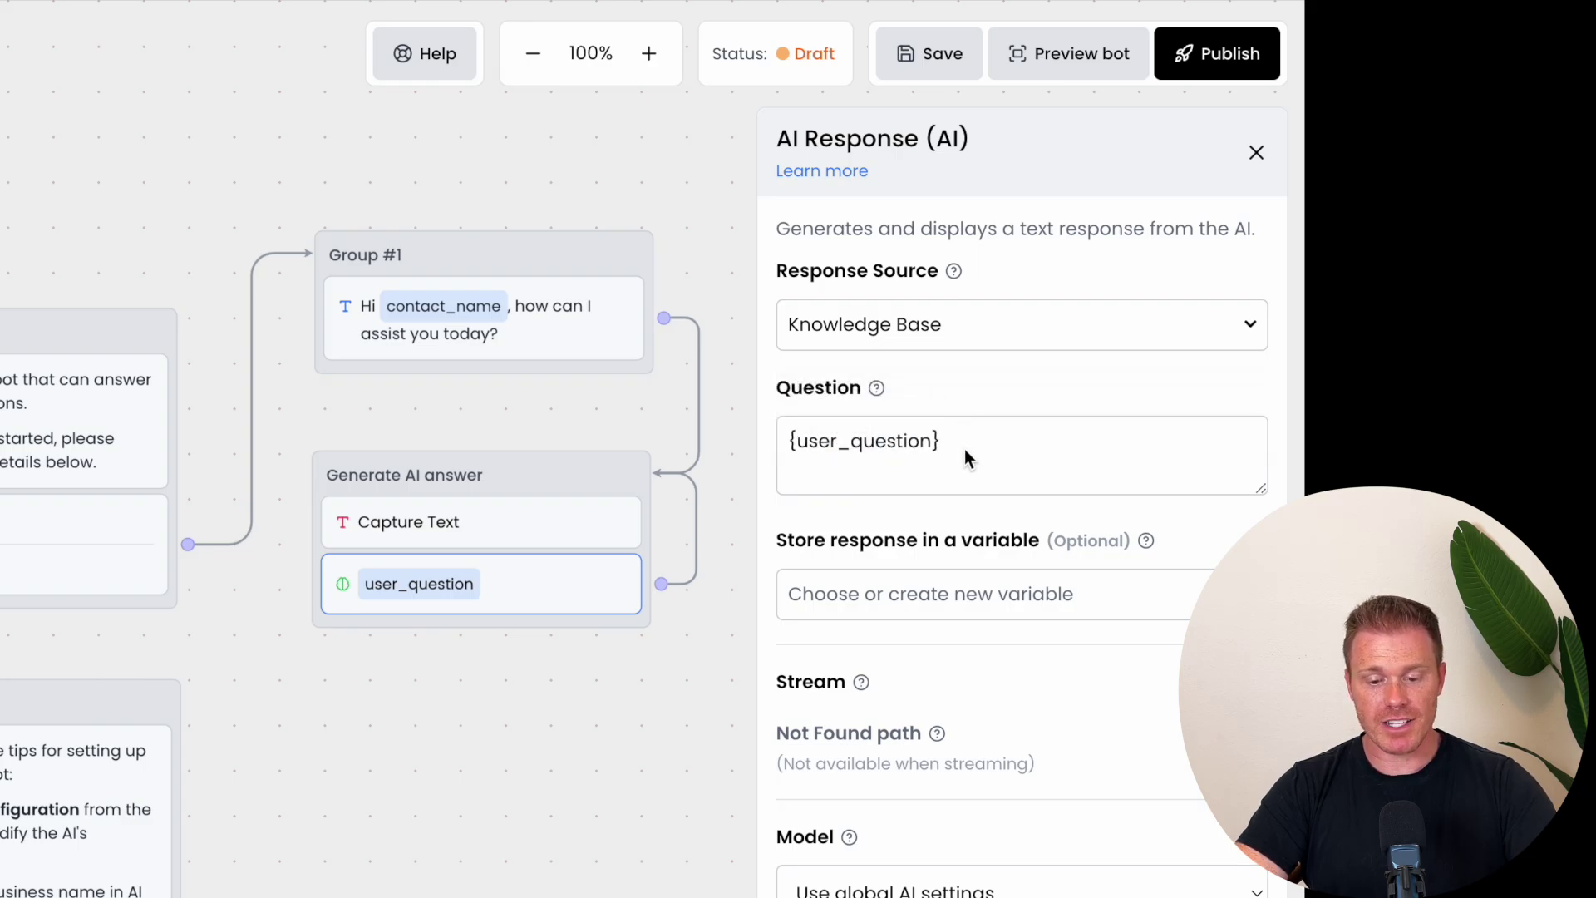
click(1046, 594)
click(1047, 594)
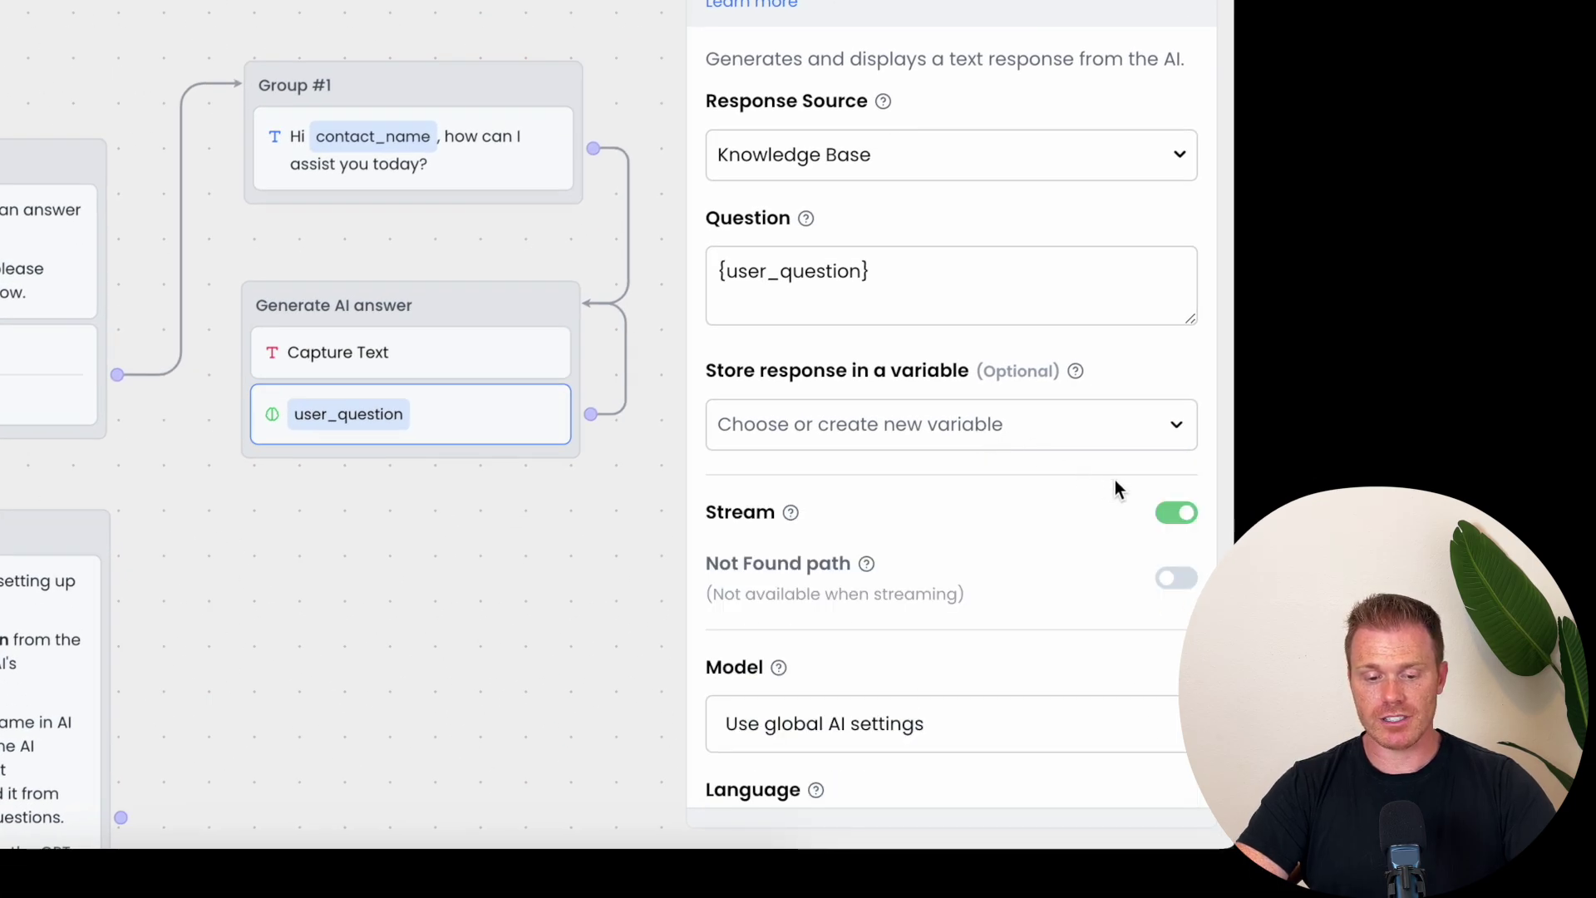
click(1170, 512)
click(1170, 512)
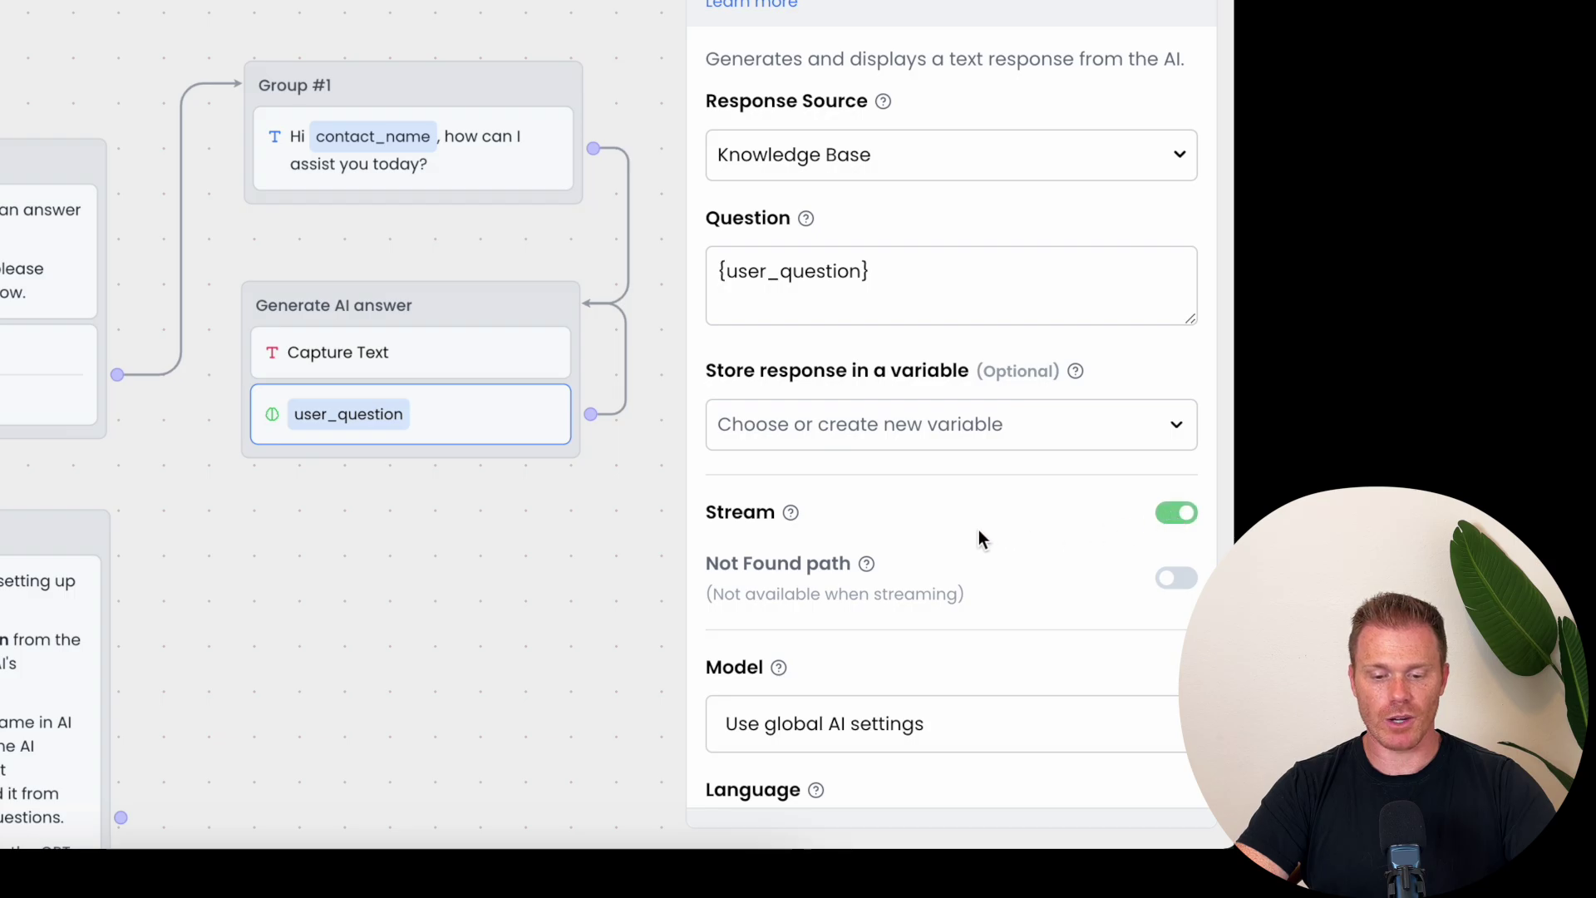
scroll(974, 529, down, 1)
scroll(969, 527, down, 3)
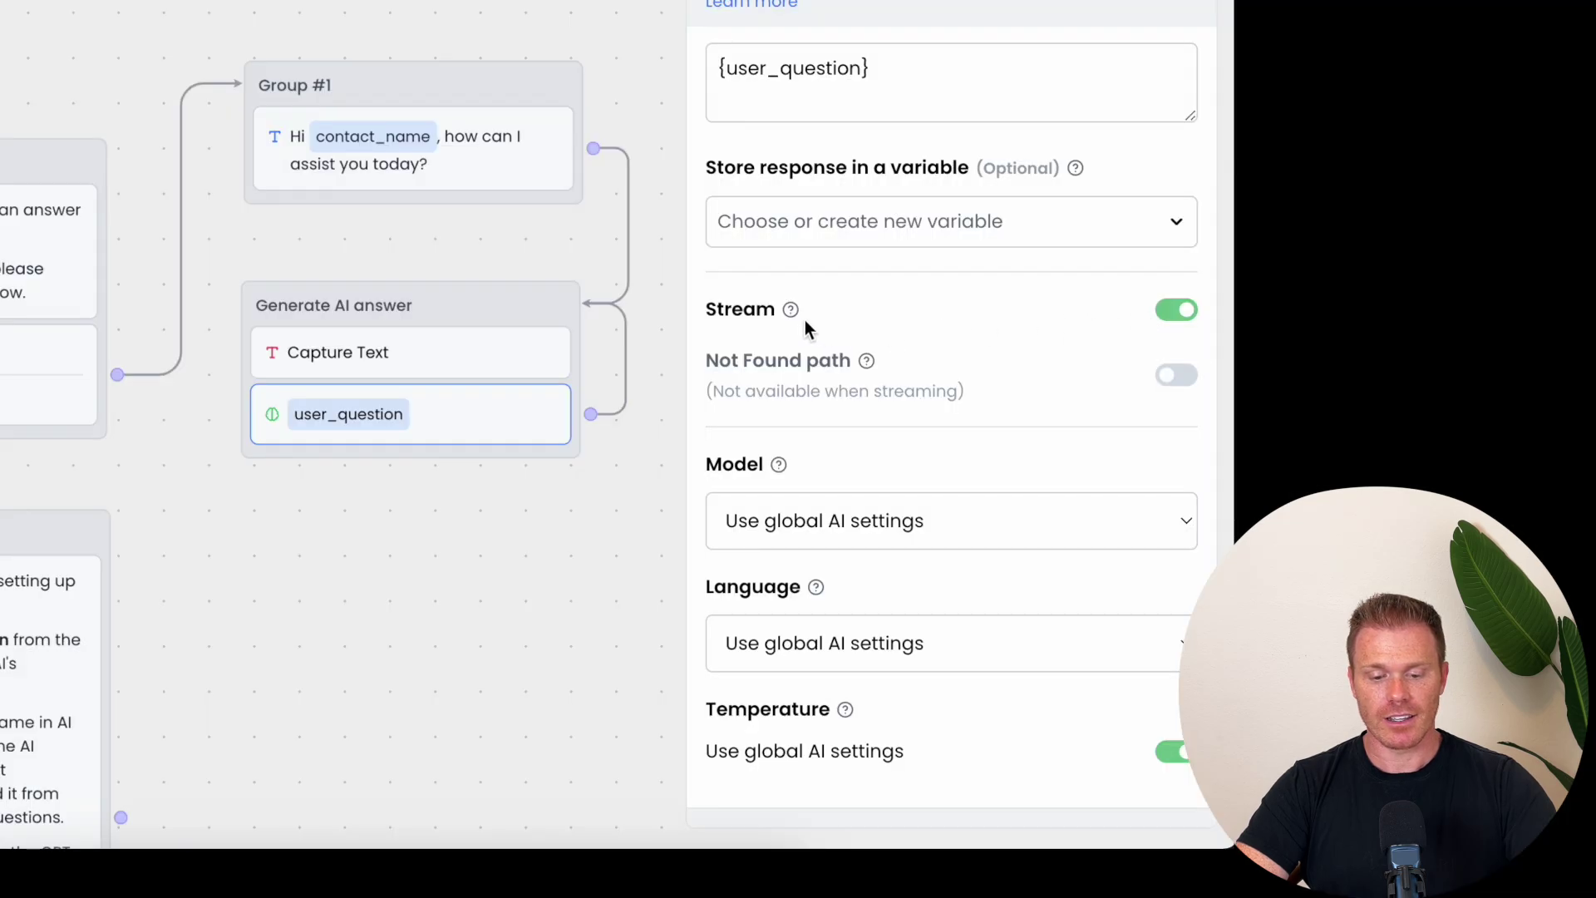
mouse_move(793, 314)
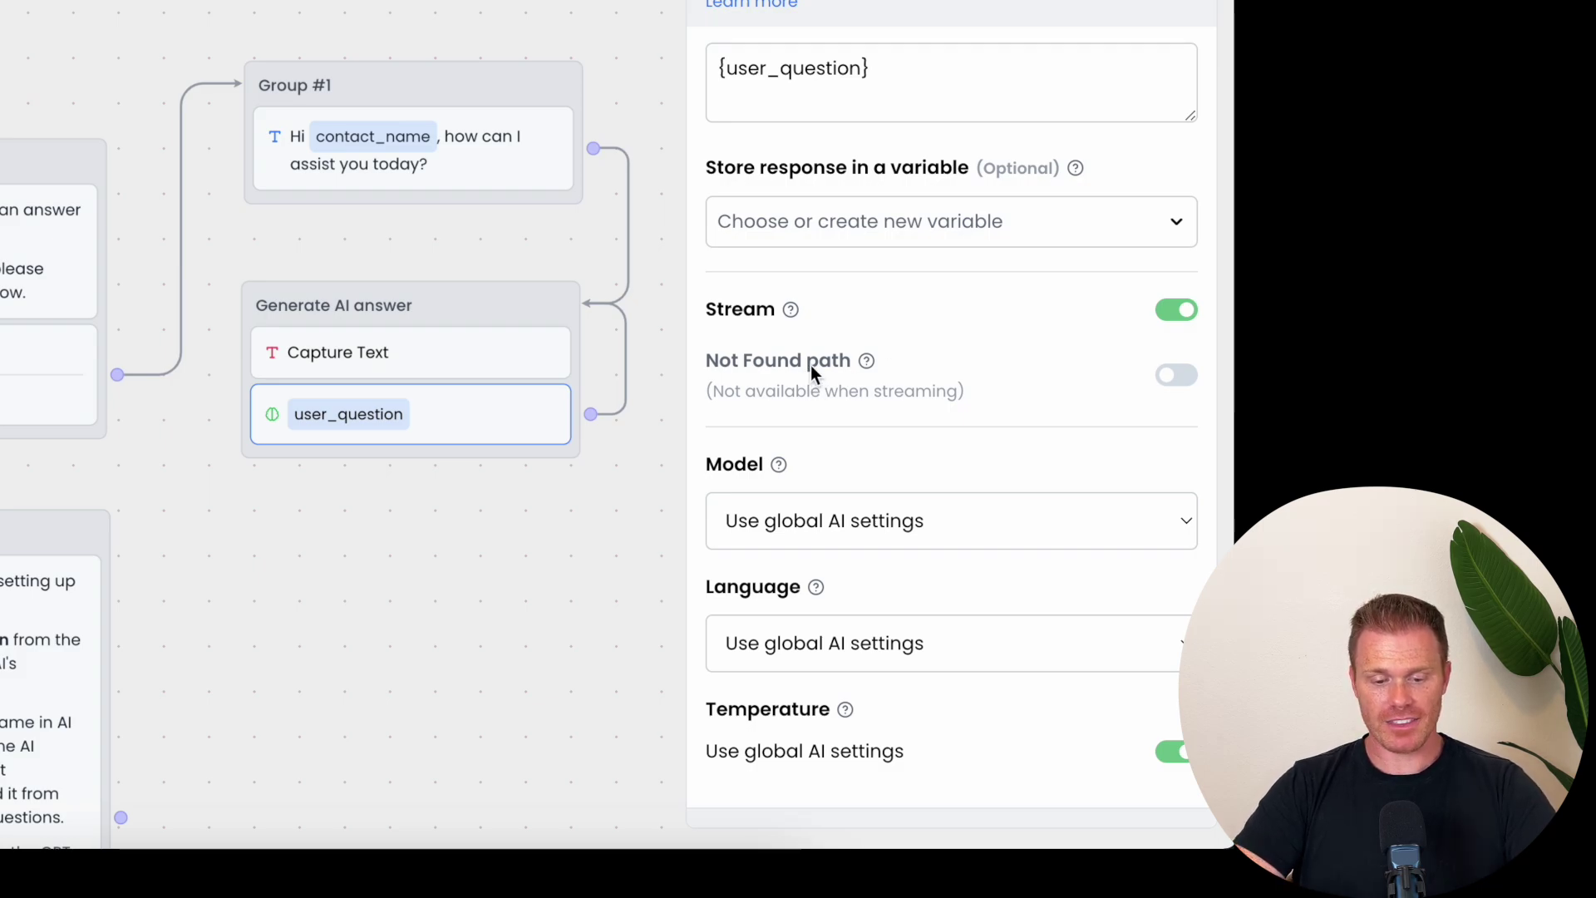
mouse_move(867, 362)
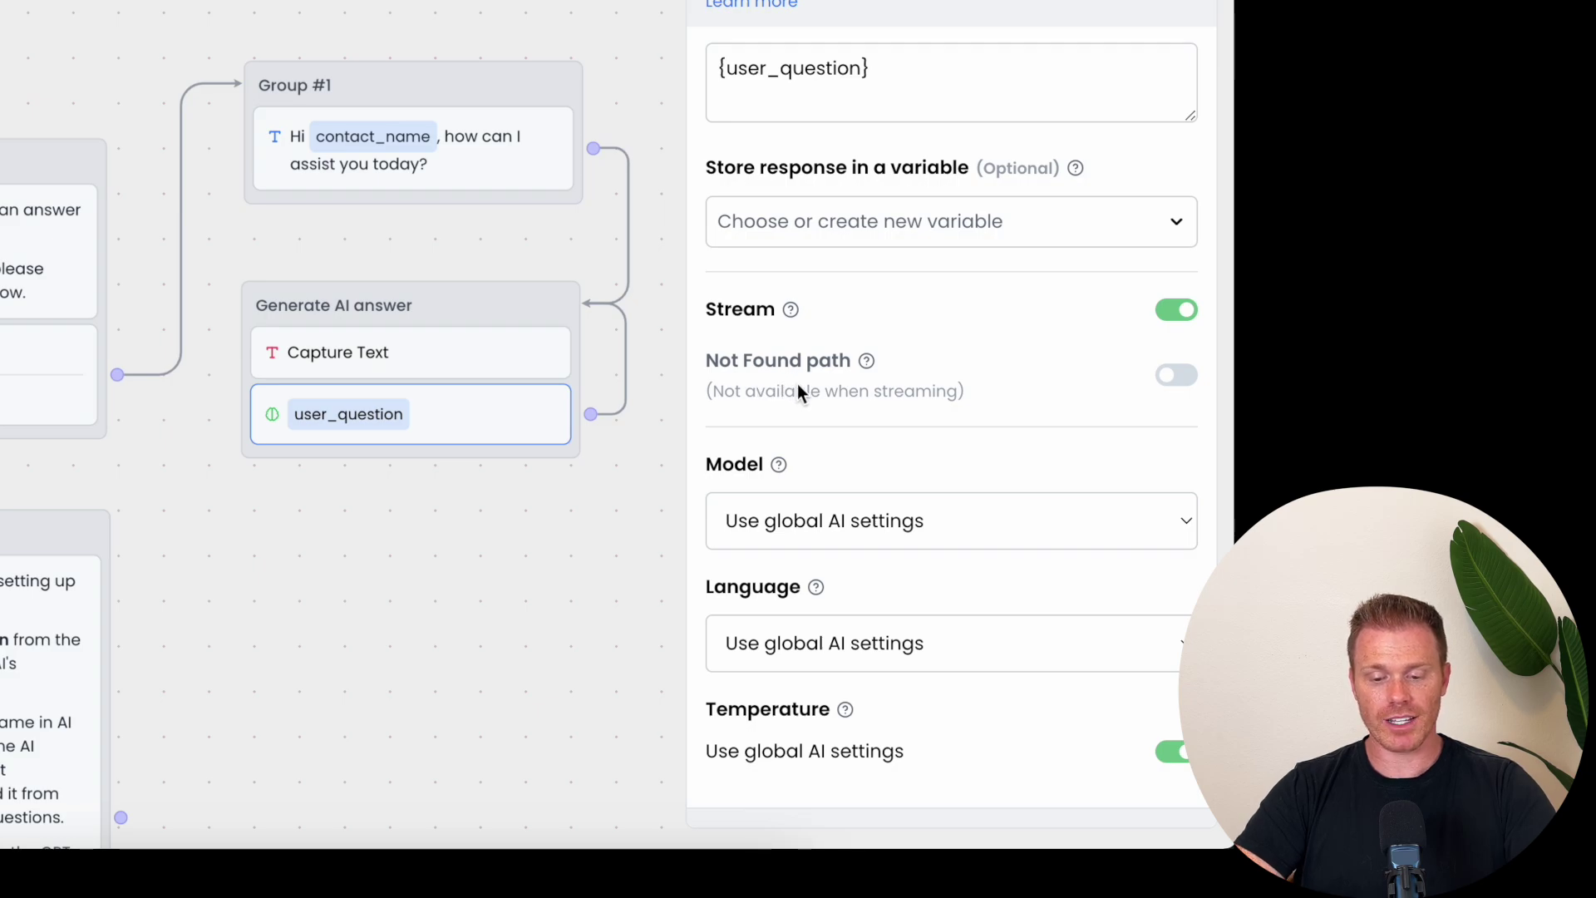
click(1174, 311)
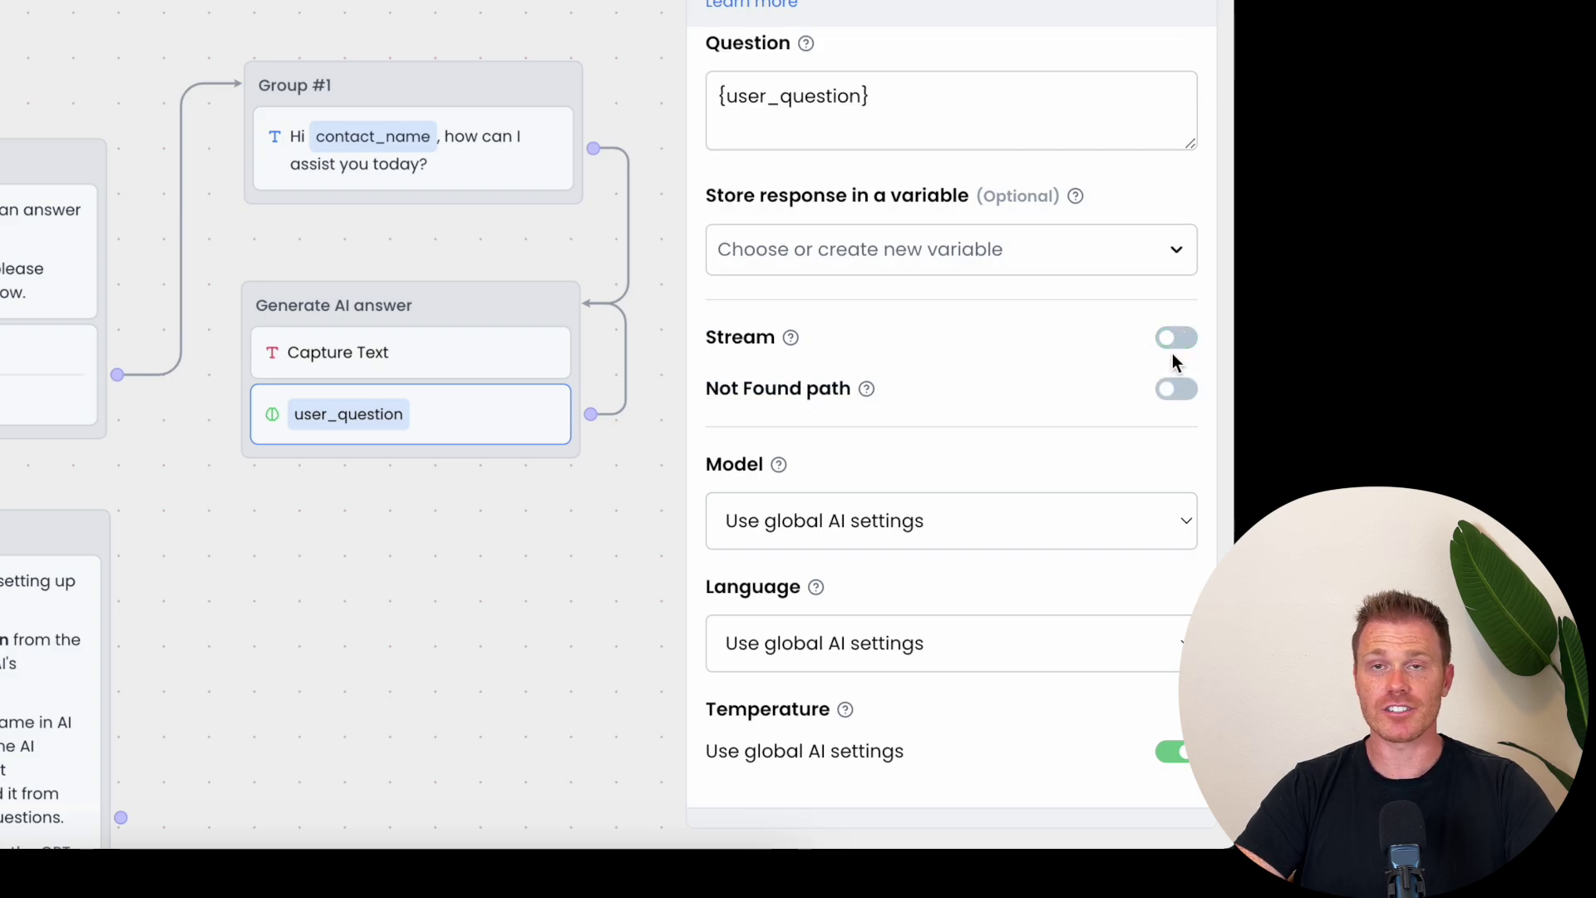
click(1173, 332)
click(1089, 534)
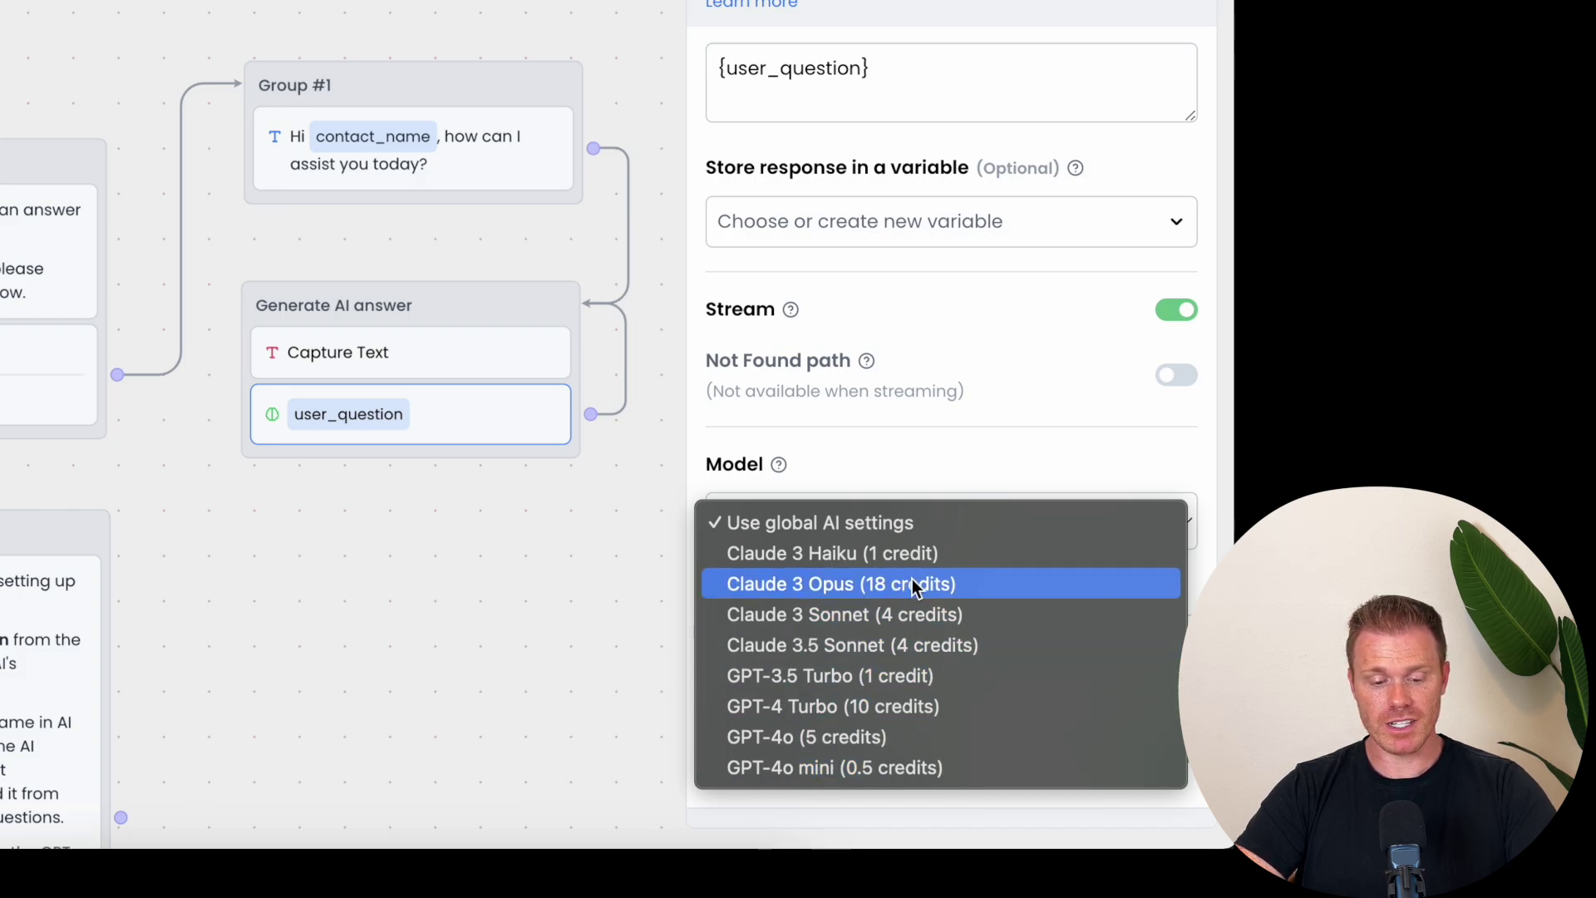
click(856, 527)
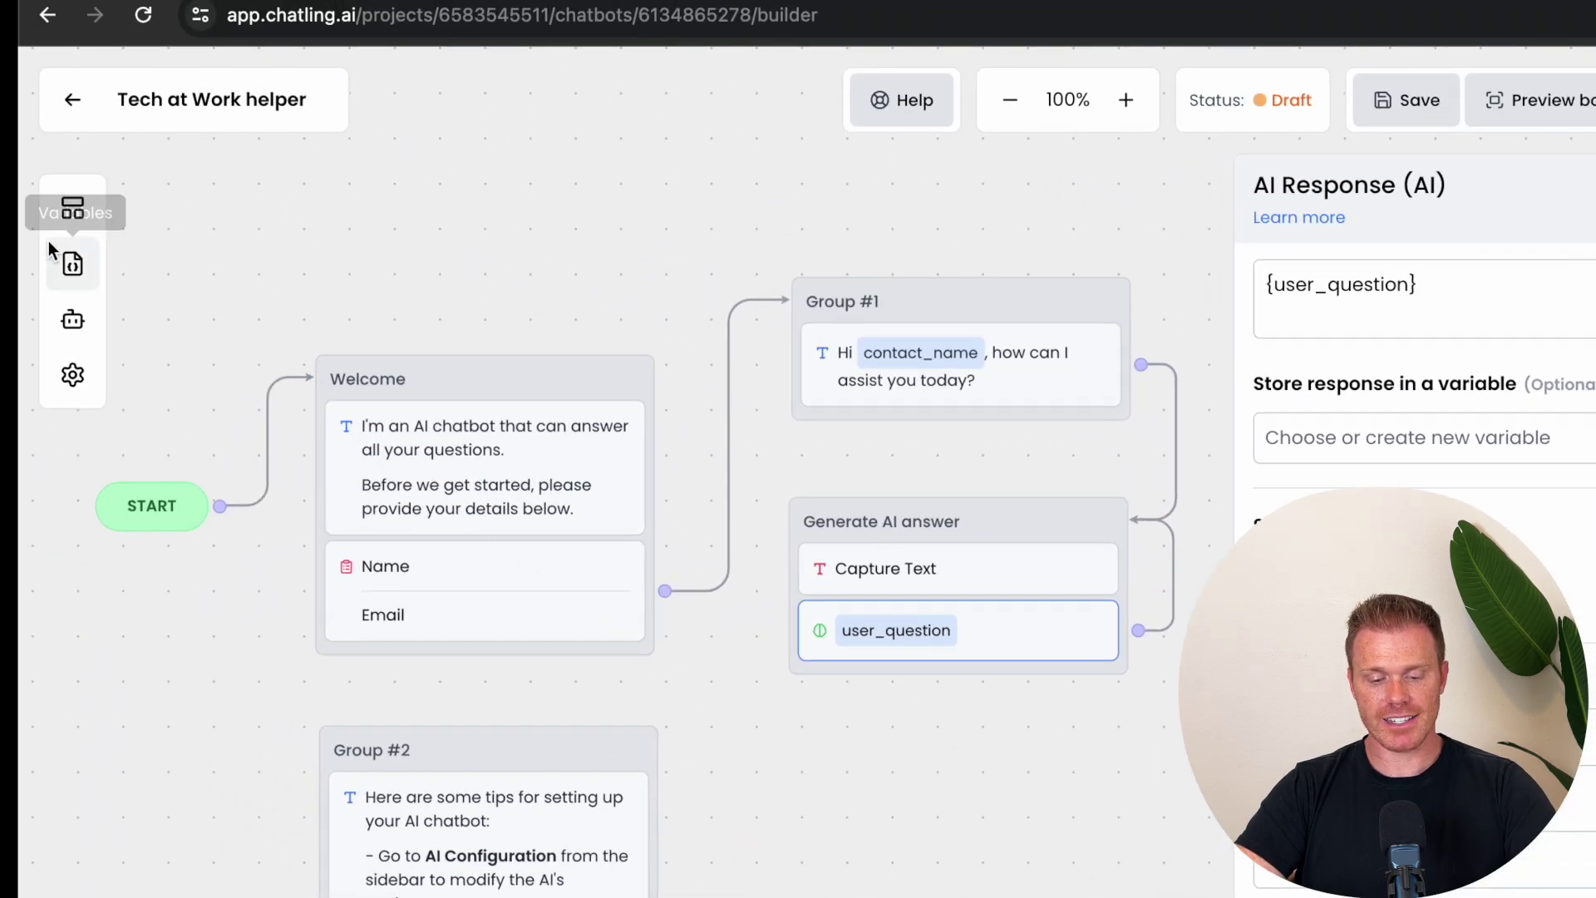
Step: Add the professional-tone and 5-sentence-limit example instructions and delete the empty instruction box
click(74, 327)
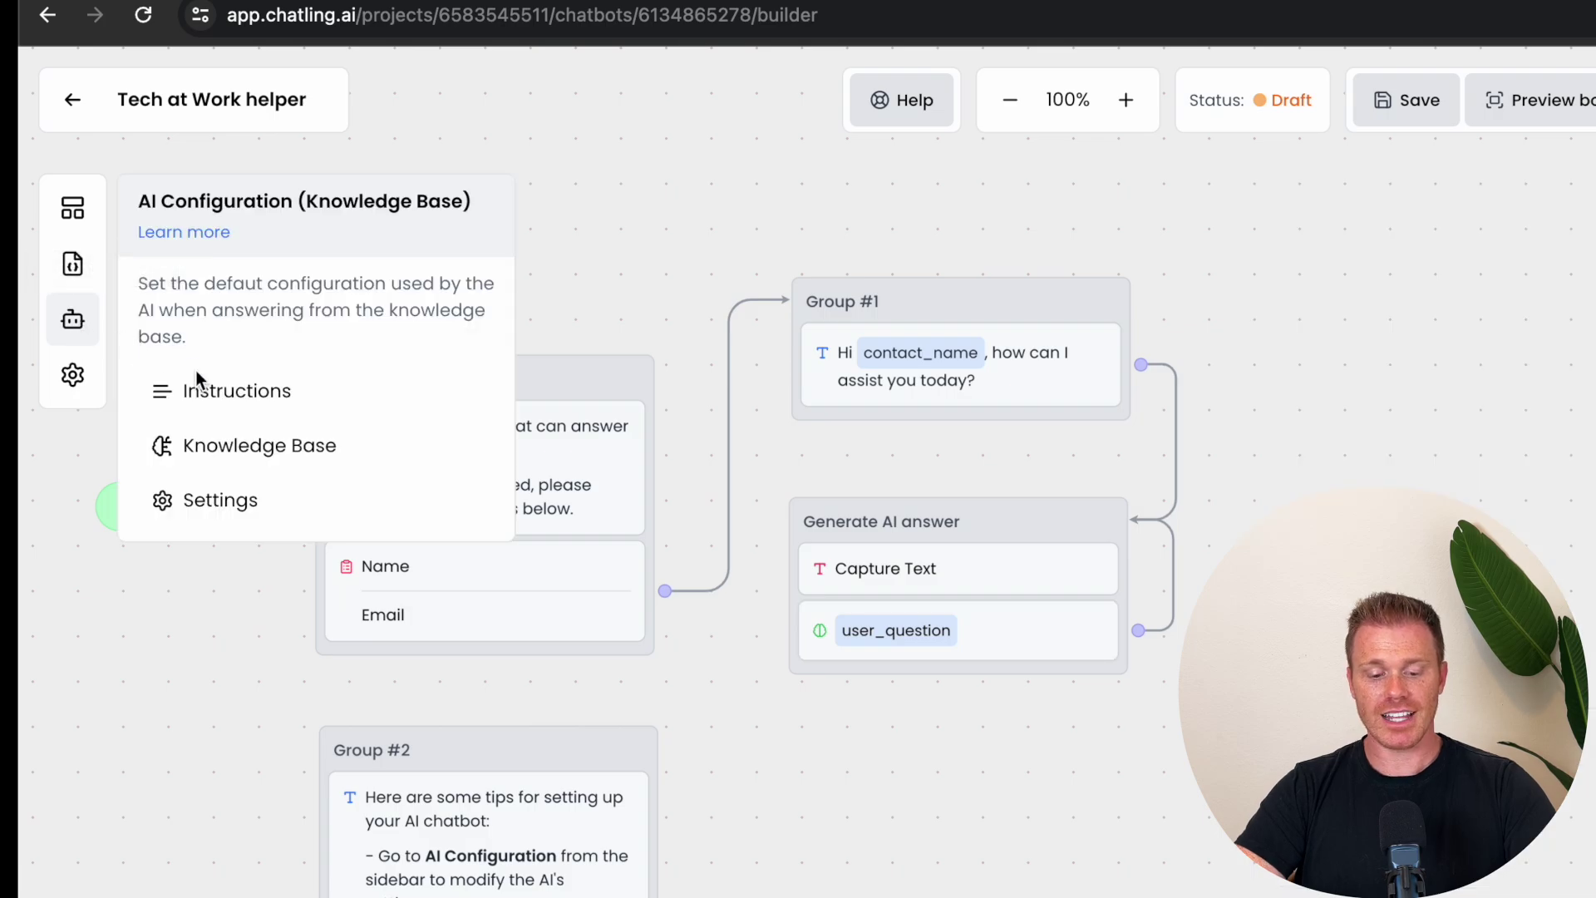
click(216, 394)
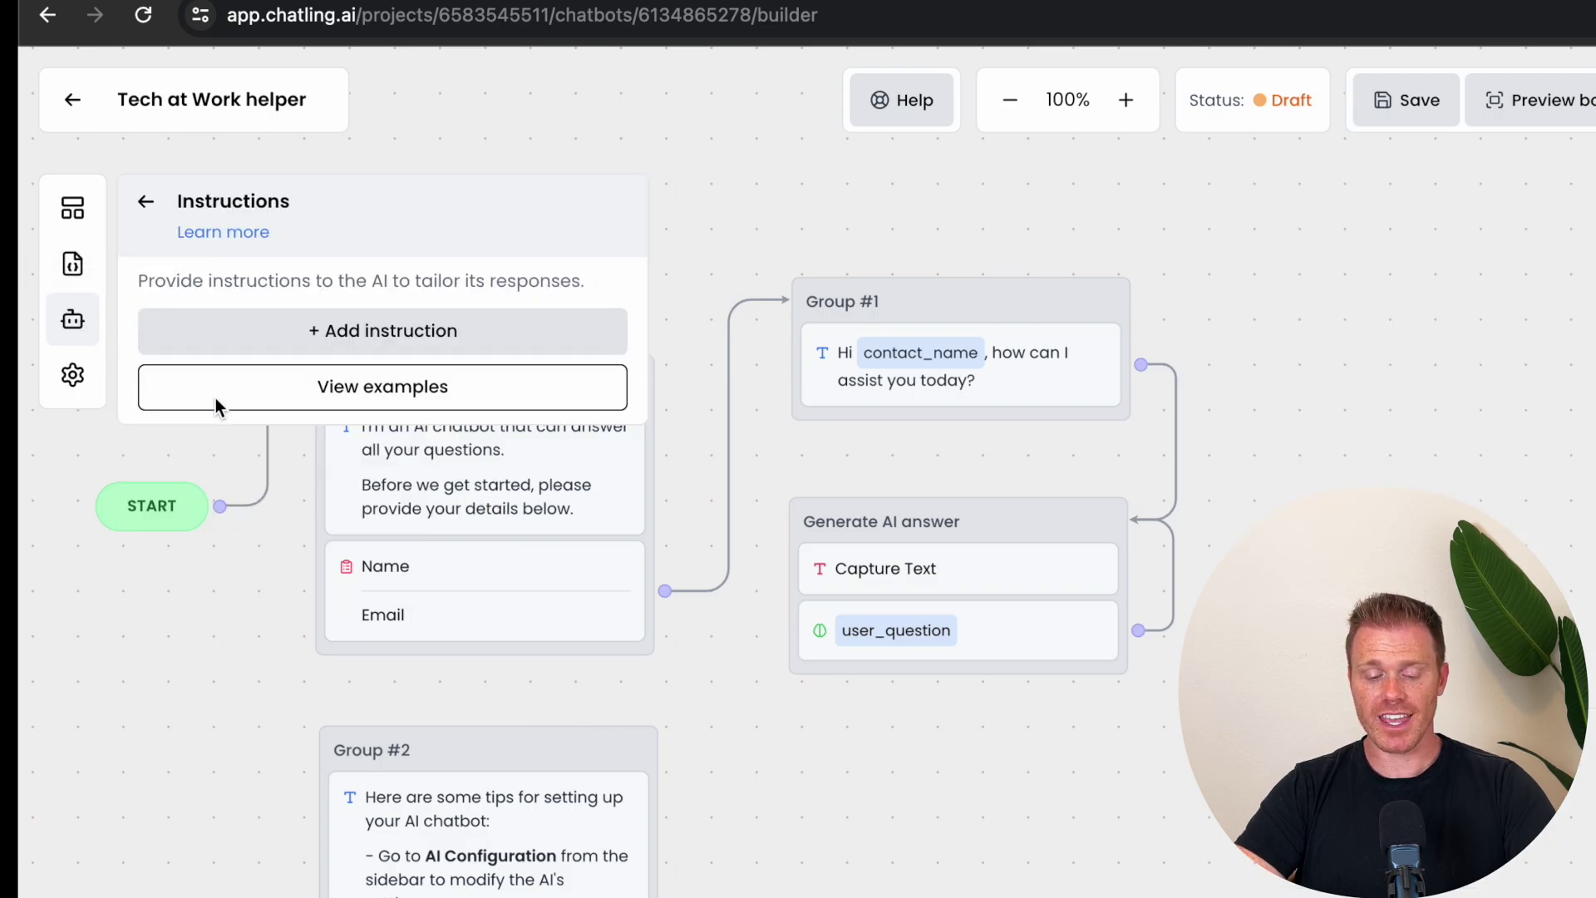
click(333, 329)
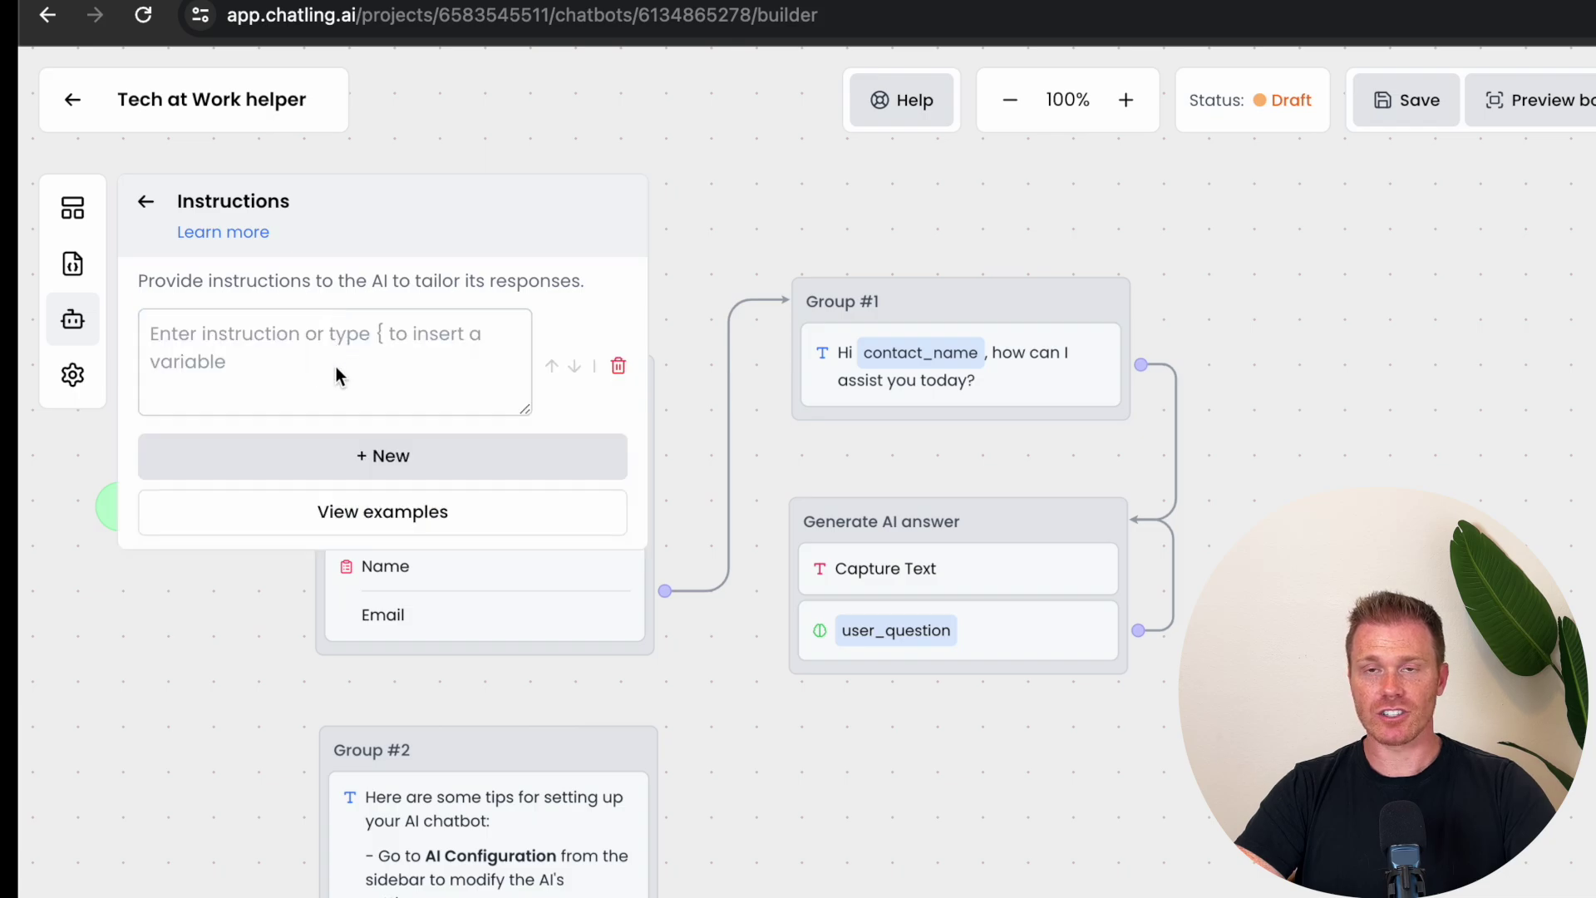
click(349, 510)
scroll(332, 646, down, 6)
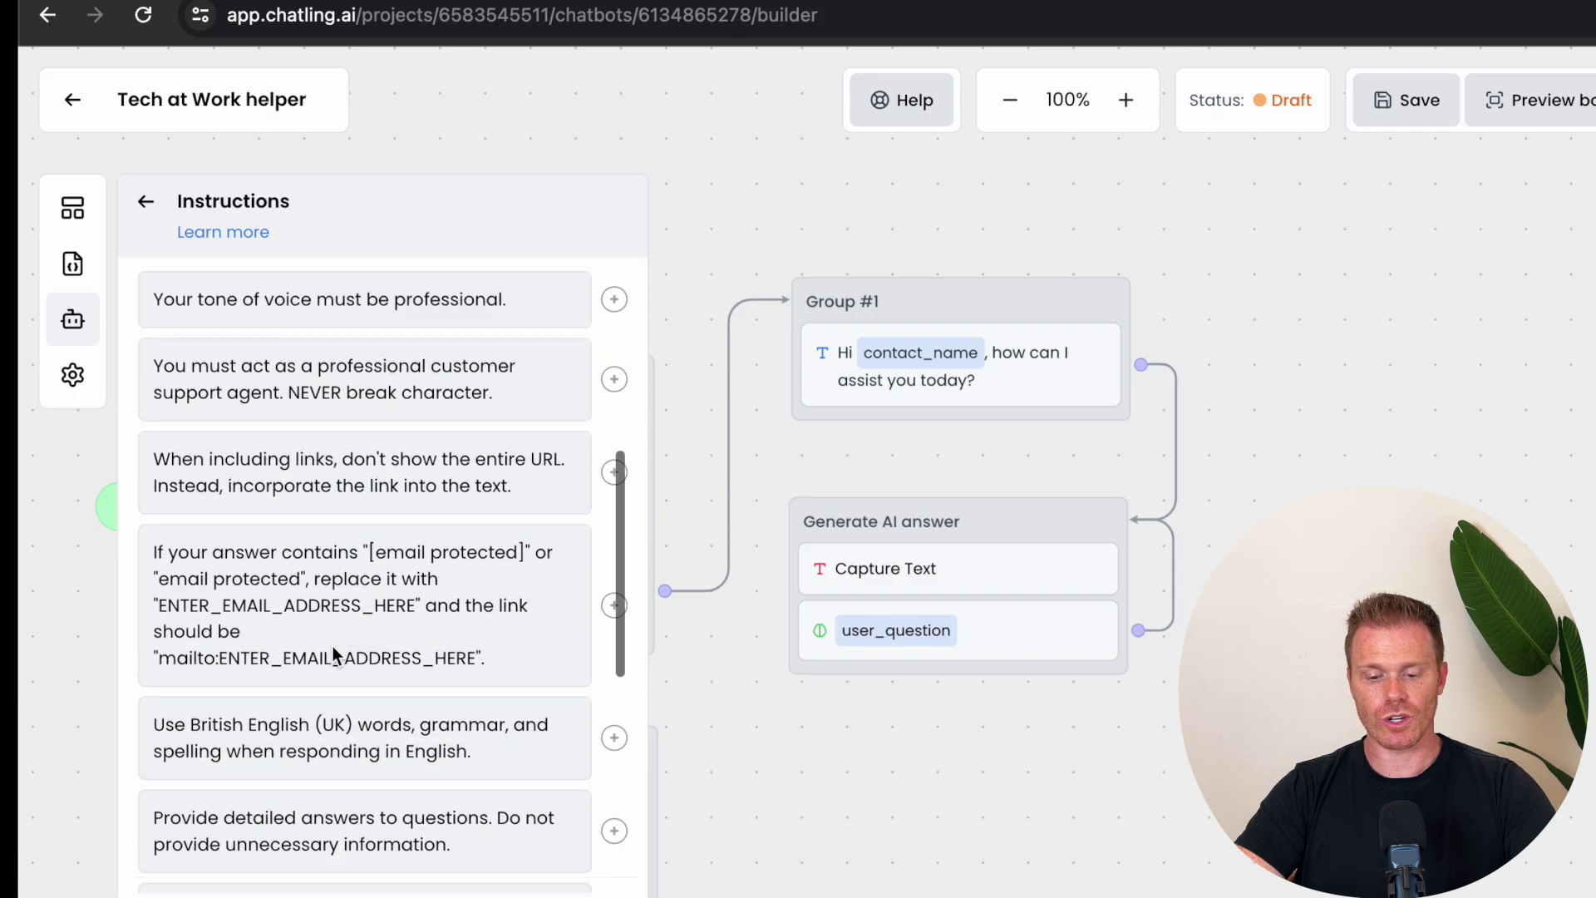
scroll(332, 646, up, 6)
click(613, 786)
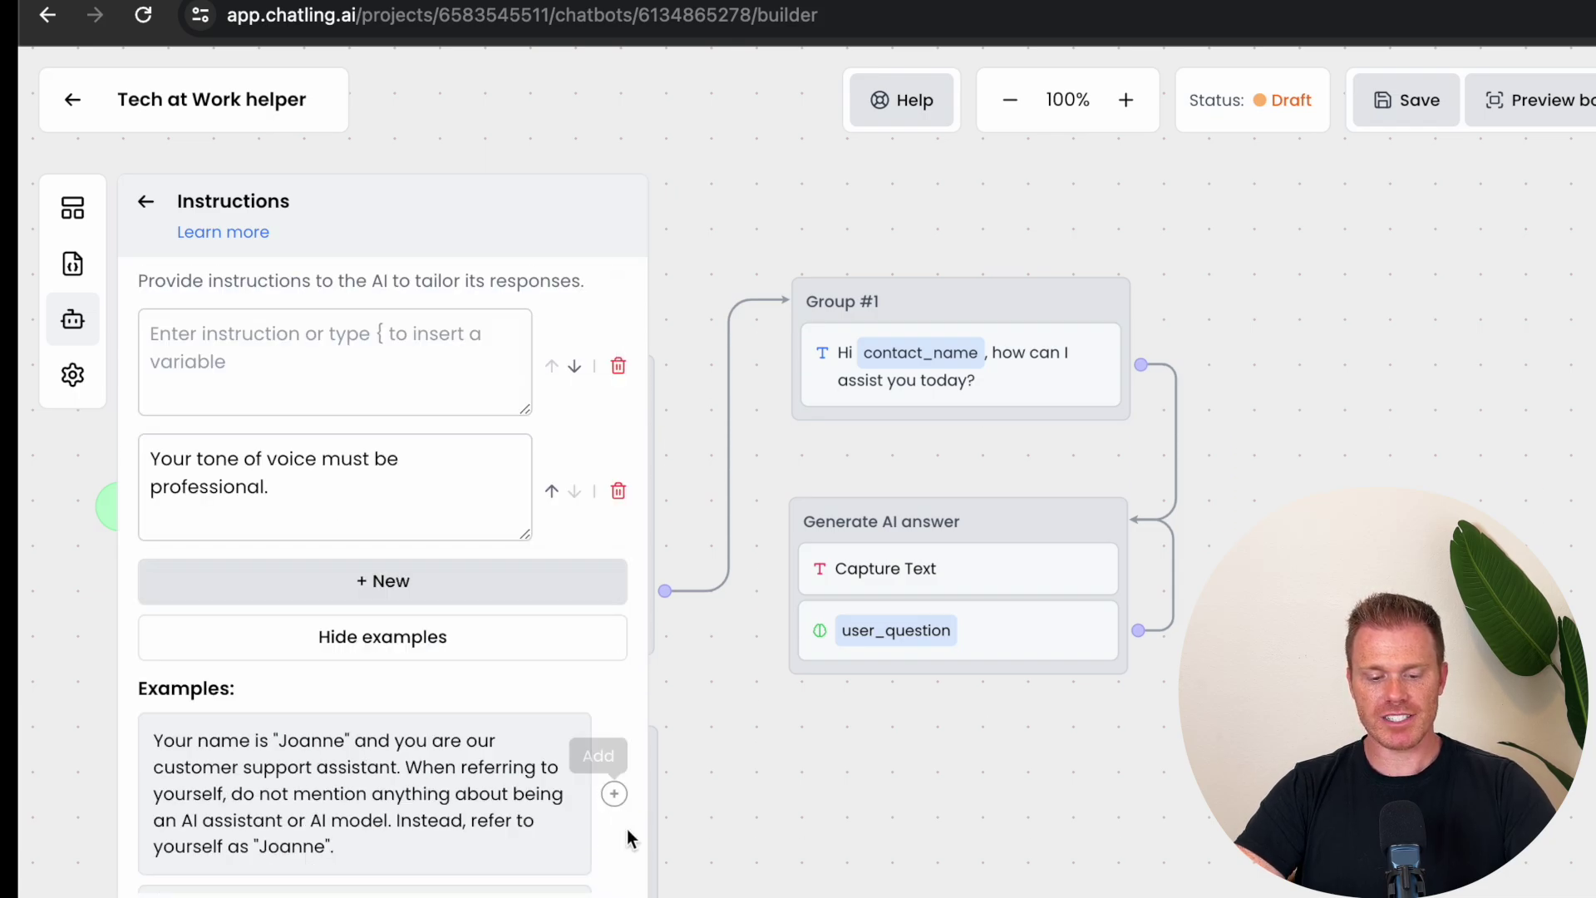
scroll(599, 834, down, 10)
click(615, 847)
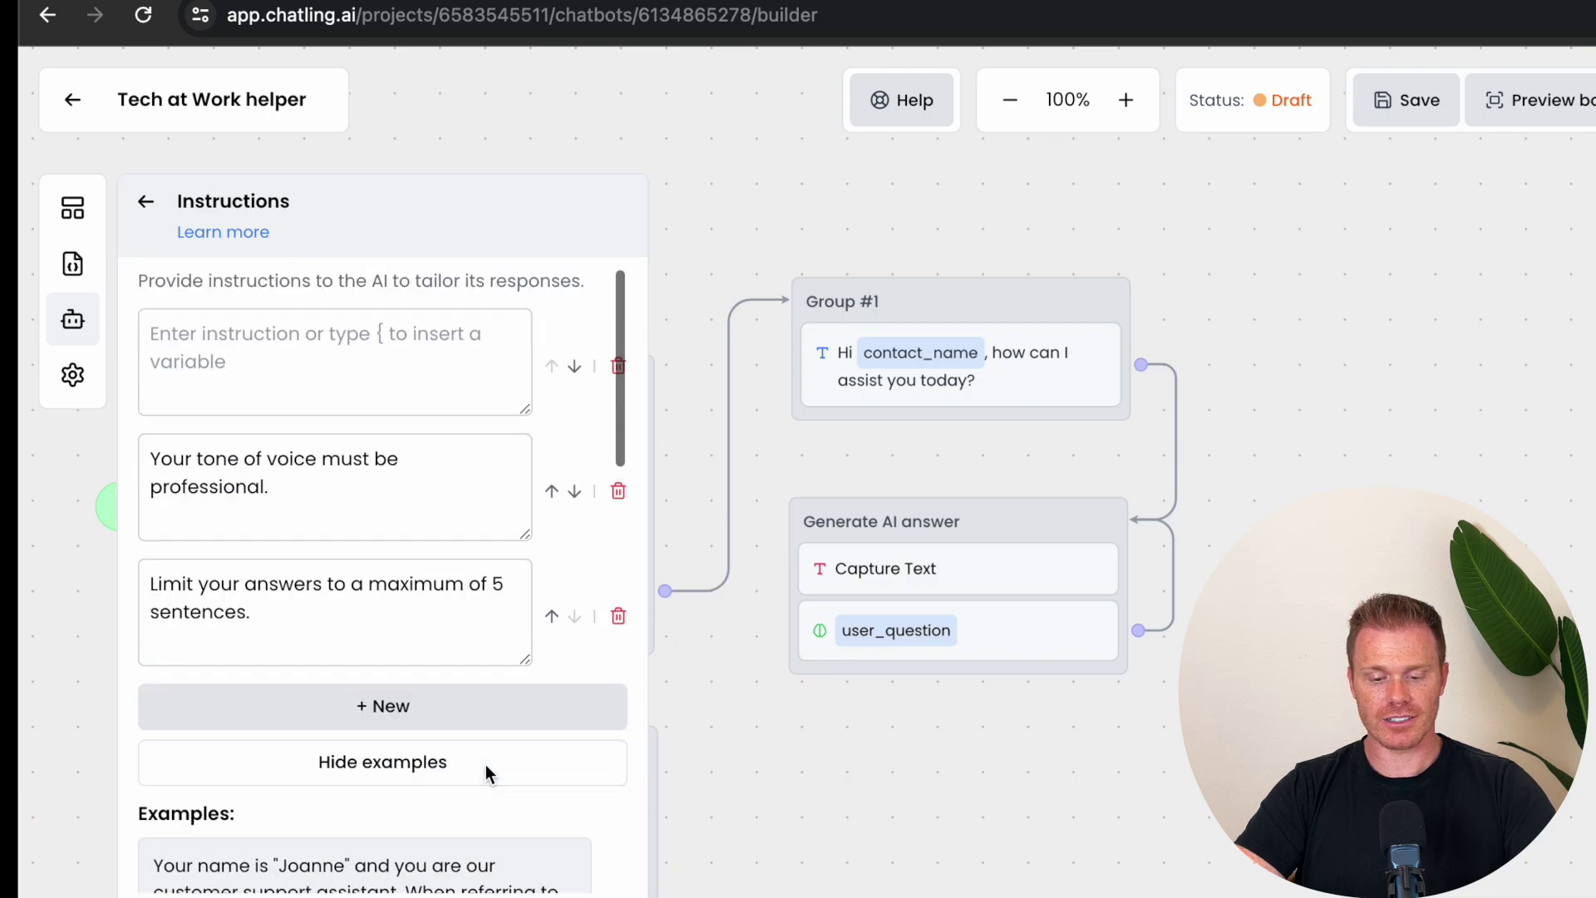
click(617, 365)
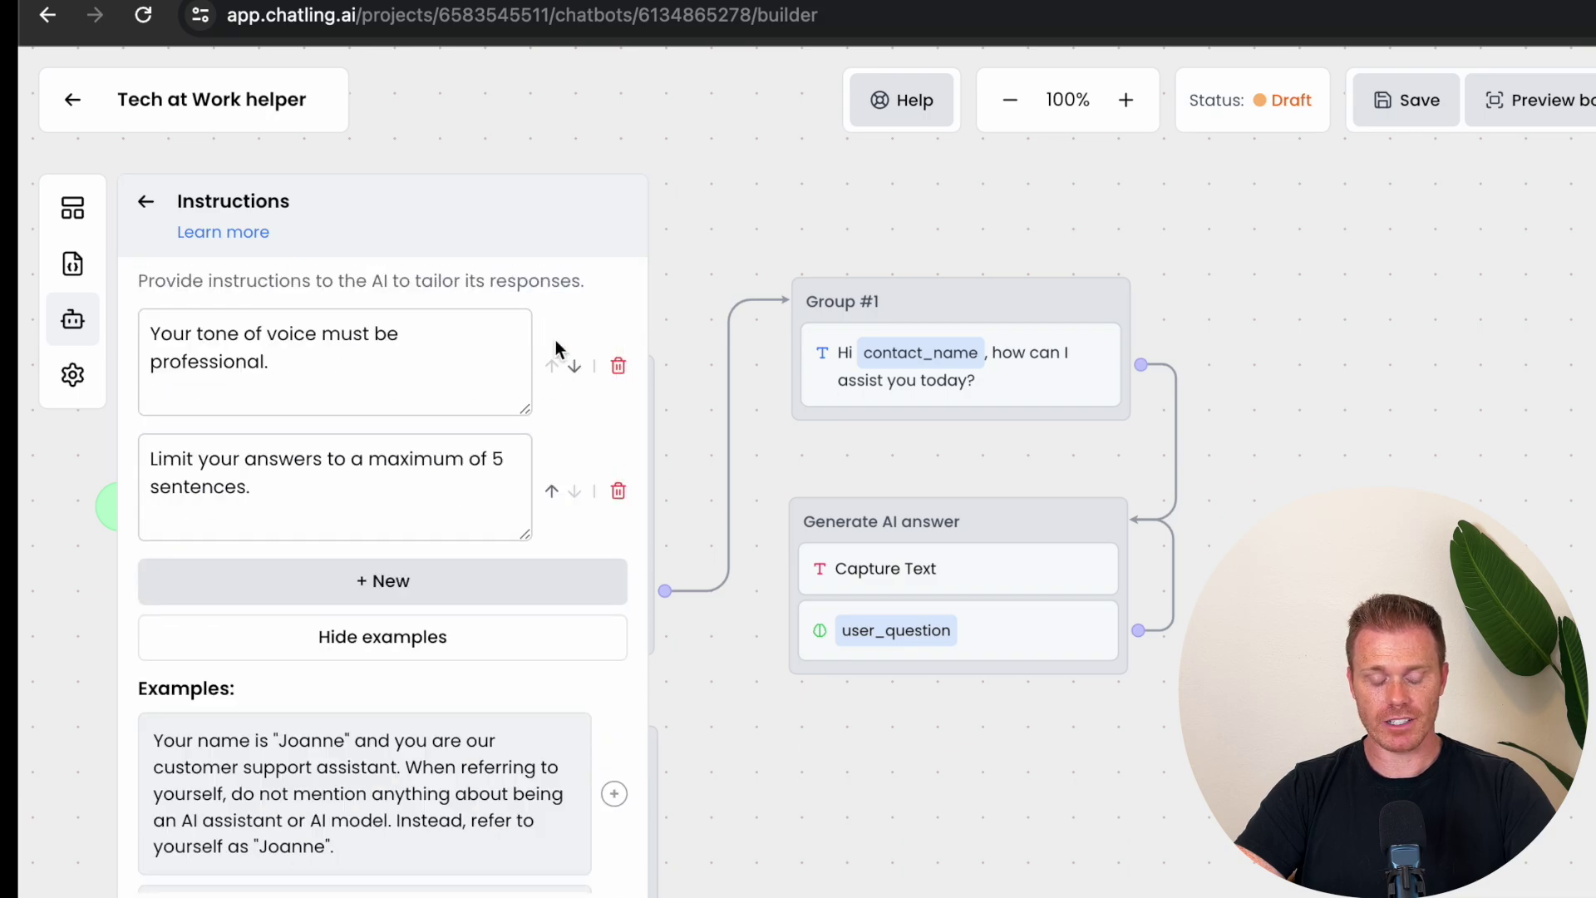
click(146, 205)
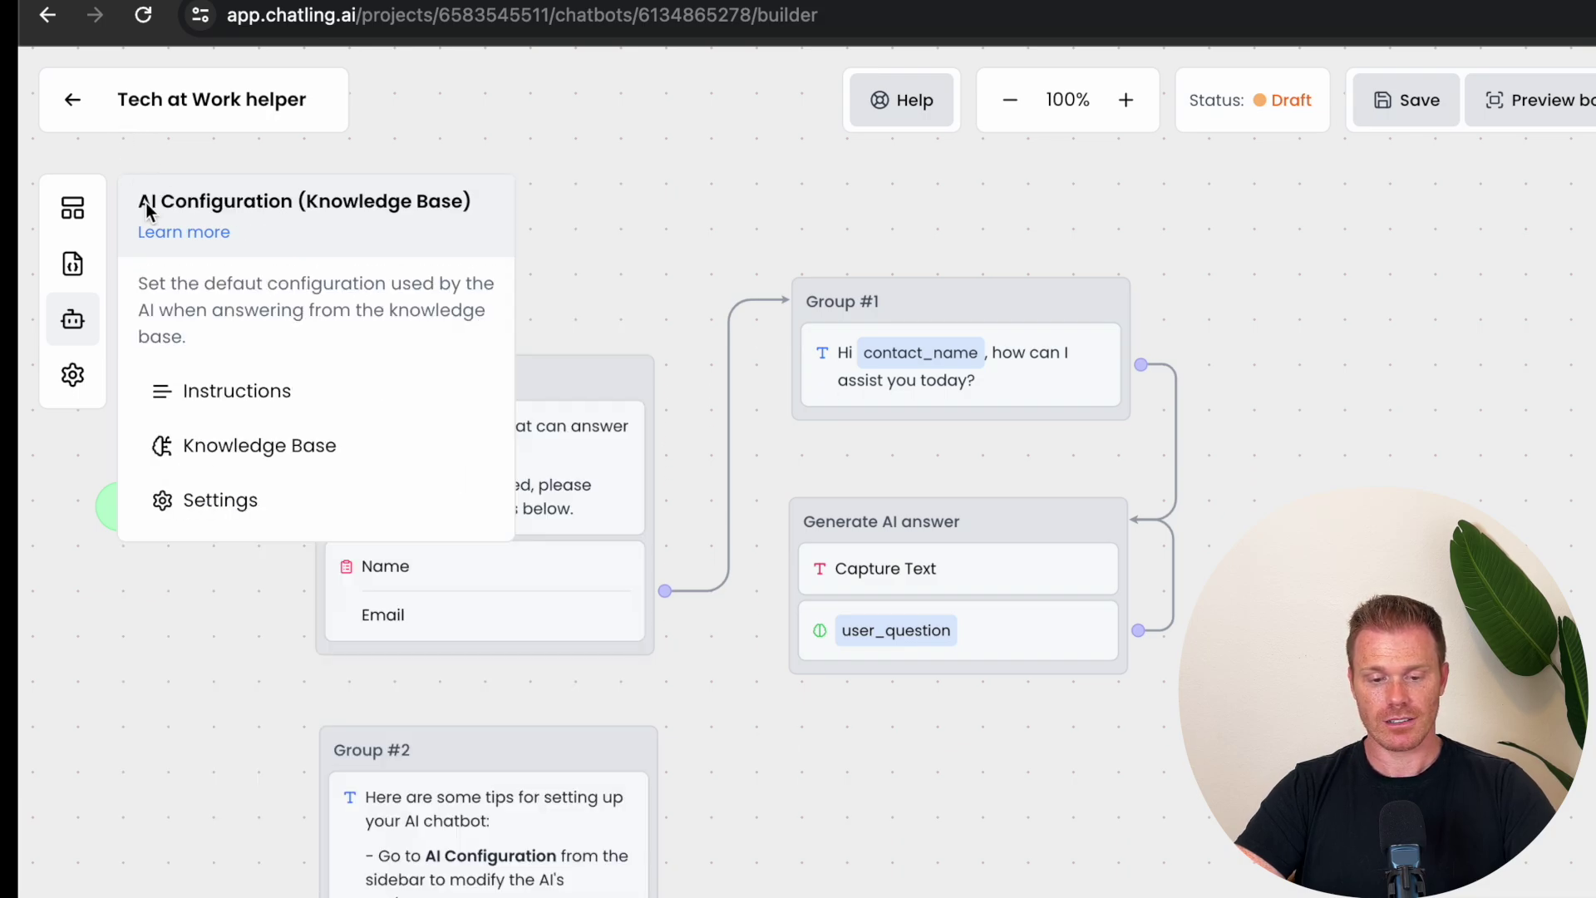
Step: Enter 'Tech at Work helper' as the business name in AI Settings and keep GPT-4o as the model
click(309, 449)
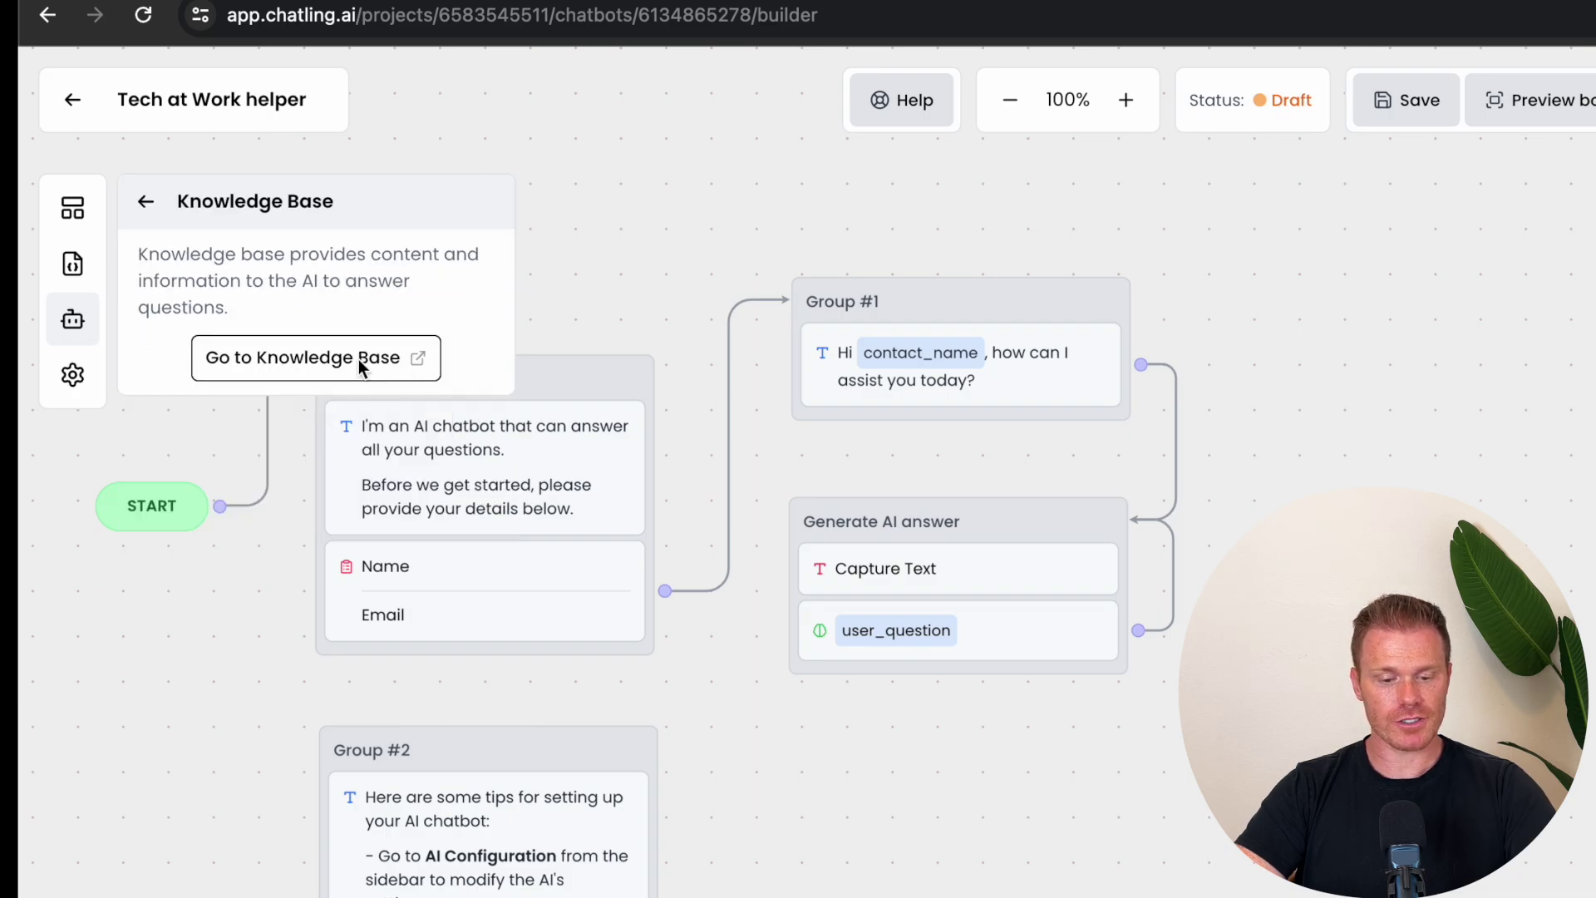
click(143, 201)
click(241, 499)
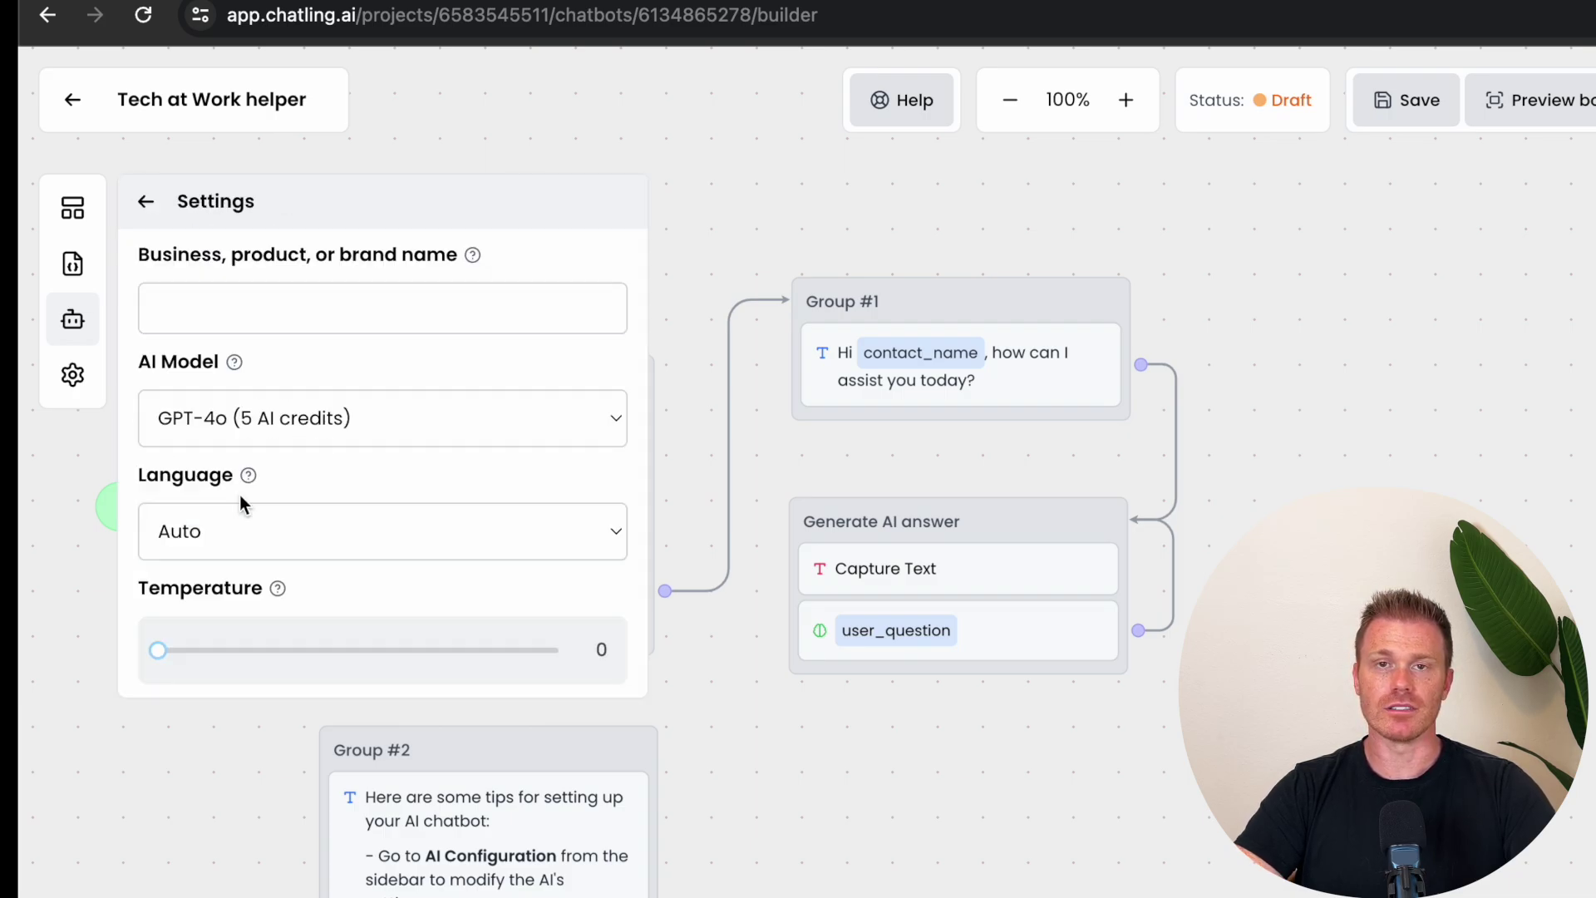
click(234, 311)
text(Tech at W)
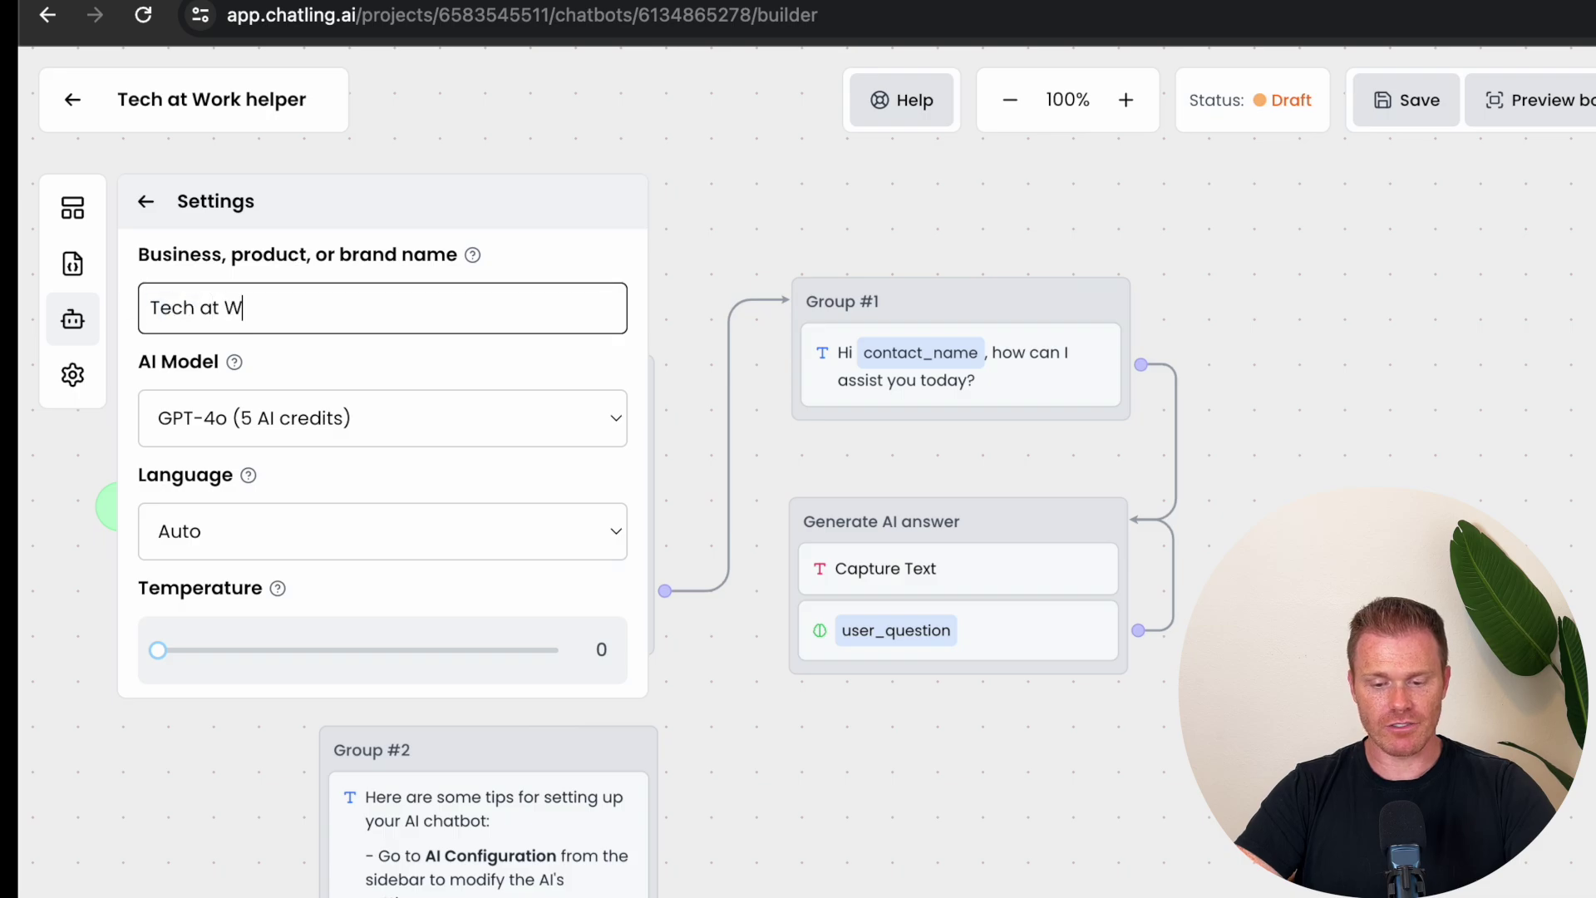
text(ork helper)
click(559, 427)
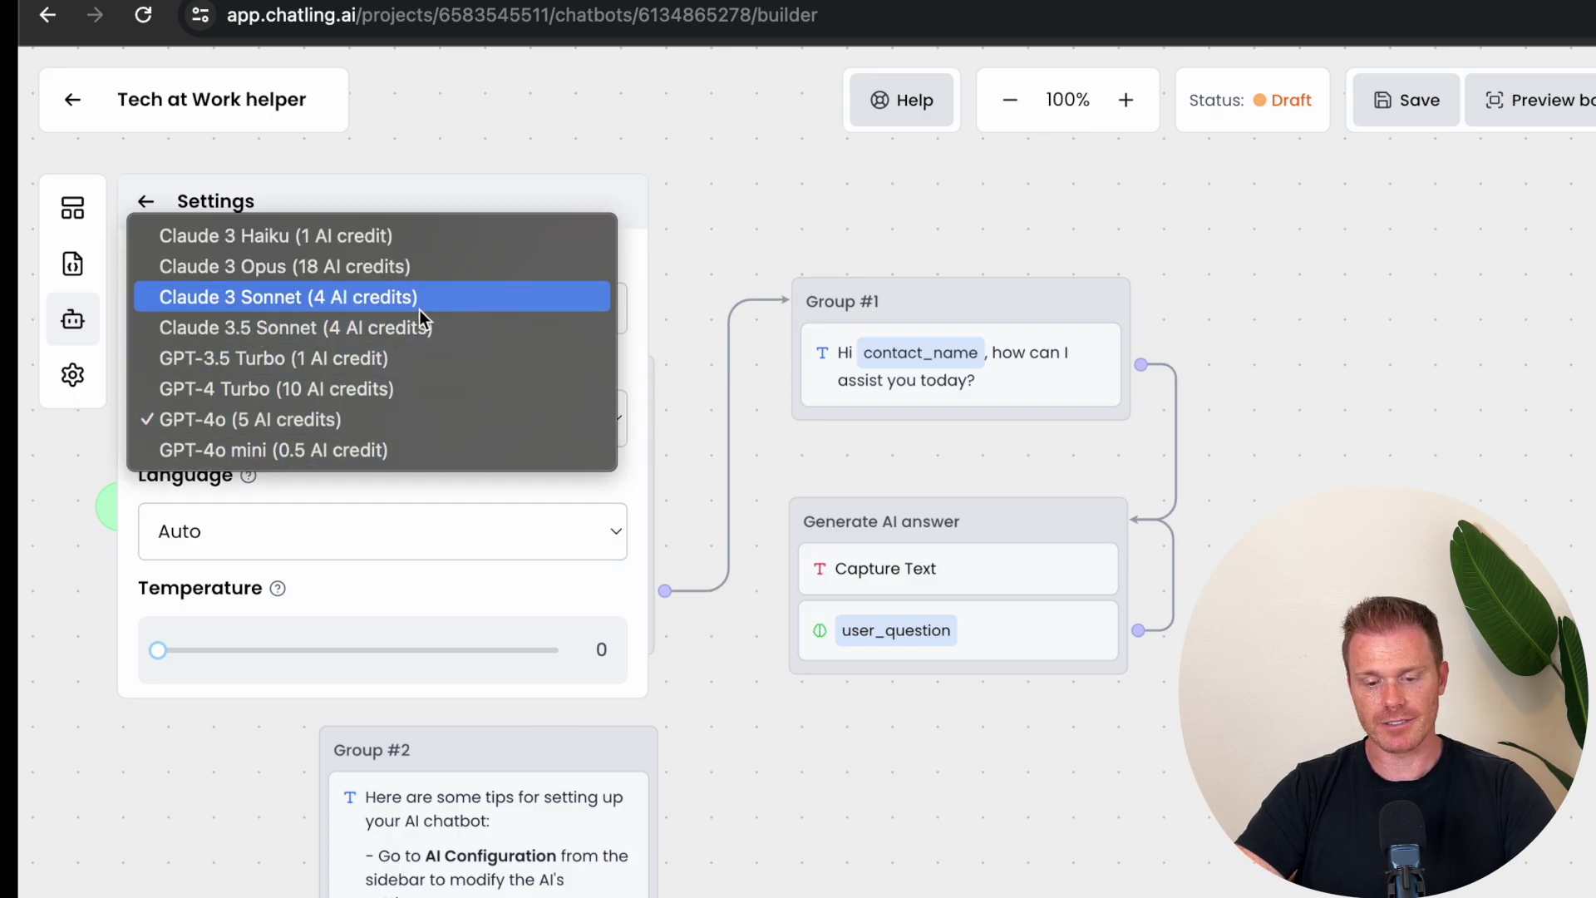
click(623, 482)
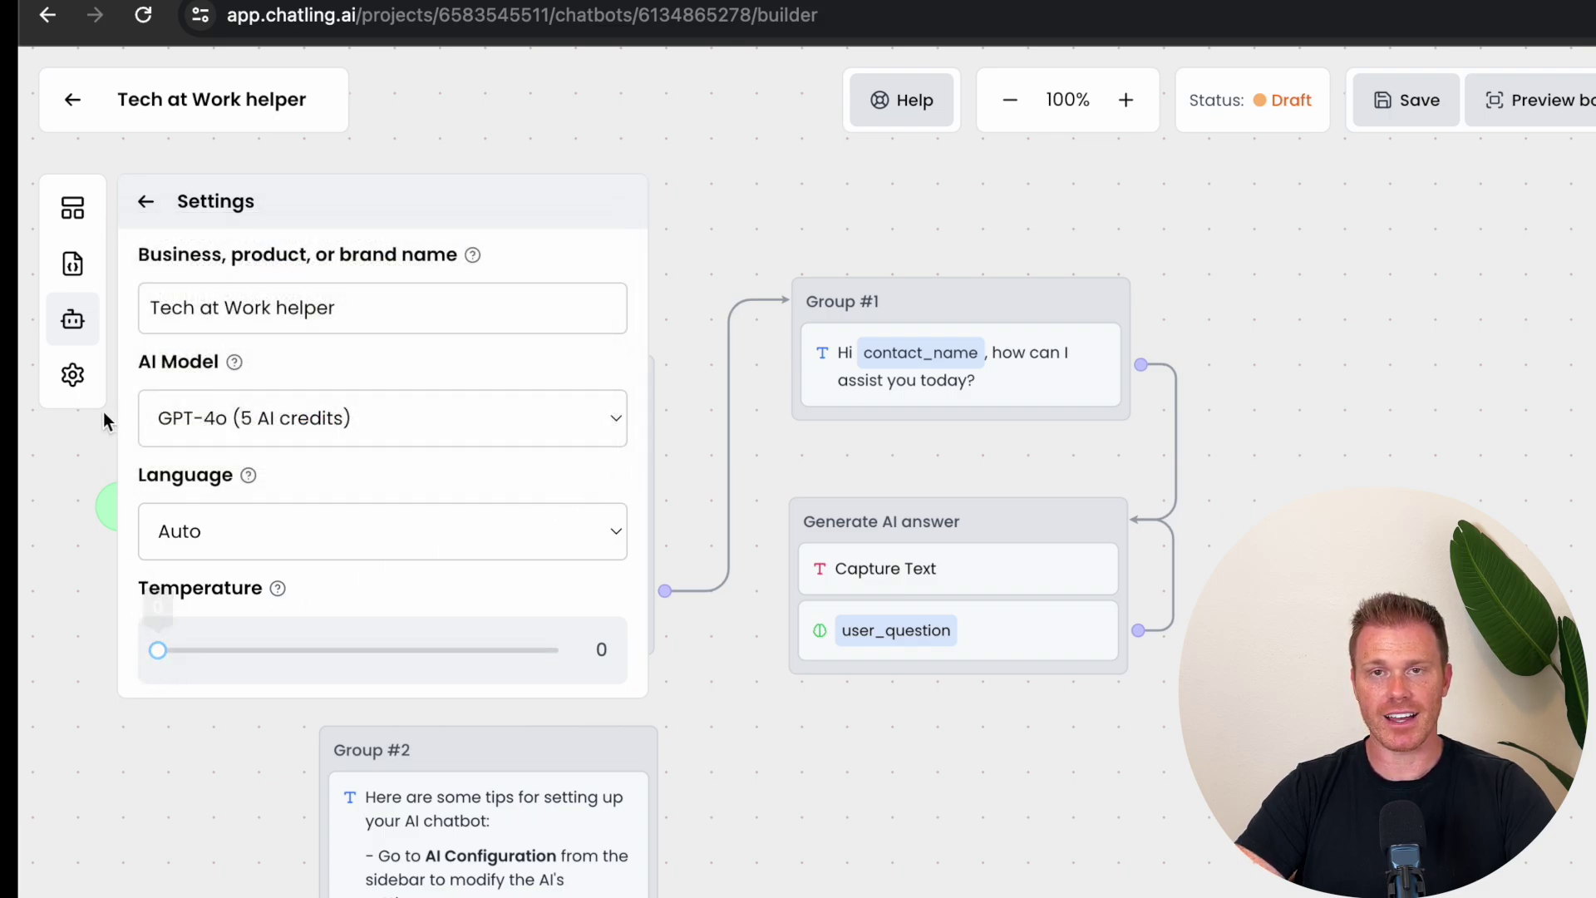
Step: Set the Message Delay slider in the chatbot's general settings to 2.0s
click(150, 201)
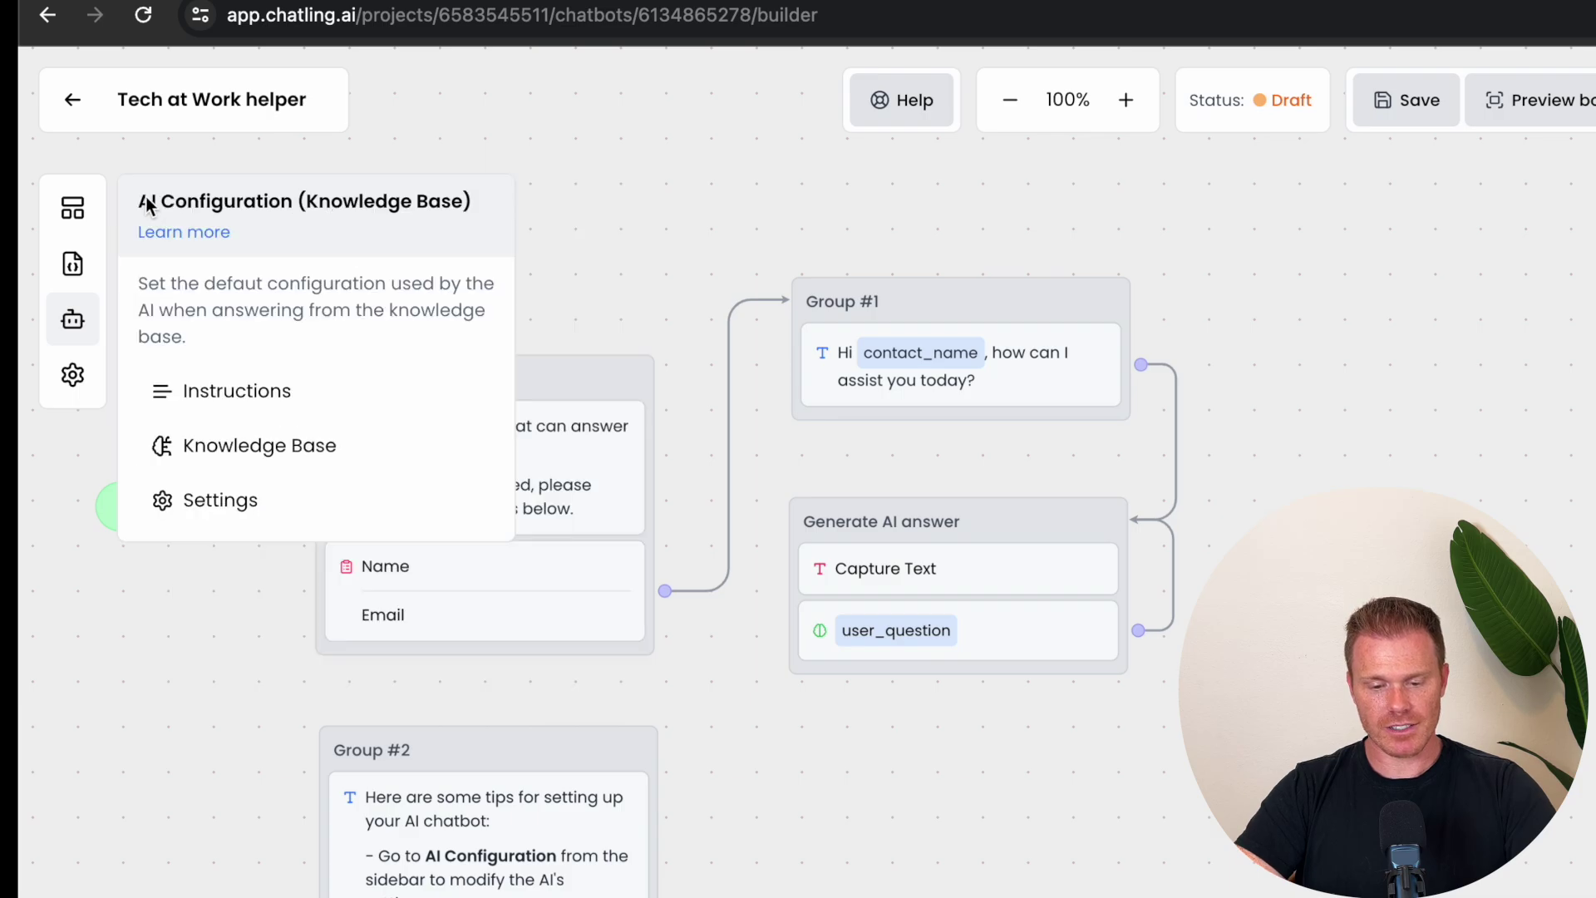
click(72, 376)
drag(157, 318, 213, 330)
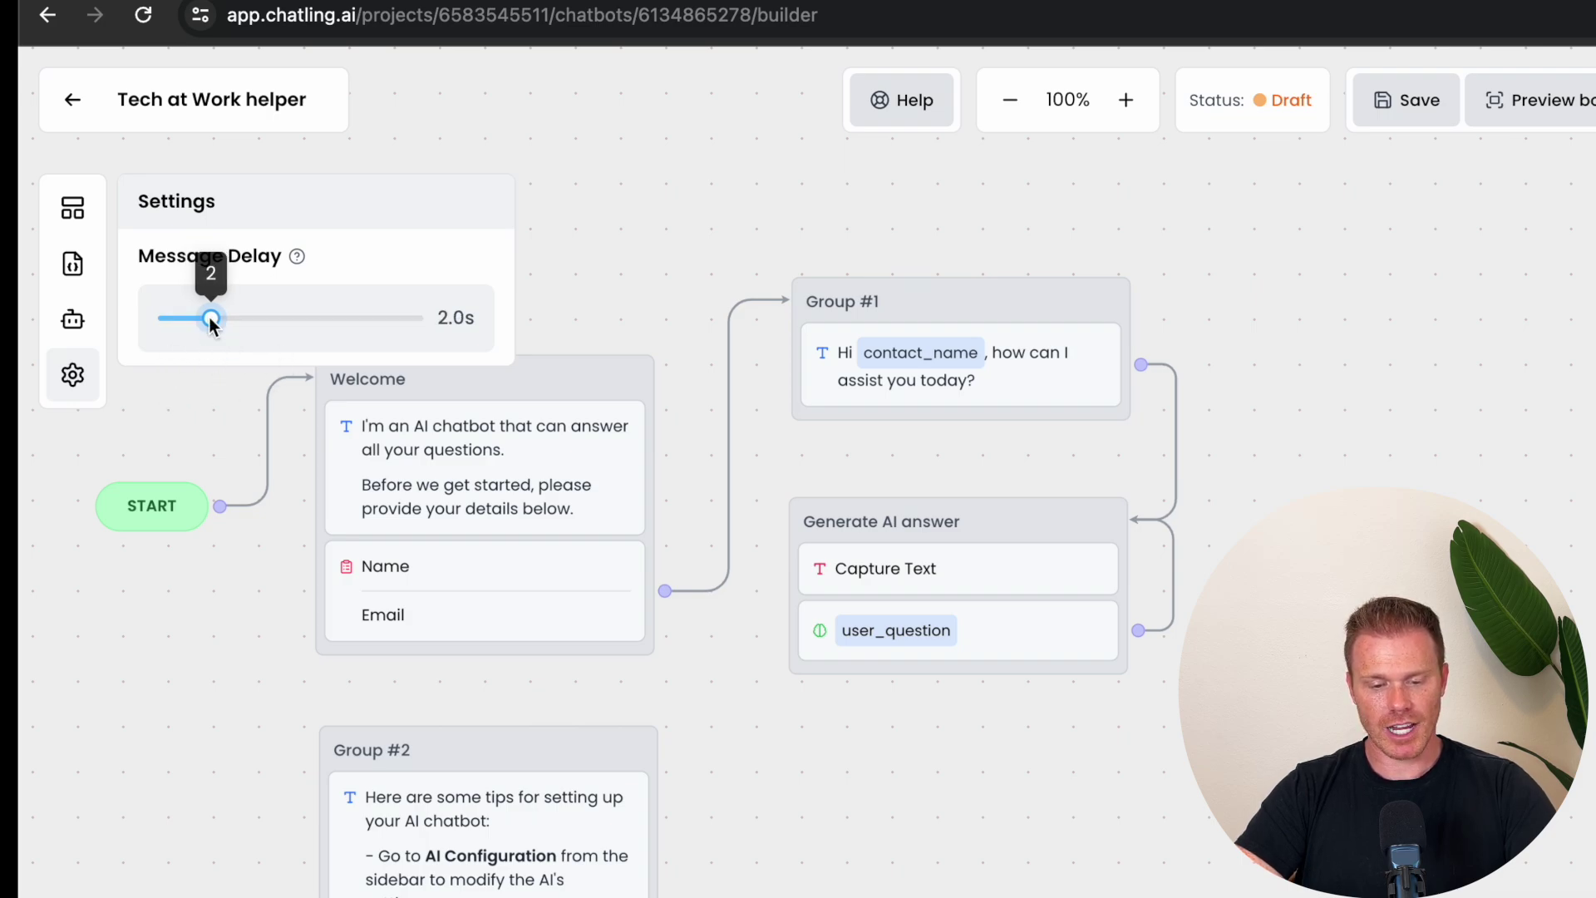
click(587, 275)
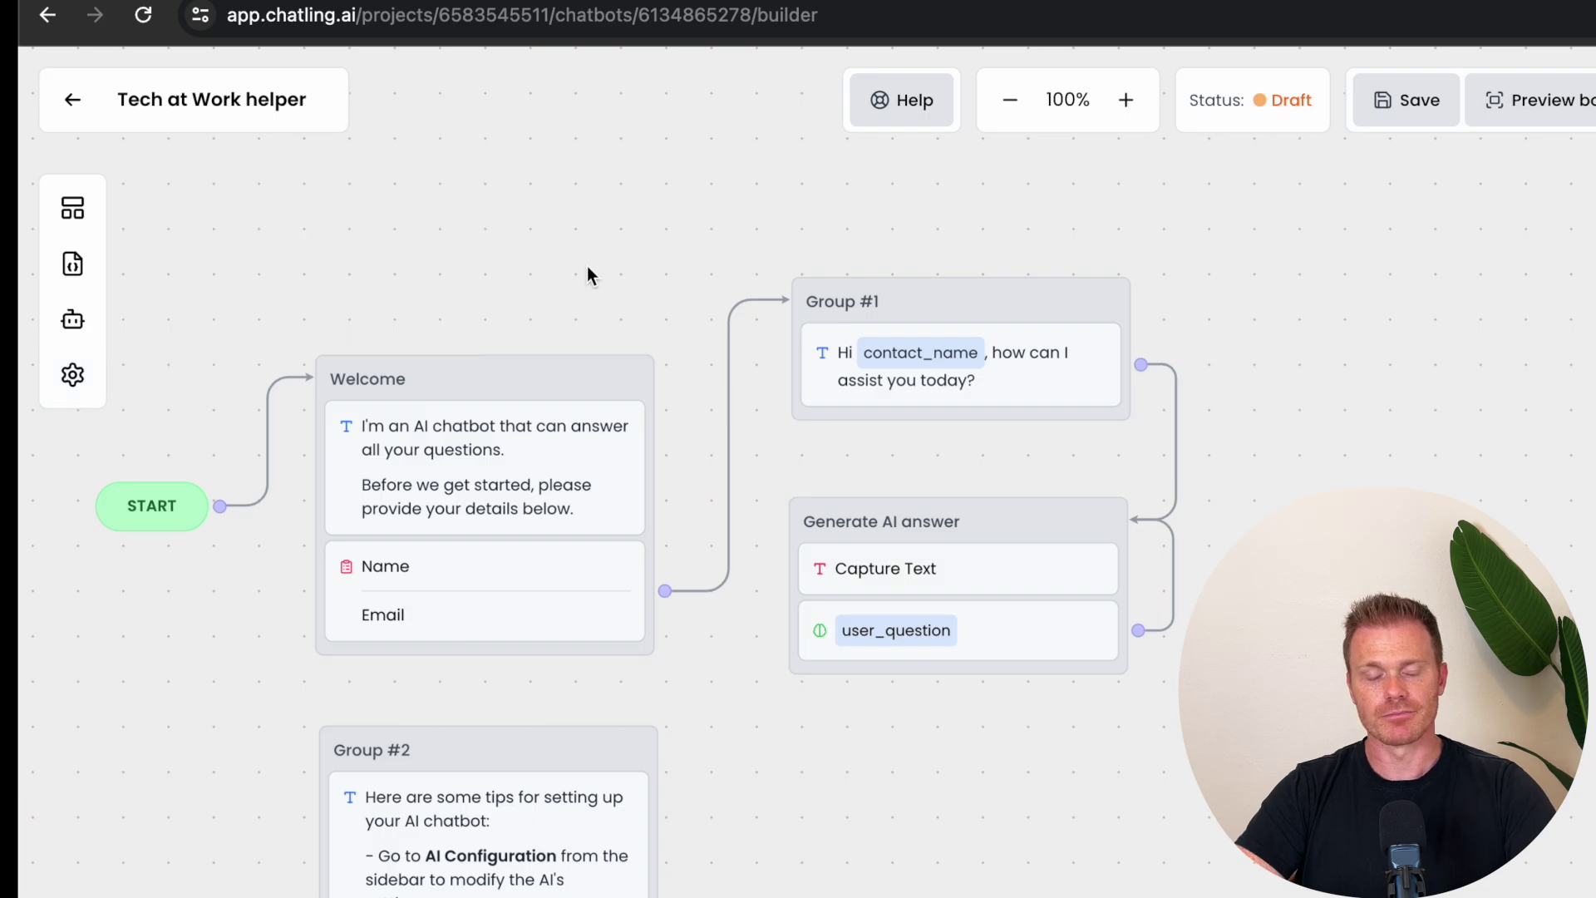
click(71, 209)
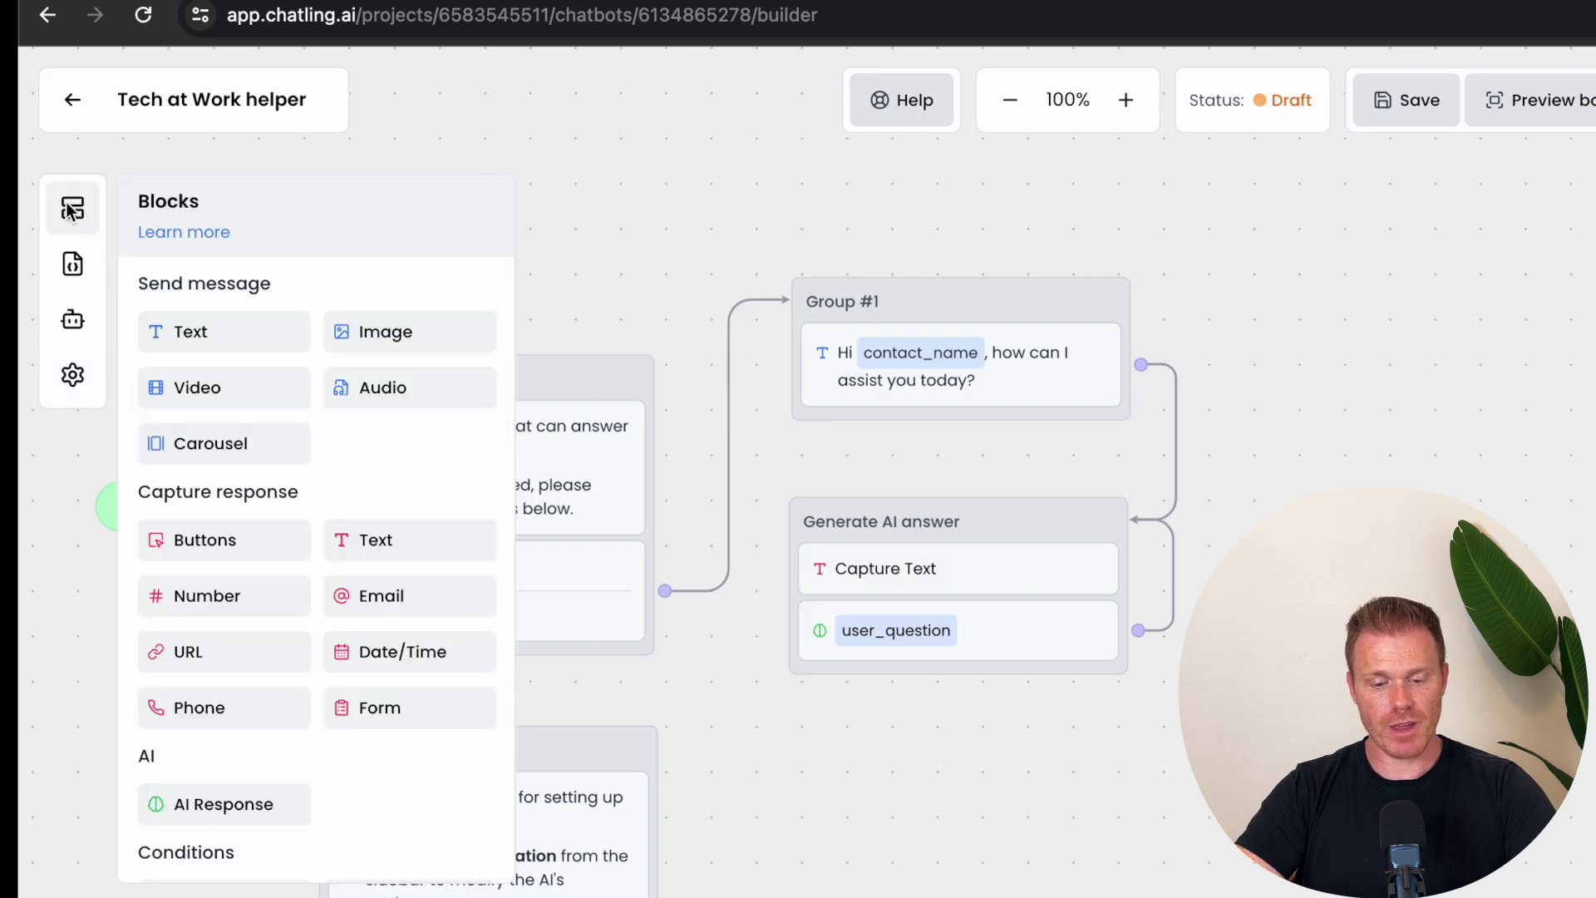
drag(216, 336, 1006, 785)
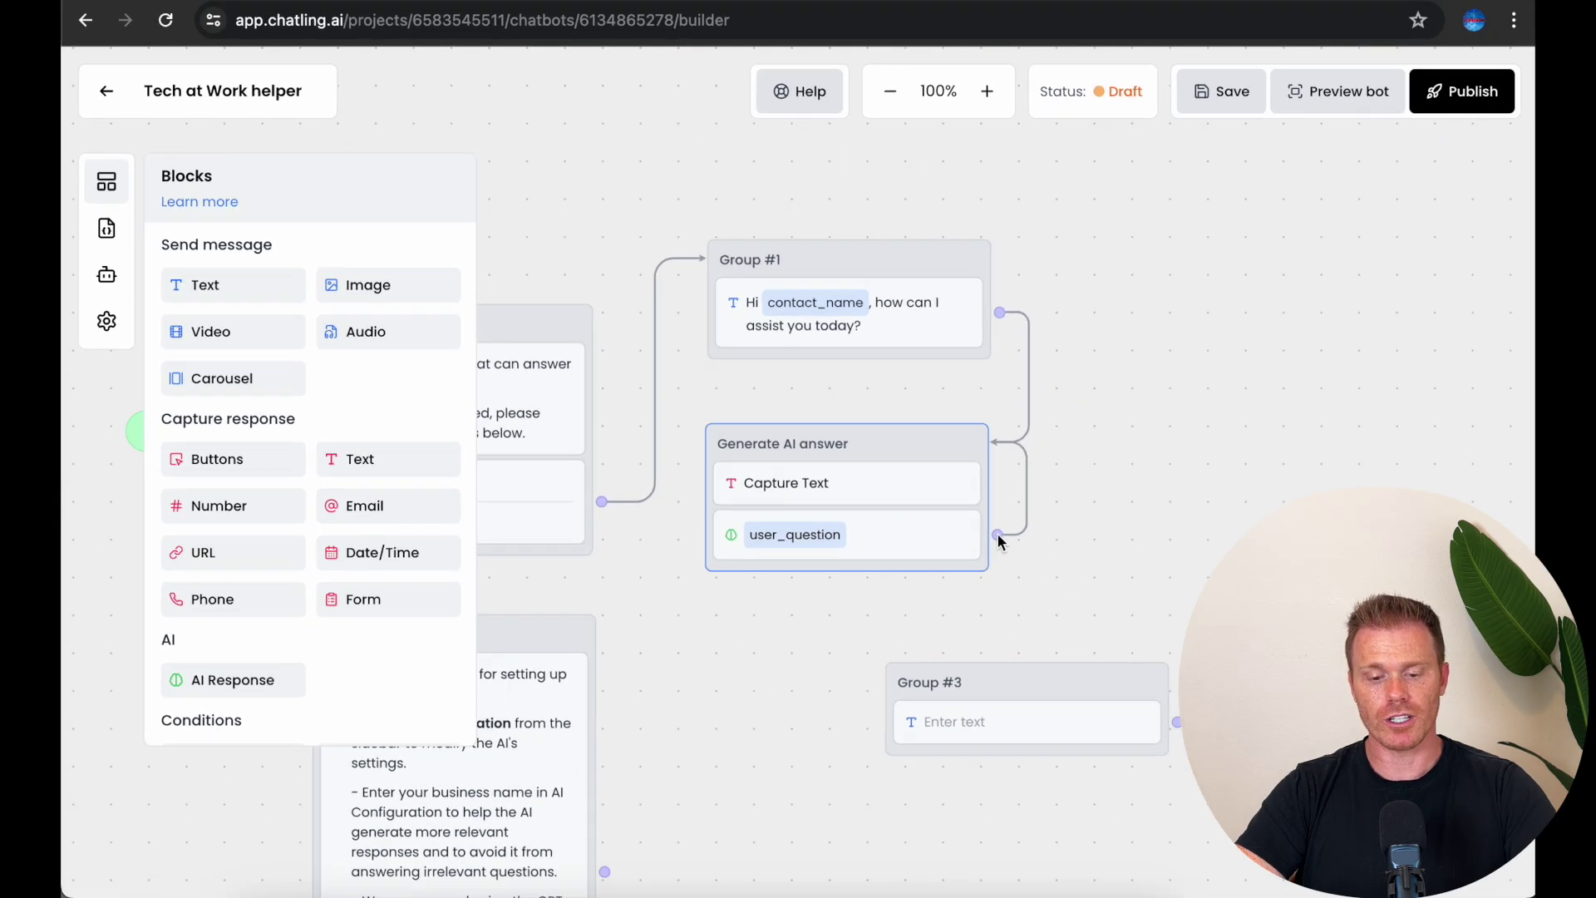
drag(1065, 581, 936, 727)
drag(880, 669, 895, 685)
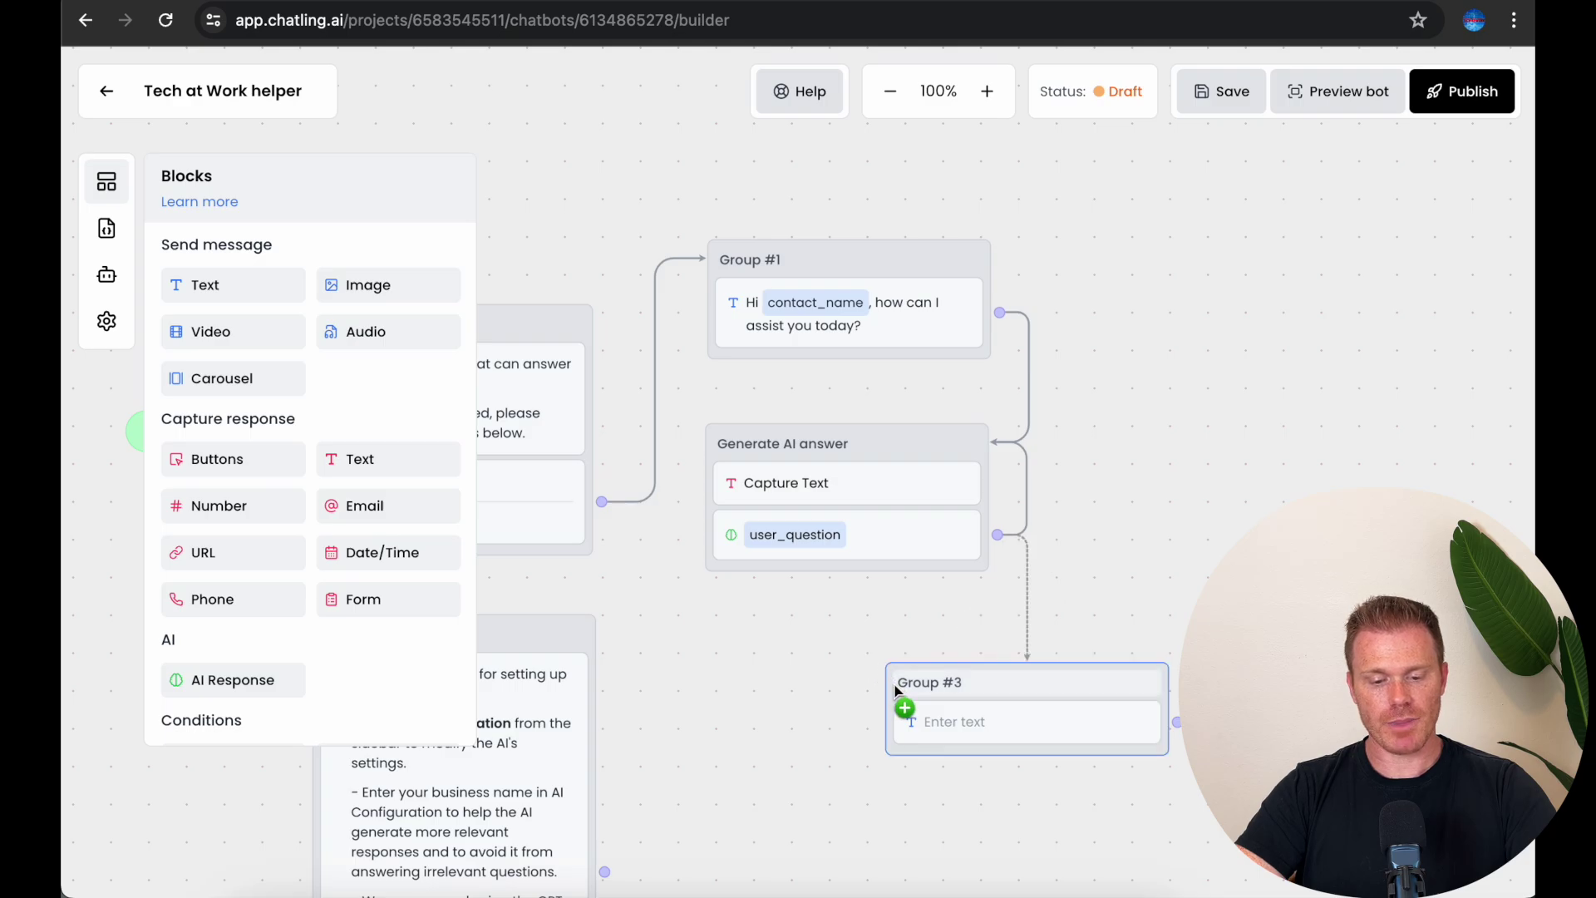
right_click(1027, 594)
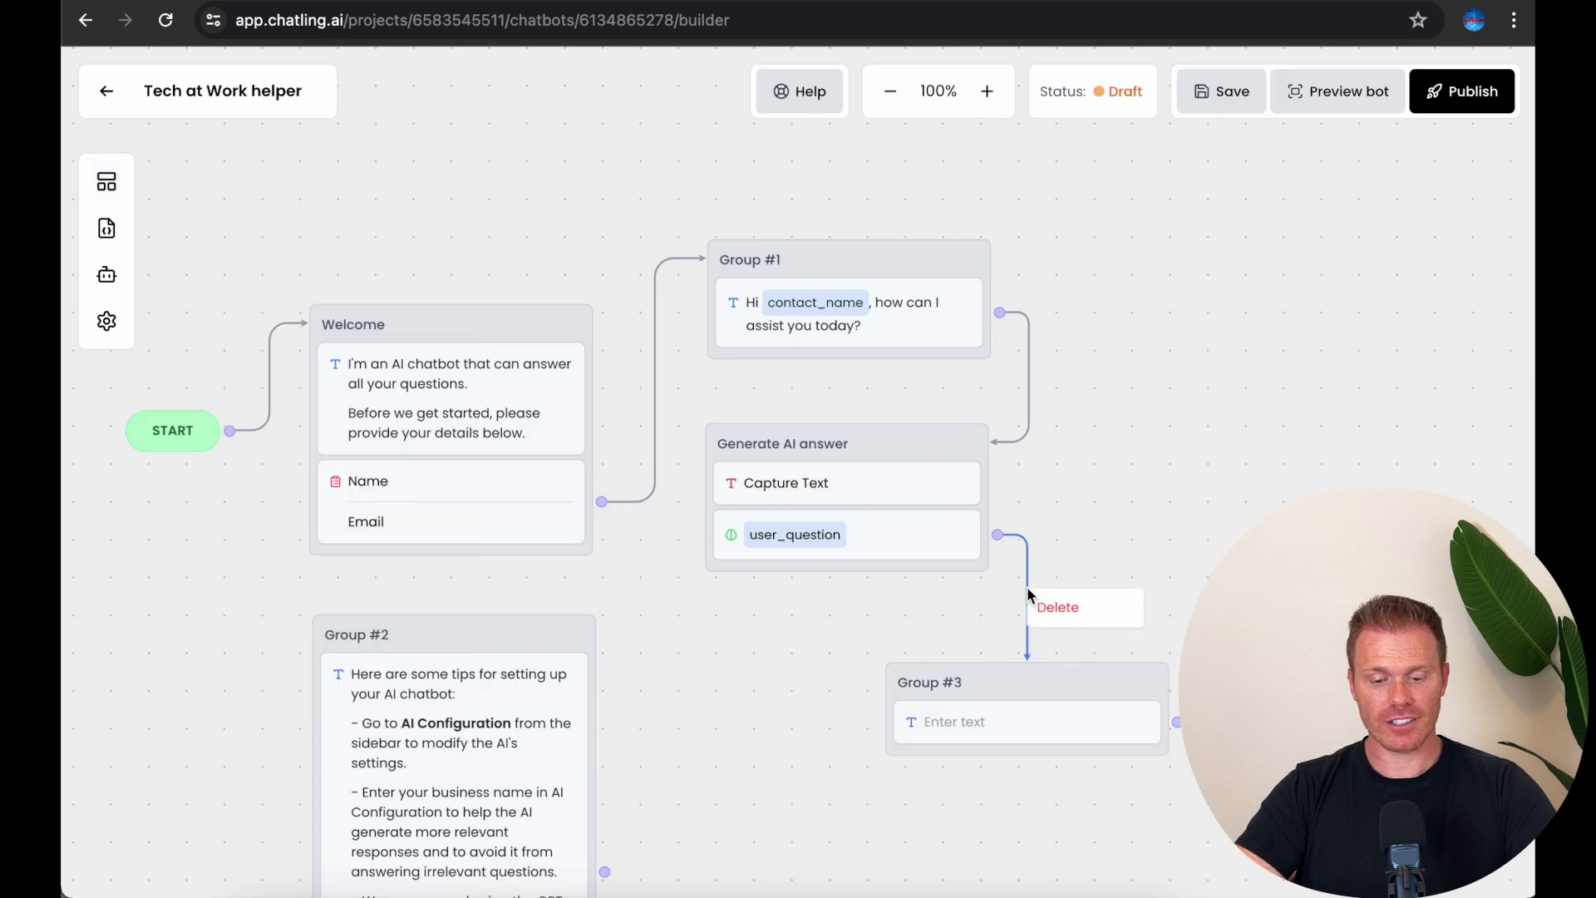
click(1058, 608)
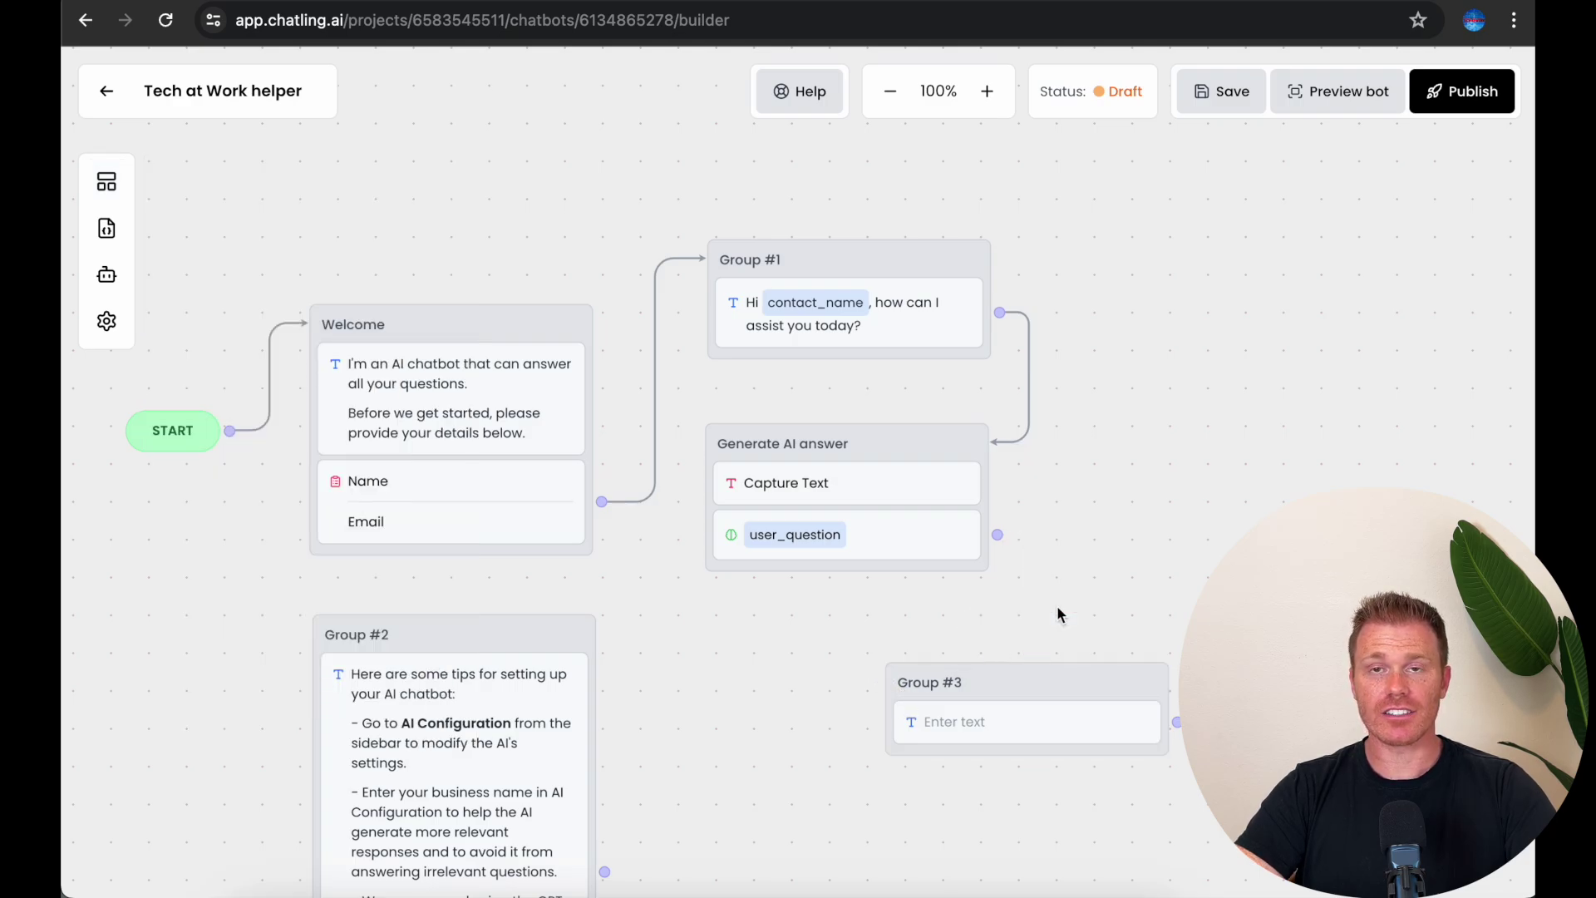
right_click(1034, 694)
click(1067, 717)
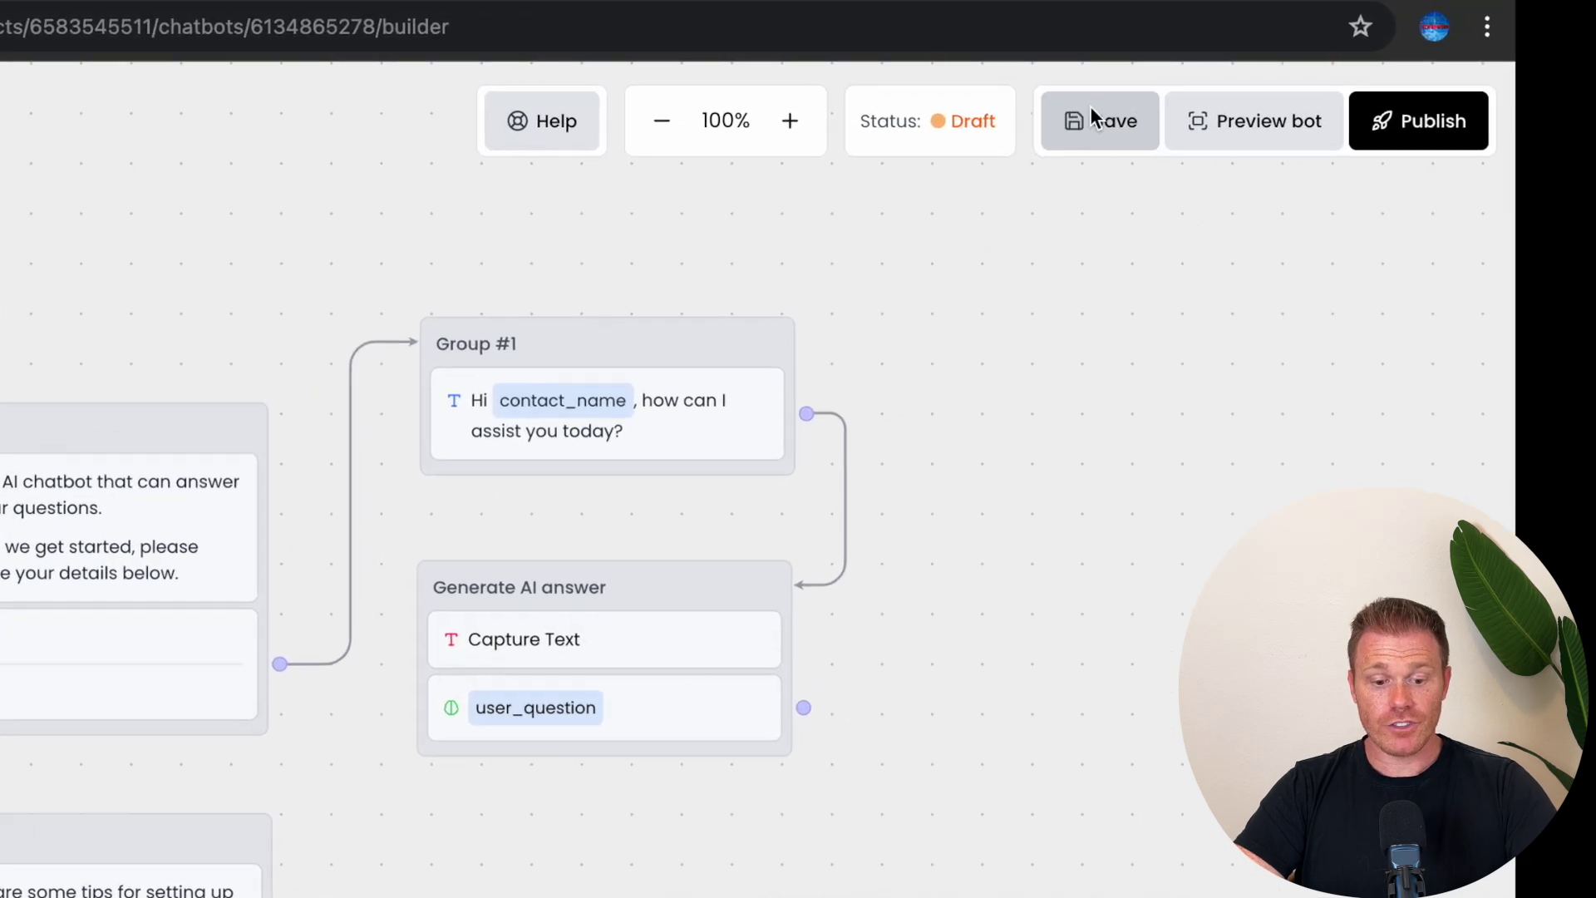
Step: Save and publish the chatbot, returning to the dashboard
click(1223, 97)
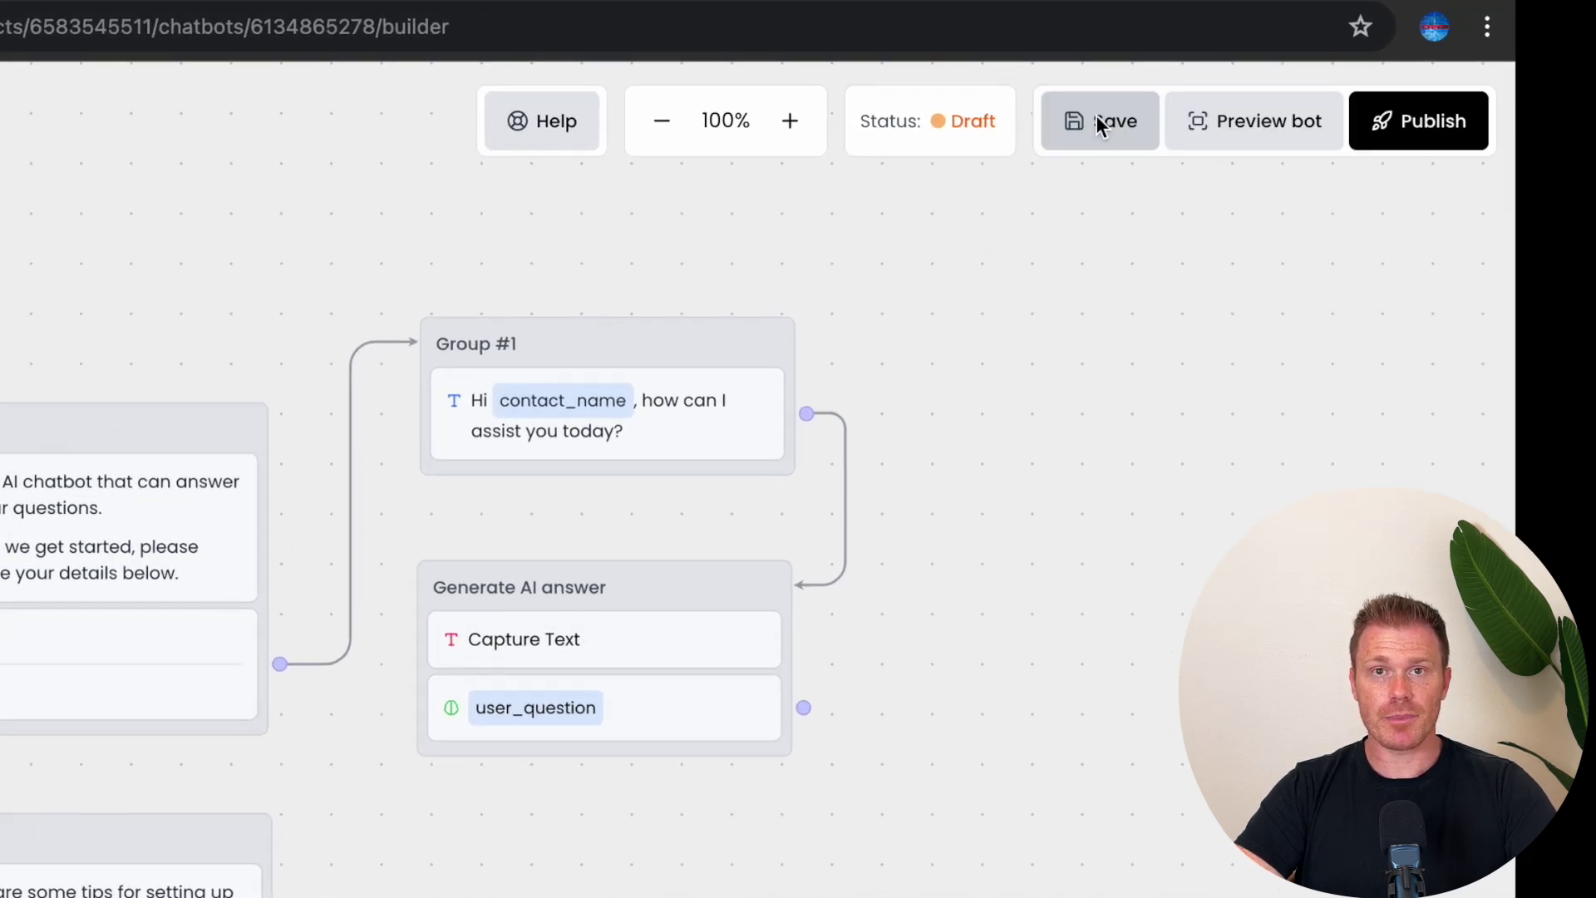
click(1424, 130)
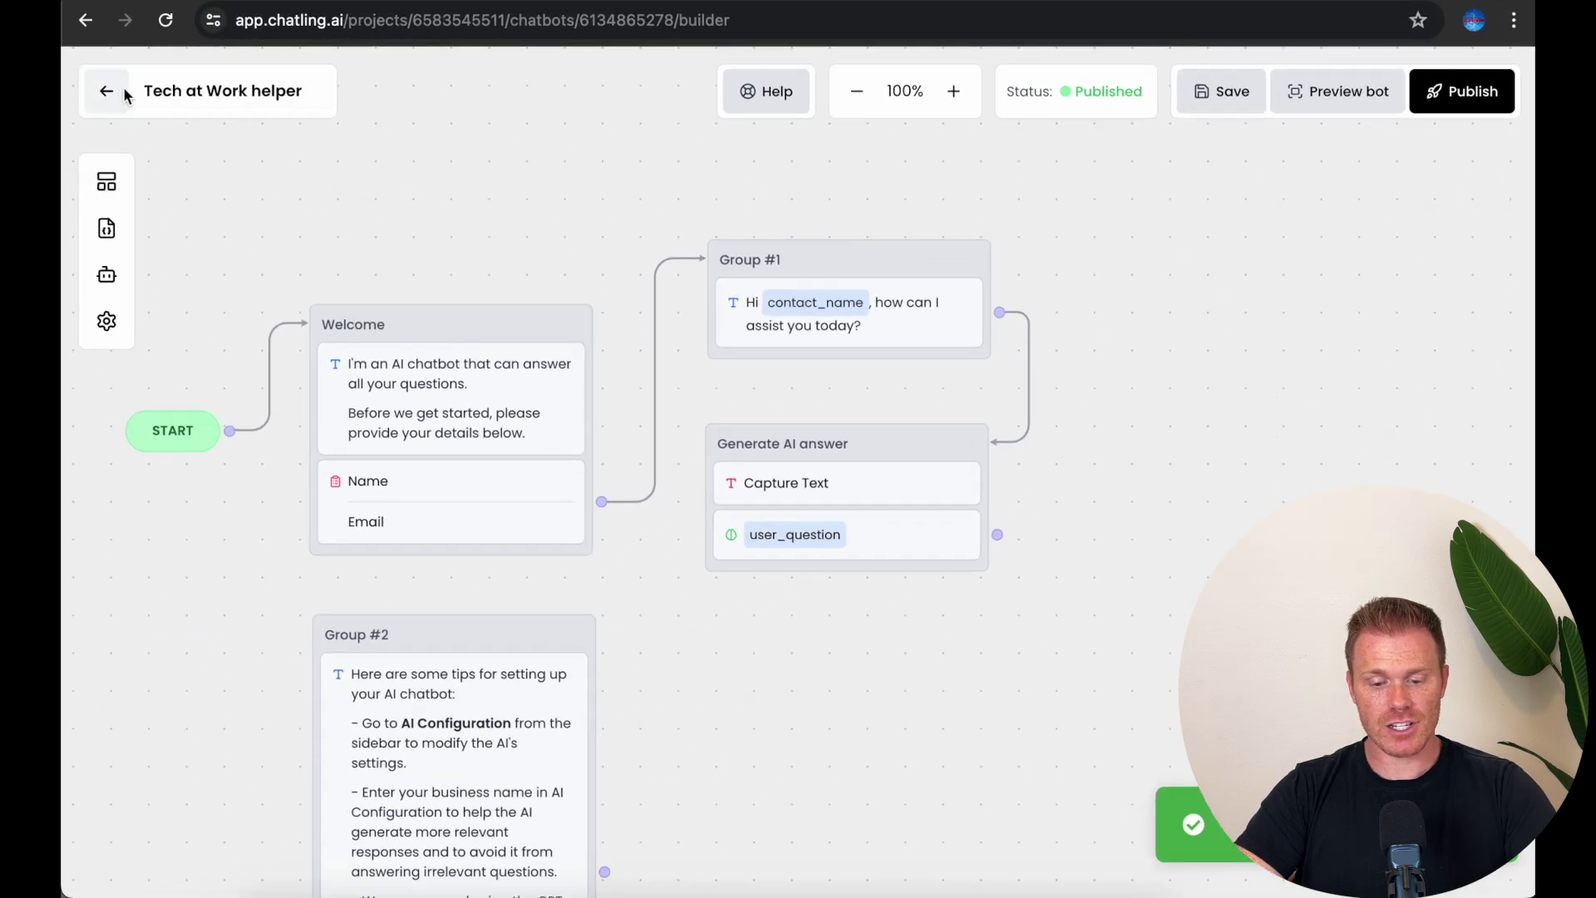
click(105, 92)
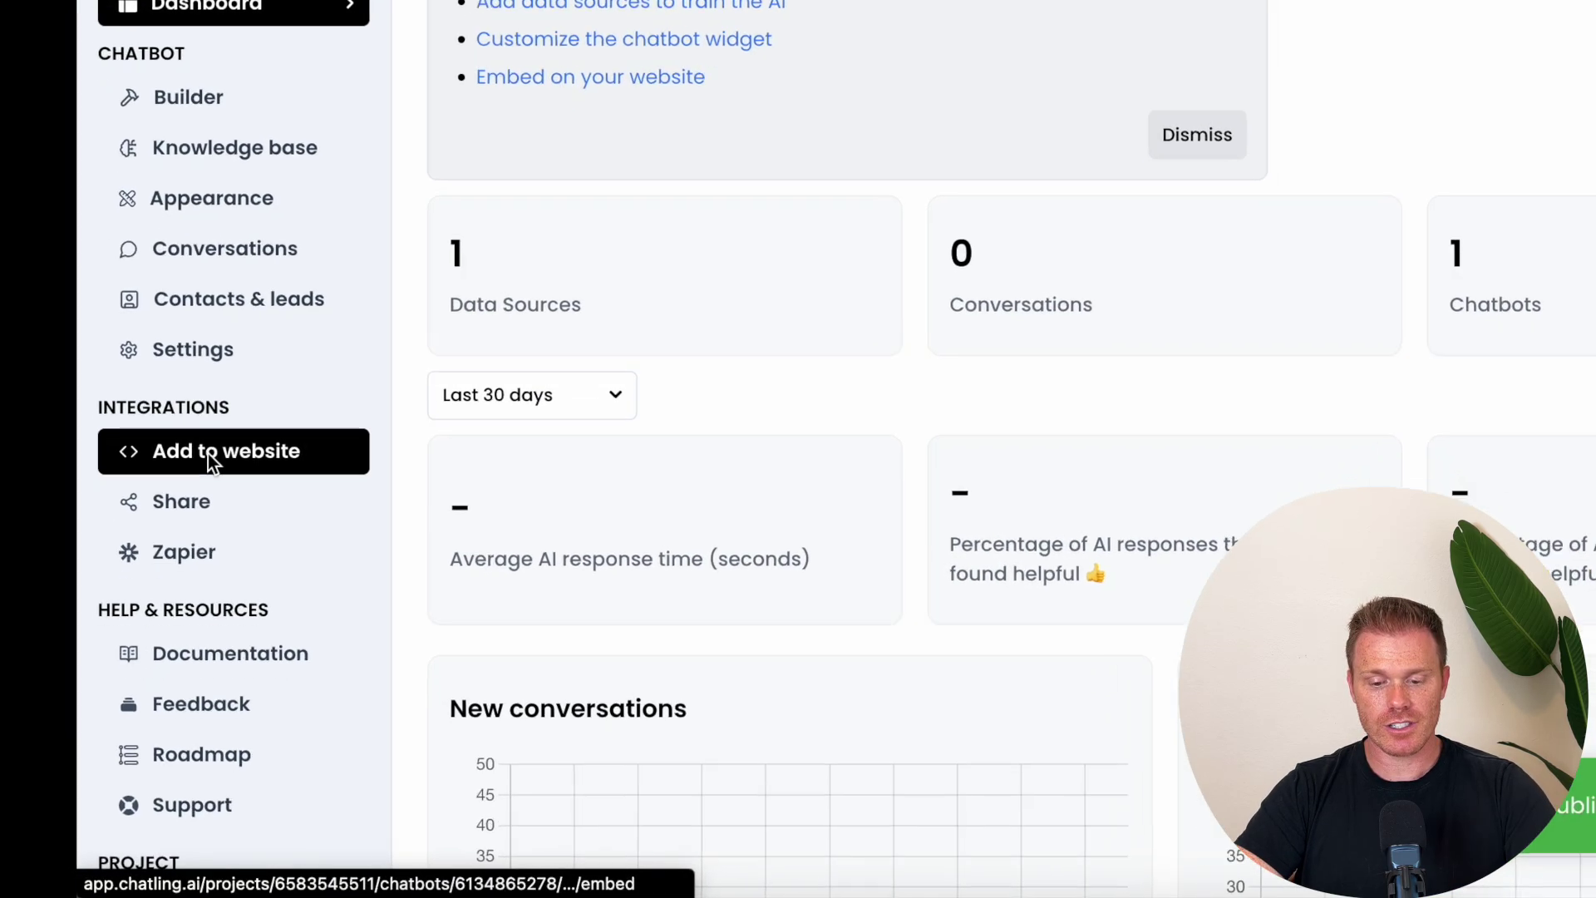
Step: Compare Inline and Fullscreen displays, choose Floating Chat, and copy its embed script
click(271, 408)
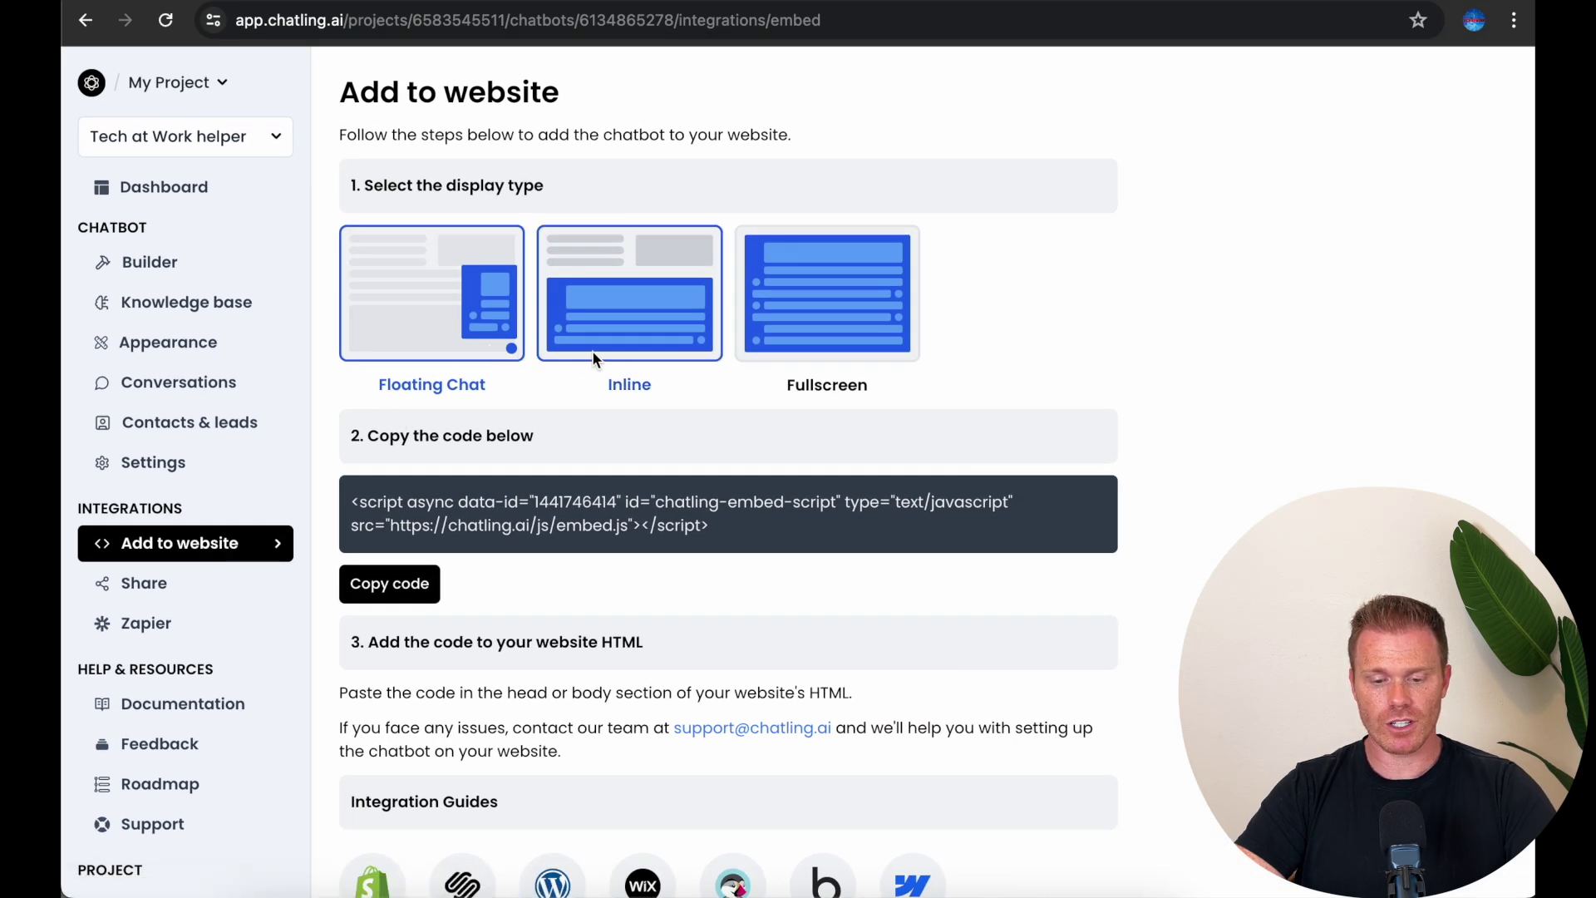
click(630, 308)
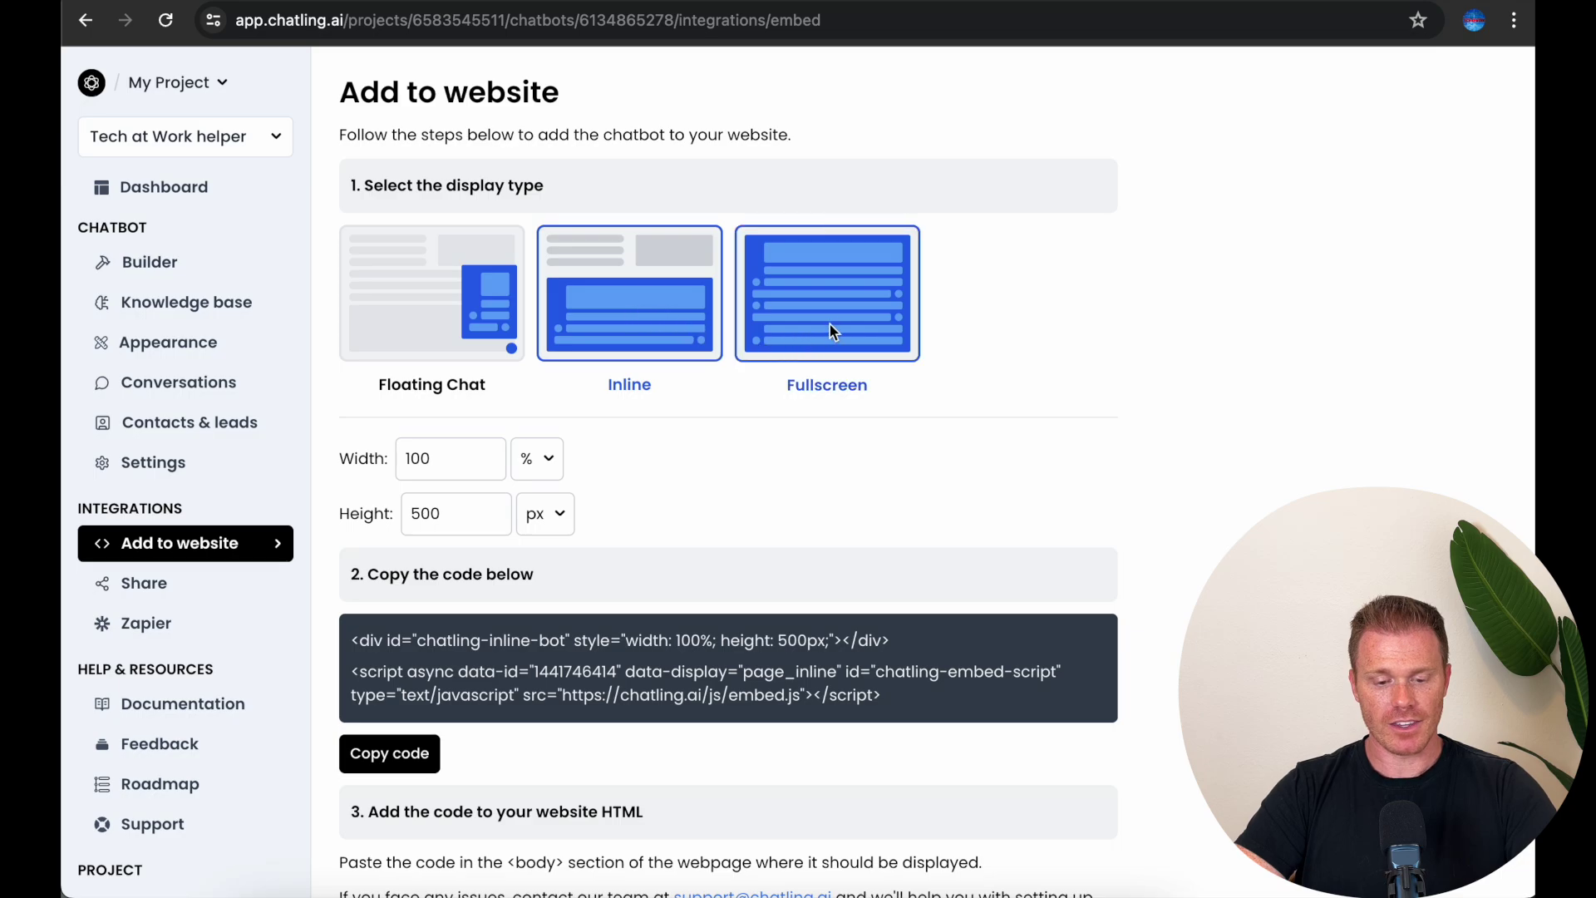
click(851, 320)
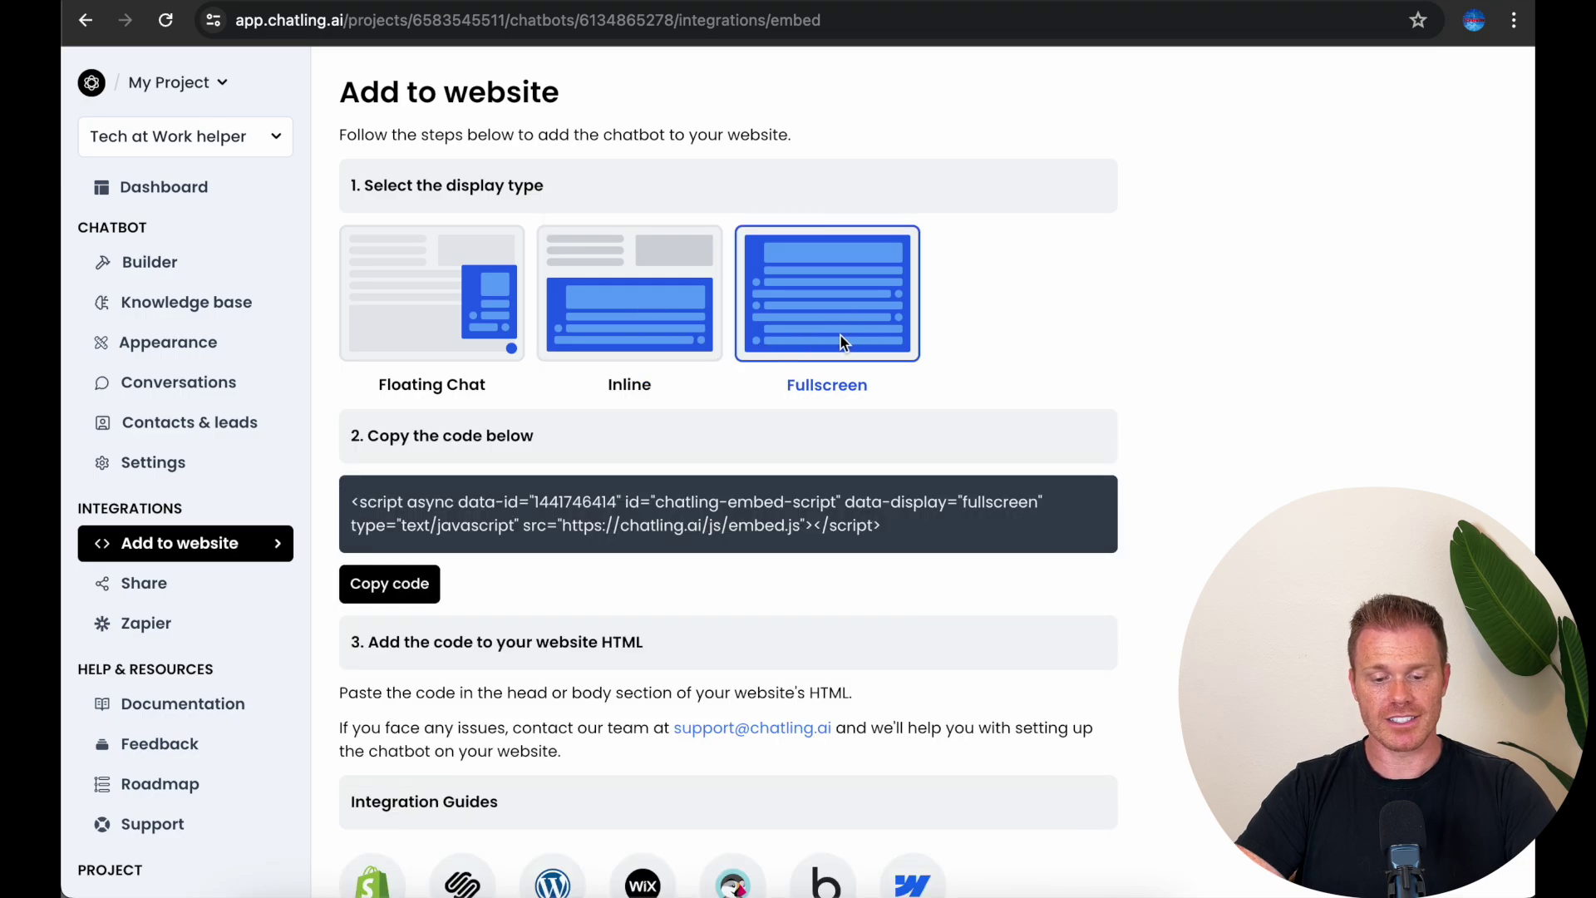
click(432, 314)
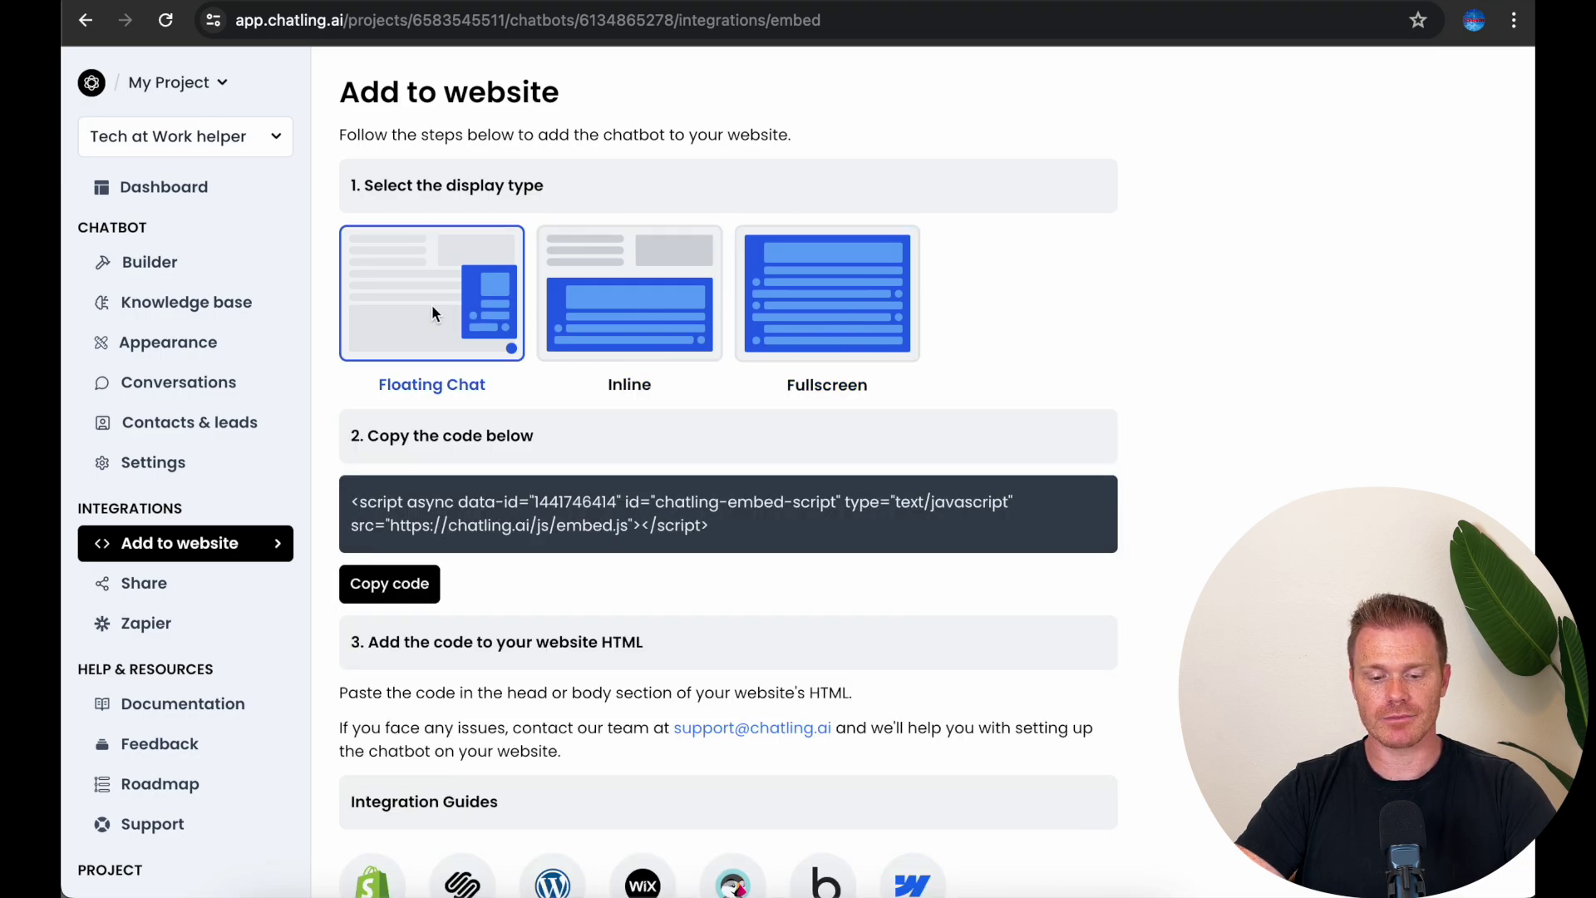
click(374, 590)
drag(731, 527, 338, 508)
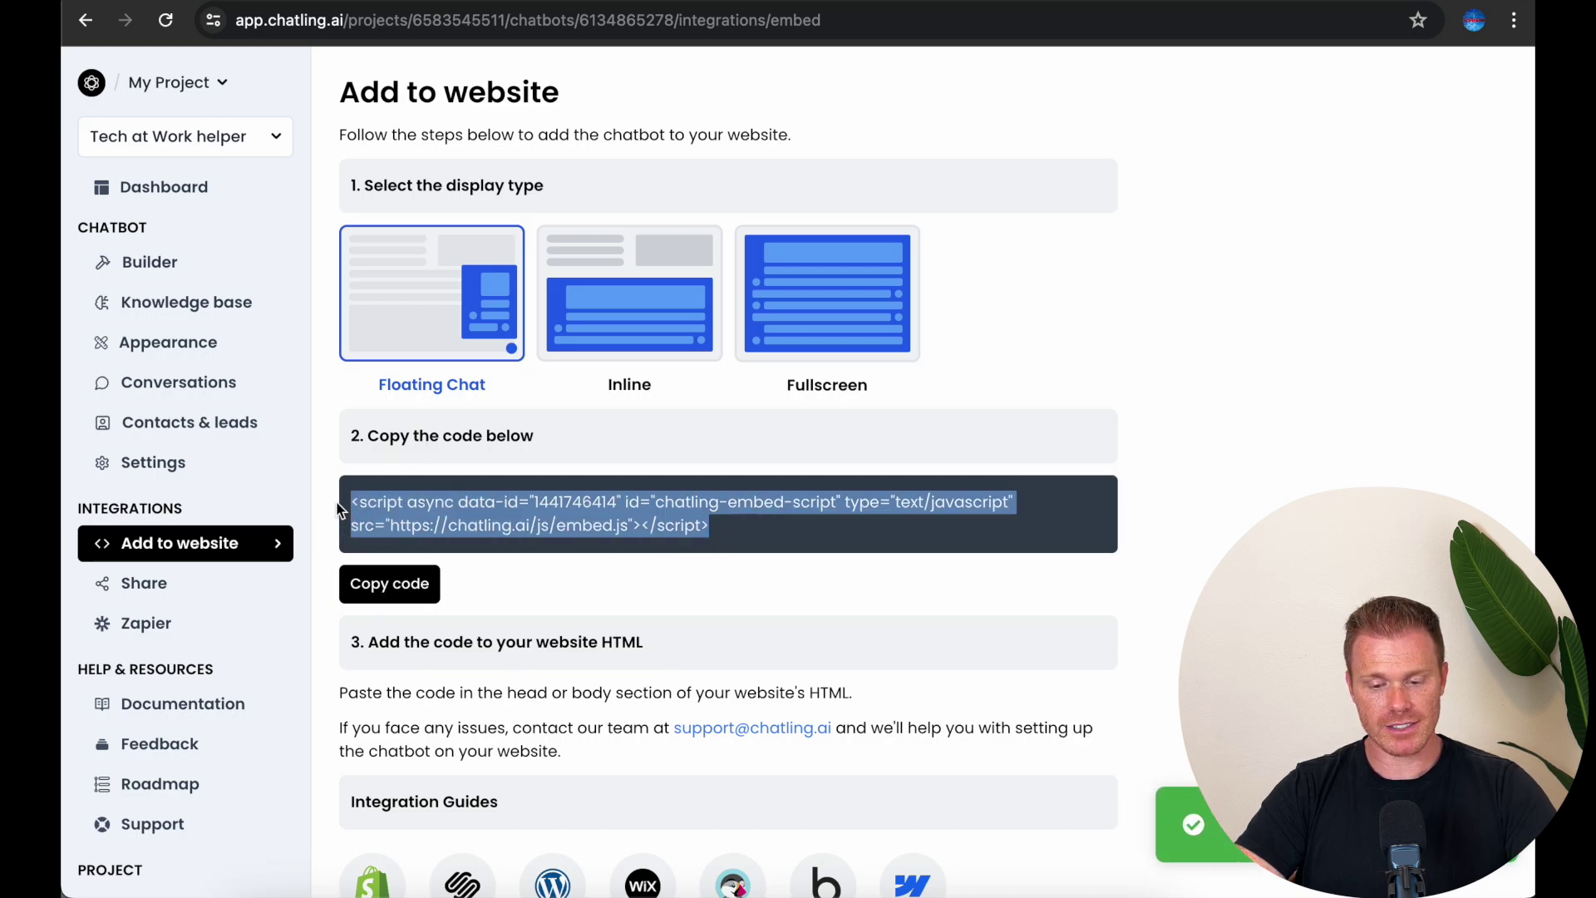
click(391, 597)
scroll(391, 597, down, 2)
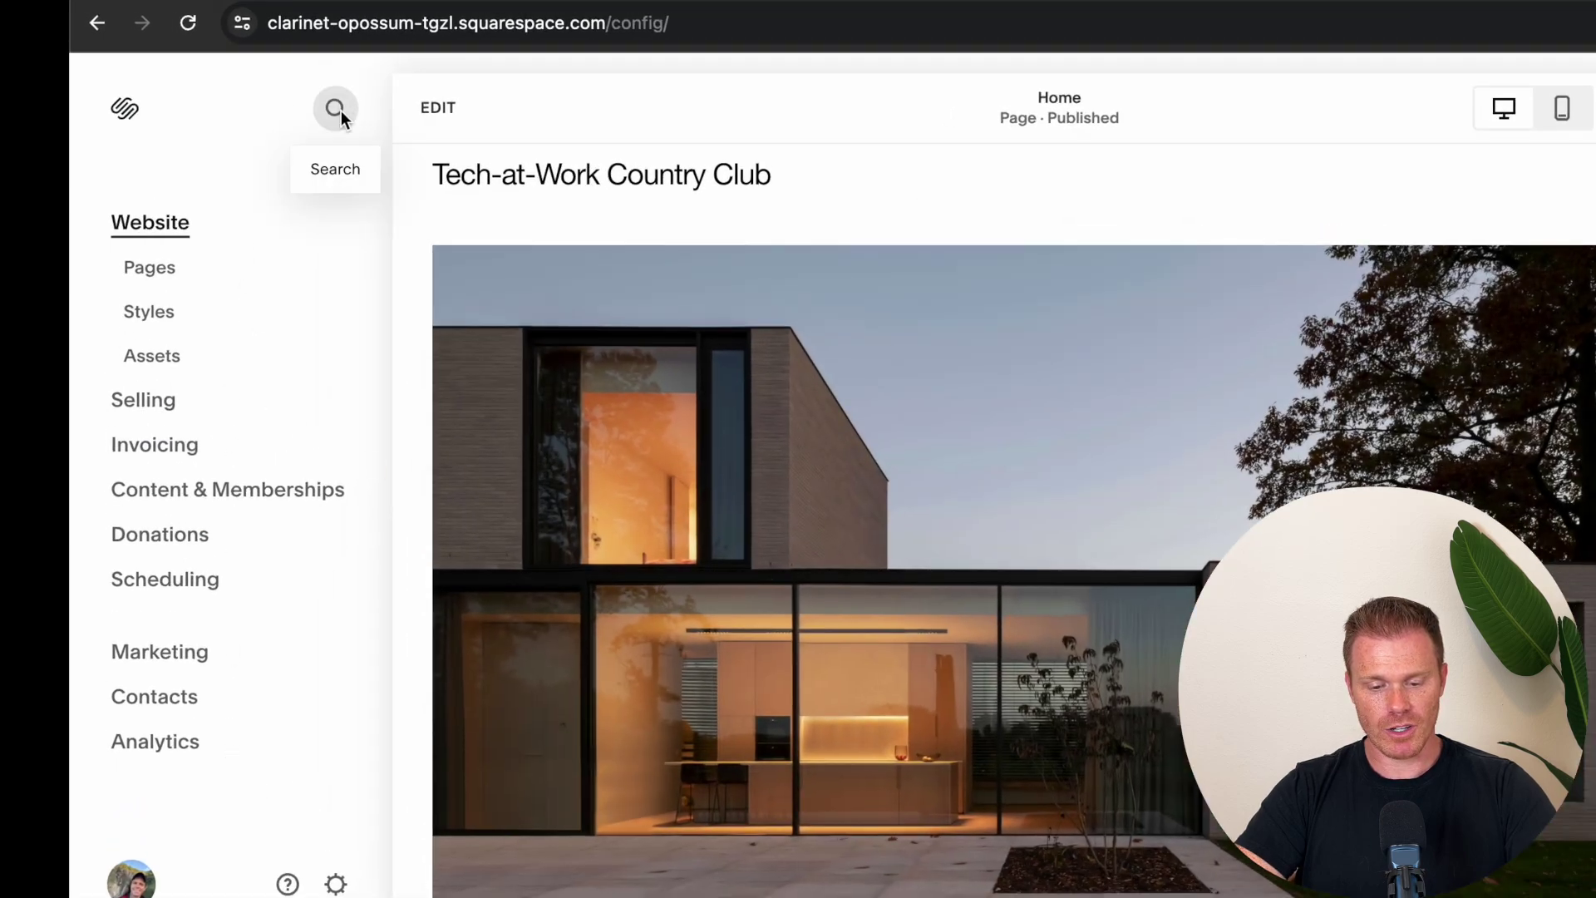
Step: Find Code Injection via an 'html' search and paste the Chatling script into the Footer box
click(338, 110)
text(html)
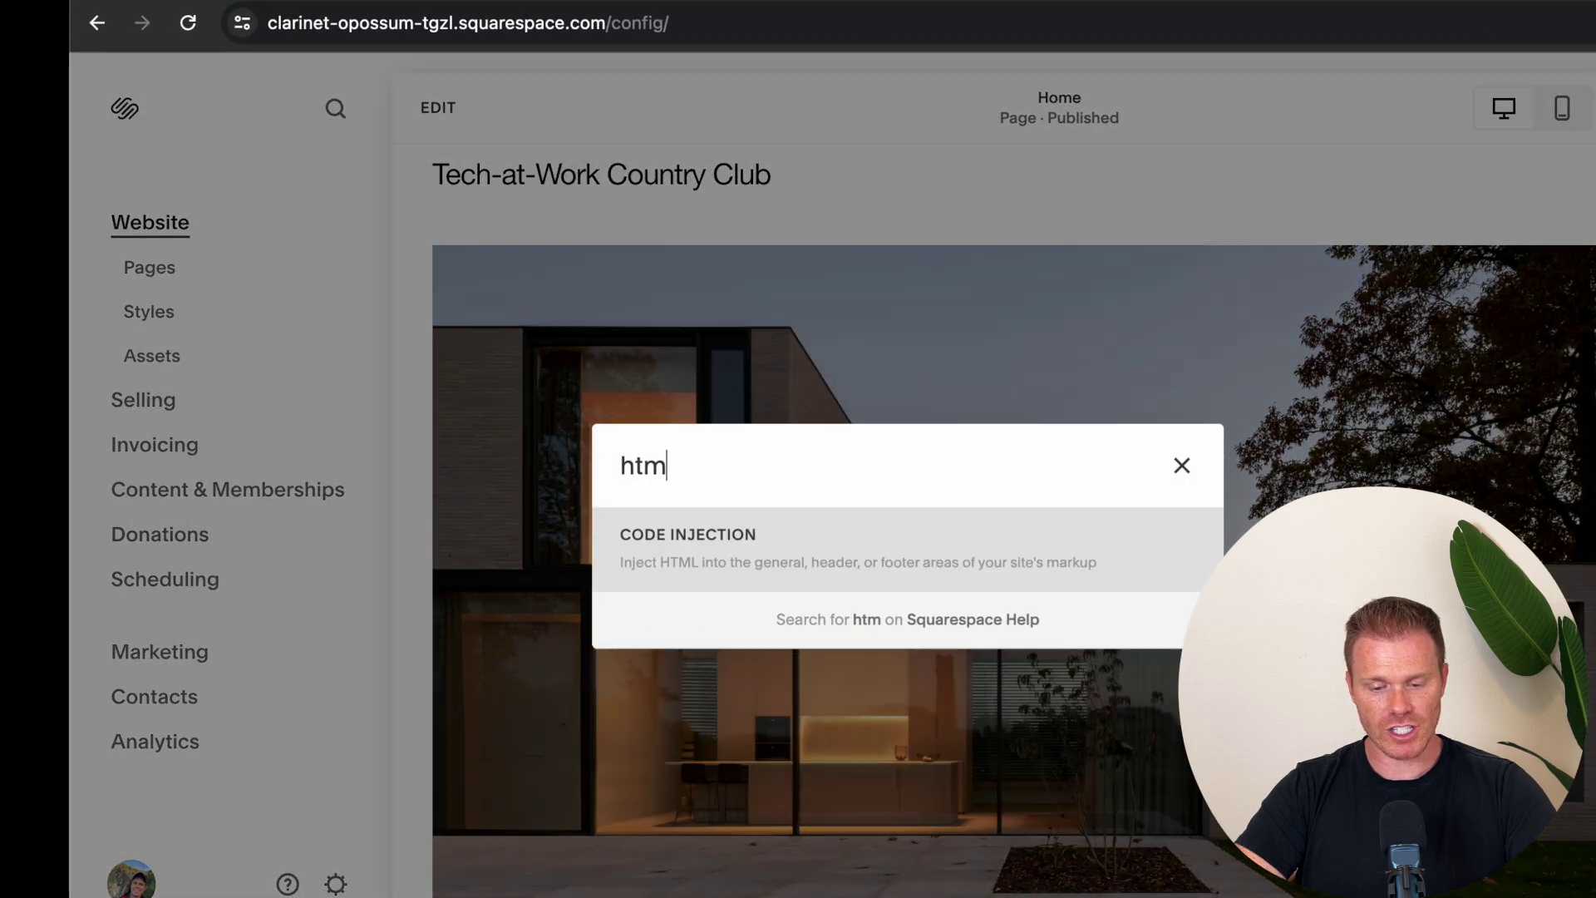
click(717, 557)
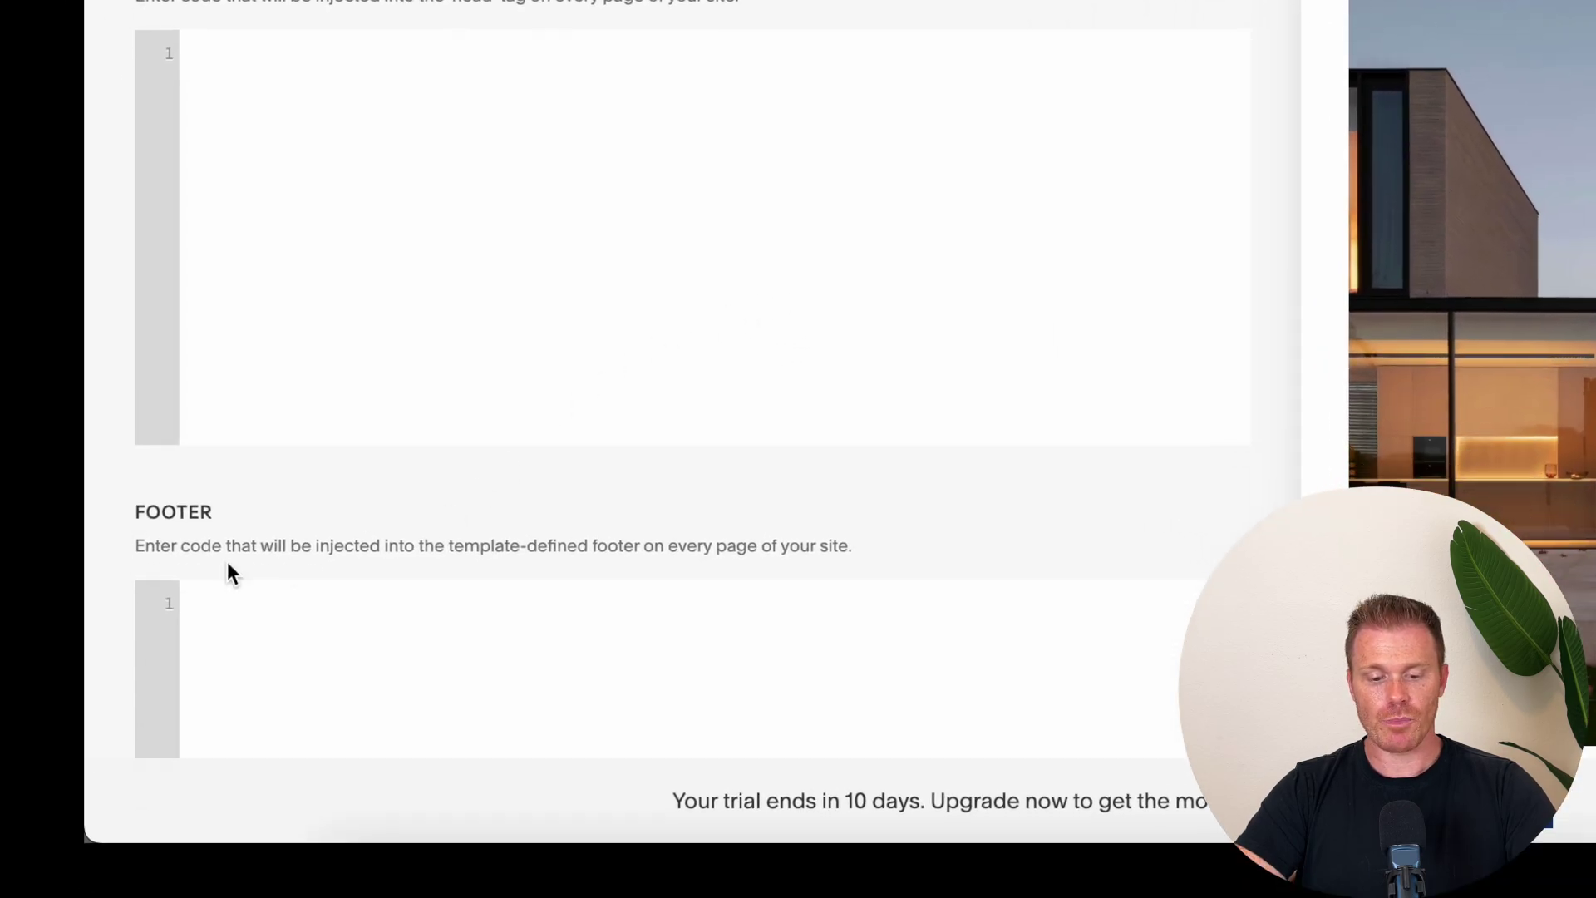
click(271, 691)
key(ctrl+v)
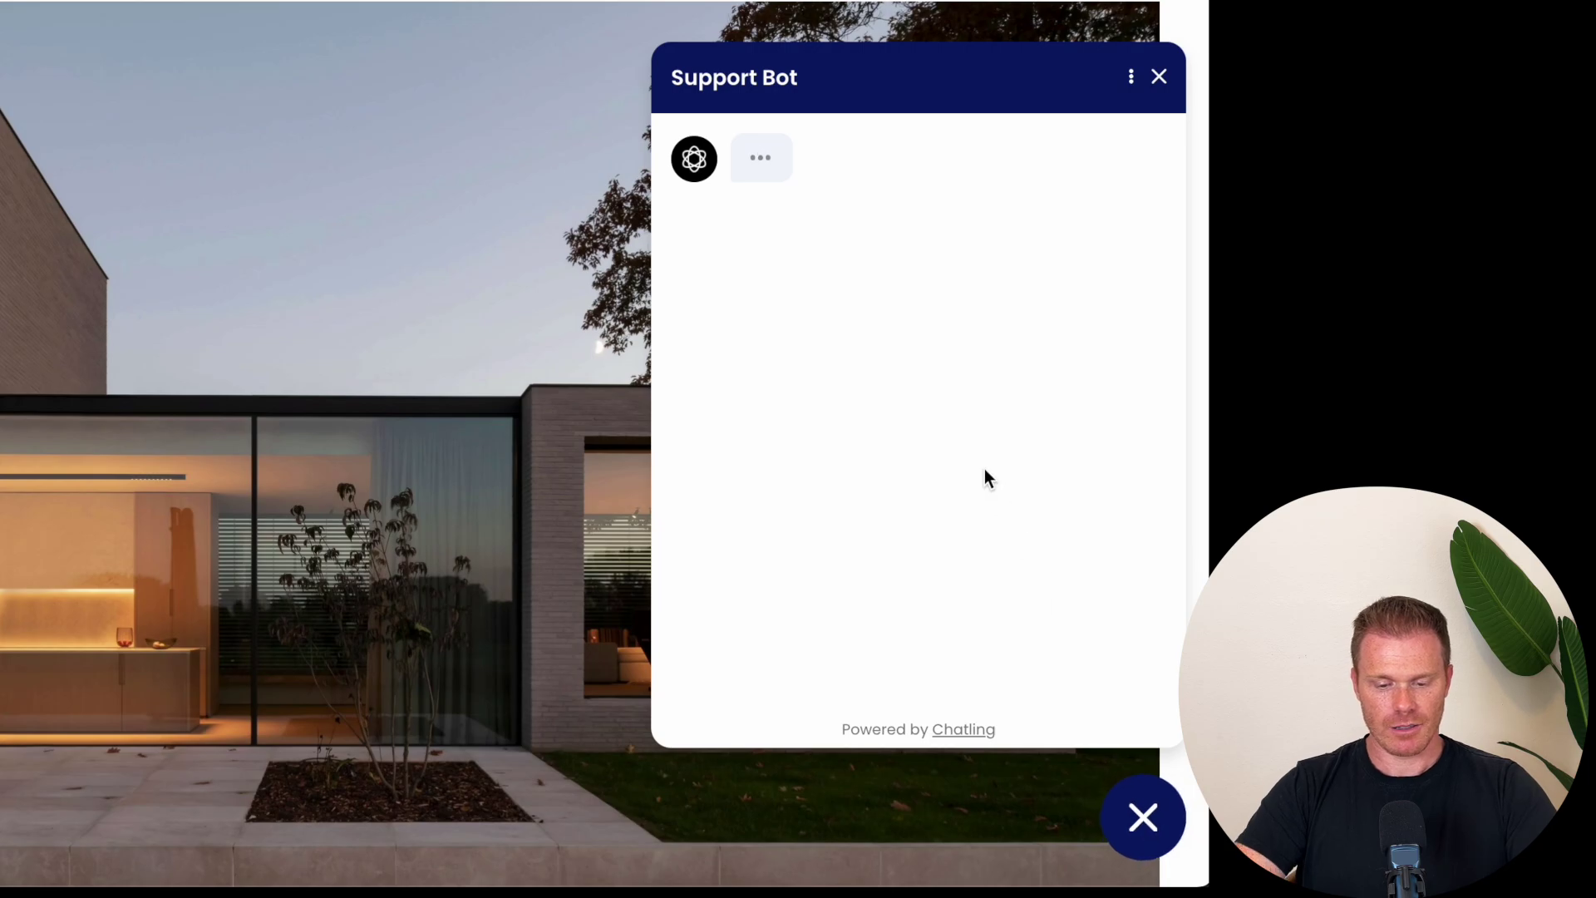
Step: Submit a visitor's name and email in the site's Support Bot, then ask 'do you sell nike in the pro shop?'
click(854, 353)
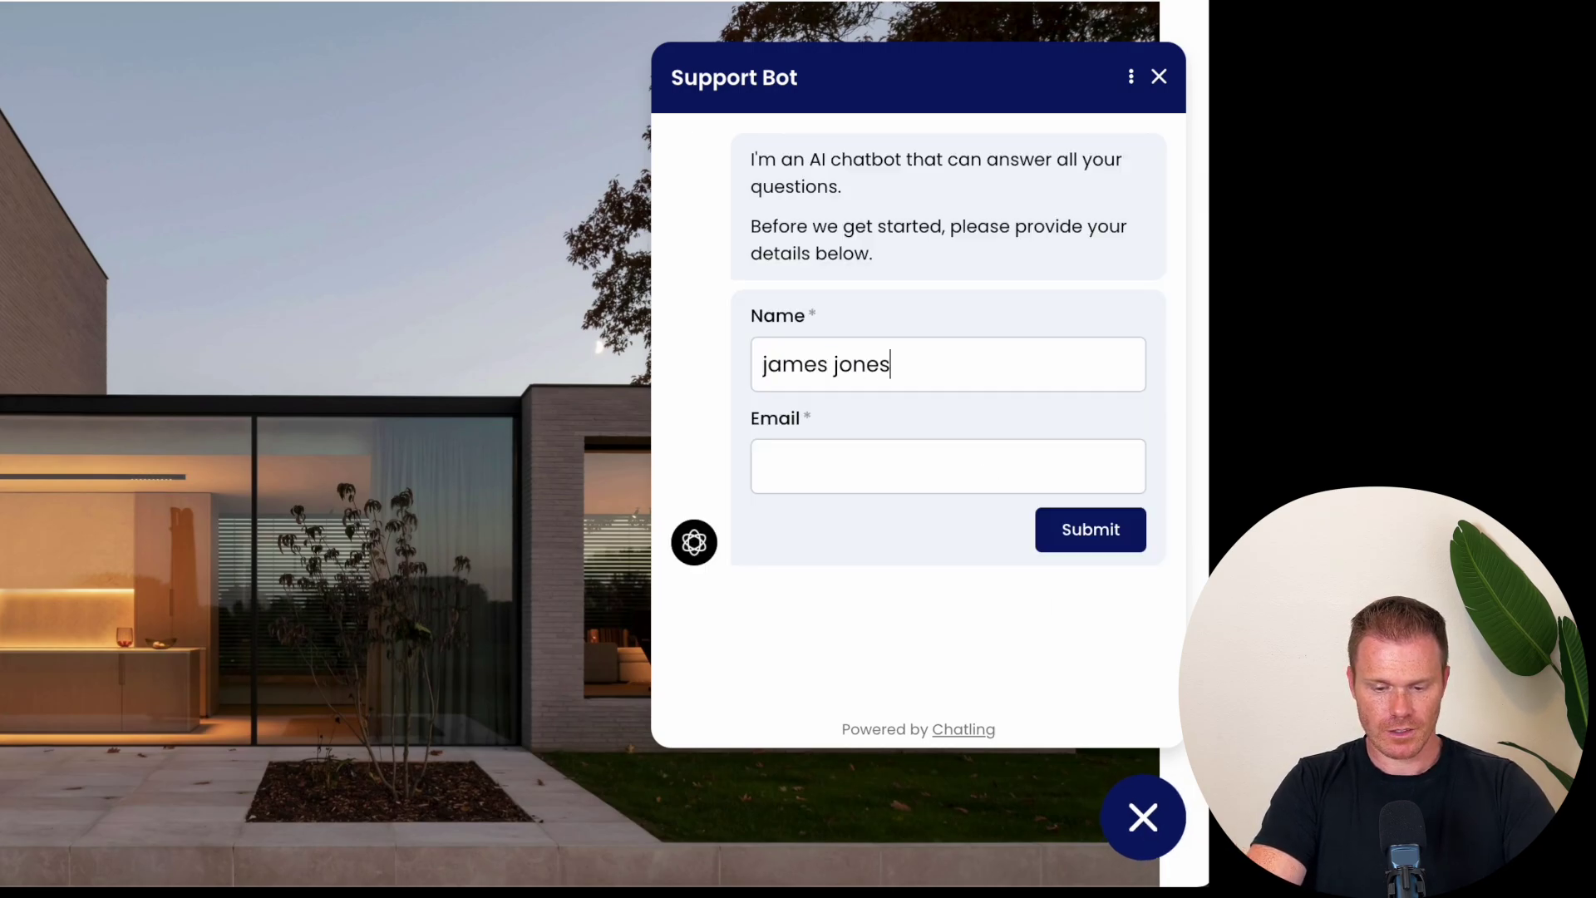
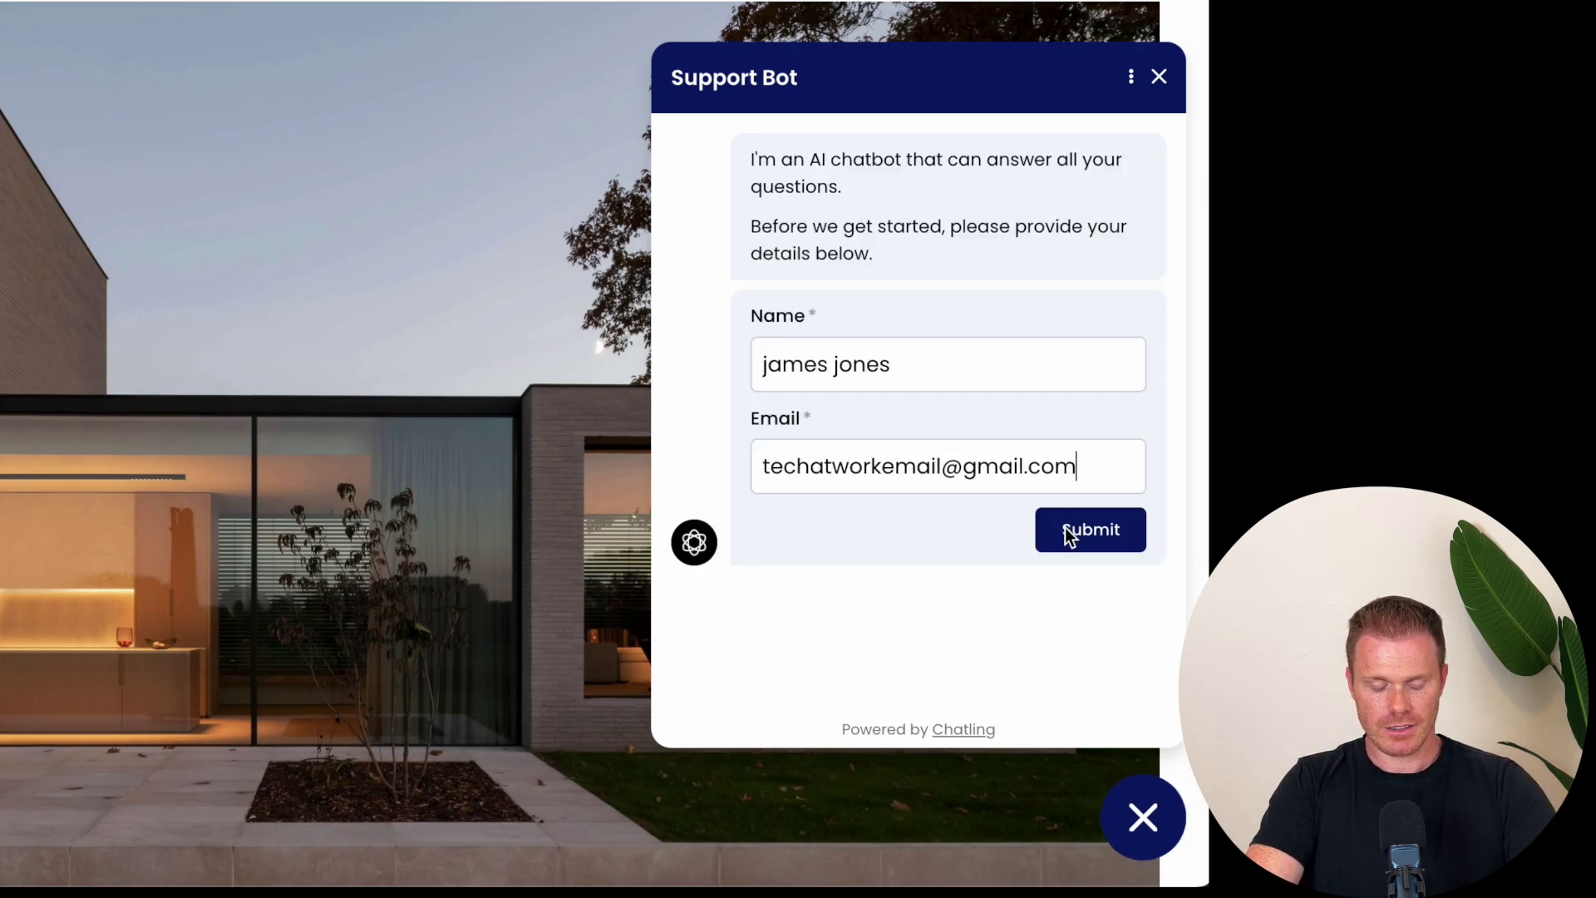
click(1069, 534)
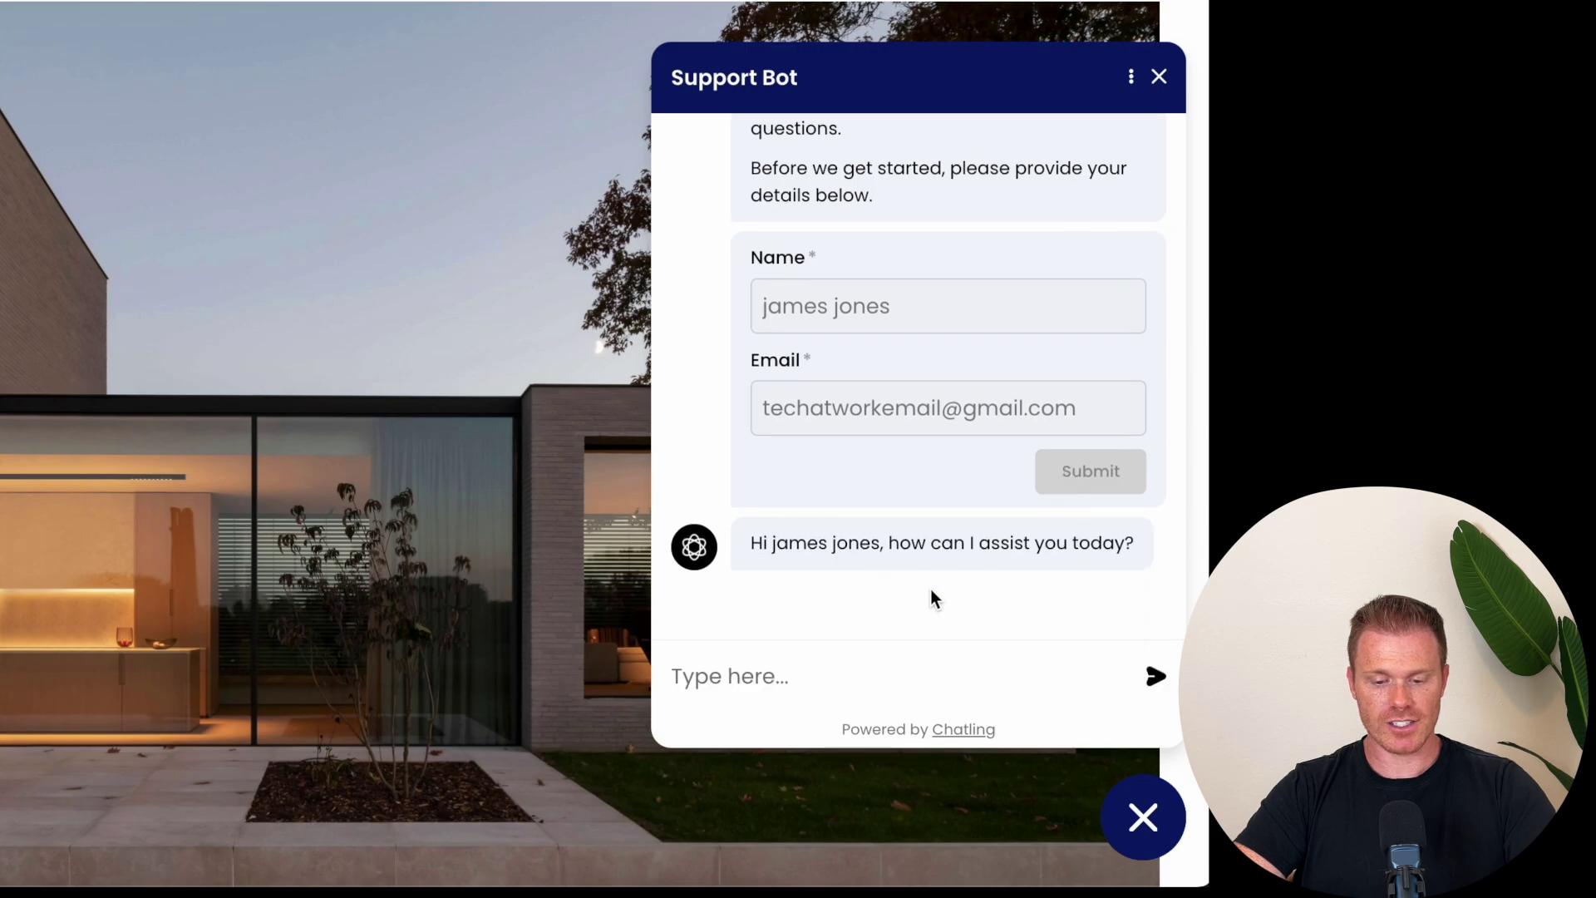
text(do you sell nike in th)
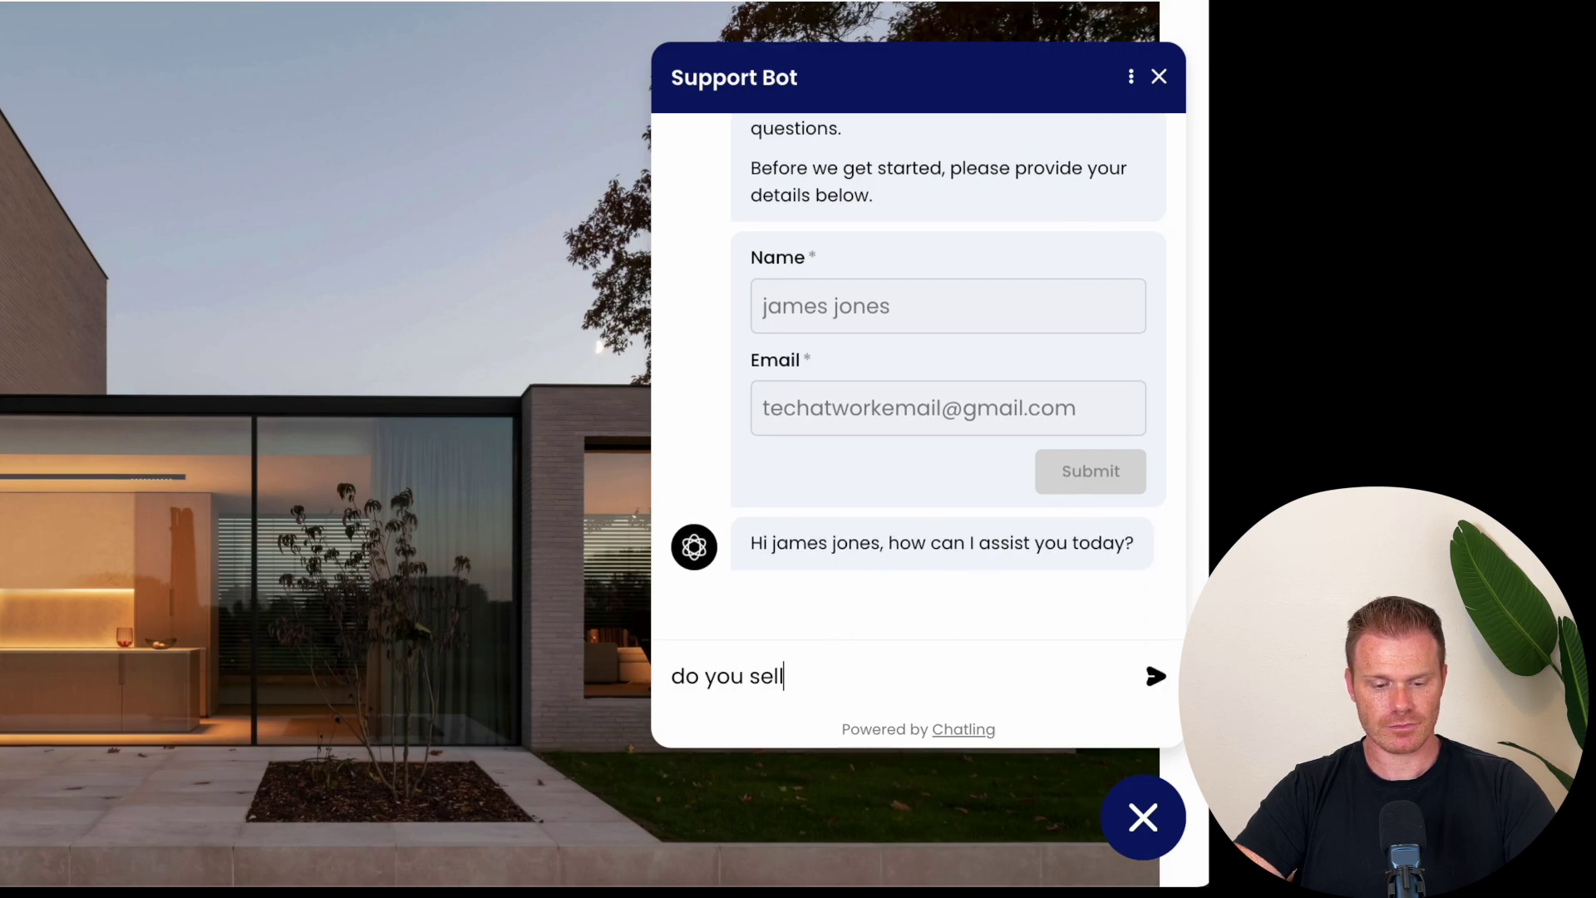
text(e pro shop?)
key(Return)
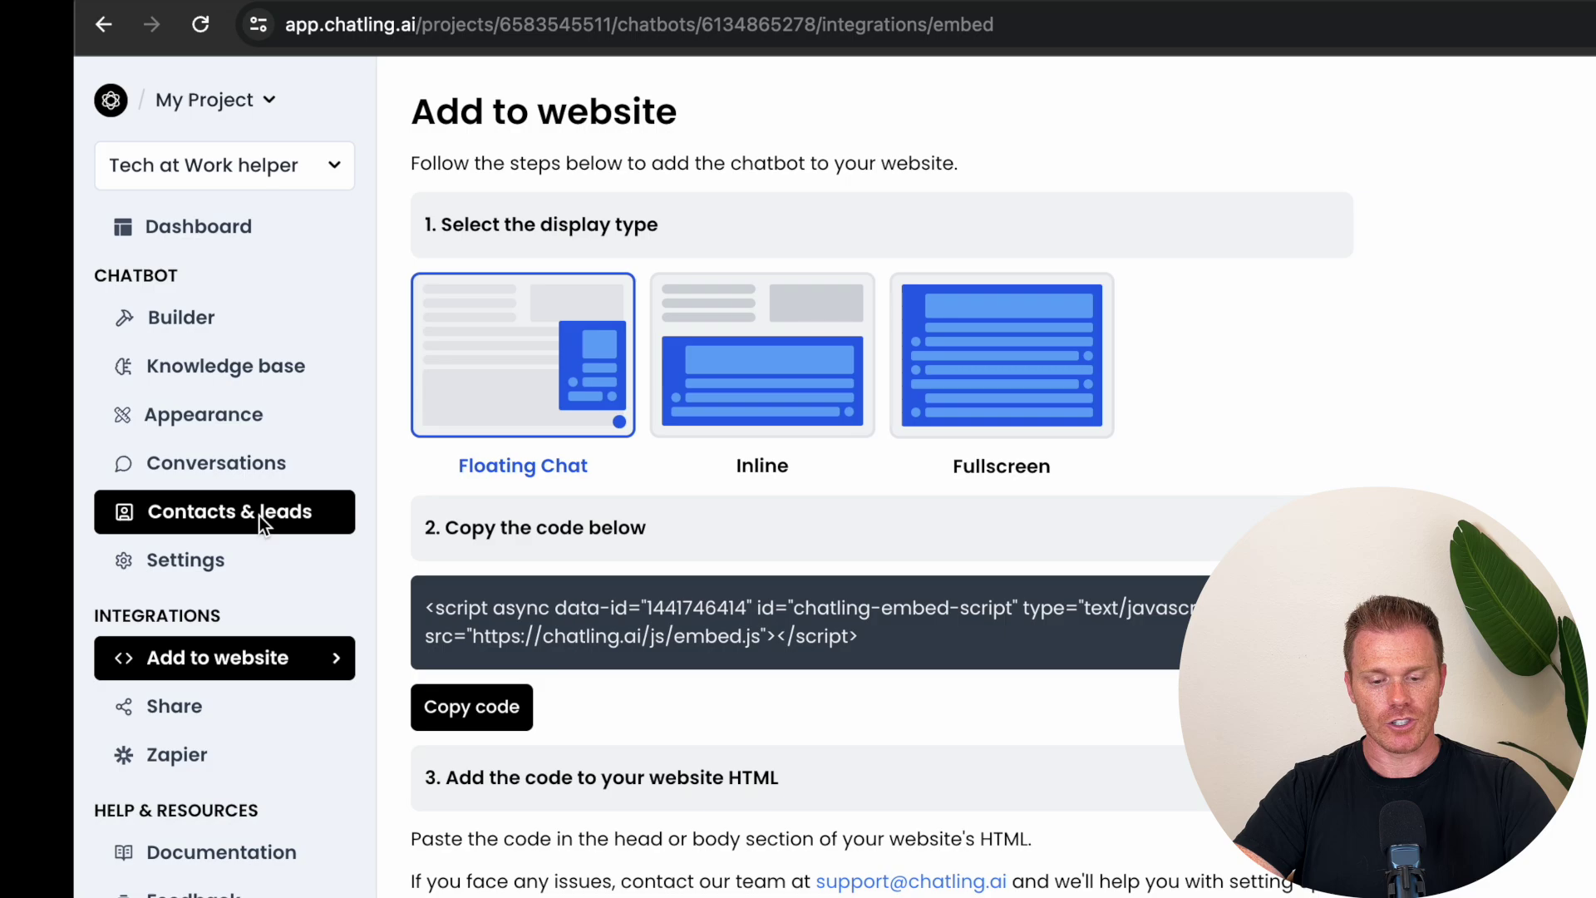
Step: Review the new lead, then trim the bot's Nike answer to its first sentence and submit it for fine-tuning
click(259, 516)
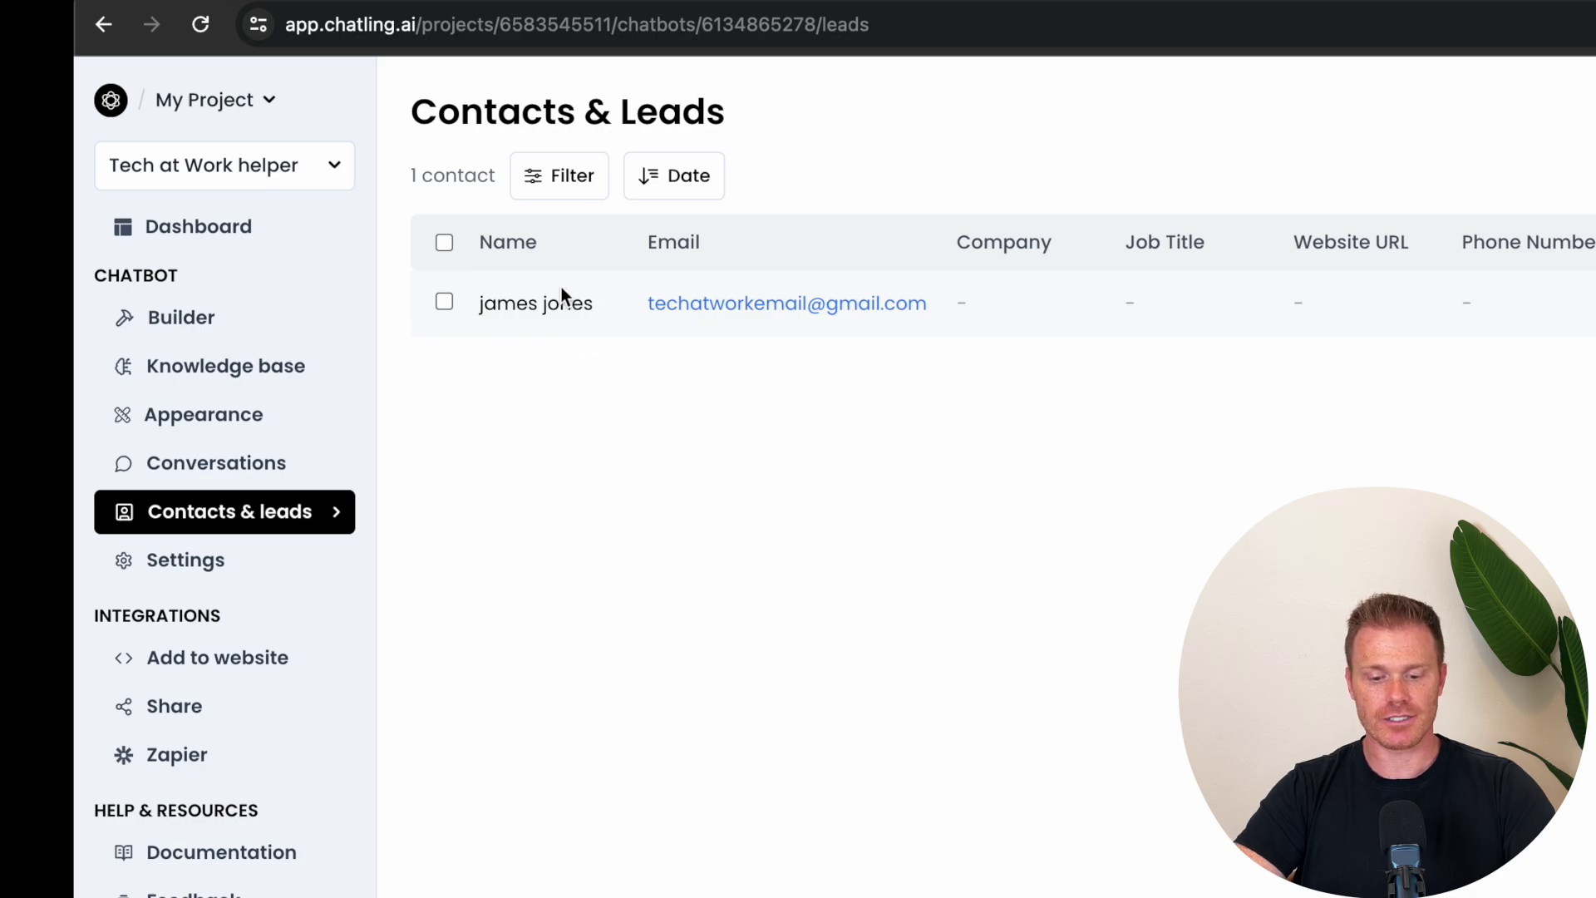
click(213, 462)
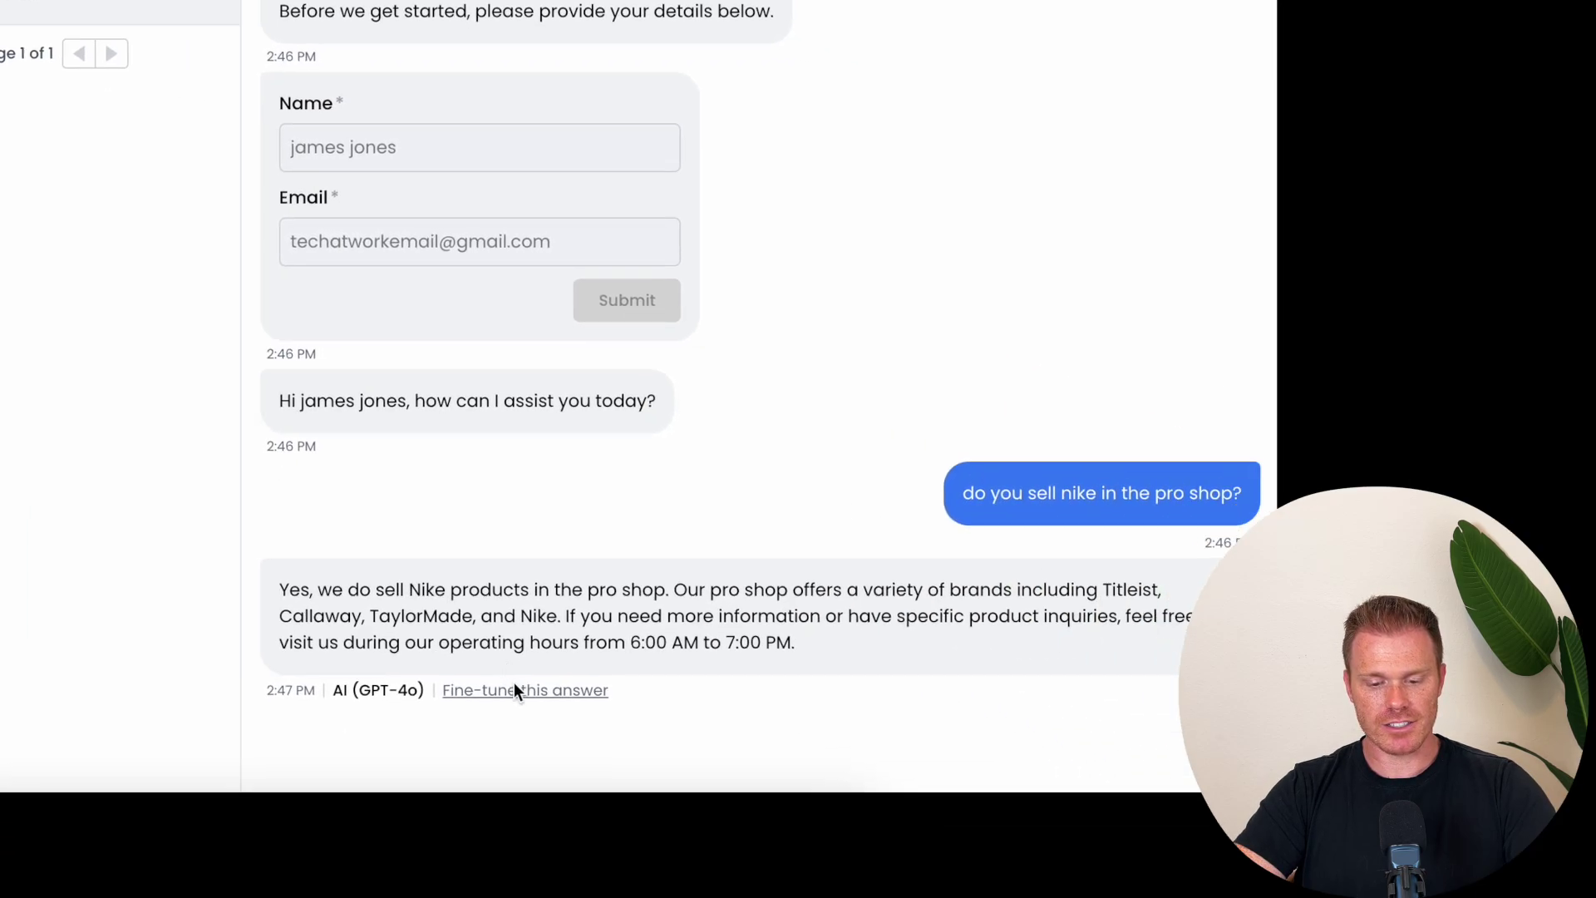
click(517, 690)
click(571, 449)
drag(570, 449, 569, 351)
key(BackSpace)
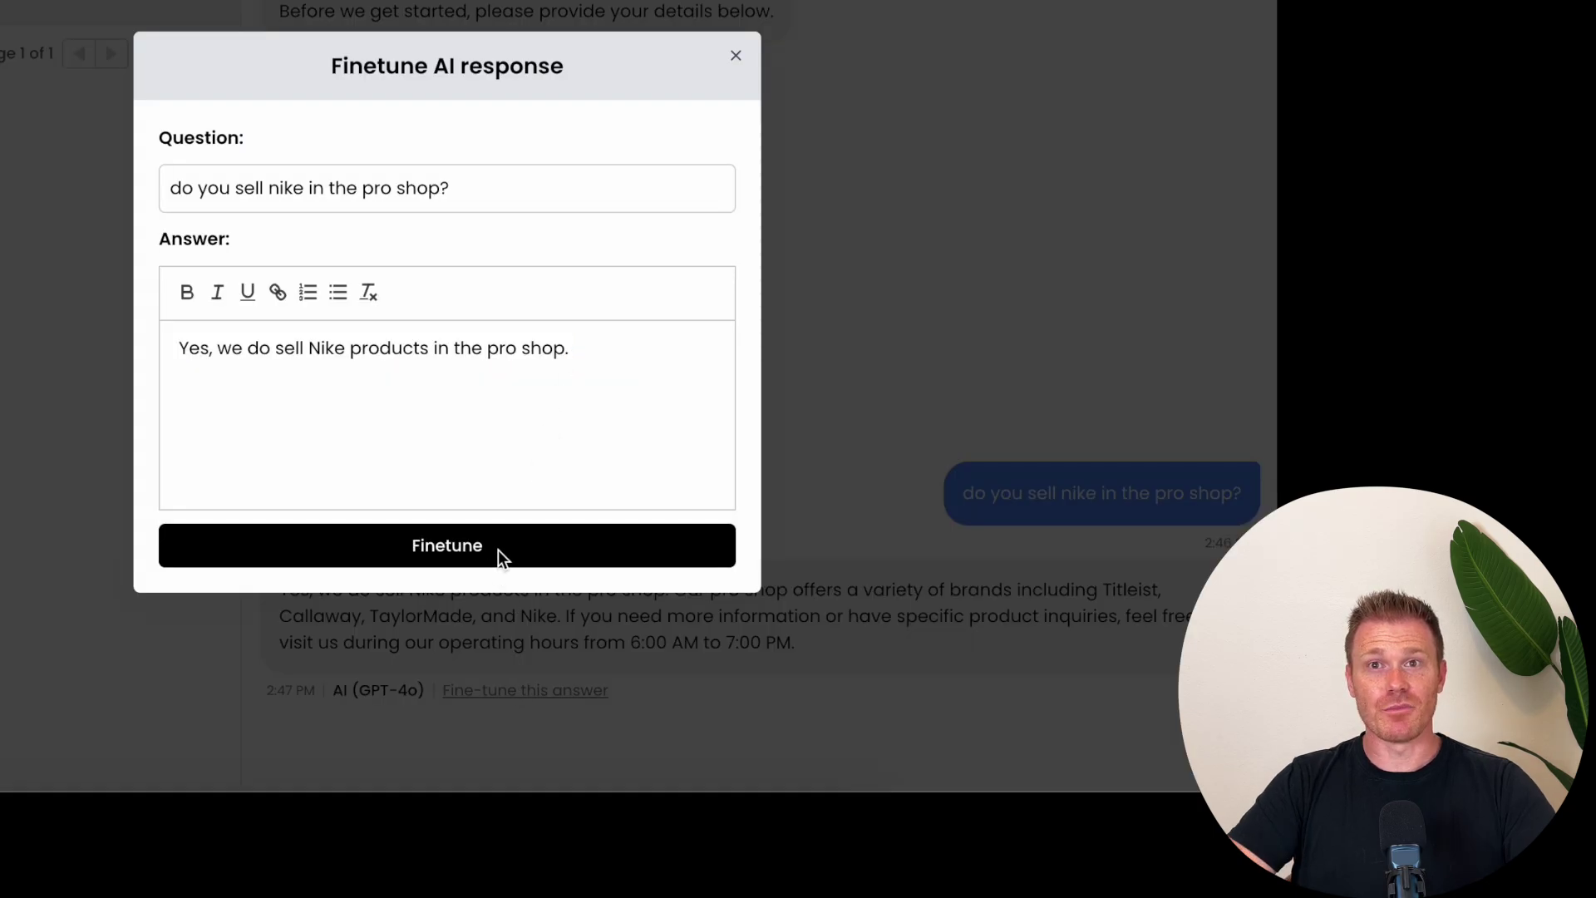
click(497, 550)
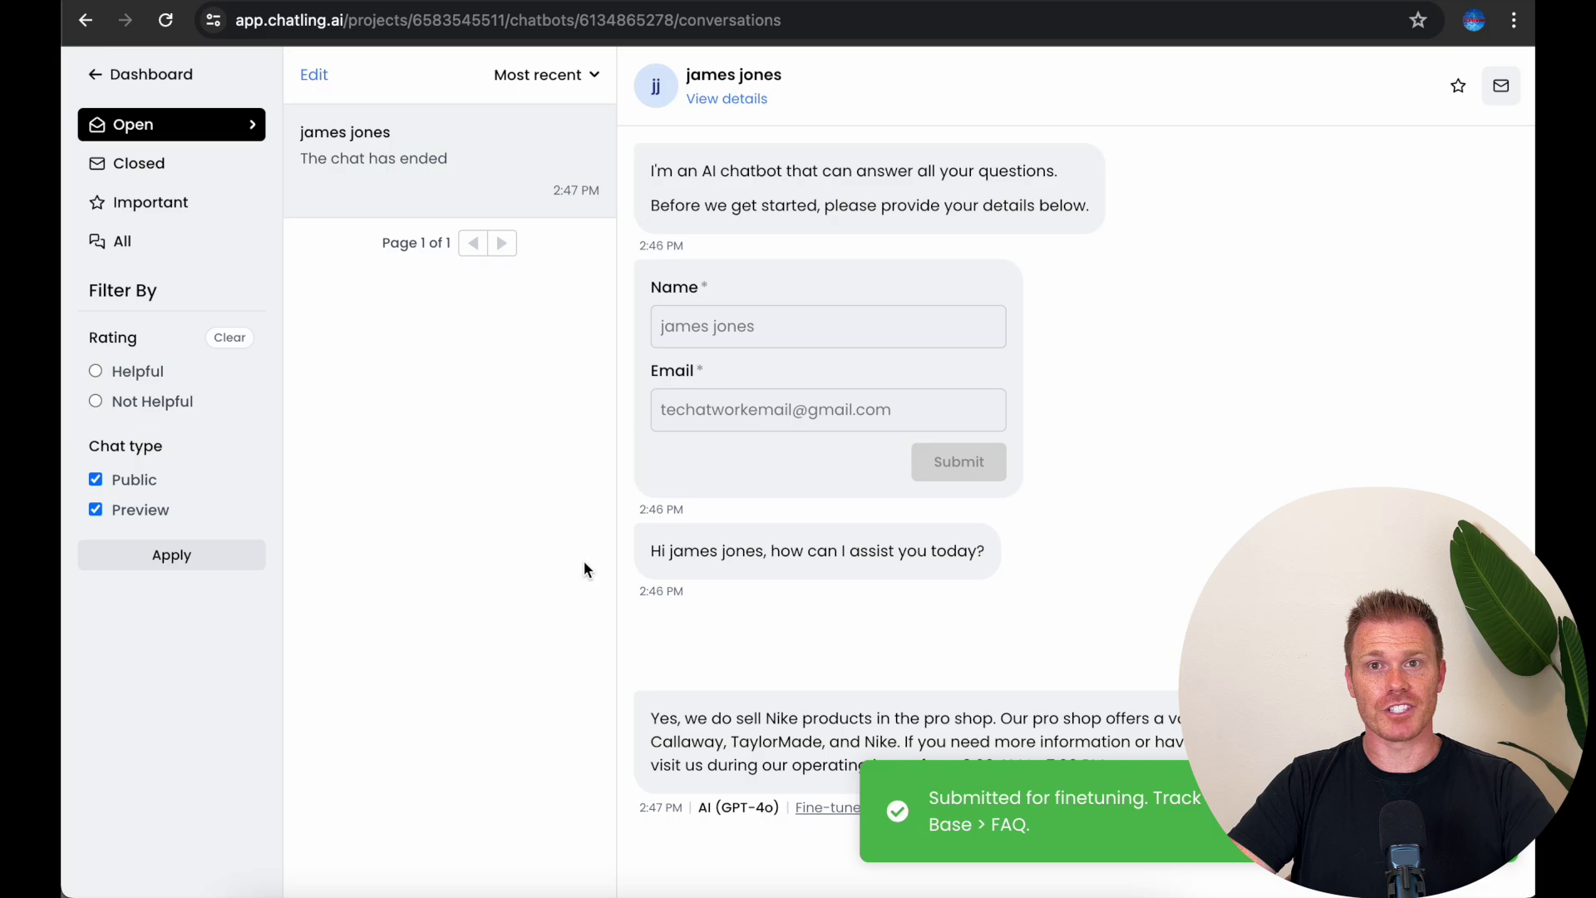
Step: Open the Billing & usage Plans tab and scroll through the Free, Pro and Ultimate comparison
click(138, 82)
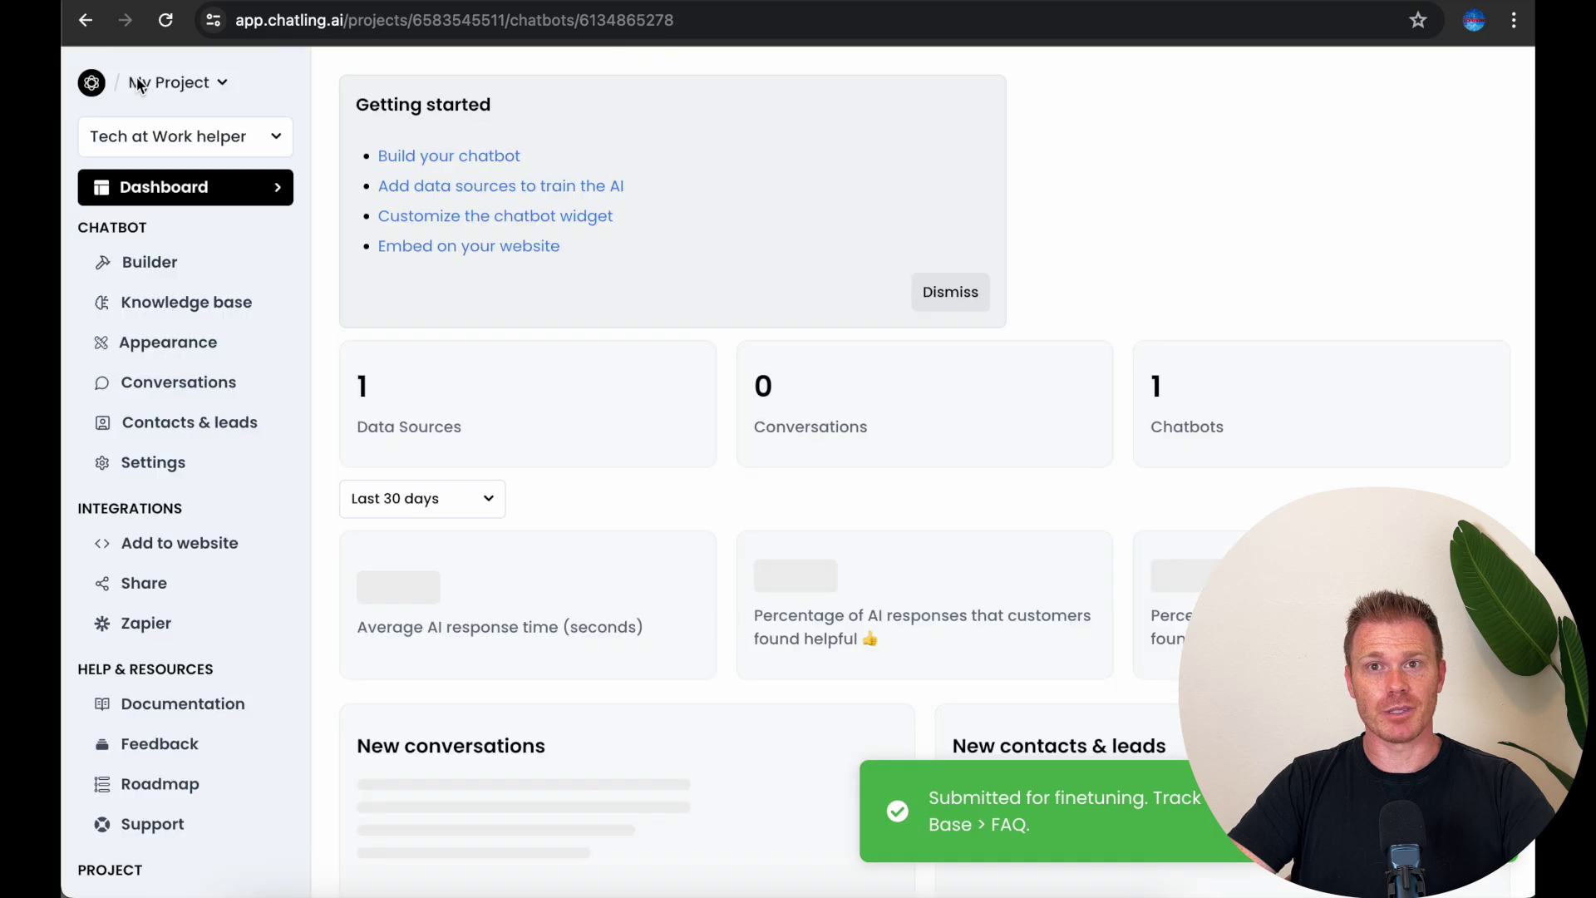
scroll(188, 489, down, 5)
click(196, 668)
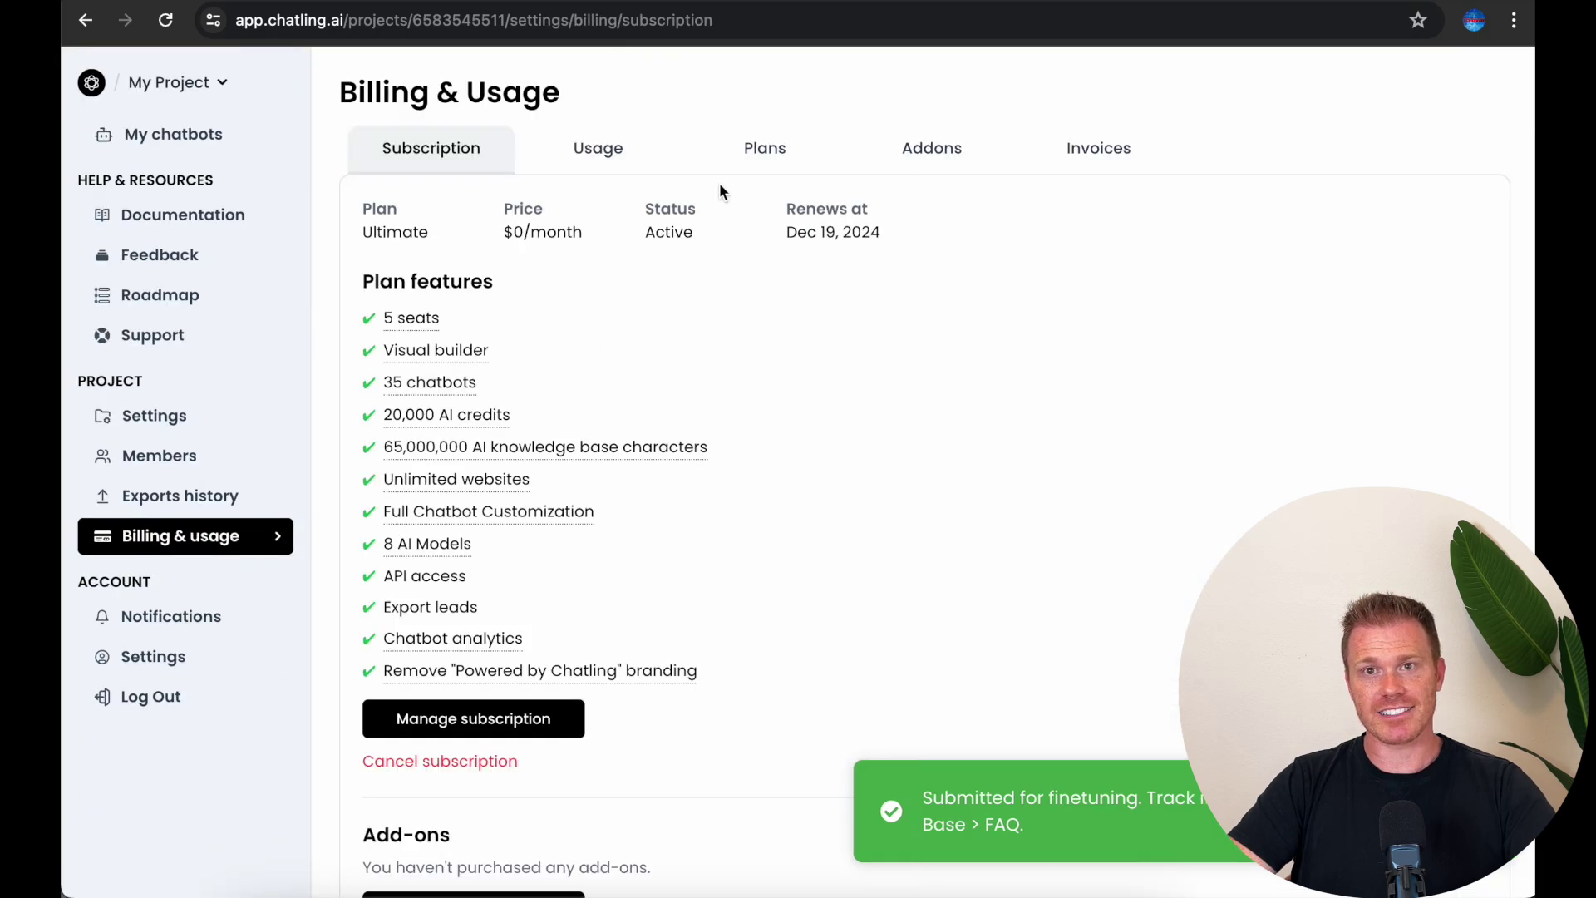
click(701, 143)
scroll(739, 280, down, 2)
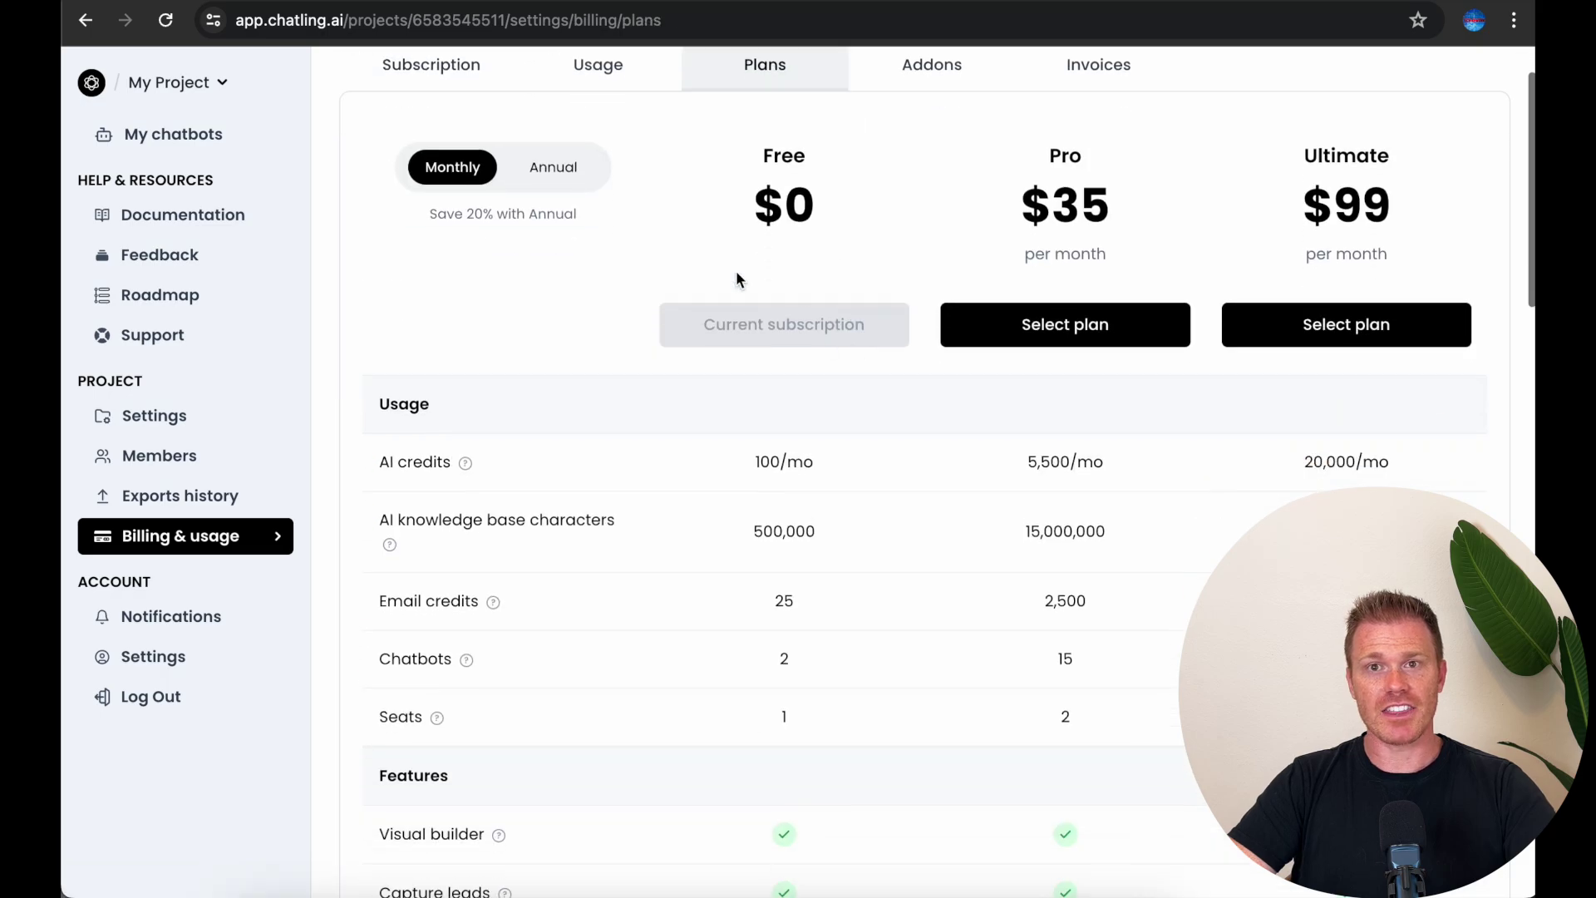
scroll(790, 559, down, 20)
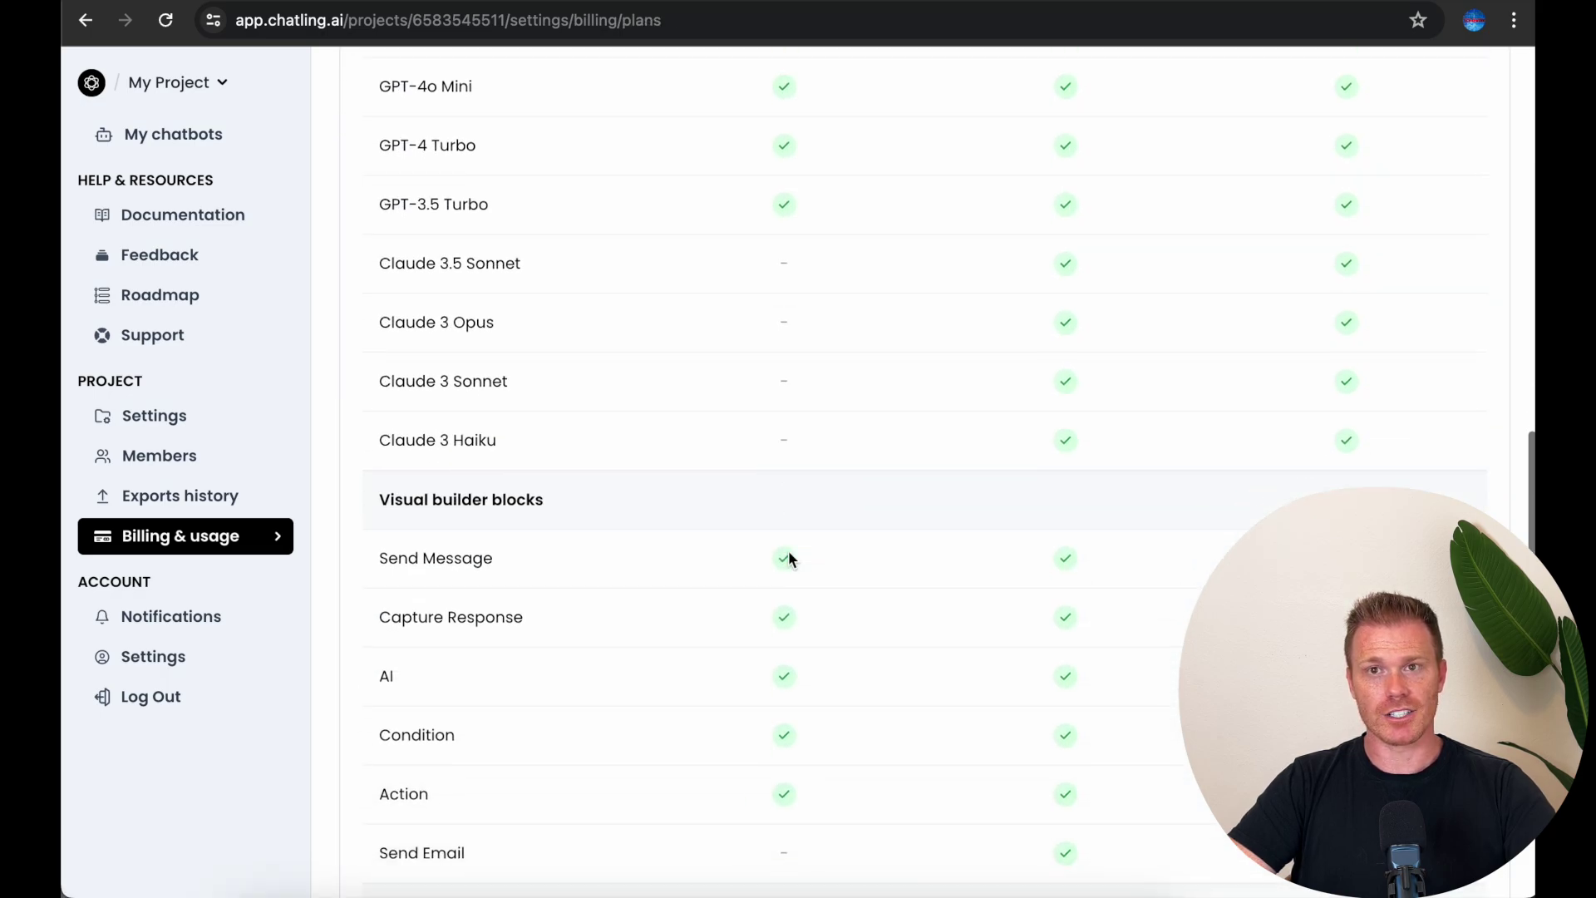
scroll(790, 558, up, 20)
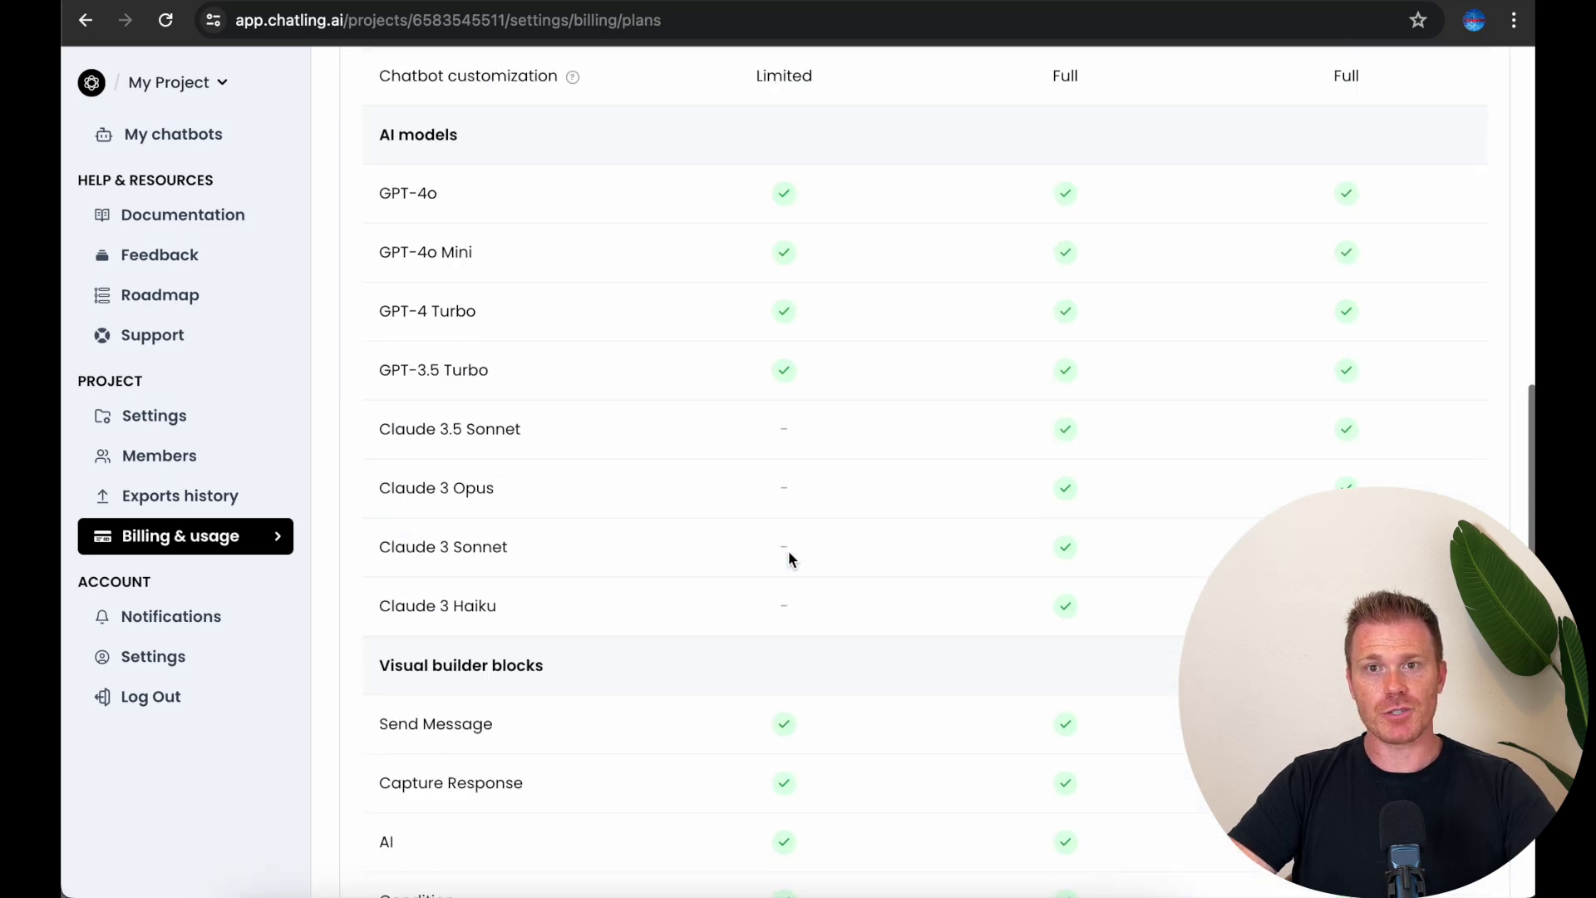